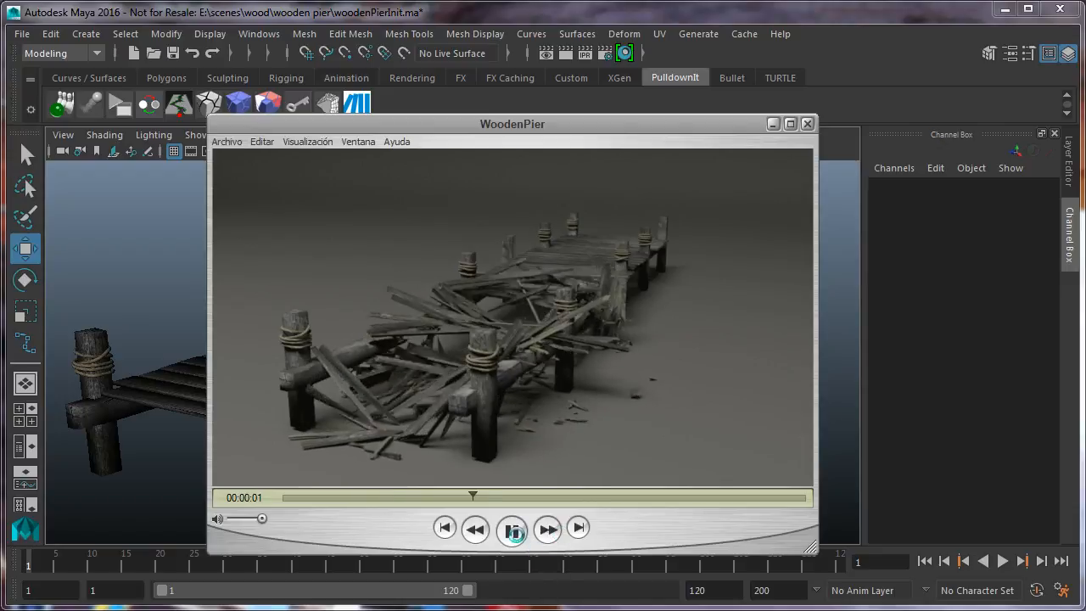
# Pause and minimize the WoodenPier reference video, then inspect the pier's deck and right-side support posts
pyautogui.press('space')
pyautogui.click(773, 124)
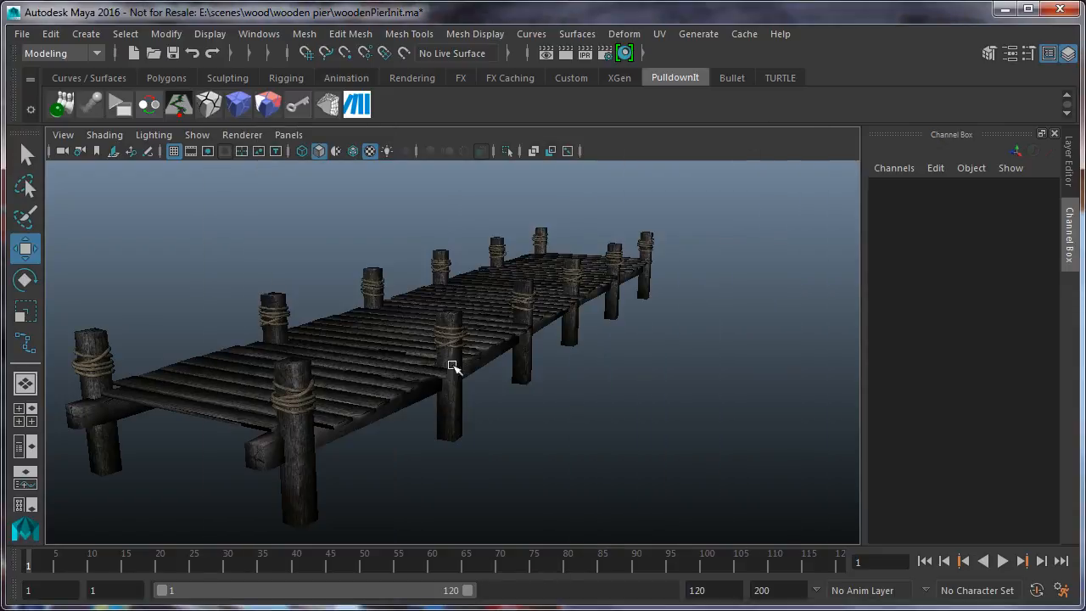
pyautogui.keyDown('alt'); pyautogui.moveTo(452, 366); pyautogui.dragTo(503, 400); pyautogui.keyUp('alt')
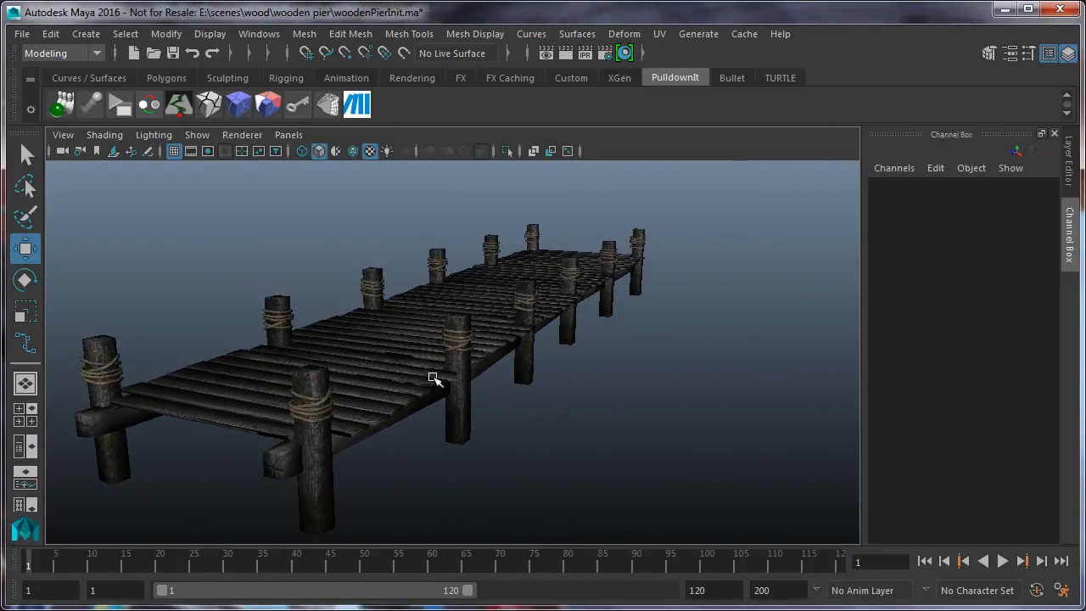
pyautogui.click(401, 358)
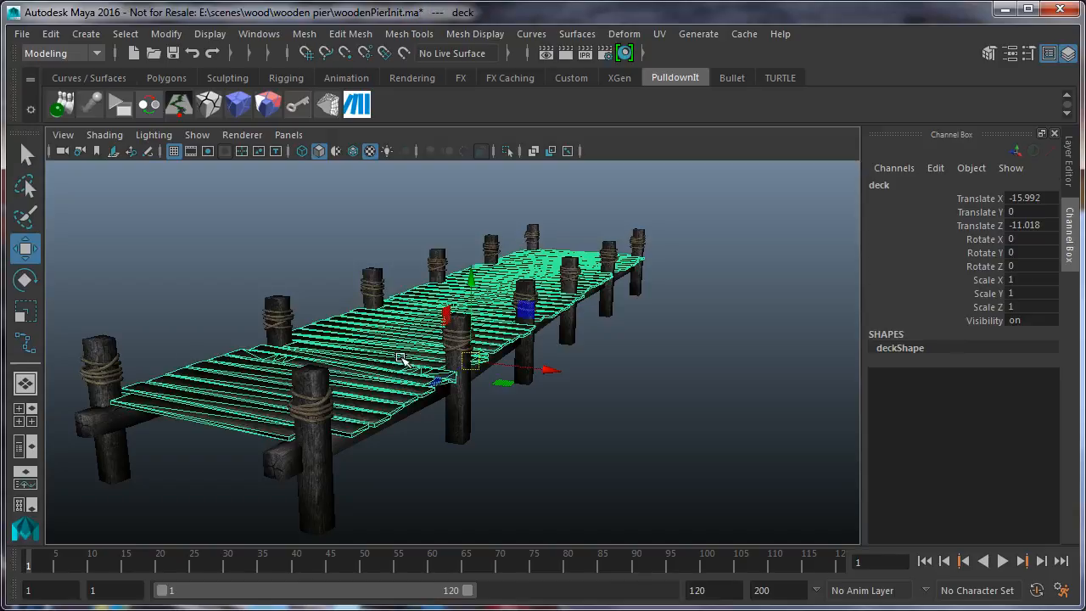
pyautogui.click(465, 384)
pyautogui.click(526, 363)
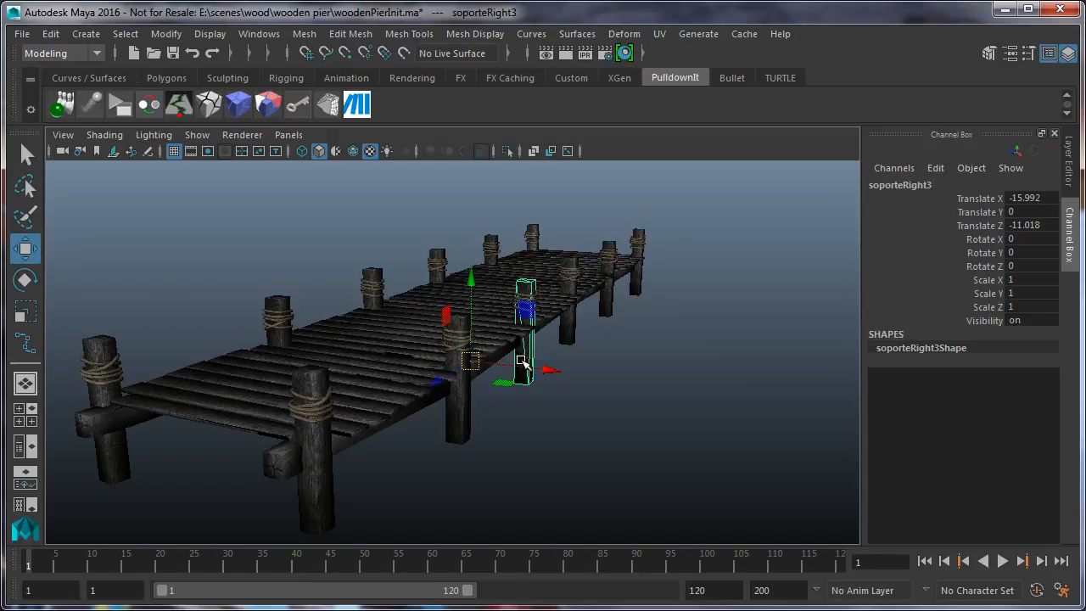
pyautogui.click(570, 319)
pyautogui.keyDown('alt'); pyautogui.moveTo(422, 411); pyautogui.dragTo(426, 435); pyautogui.keyUp('alt')
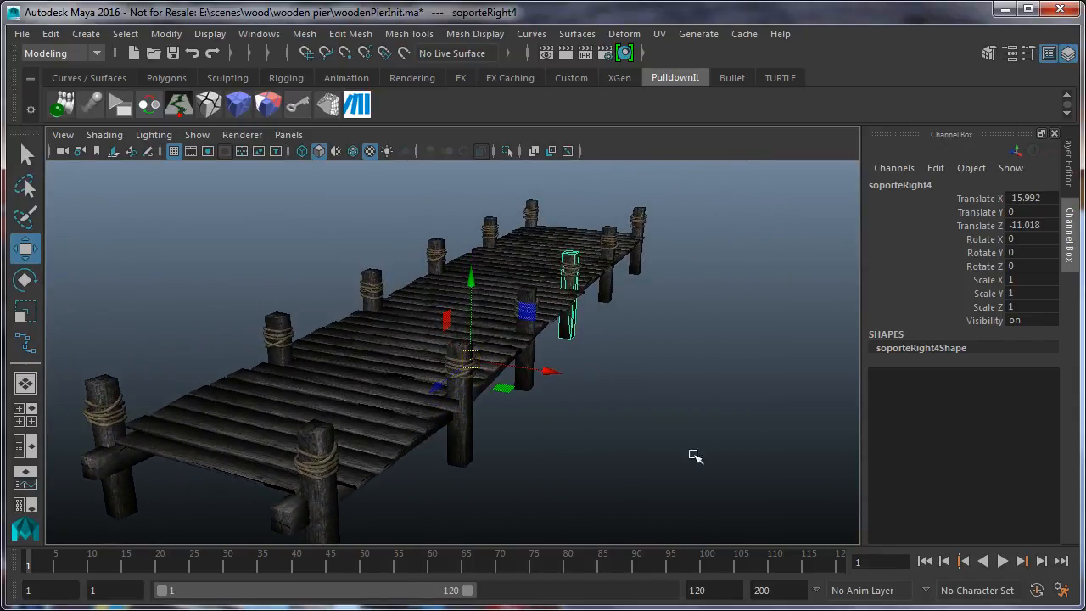
# Switch the viewport to the top orthographic view and make the deck the live surface
pyautogui.click(412, 365)
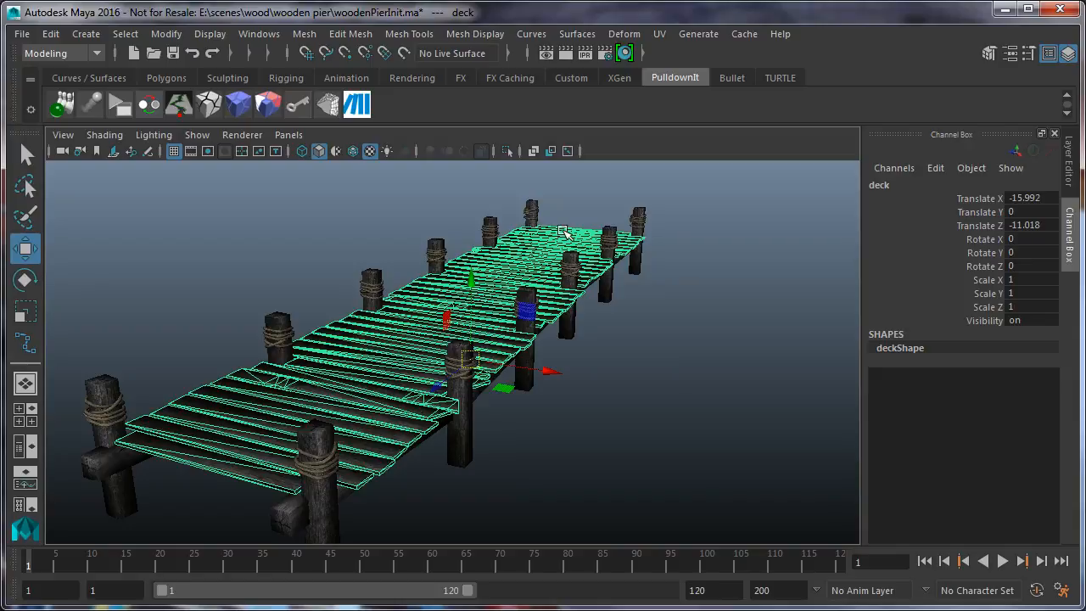
pyautogui.click(284, 140)
pyautogui.moveTo(365, 185)
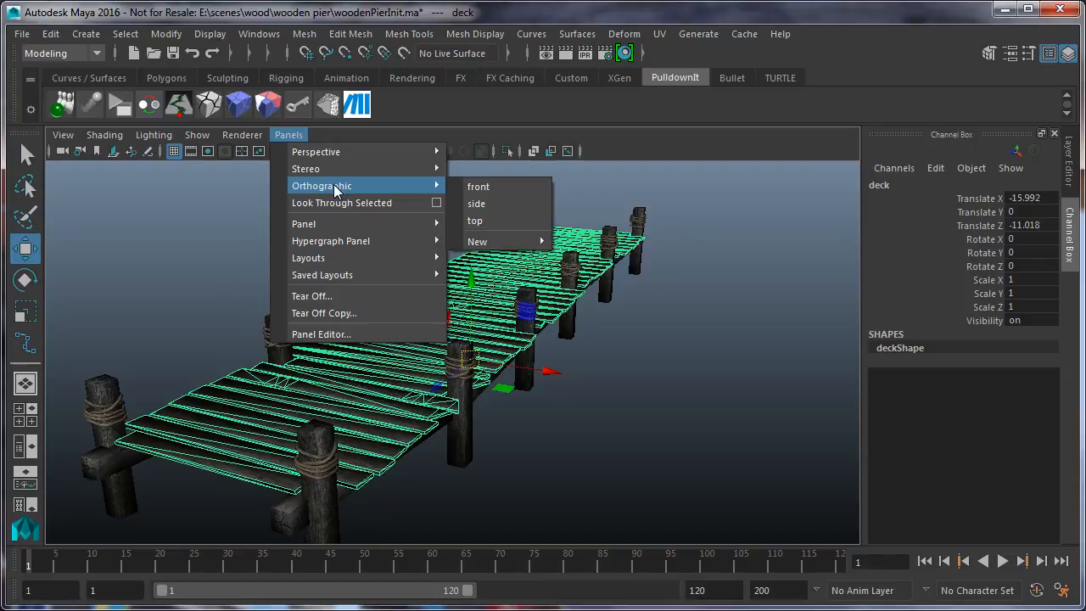
pyautogui.click(509, 222)
pyautogui.keyDown('alt'); pyautogui.moveTo(529, 368); pyautogui.dragTo(529, 346, button='middle'); pyautogui.keyUp('alt')
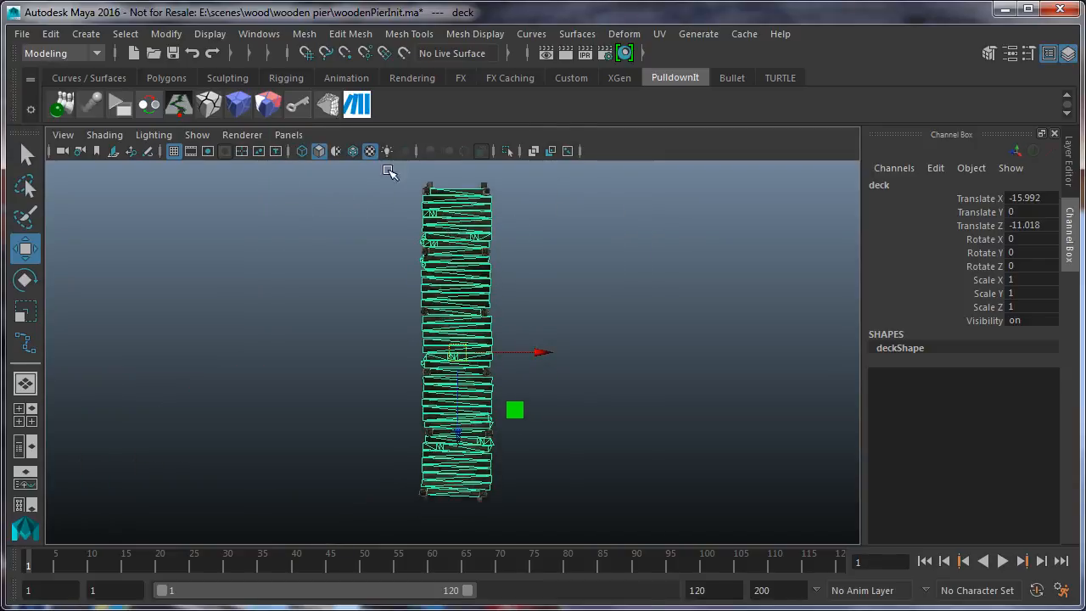
pyautogui.click(403, 53)
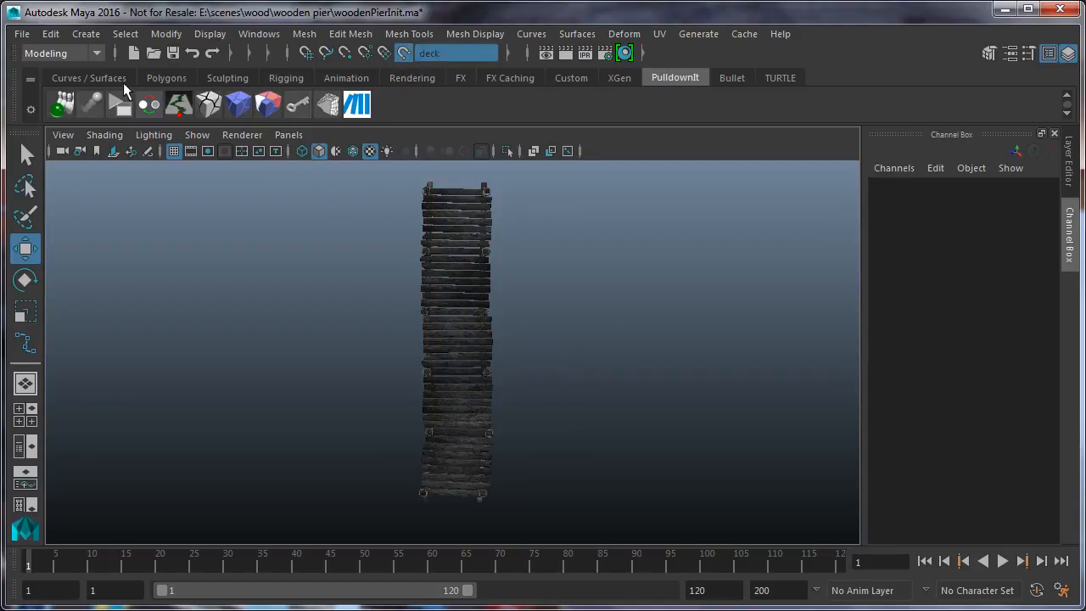
# Draw a winding EP curve along the middle of the deck, from its near end to its far end
pyautogui.click(111, 75)
pyautogui.click(119, 104)
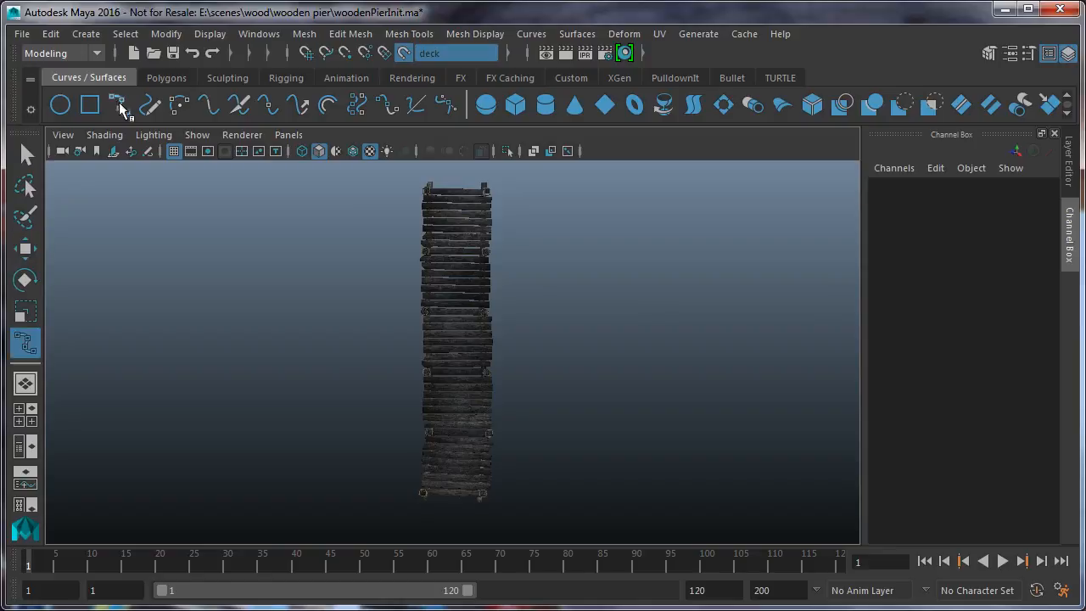
pyautogui.click(447, 513)
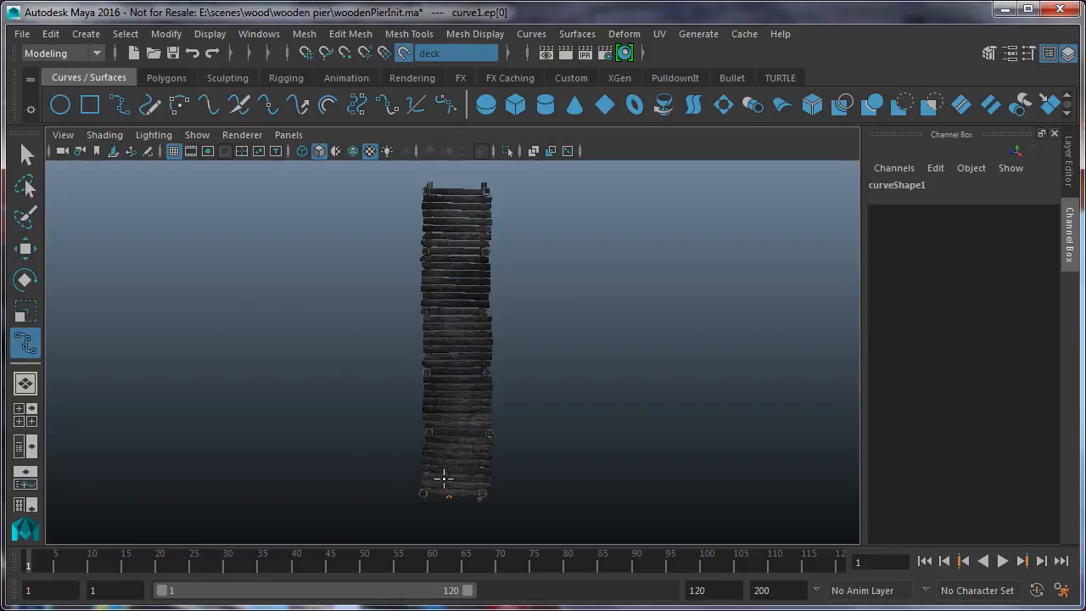
pyautogui.click(450, 471)
pyautogui.click(453, 229)
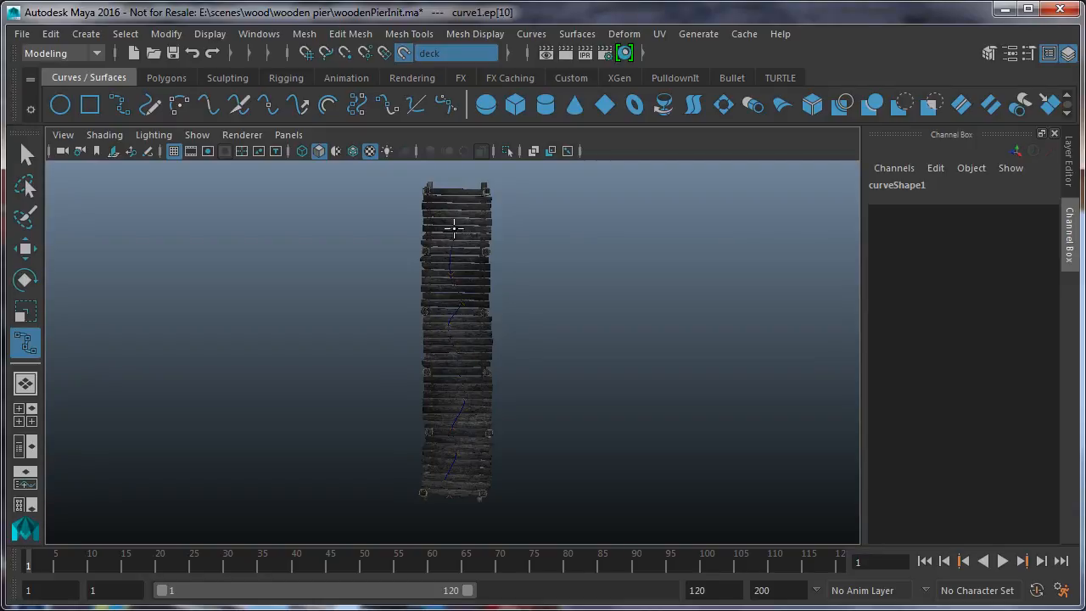
pyautogui.click(453, 176)
pyautogui.click(25, 154)
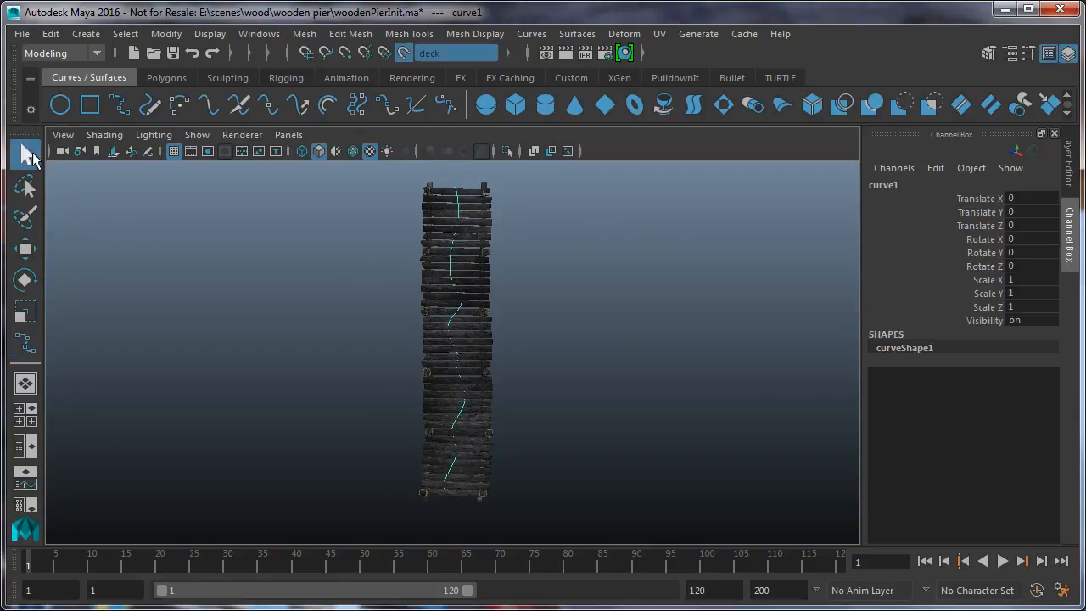
# Return to the persp view and turn off the deck as live surface
pyautogui.click(25, 249)
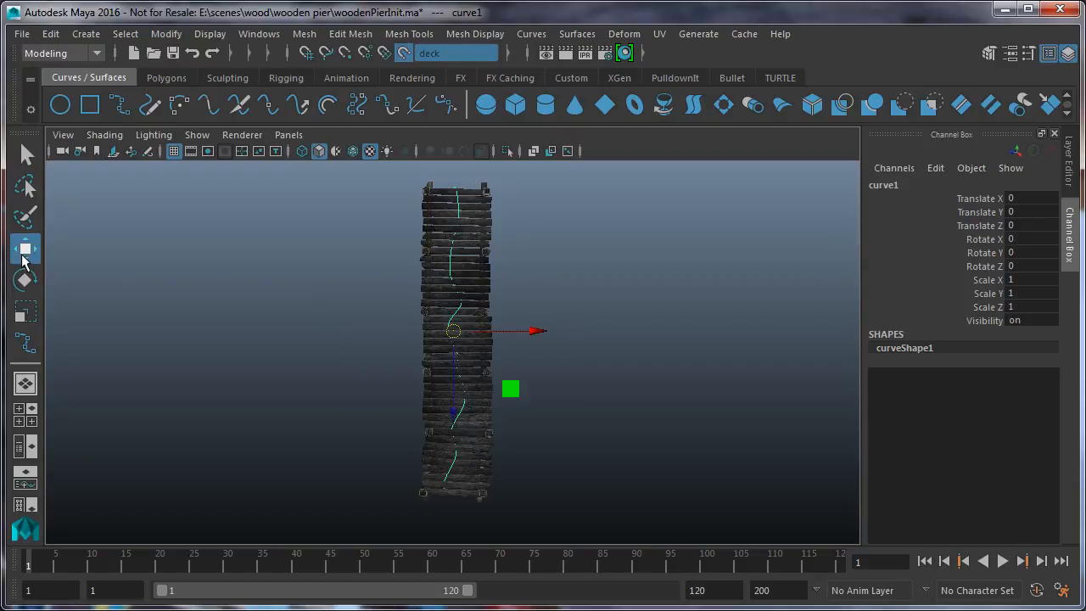
pyautogui.click(562, 336)
pyautogui.click(453, 321)
pyautogui.click(287, 135)
pyautogui.moveTo(309, 150)
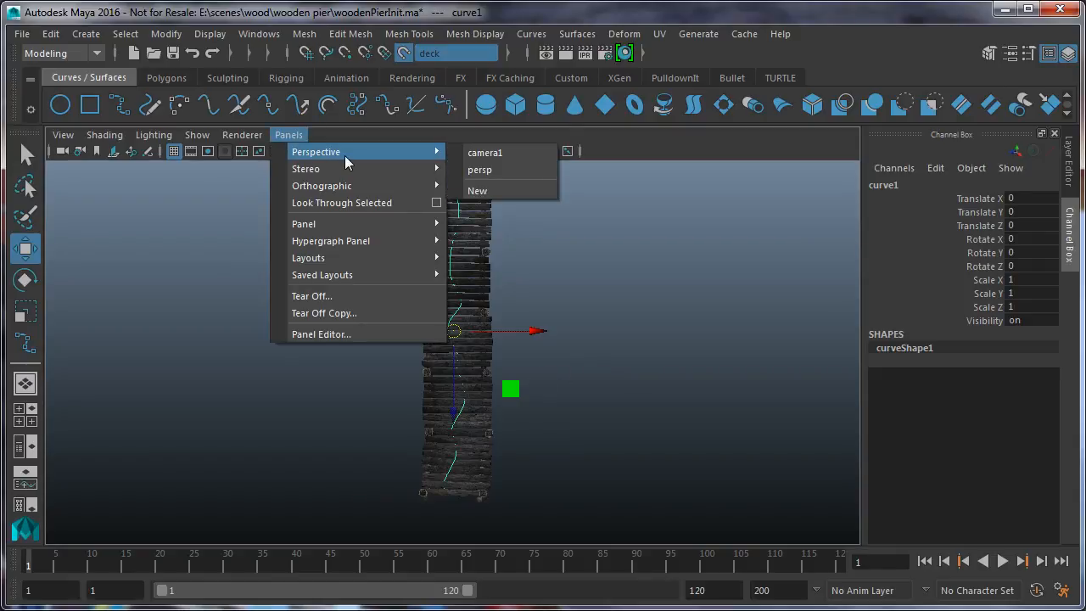
pyautogui.click(480, 169)
pyautogui.keyDown('alt'); pyautogui.moveTo(521, 363); pyautogui.dragTo(451, 386); pyautogui.keyUp('alt')
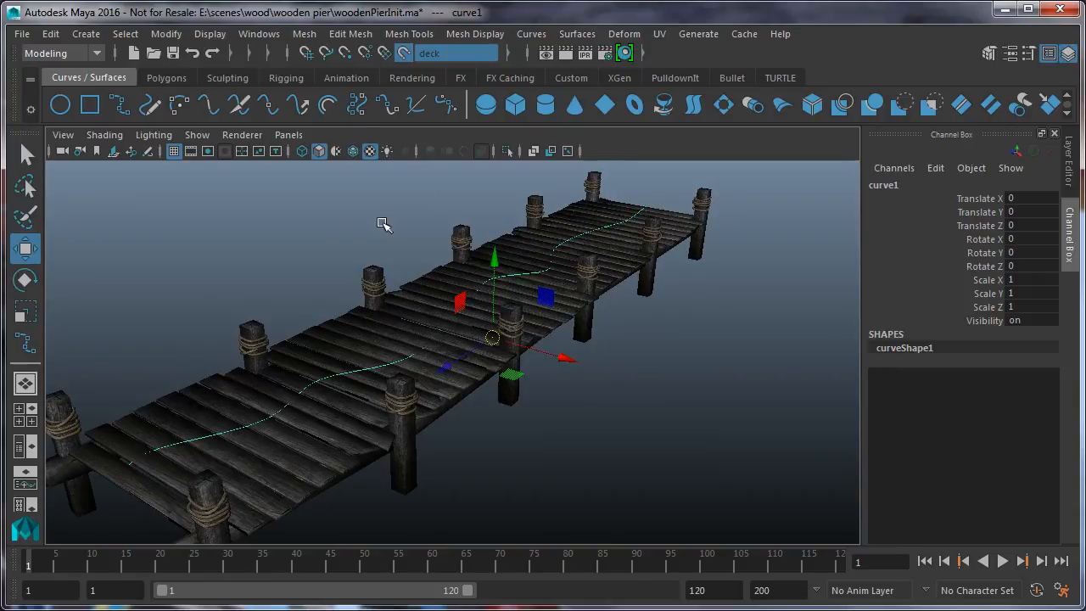
pyautogui.click(406, 54)
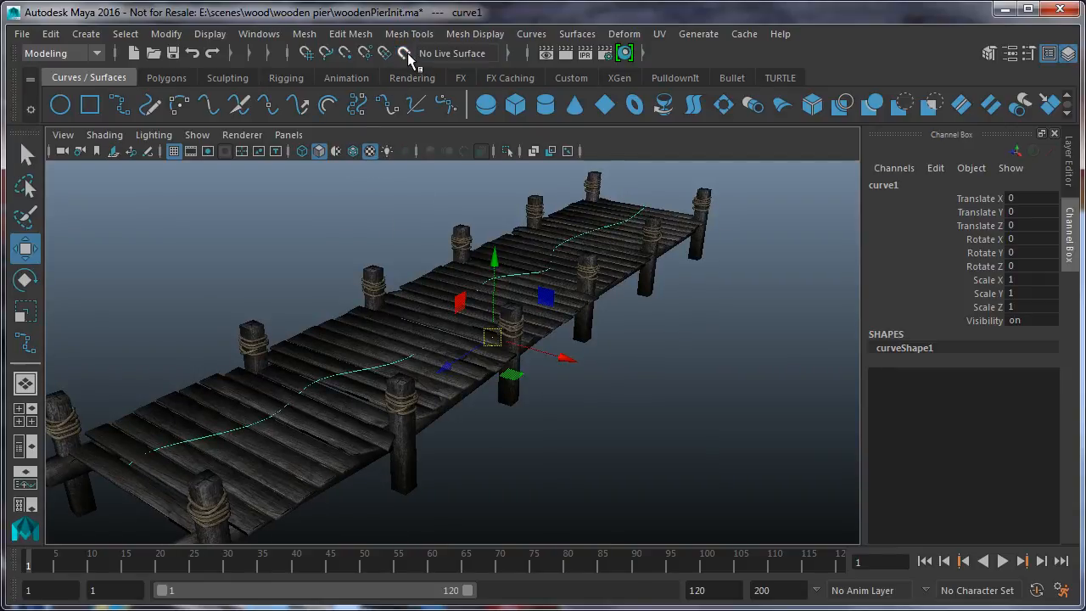
# Open the PulldownIt ShatterIt feature for the deck and set the shatter style to Path Based
pyautogui.click(463, 352)
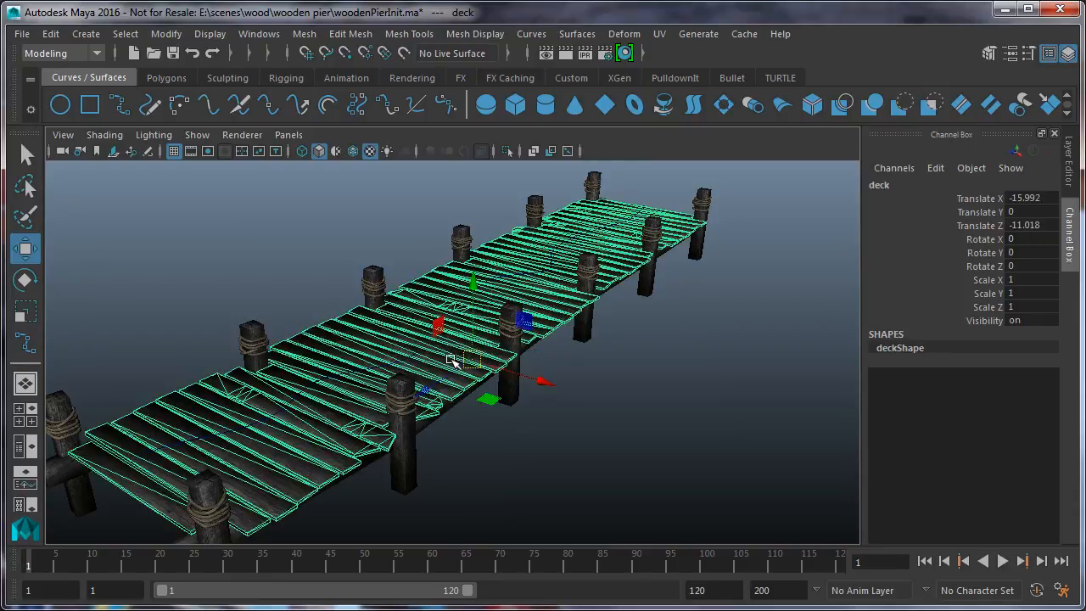
pyautogui.click(675, 77)
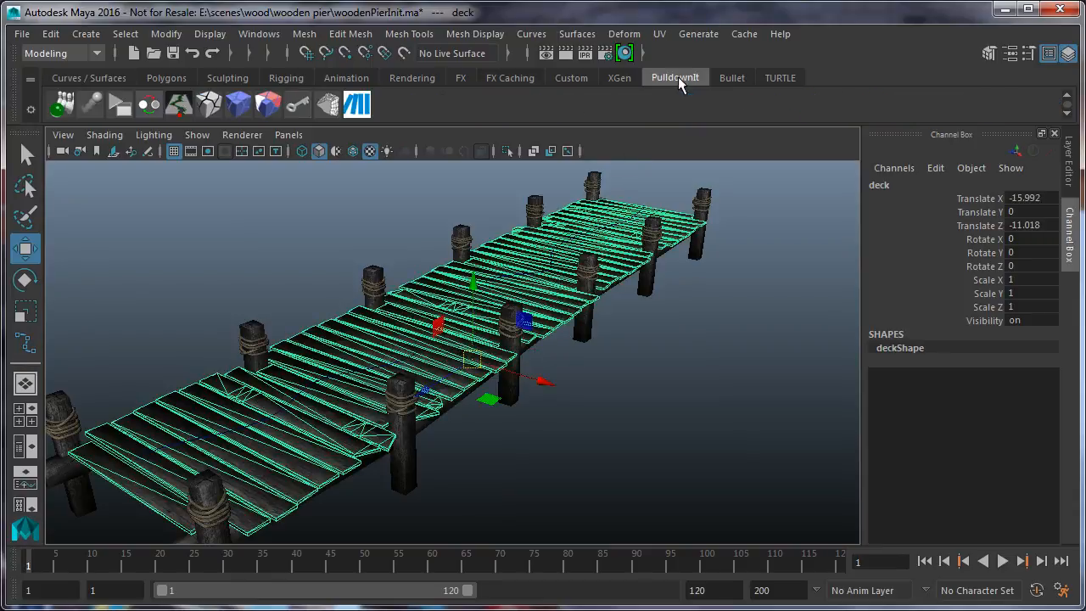
pyautogui.click(209, 102)
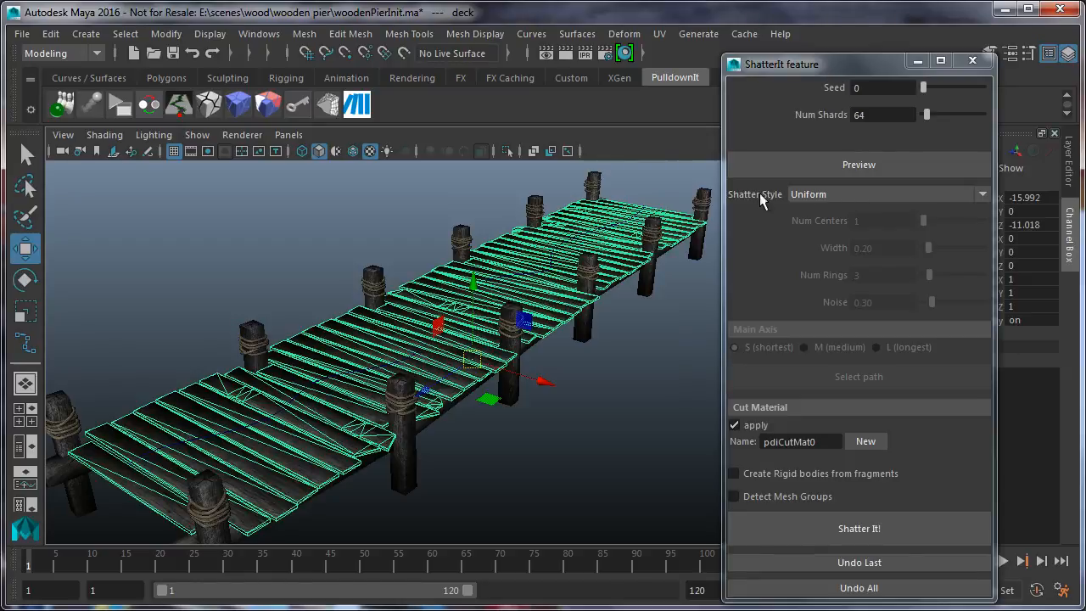
pyautogui.click(813, 200)
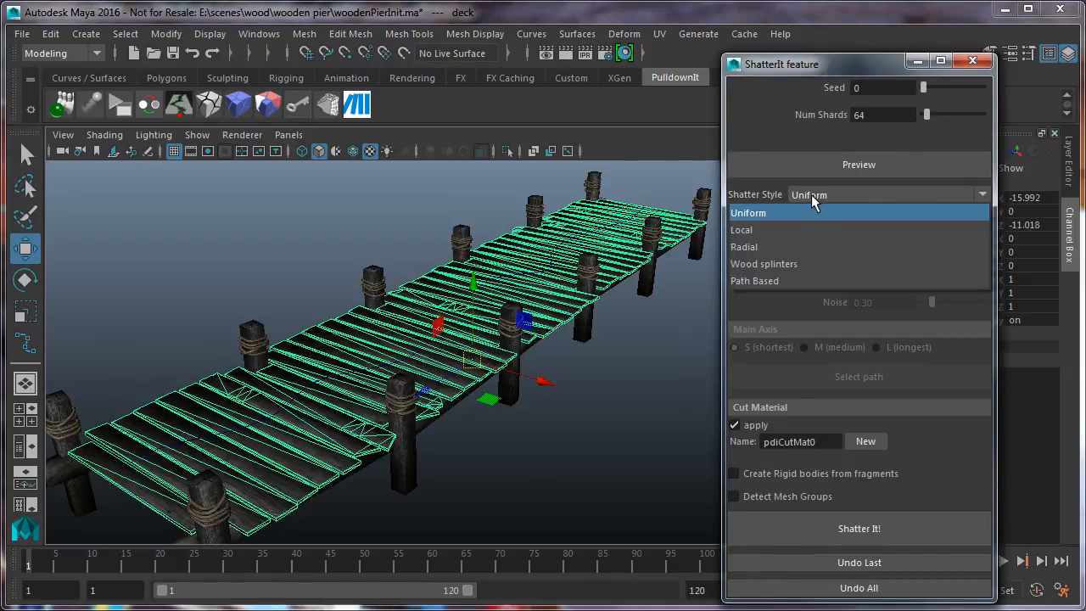
pyautogui.click(762, 283)
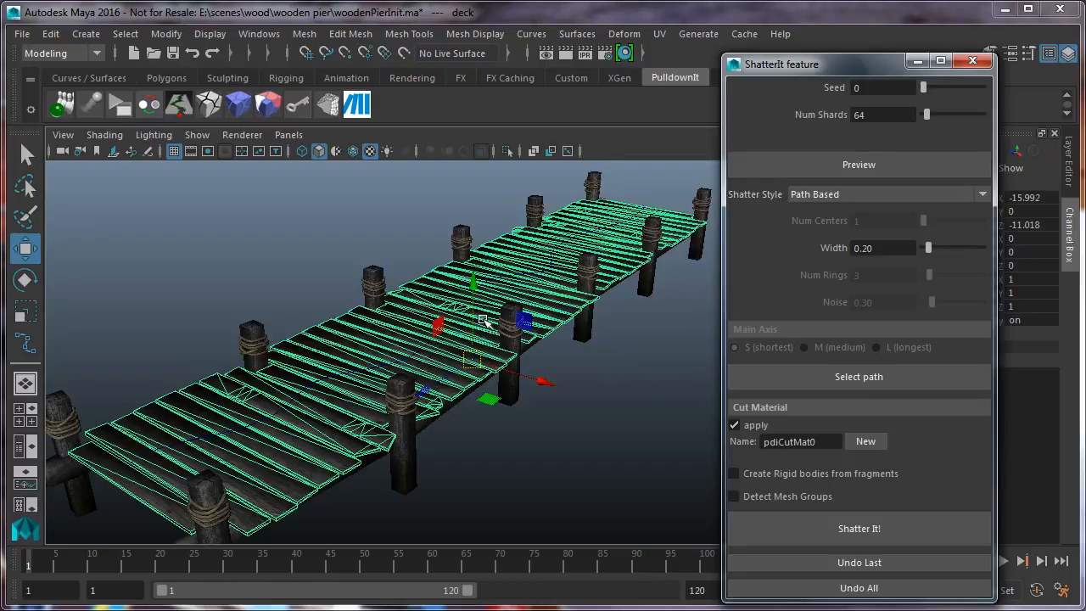
# Assign the curve drawn along the deck as the shatter path and preview the shatter on the deck
pyautogui.click(388, 337)
pyautogui.click(749, 376)
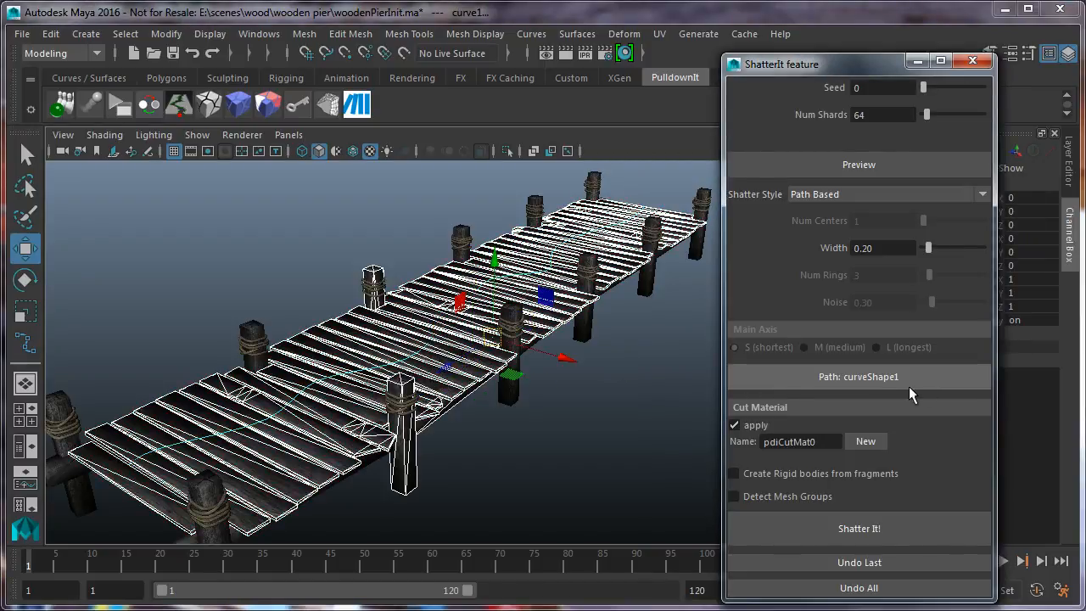
pyautogui.click(835, 166)
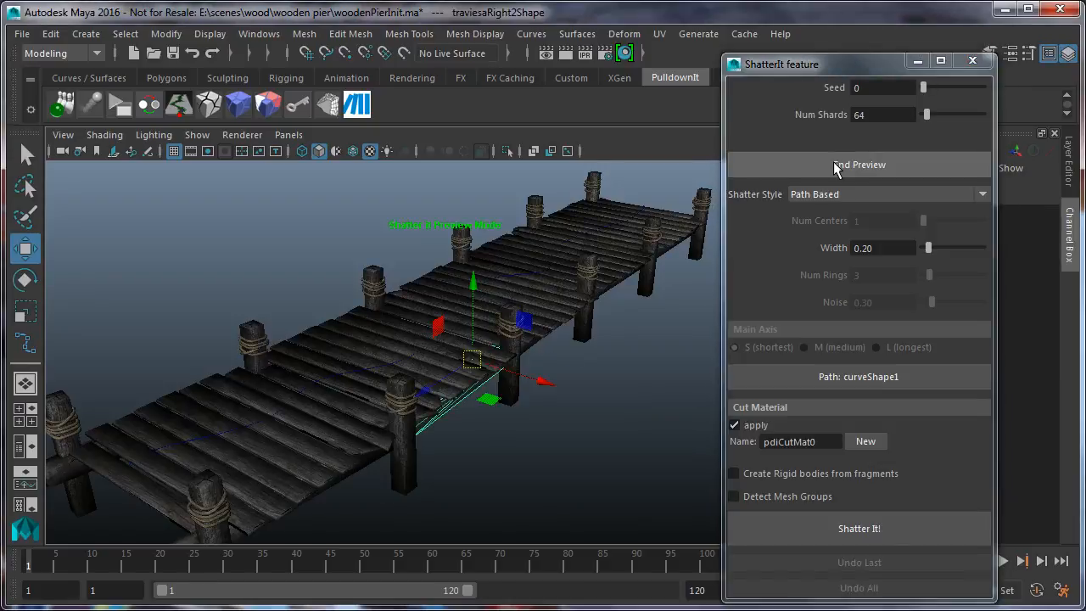
pyautogui.click(836, 166)
pyautogui.click(399, 351)
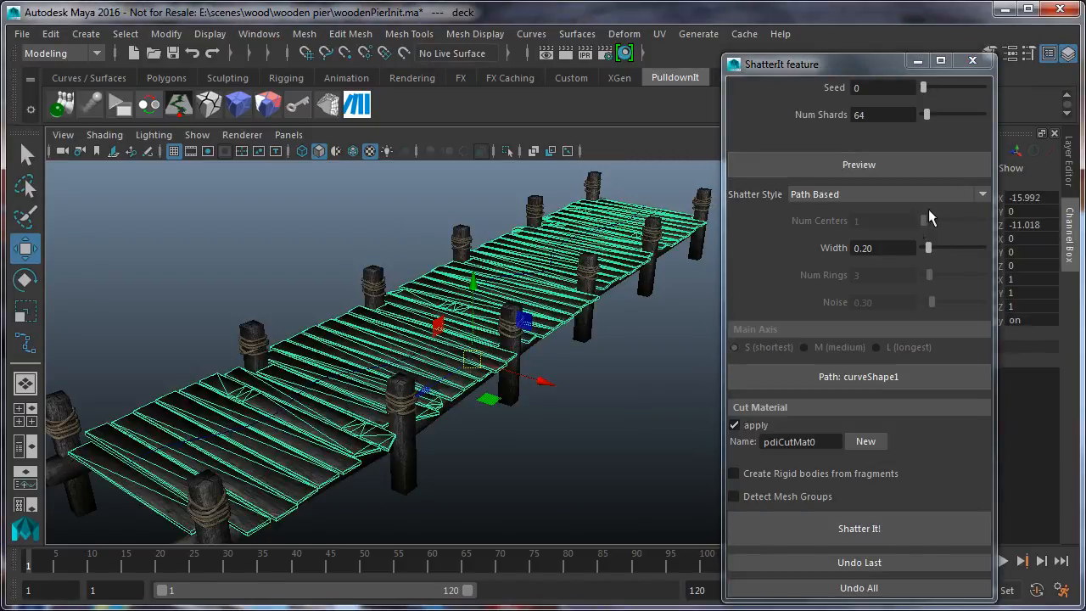
pyautogui.click(859, 166)
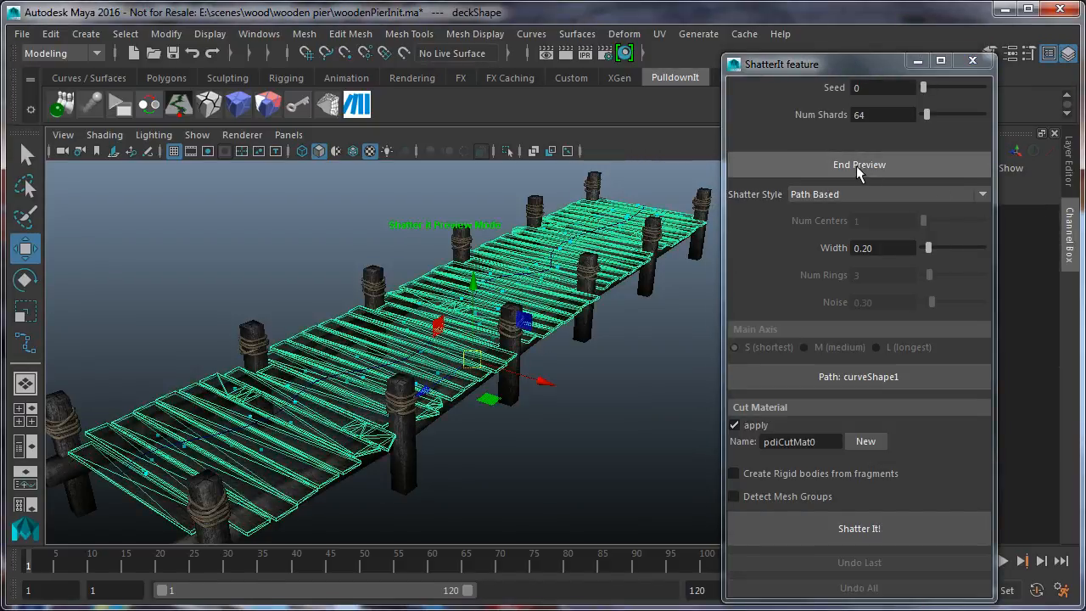
pyautogui.keyDown('alt'); pyautogui.moveTo(528, 276); pyautogui.dragTo(557, 273); pyautogui.keyUp('alt')
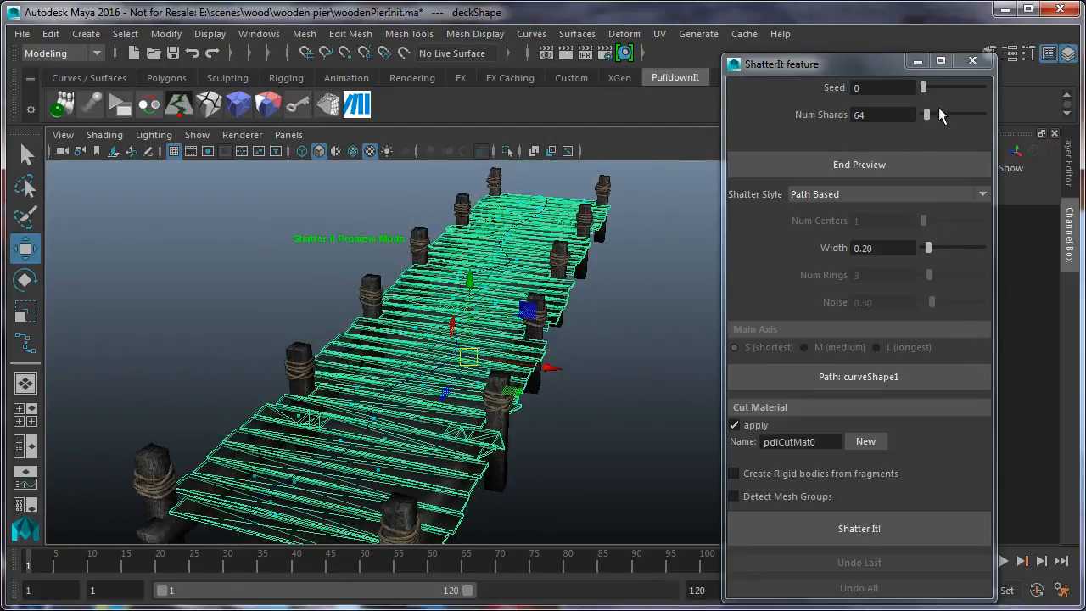
# Raise the number of shards to 195 and narrow the path width to 0.04 in the preview
pyautogui.moveTo(926, 114); pyautogui.dragTo(934, 115)
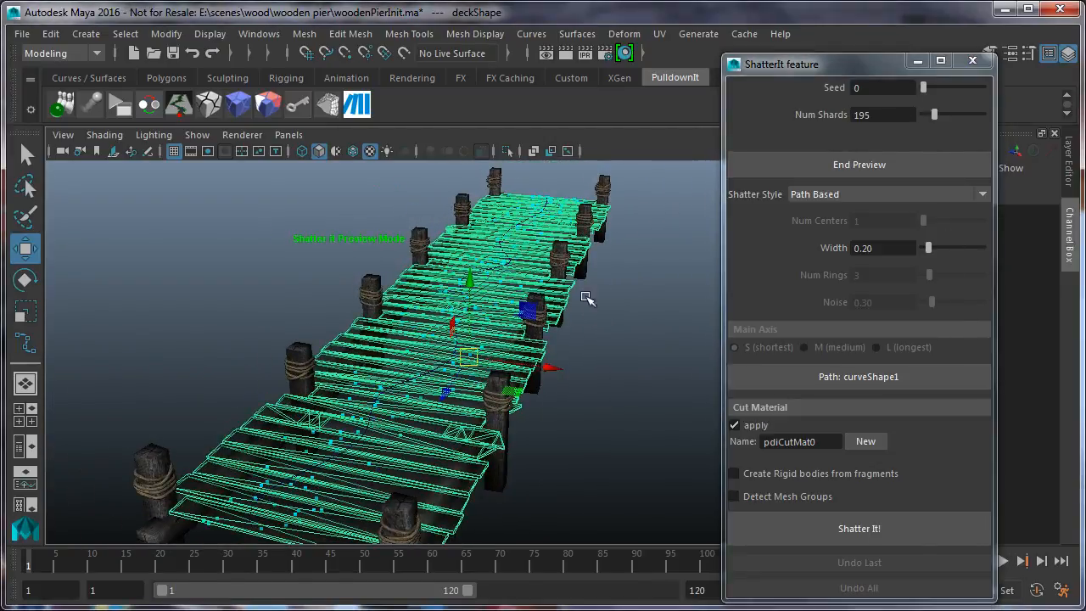
pyautogui.keyDown('alt'); pyautogui.moveTo(585, 297); pyautogui.dragTo(572, 370); pyautogui.keyUp('alt')
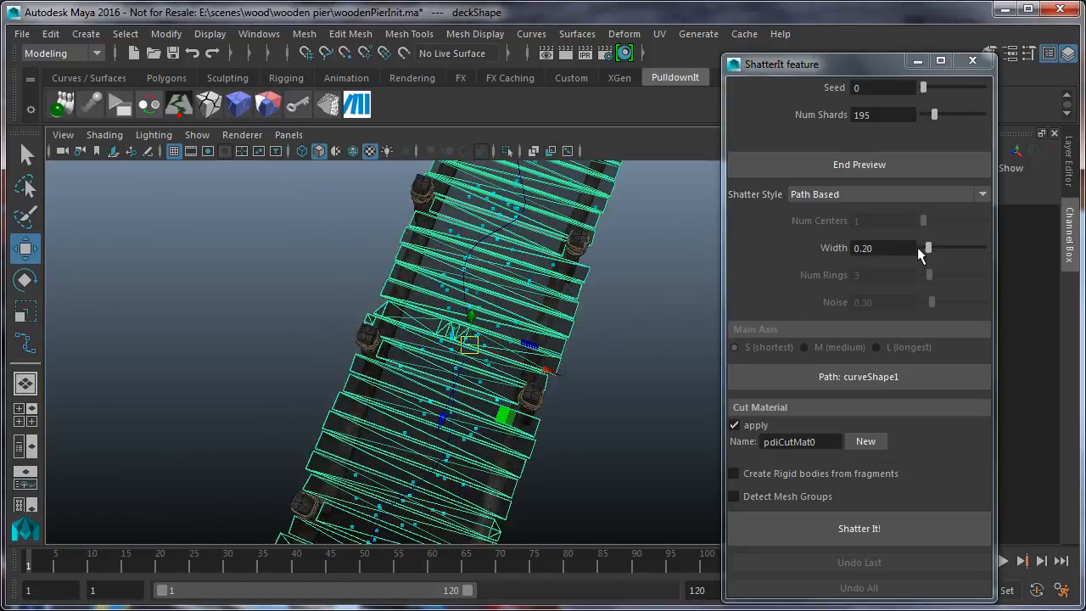
pyautogui.click(911, 248)
pyautogui.moveTo(917, 246)
pyautogui.mouseDown()
pyautogui.moveTo(934, 247)
pyautogui.moveTo(923, 249)
pyautogui.mouseUp()
pyautogui.click(923, 249)
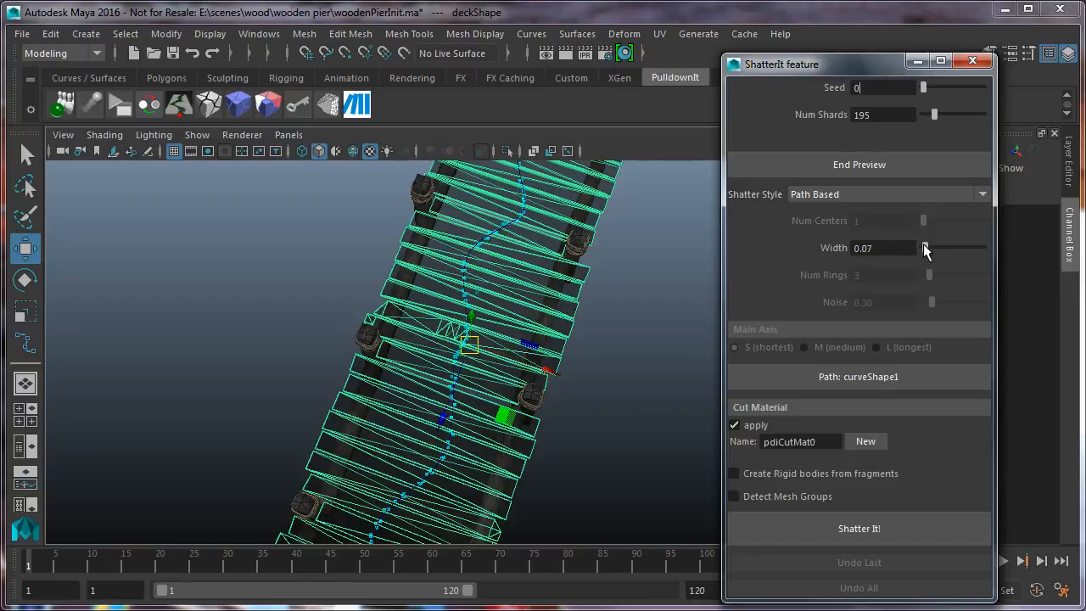
pyautogui.moveTo(925, 246); pyautogui.dragTo(923, 246)
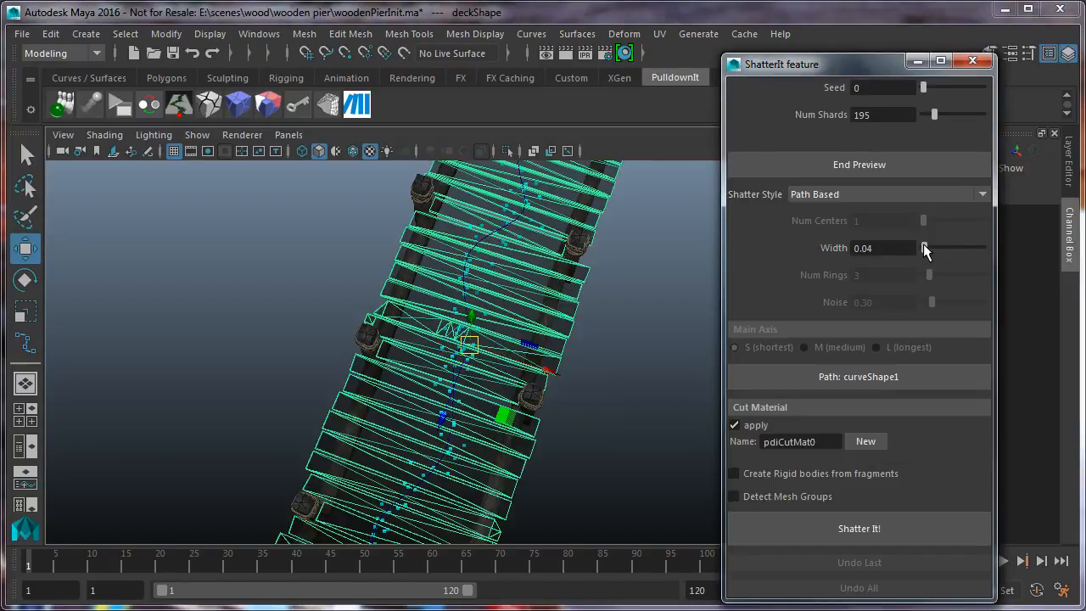
# Set the number of shards to 150 and shatter the deck
pyautogui.doubleClick(914, 110)
pyautogui.write('150')
pyautogui.press('Return')
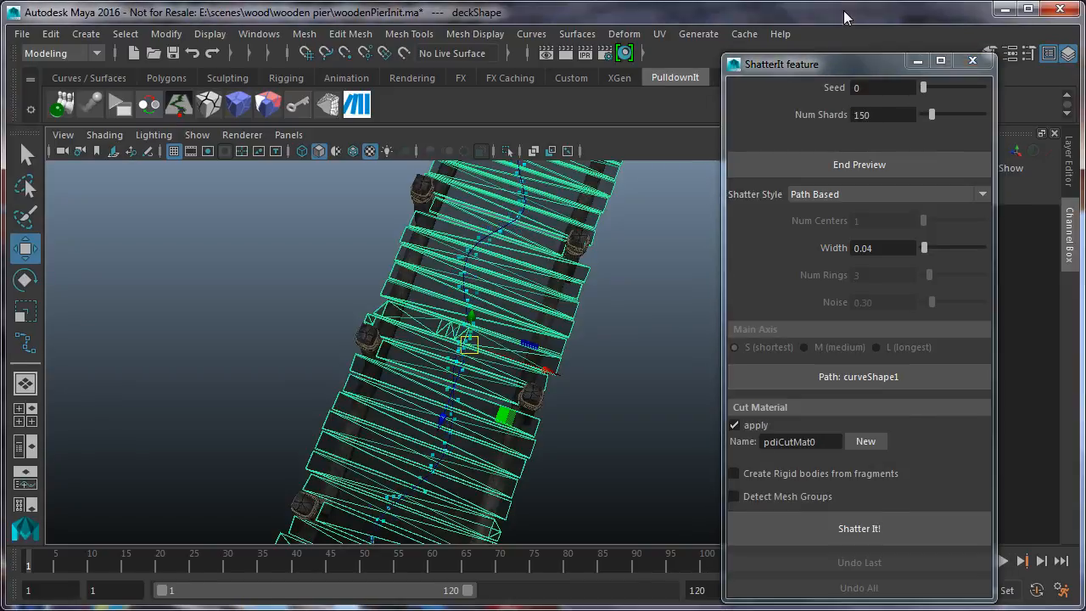
pyautogui.click(798, 513)
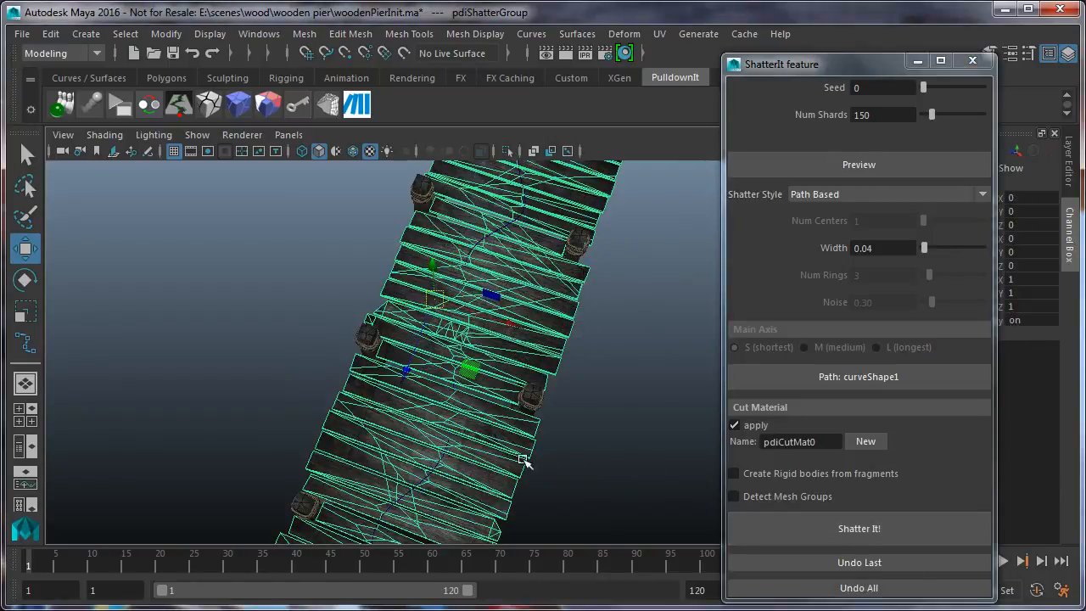
# Move a single plank fragment near the deck's near end slightly out of place
pyautogui.keyDown('alt'); pyautogui.moveTo(523, 460); pyautogui.dragTo(485, 404); pyautogui.keyUp('alt')
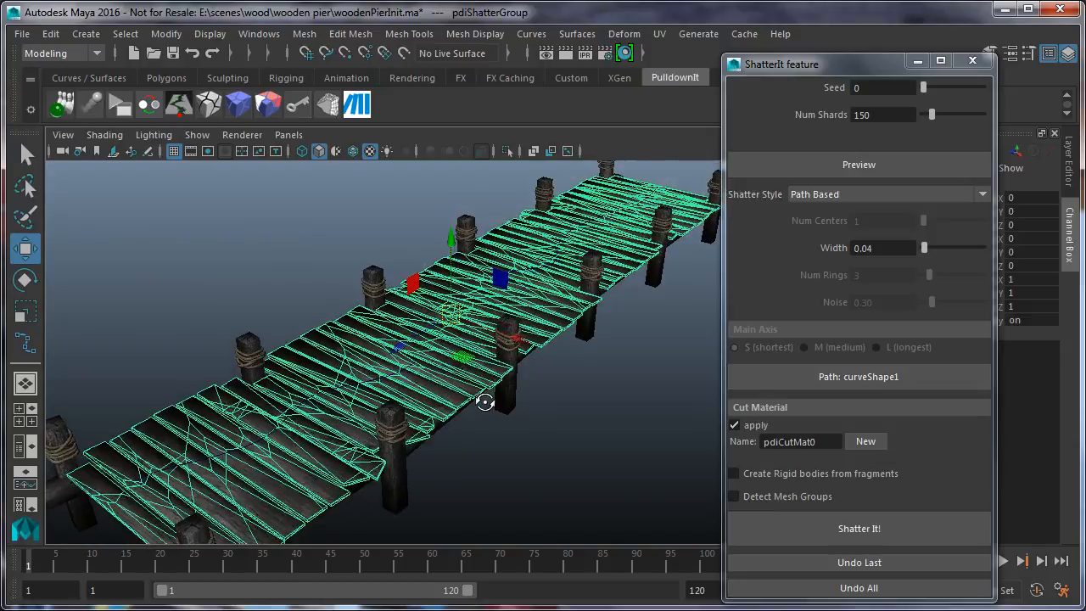
pyautogui.click(256, 485)
pyautogui.moveTo(282, 486); pyautogui.dragTo(291, 479)
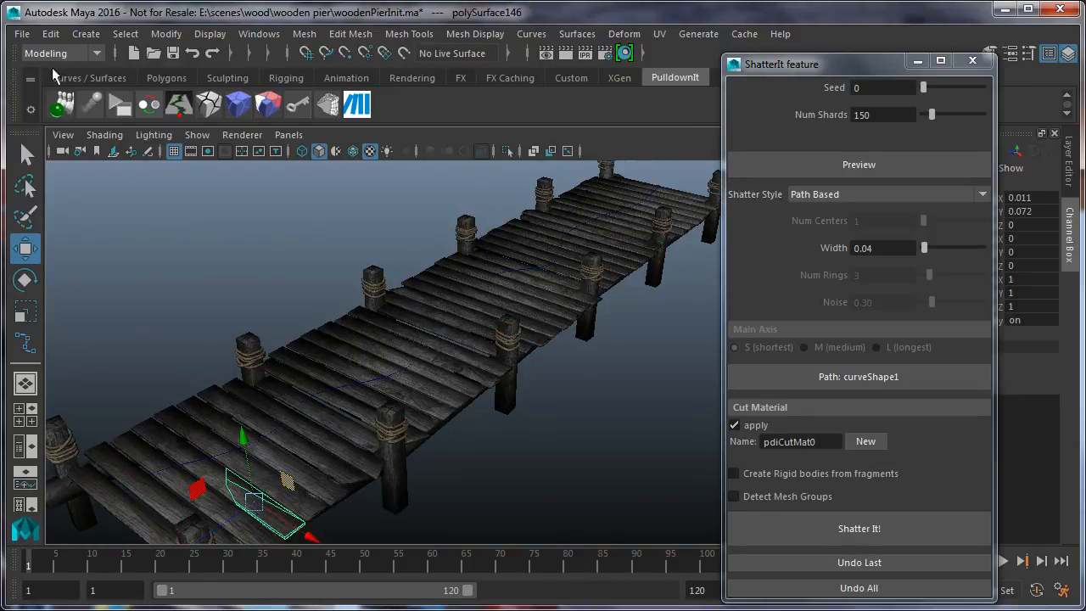
# Undo the plank fragment's move and select the neighbouring fragment near the deck's near end
pyautogui.click(51, 34)
pyautogui.click(64, 65)
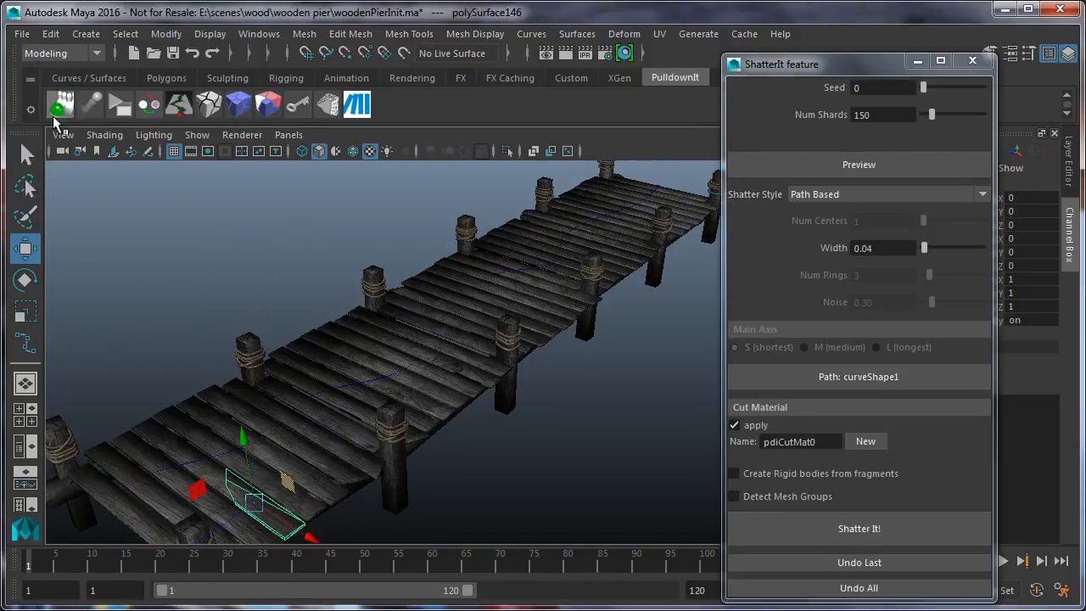
pyautogui.press('q')
pyautogui.click(280, 443)
pyautogui.click(268, 477)
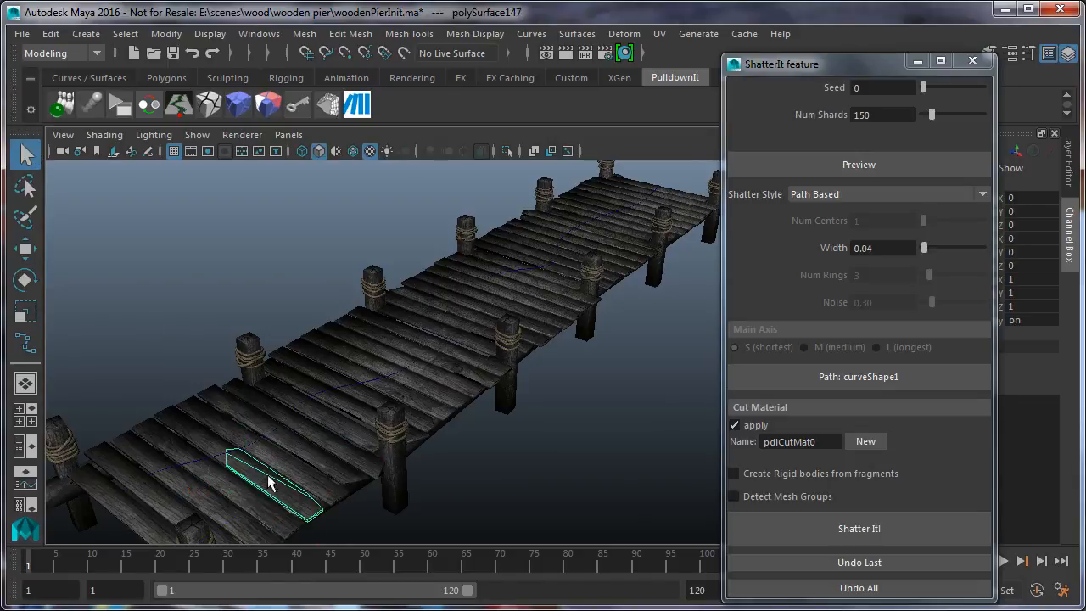
# Select the whole pier at once and examine the pattern of the path-based fracture lines along the deck
pyautogui.moveTo(168, 262); pyautogui.dragTo(746, 591)
pyautogui.scroll(8, 532, 424)
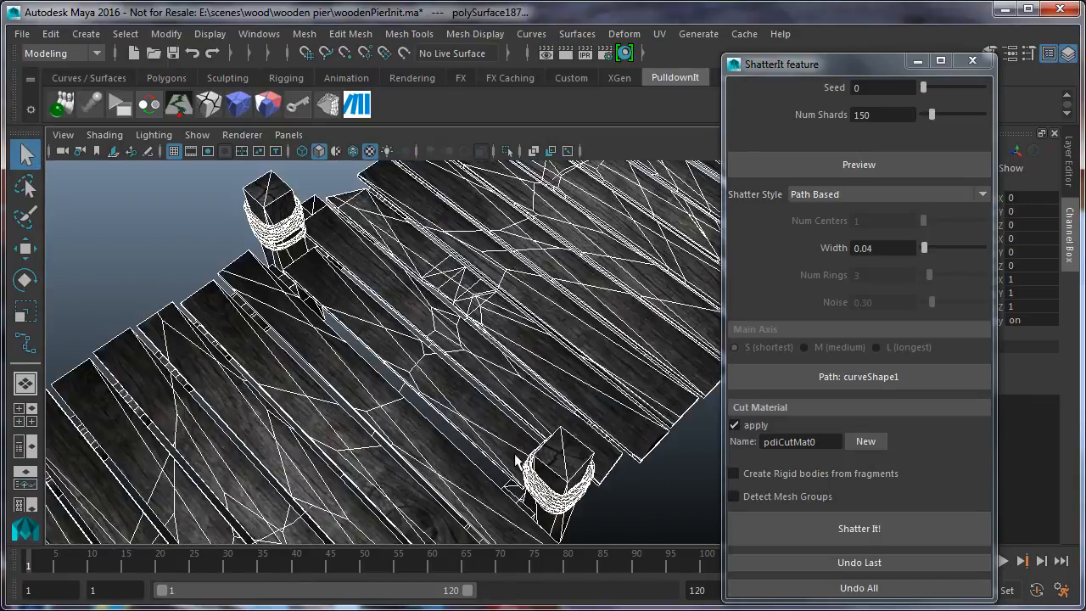
pyautogui.scroll(-5, 515, 460)
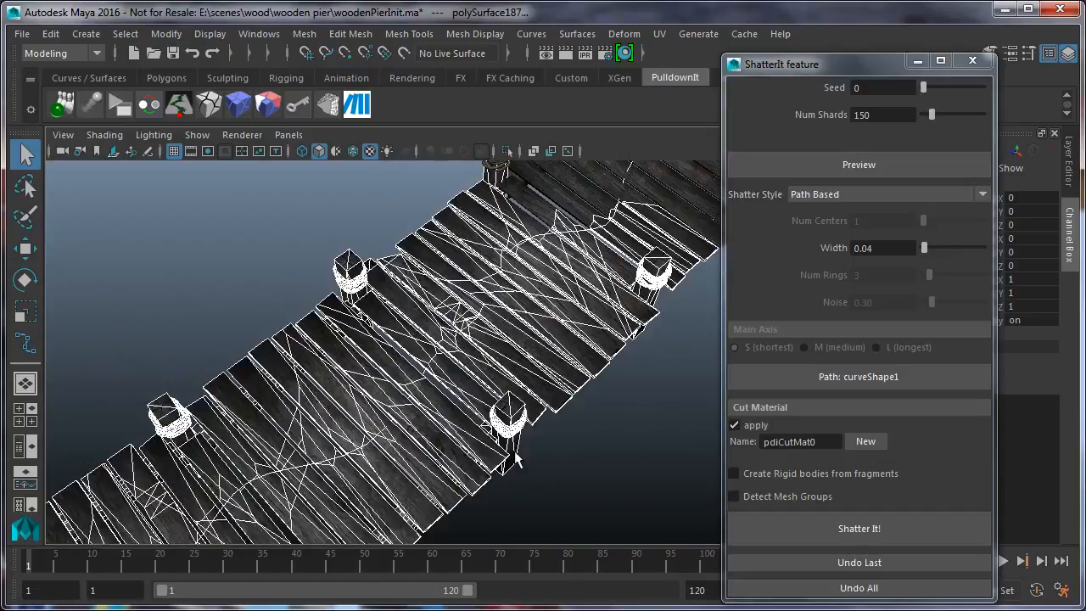
pyautogui.keyDown('alt'); pyautogui.moveTo(515, 349); pyautogui.dragTo(630, 246); pyautogui.keyUp('alt')
pyautogui.keyDown('alt'); pyautogui.moveTo(559, 309); pyautogui.dragTo(561, 298); pyautogui.keyUp('alt')
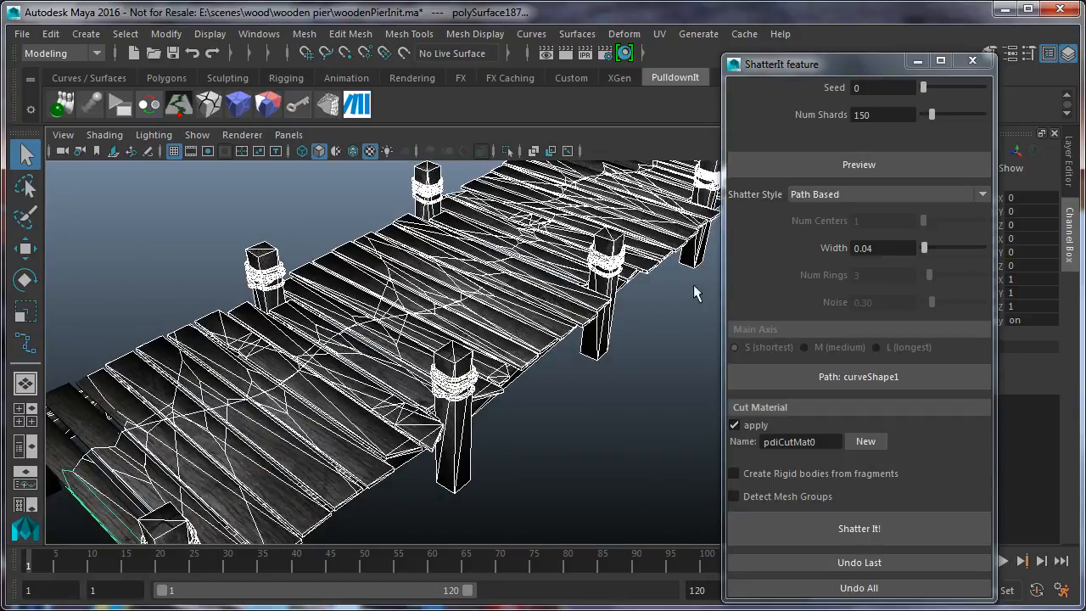
pyautogui.click(526, 343)
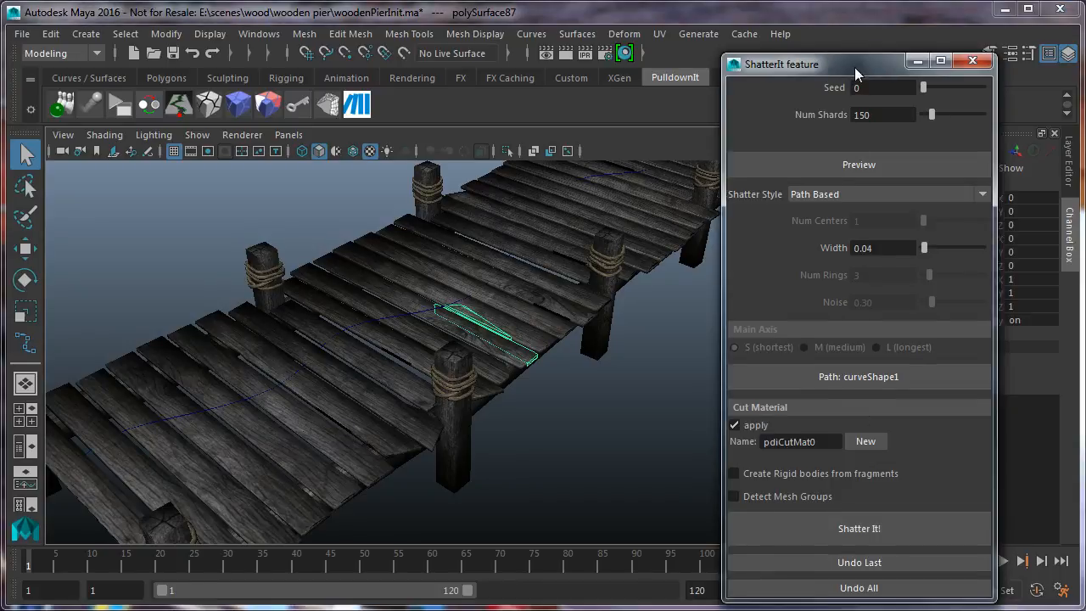
# Undo all the shattering and select the restored deck
pyautogui.moveTo(855, 74); pyautogui.dragTo(864, 29)
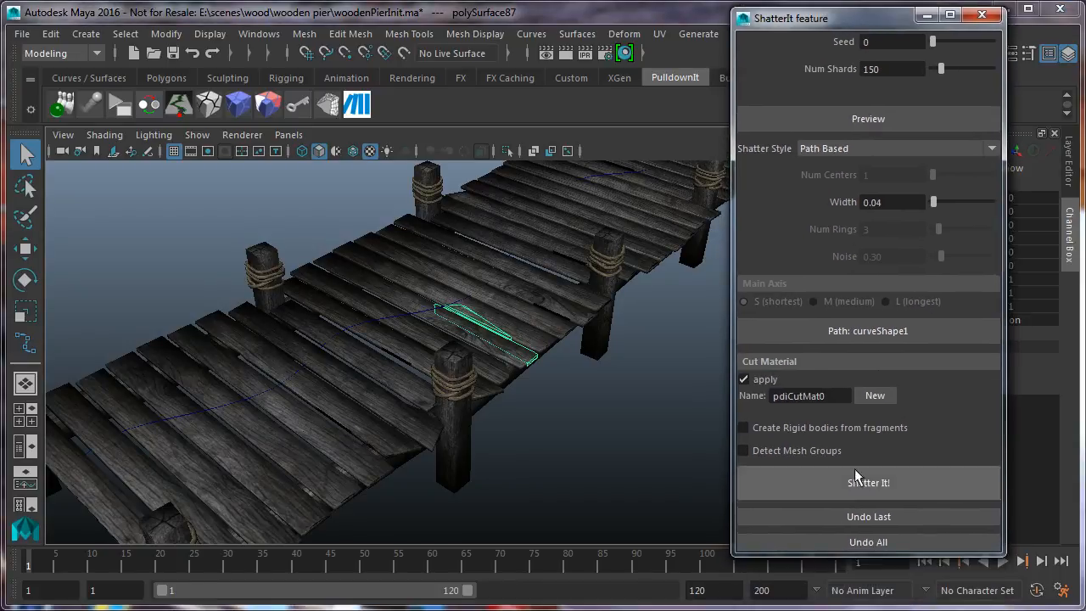
pyautogui.click(826, 548)
pyautogui.click(533, 384)
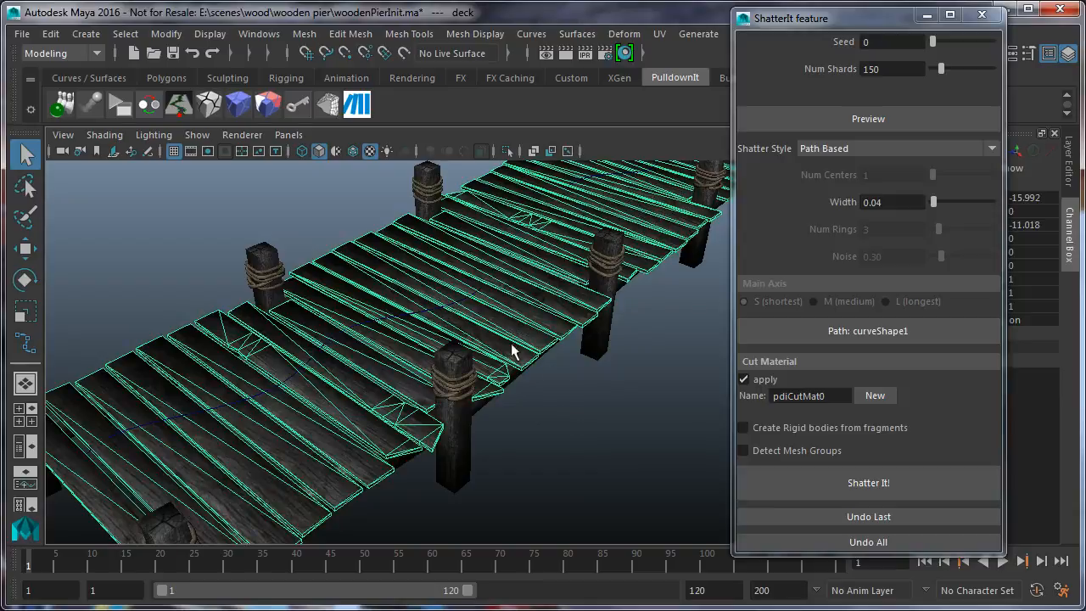
# Preview the Wood splinters style on the deck with 150 shards along the medium axis, and shatter the deck
pyautogui.click(824, 149)
pyautogui.click(816, 217)
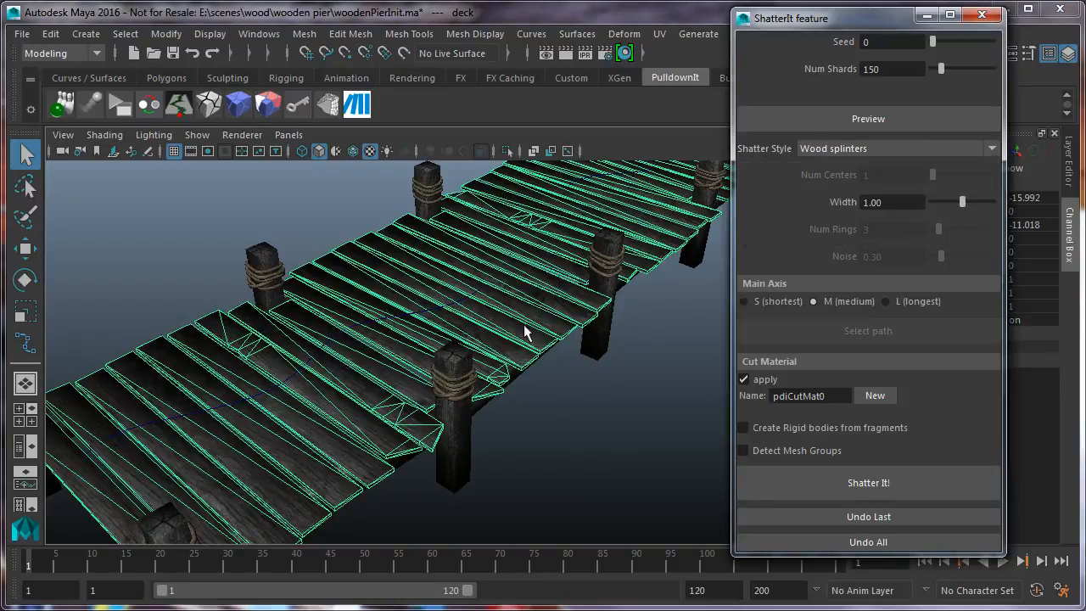
pyautogui.click(843, 126)
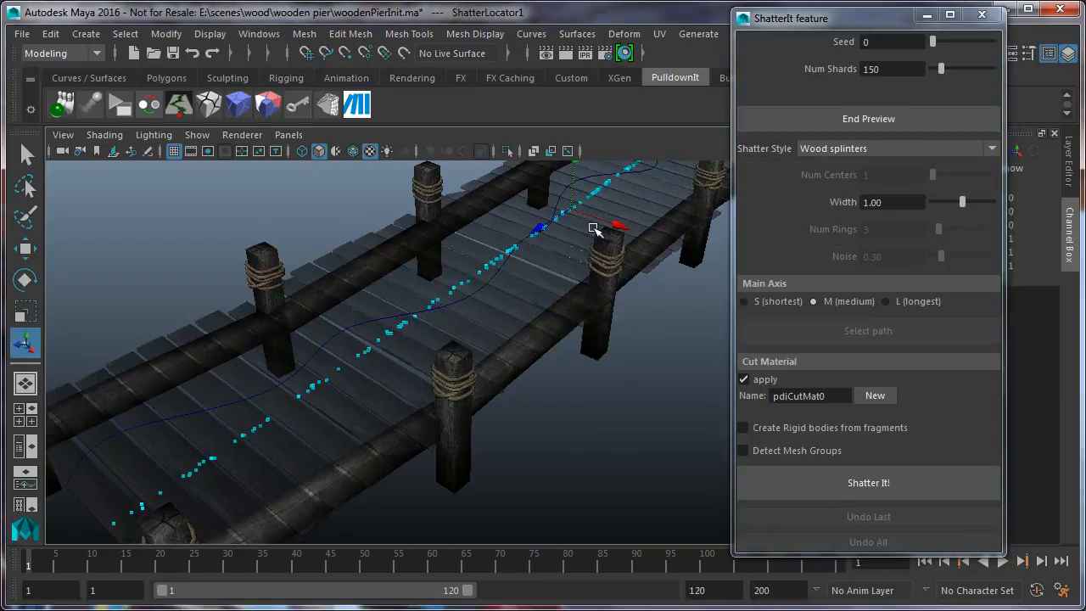
pyautogui.scroll(-5, 626, 217)
pyautogui.keyDown('alt'); pyautogui.moveTo(626, 217); pyautogui.dragTo(529, 390); pyautogui.keyUp('alt')
pyautogui.keyDown('alt'); pyautogui.moveTo(481, 411); pyautogui.dragTo(465, 365, button='middle'); pyautogui.keyUp('alt')
pyautogui.scroll(5, 469, 328)
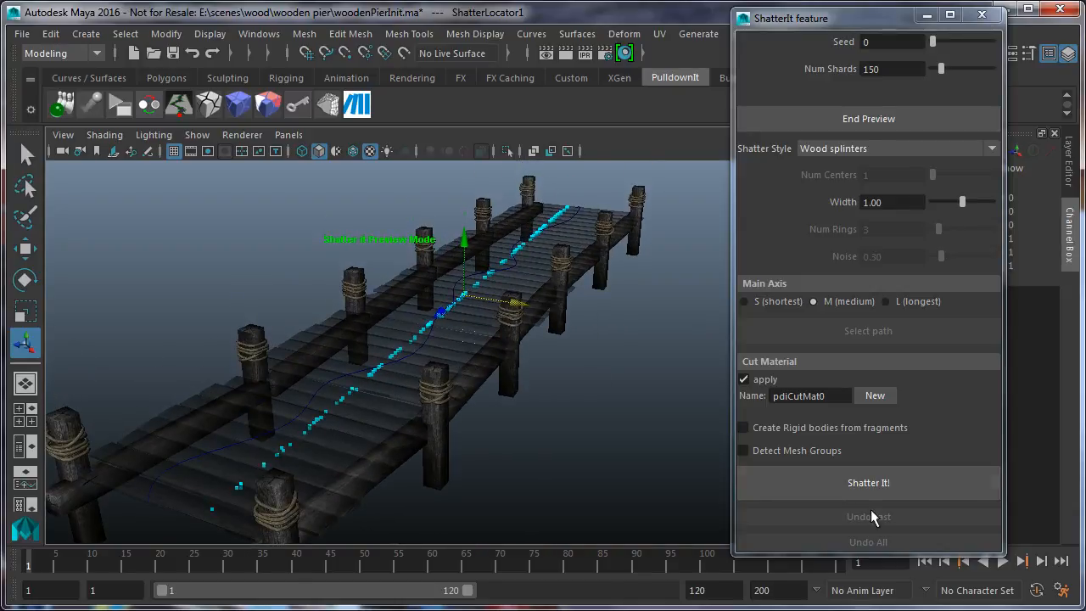
pyautogui.click(869, 486)
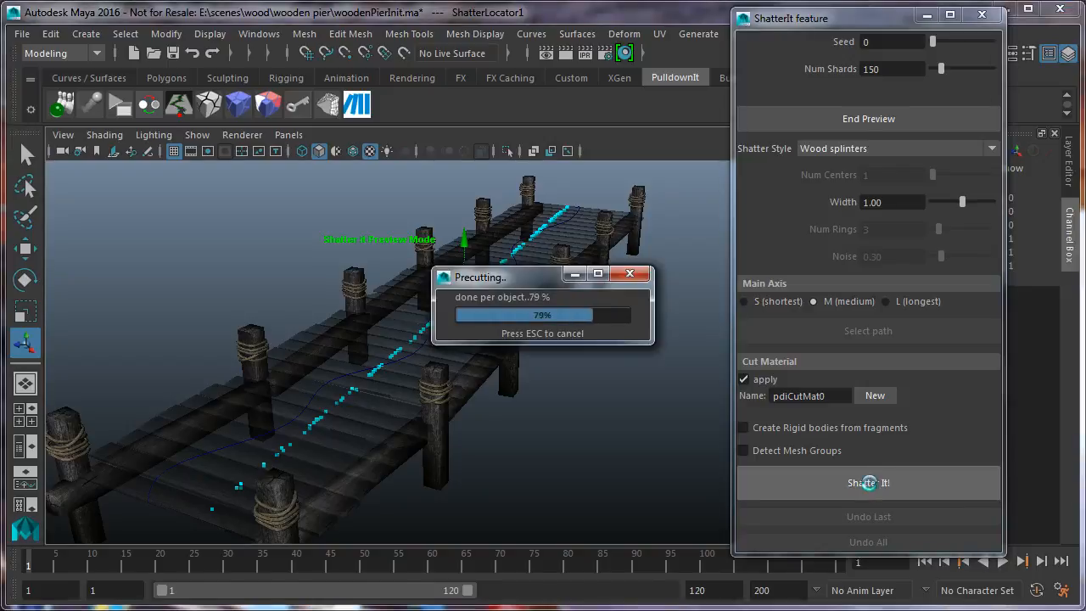
# Examine the shape of individual wood splinter fragments along the deck, selecting several from one end to the other
pyautogui.keyDown('alt'); pyautogui.moveTo(614, 385); pyautogui.dragTo(321, 469); pyautogui.keyUp('alt')
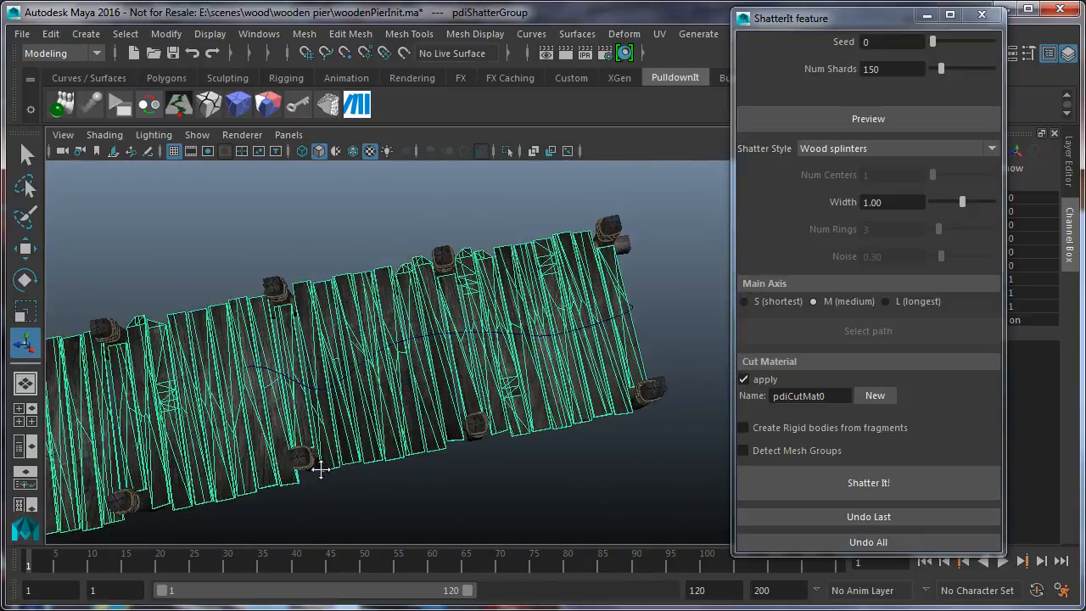
pyautogui.click(398, 397)
pyautogui.click(415, 397)
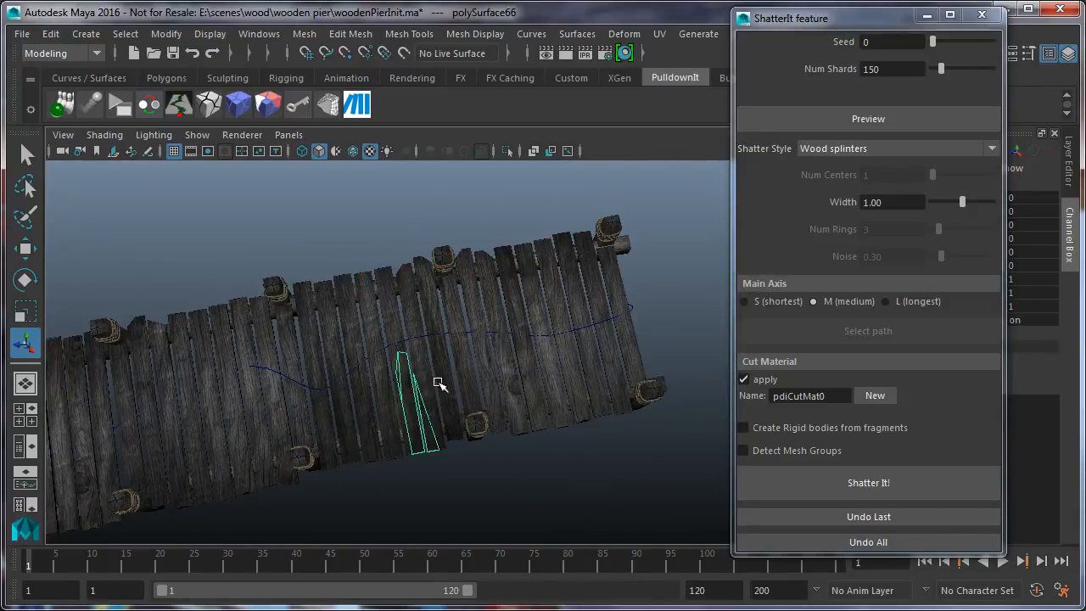
pyautogui.click(438, 378)
pyautogui.click(530, 315)
pyautogui.click(589, 335)
pyautogui.click(582, 295)
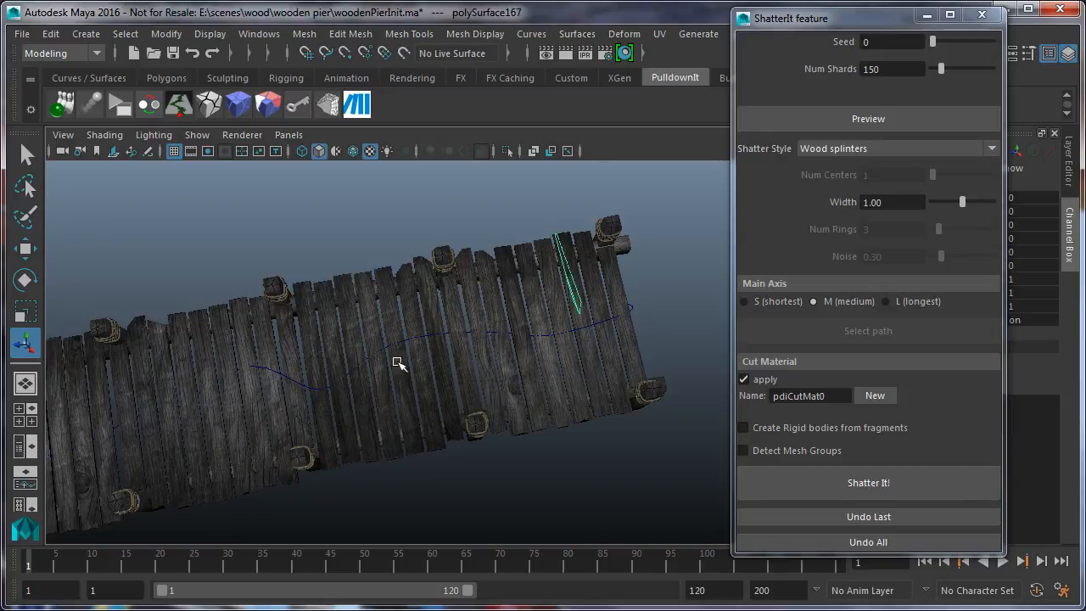
pyautogui.click(326, 377)
pyautogui.click(154, 439)
pyautogui.click(77, 424)
pyautogui.click(202, 405)
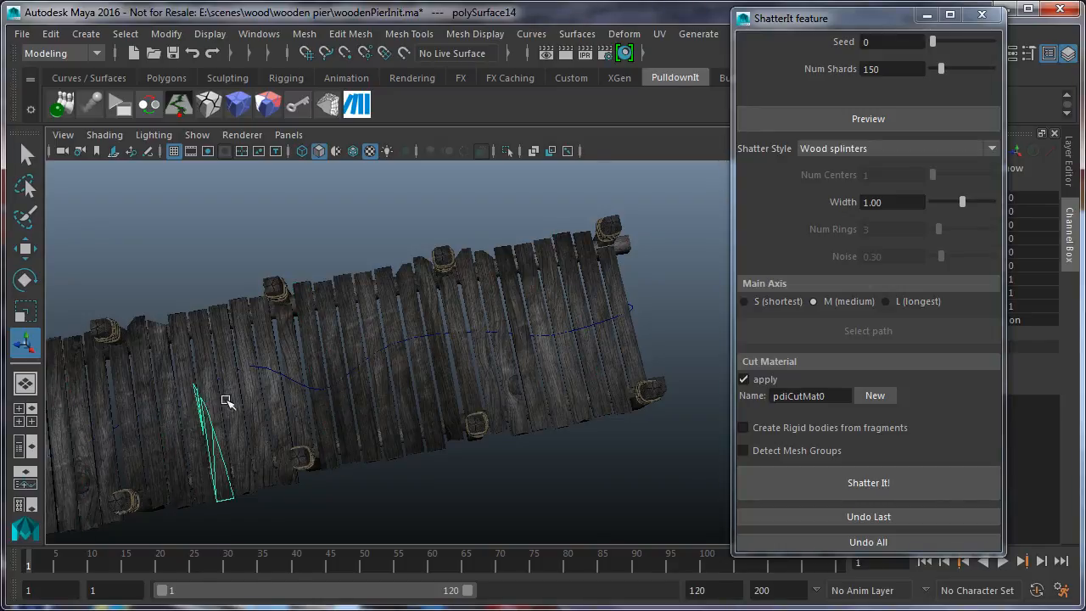
pyautogui.click(256, 370)
pyautogui.keyDown('alt'); pyautogui.moveTo(237, 431); pyautogui.dragTo(441, 346); pyautogui.keyUp('alt')
pyautogui.scroll(5, 434, 357)
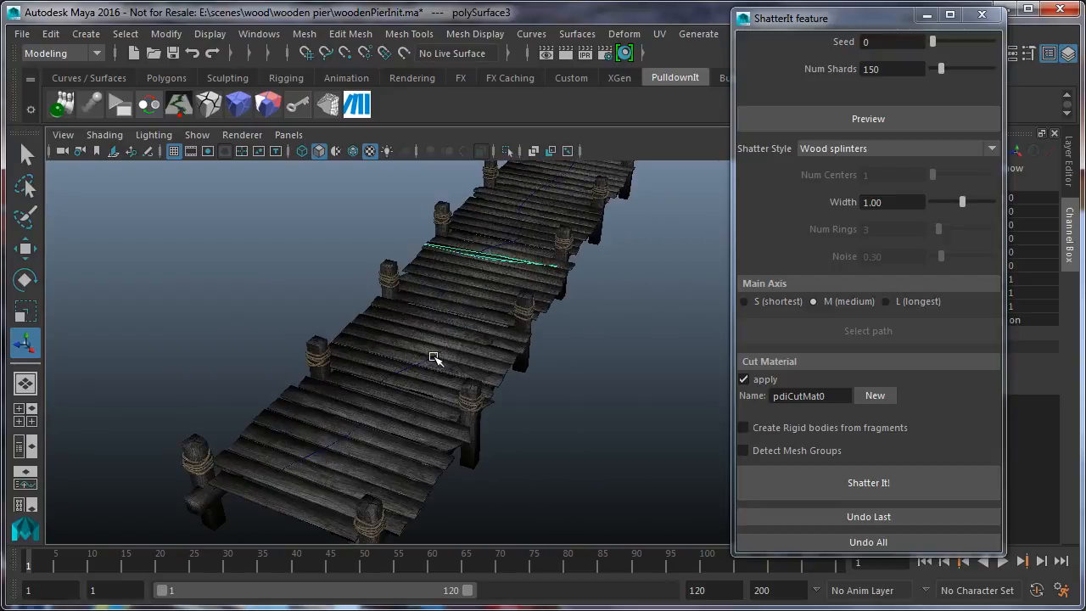
pyautogui.scroll(-5, 429, 369)
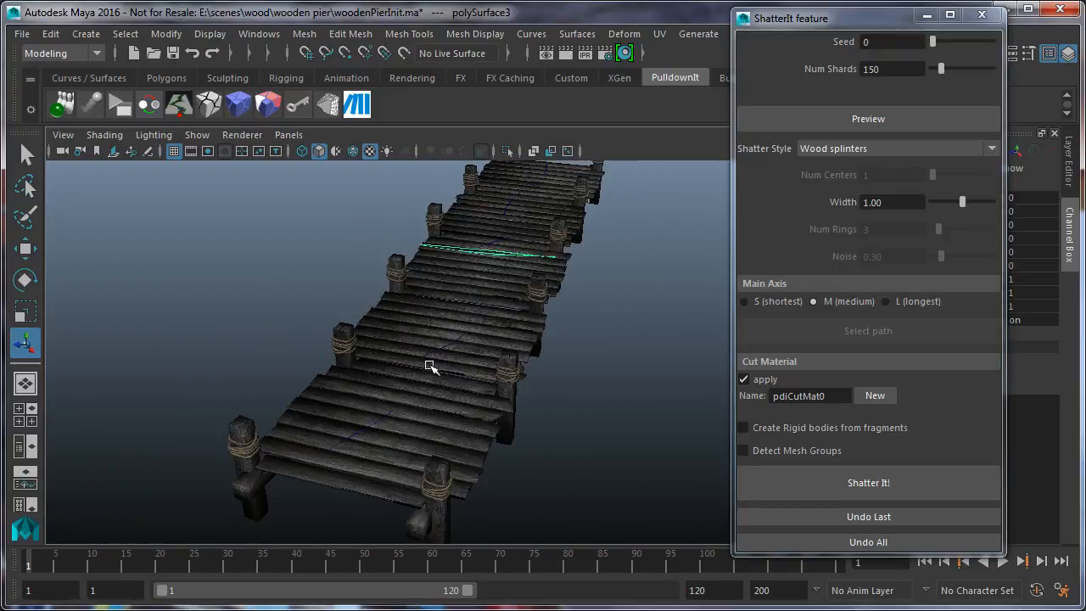
# Shatter a plank fragment near the deck's near end into 20 wood splinters, shifting the shatter locator slightly toward the deck's centre
pyautogui.click(380, 416)
pyautogui.keyDown('alt'); pyautogui.moveTo(404, 474); pyautogui.dragTo(452, 392); pyautogui.keyUp('alt')
pyautogui.click(417, 493)
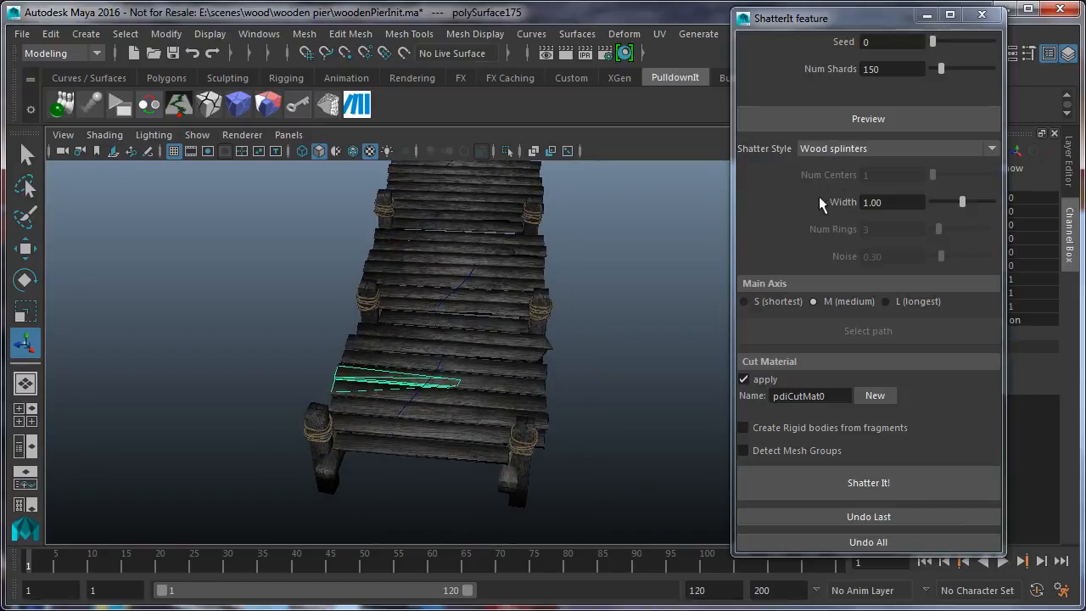
pyautogui.click(883, 123)
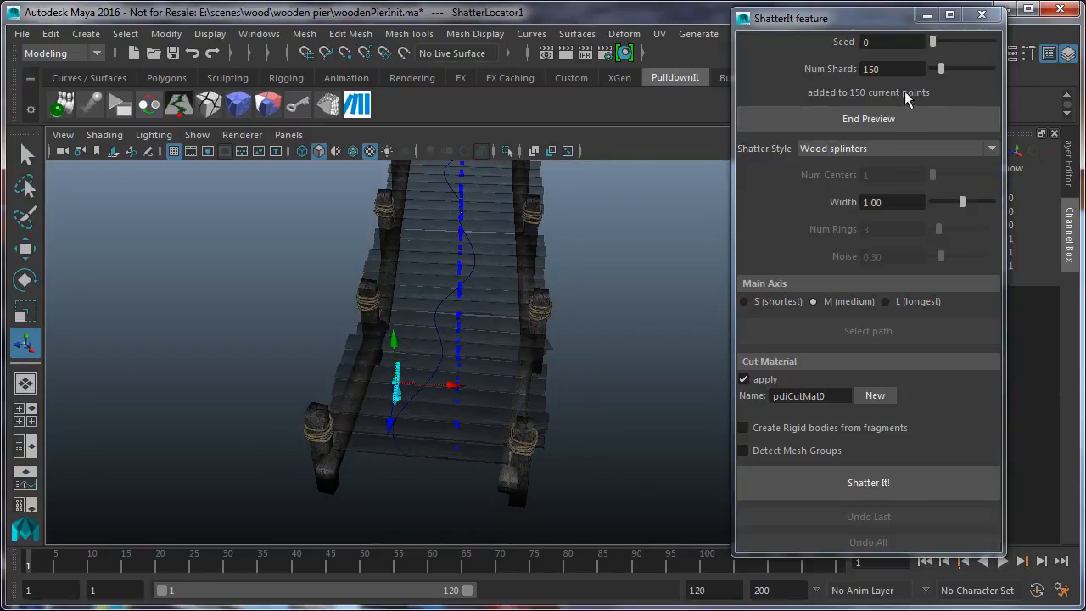
pyautogui.doubleClick(897, 68)
pyautogui.write('20')
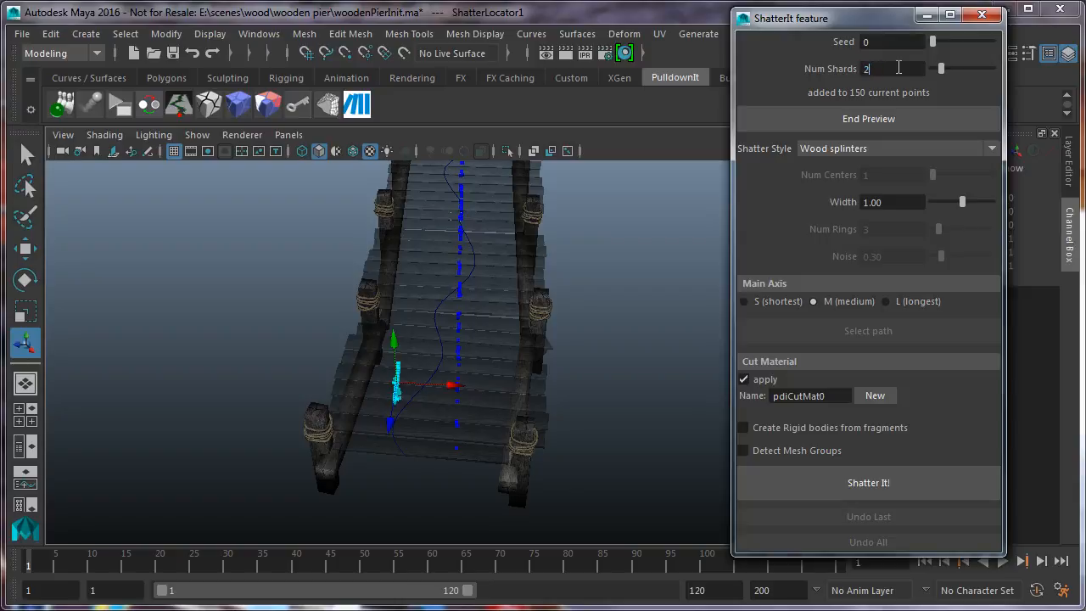
pyautogui.press('Return')
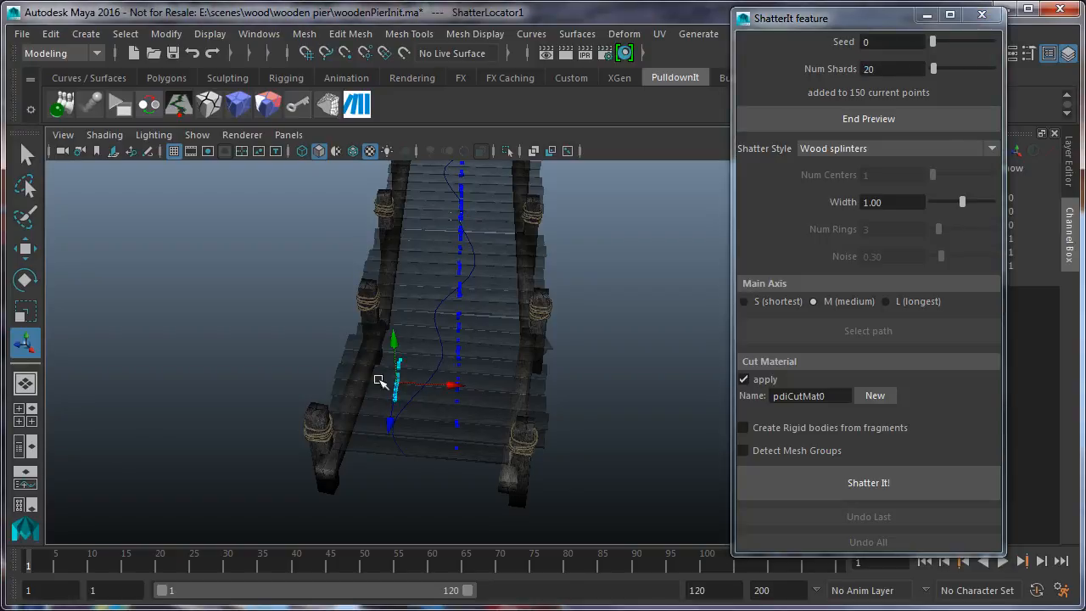
pyautogui.moveTo(450, 386); pyautogui.dragTo(471, 384)
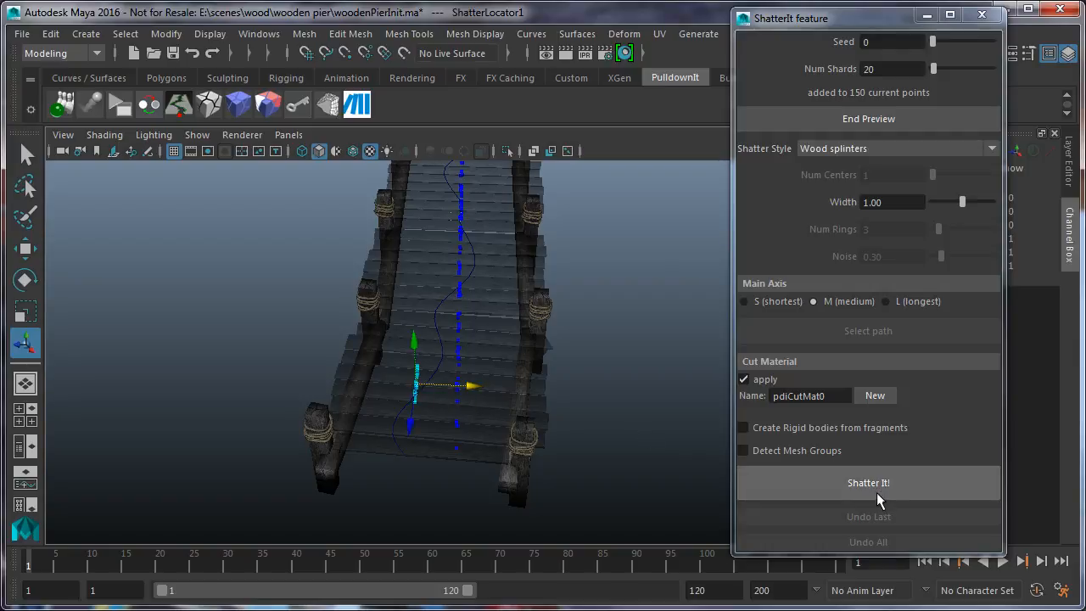
pyautogui.click(876, 492)
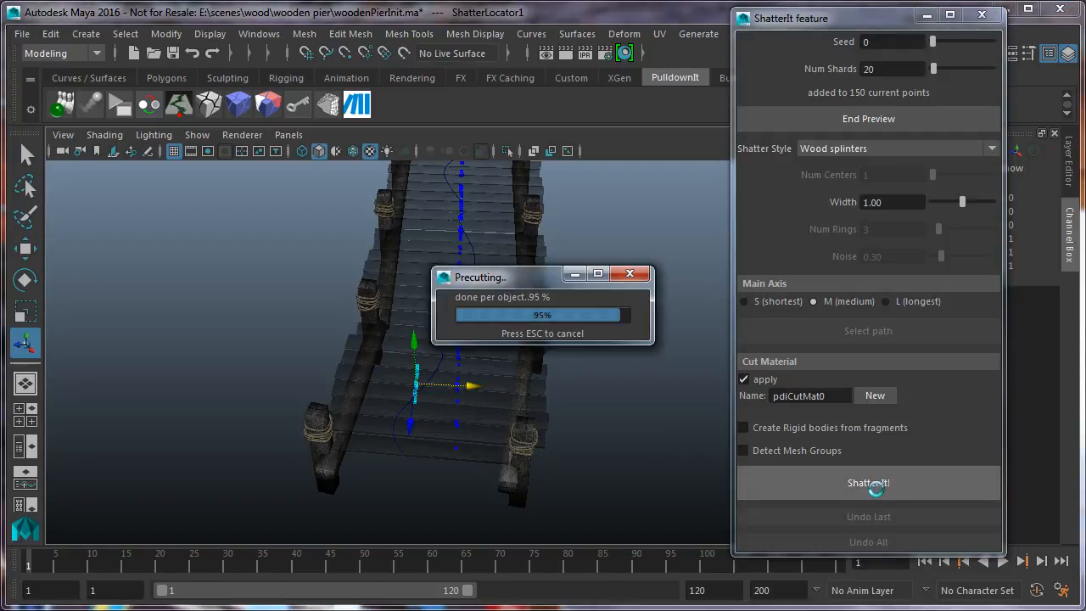
# Examine the small new splinters near the deck's near end and the plank fragments farther along
pyautogui.click(398, 387)
pyautogui.click(398, 383)
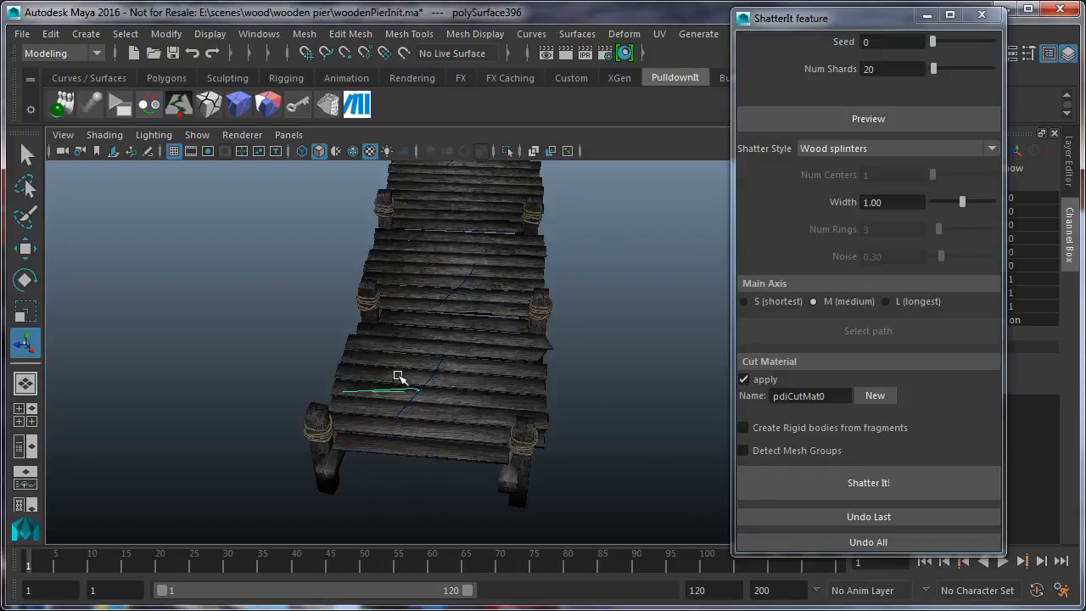
pyautogui.click(398, 374)
pyautogui.click(397, 366)
pyautogui.keyDown('alt'); pyautogui.moveTo(423, 331); pyautogui.dragTo(435, 377); pyautogui.keyUp('alt')
pyautogui.click(469, 337)
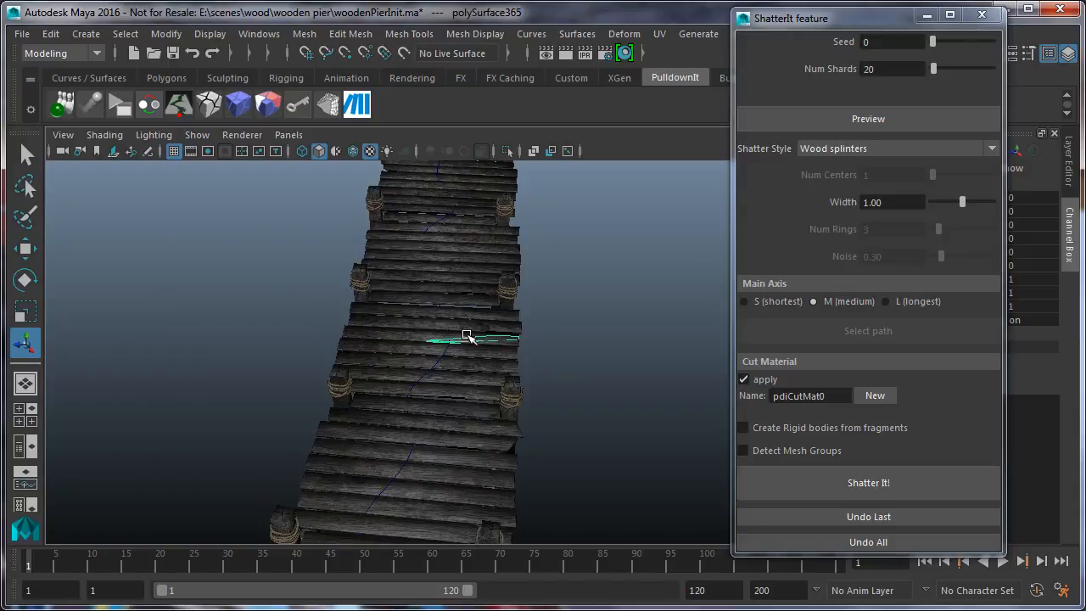
pyautogui.click(497, 360)
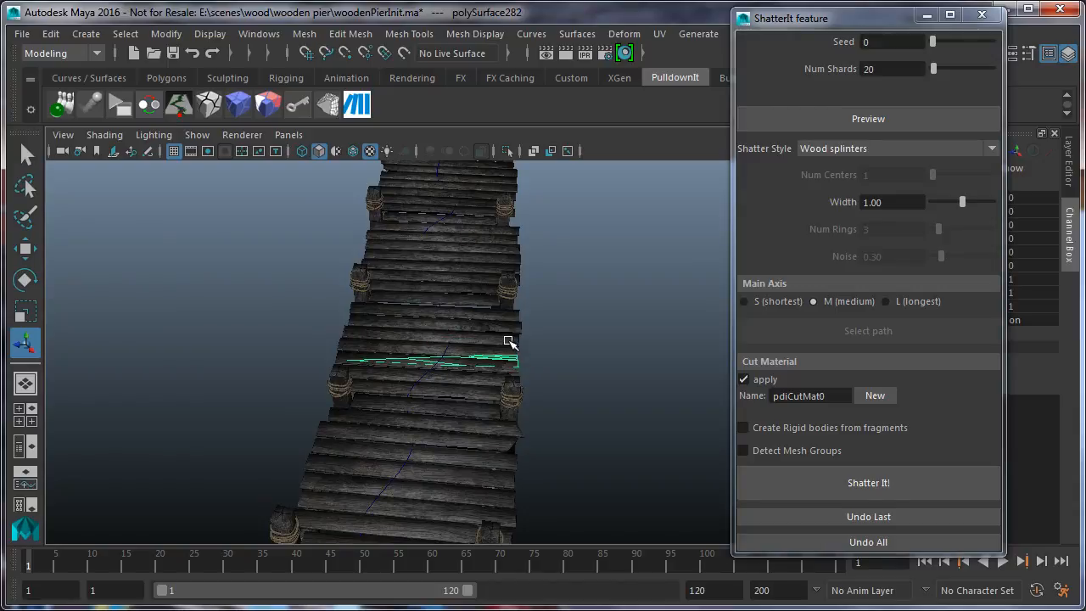
# Shatter a plank fragment at the deck's side into 20 wood splinters of width 1.31, with the shatter locator moved to the outer edge
pyautogui.click(512, 344)
pyautogui.click(933, 120)
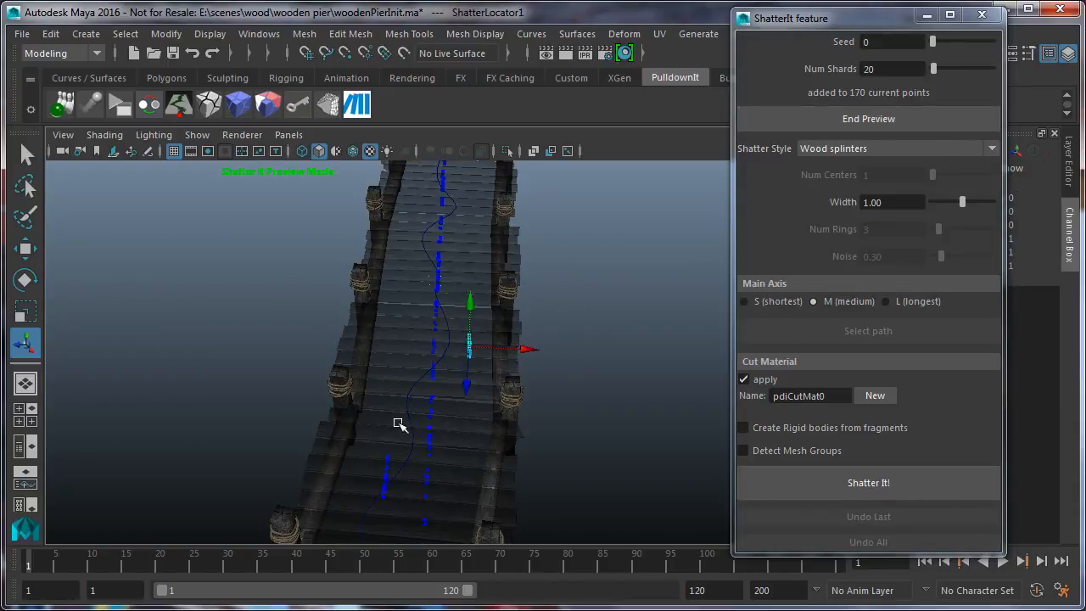
pyautogui.moveTo(526, 348); pyautogui.dragTo(571, 350)
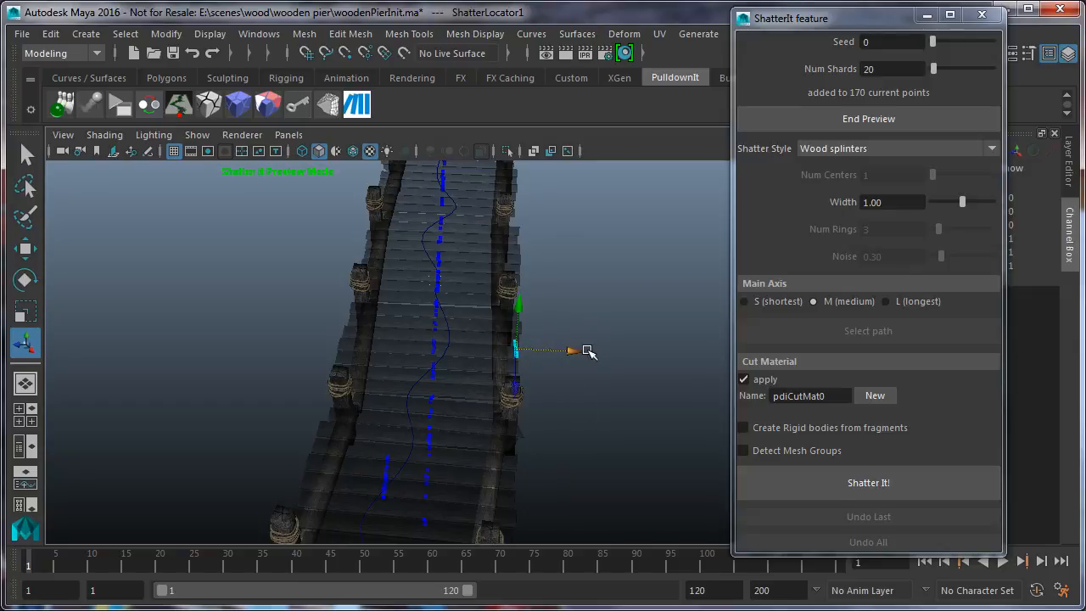
pyautogui.moveTo(965, 199); pyautogui.dragTo(972, 198)
pyautogui.click(905, 477)
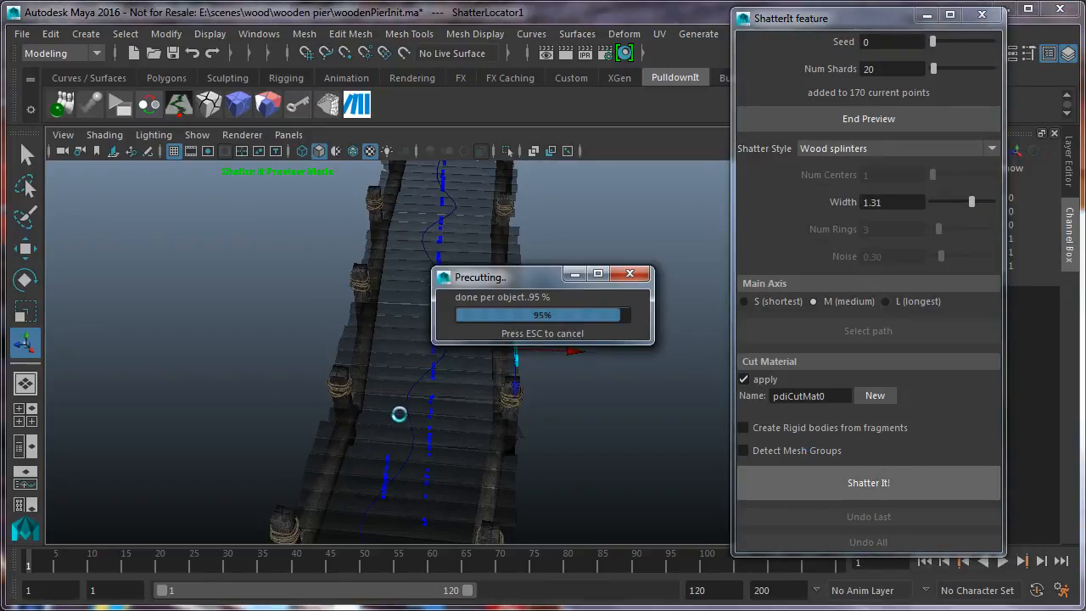
# Examine the fine splinters at the deck's side edge up close and compare them with larger fragments along the deck
pyautogui.keyDown('alt'); pyautogui.moveTo(577, 404); pyautogui.dragTo(521, 393); pyautogui.keyUp('alt')
pyautogui.scroll(6, 521, 393)
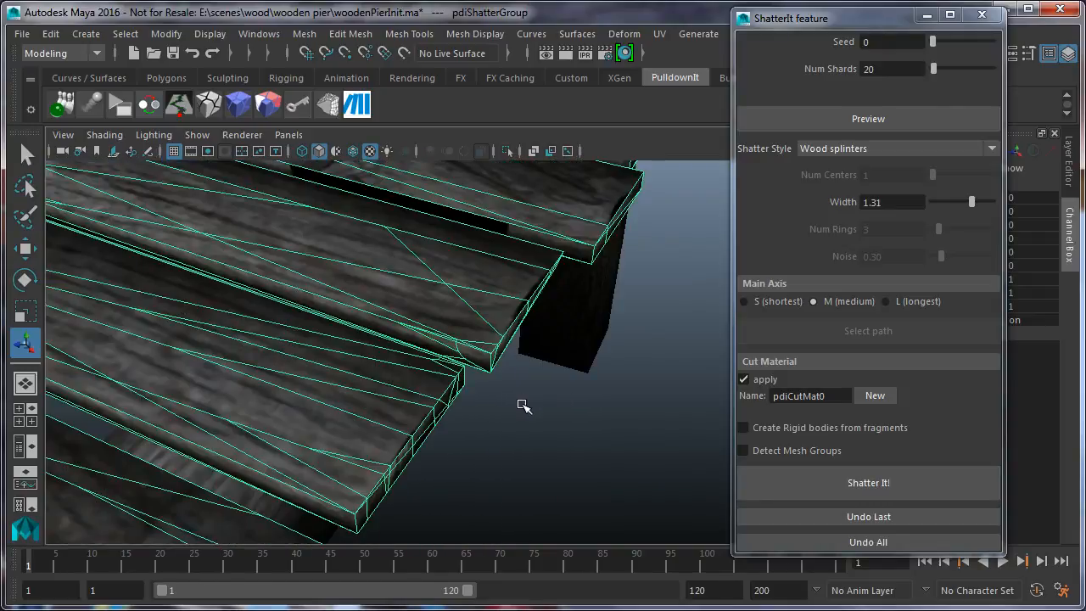
pyautogui.scroll(-3, 522, 406)
pyautogui.click(437, 387)
pyautogui.click(433, 367)
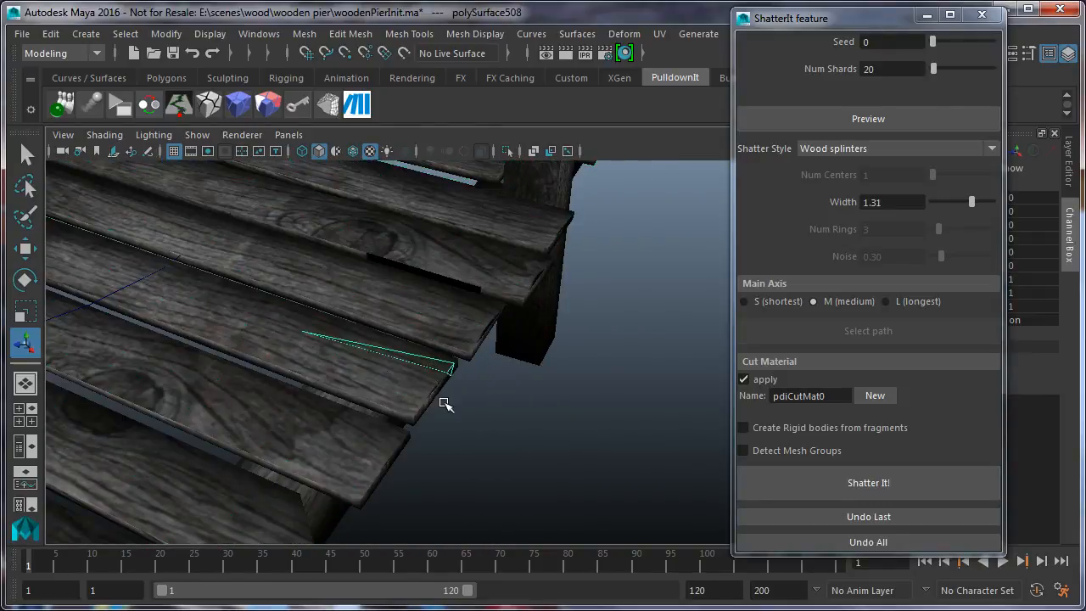
pyautogui.scroll(-5, 471, 389)
pyautogui.keyDown('alt'); pyautogui.moveTo(404, 385); pyautogui.dragTo(440, 405); pyautogui.keyUp('alt')
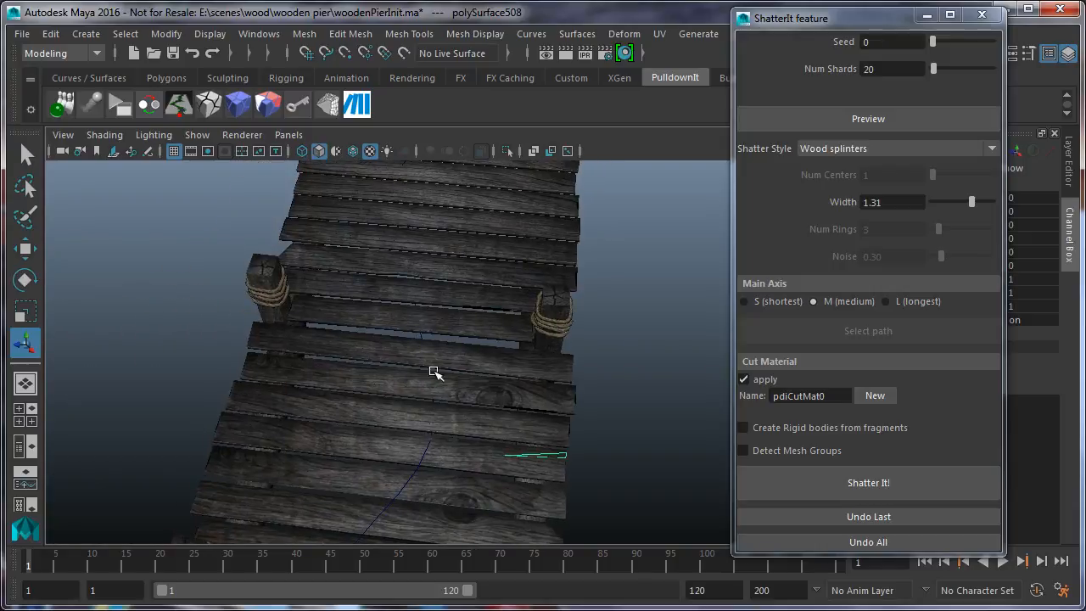
pyautogui.click(475, 271)
pyautogui.scroll(-5, 475, 272)
pyautogui.scroll(-3, 474, 271)
pyautogui.click(494, 288)
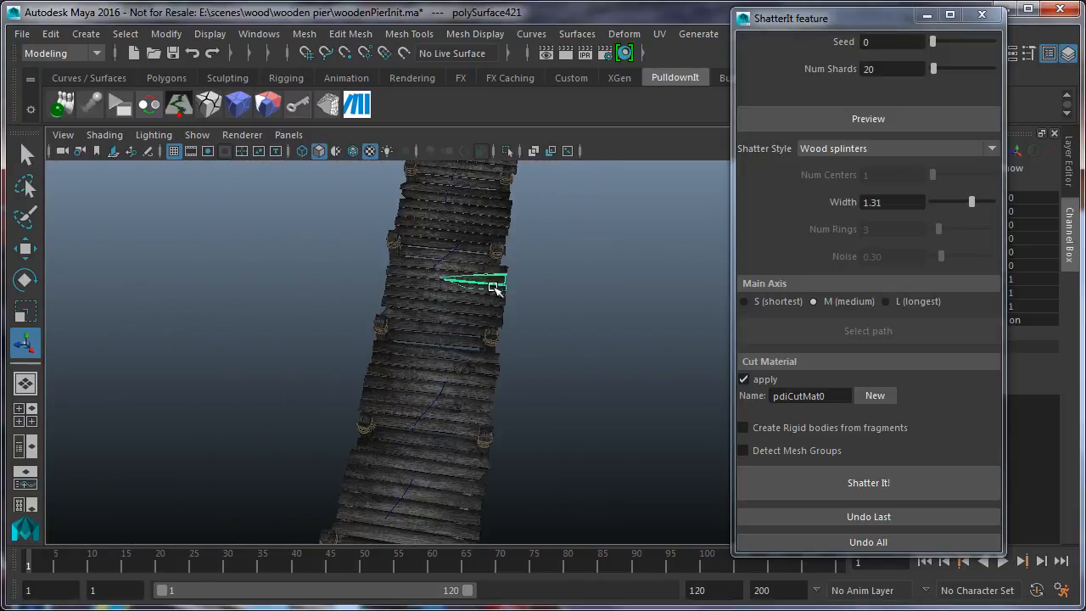
pyautogui.click(413, 303)
pyautogui.click(424, 382)
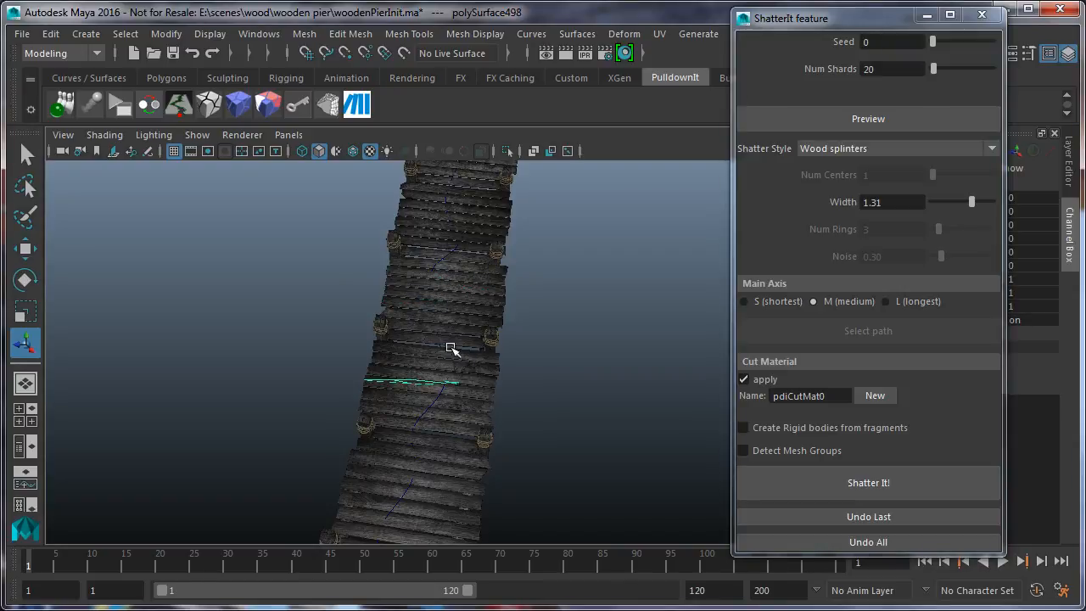
# Shatter a plank fragment midway along the deck's side into 20 wood splinters of width 1.31, with the shatter locator moved to the outer edge
pyautogui.click(429, 297)
pyautogui.click(426, 288)
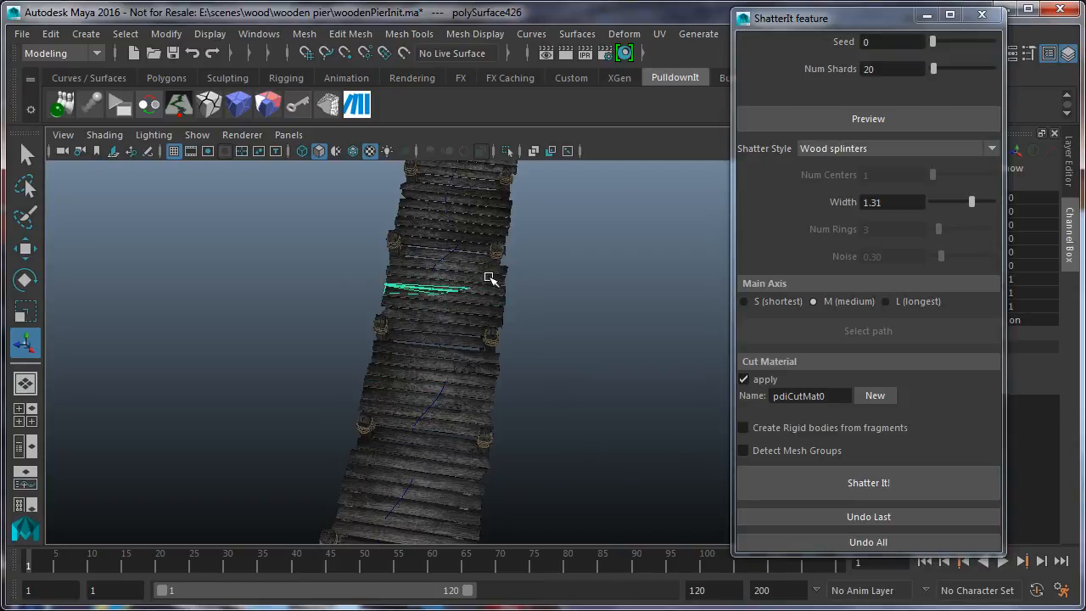
pyautogui.click(489, 280)
pyautogui.click(890, 115)
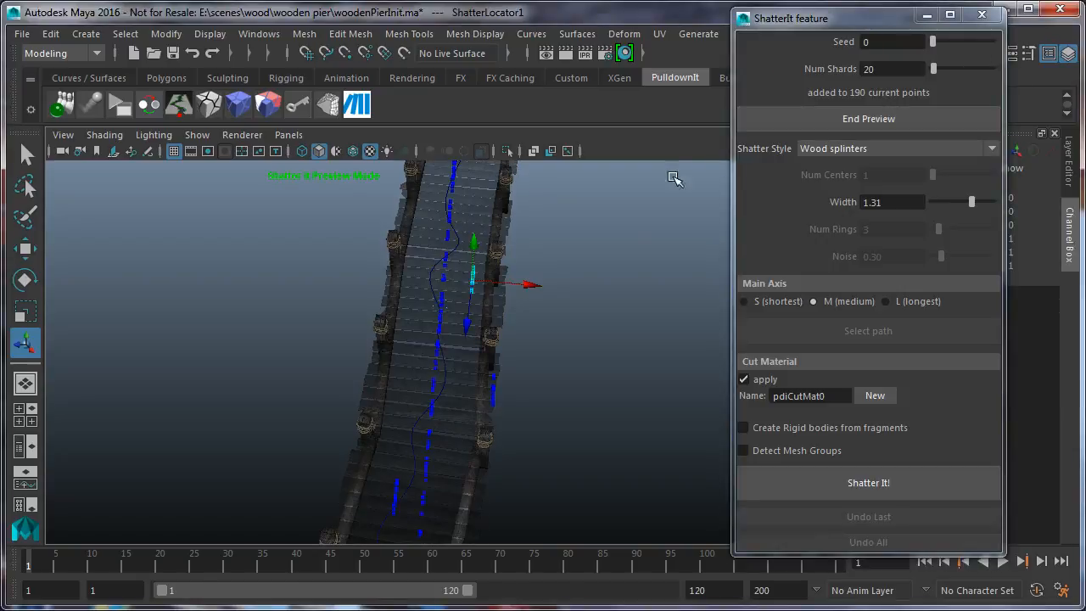
pyautogui.moveTo(520, 284); pyautogui.dragTo(558, 286)
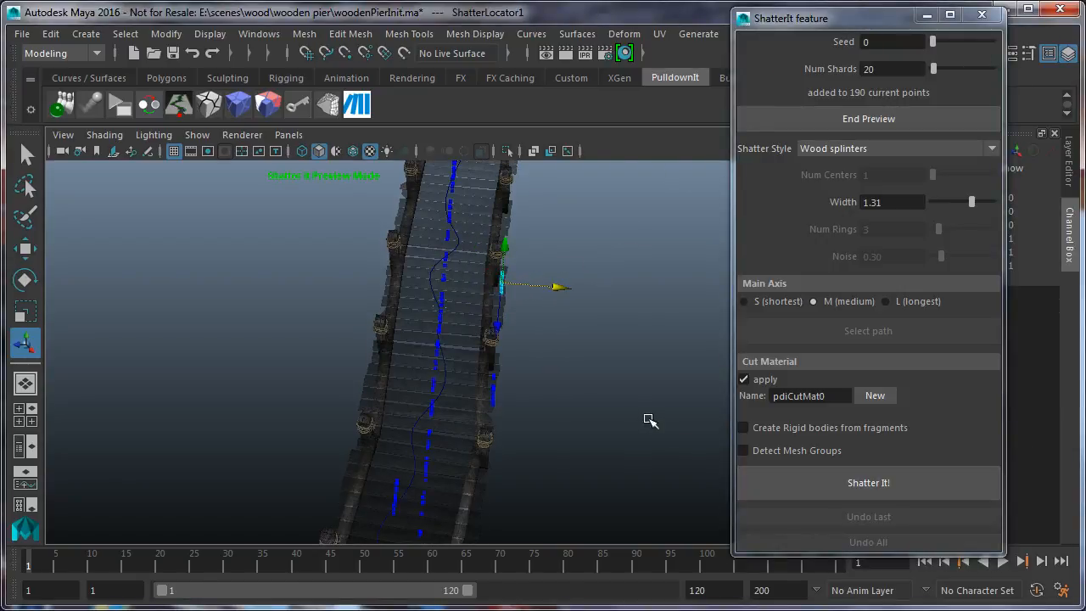
pyautogui.scroll(3, 652, 398)
pyautogui.scroll(-1, 555, 526)
pyautogui.scroll(-2, 555, 525)
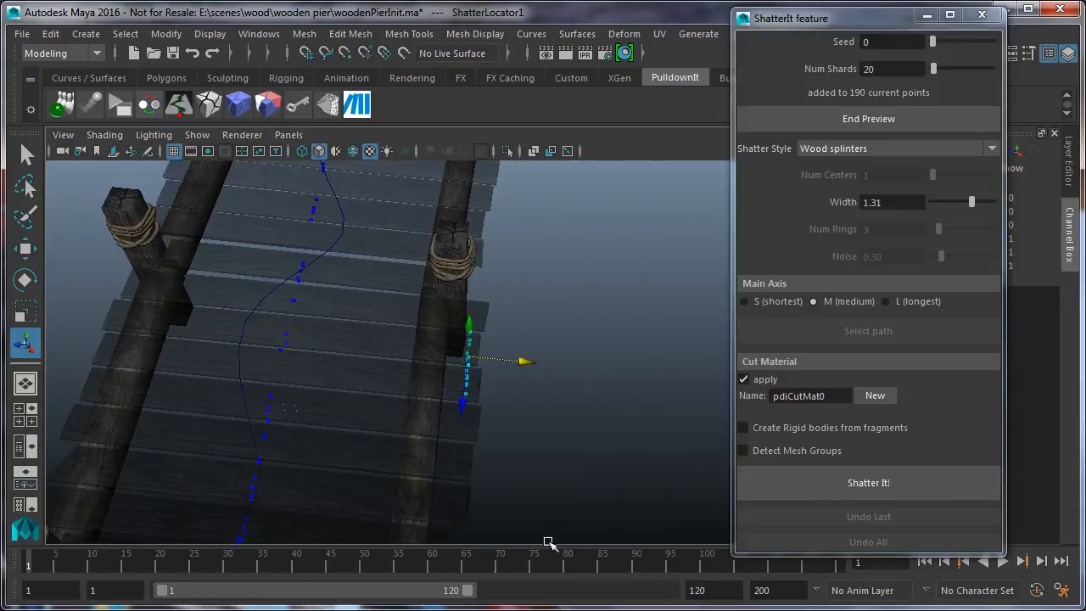
pyautogui.click(844, 485)
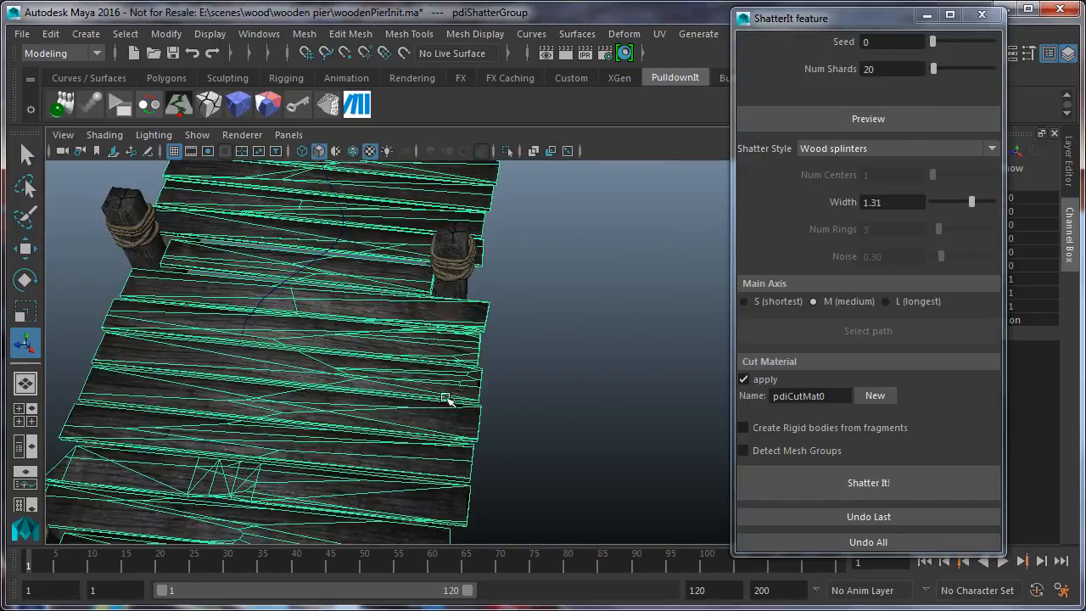
# Shatter a plank fragment near a pair of posts farther along the deck into 20 wood splinters of width 1.05, shifting the locator off the centreline
pyautogui.keyDown('alt'); pyautogui.moveTo(475, 370); pyautogui.dragTo(495, 574, button='middle'); pyautogui.keyUp('alt')
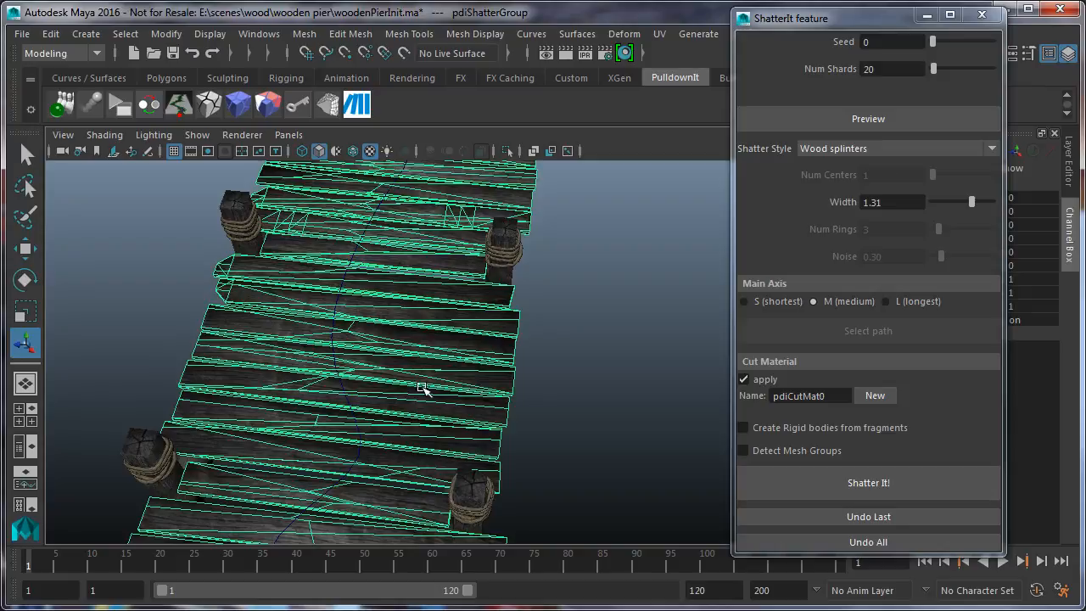
pyautogui.keyDown('alt'); pyautogui.moveTo(370, 360); pyautogui.dragTo(373, 424, button='middle'); pyautogui.keyUp('alt')
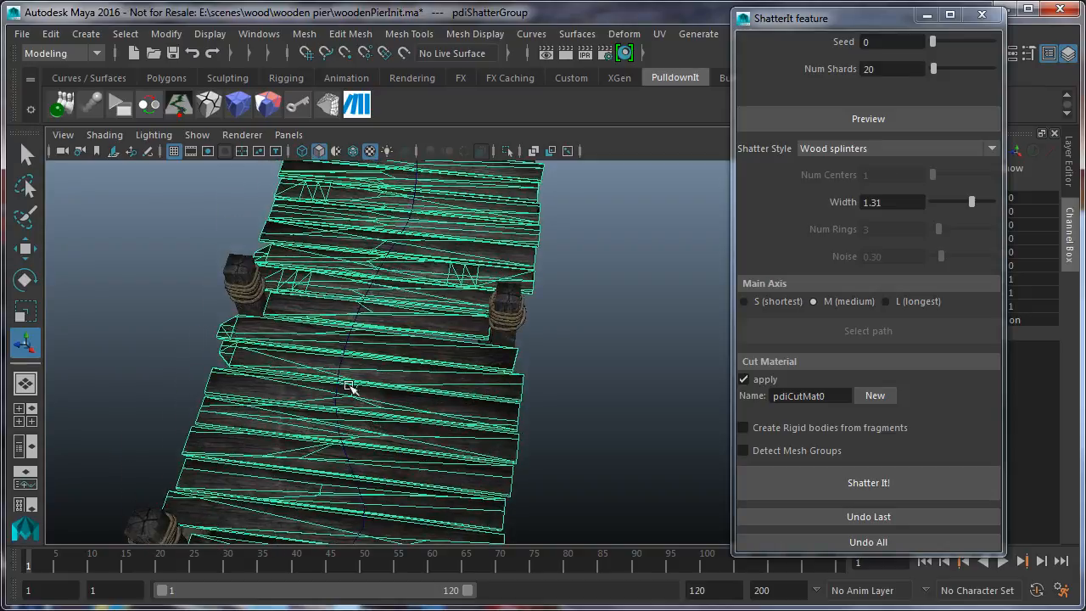
pyautogui.click(303, 338)
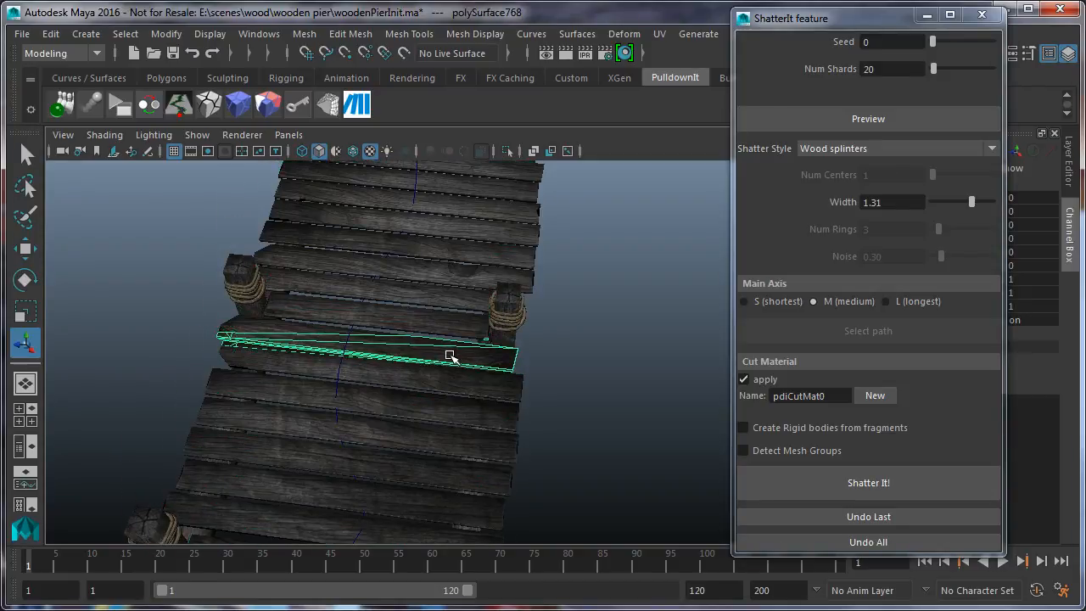
pyautogui.click(870, 125)
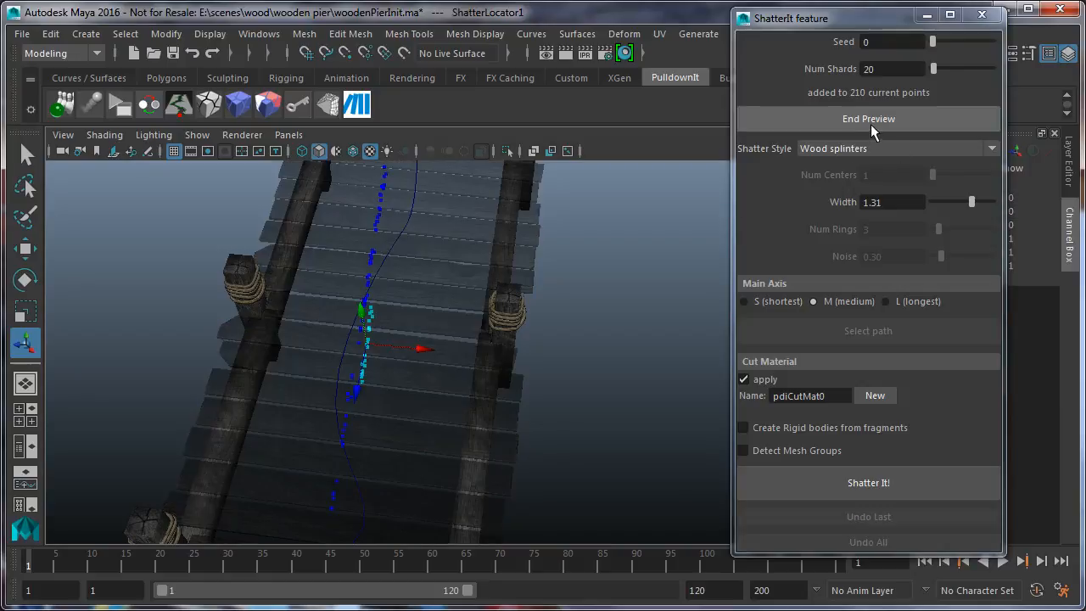
pyautogui.moveTo(422, 348); pyautogui.dragTo(390, 350)
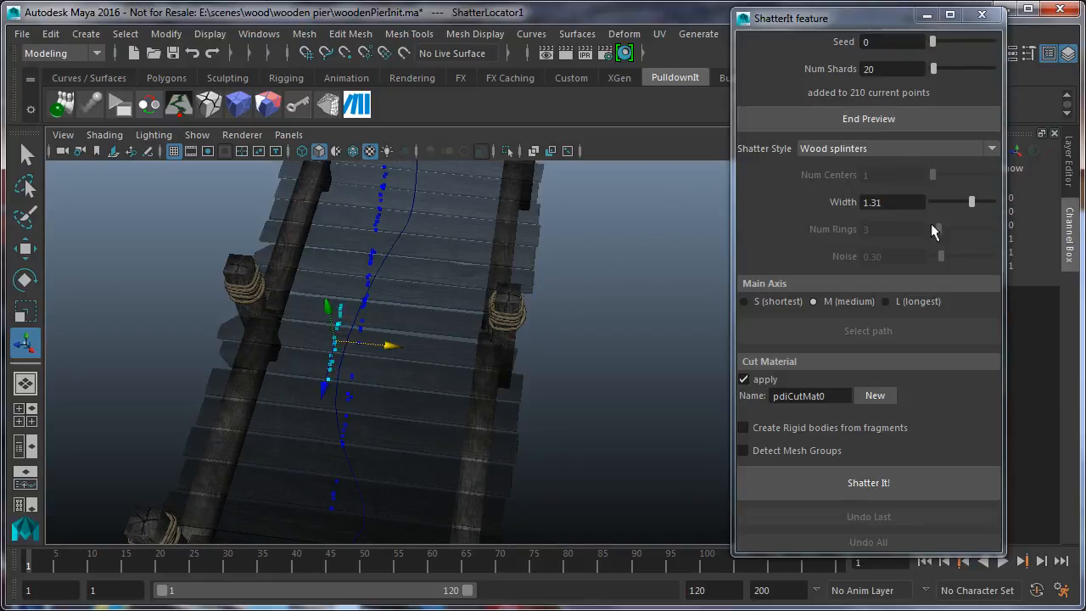
pyautogui.moveTo(970, 206); pyautogui.dragTo(963, 204)
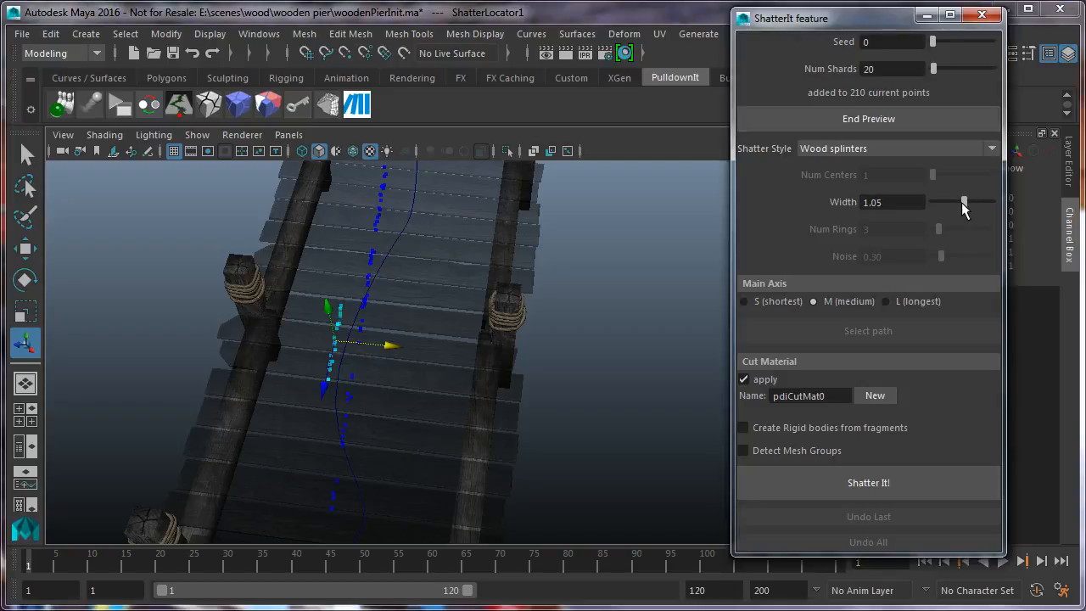
pyautogui.click(882, 482)
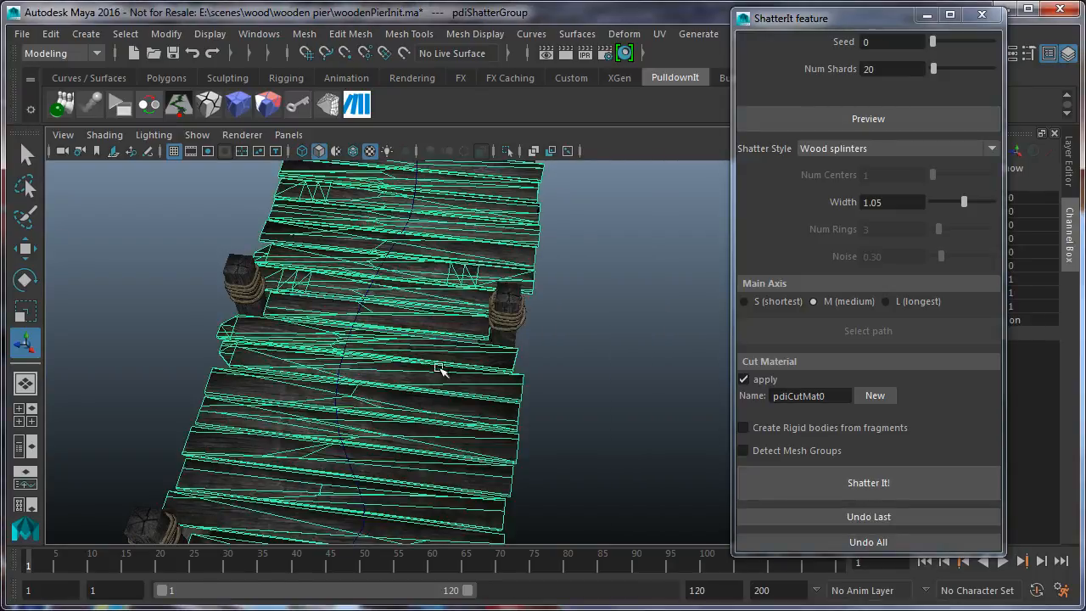
# Shatter a plank fragment near the deck's far end into 20 wood splinters, with the shatter locator moved to the deck's outer edge
pyautogui.keyDown('alt'); pyautogui.moveTo(450, 345); pyautogui.dragTo(440, 502); pyautogui.keyUp('alt')
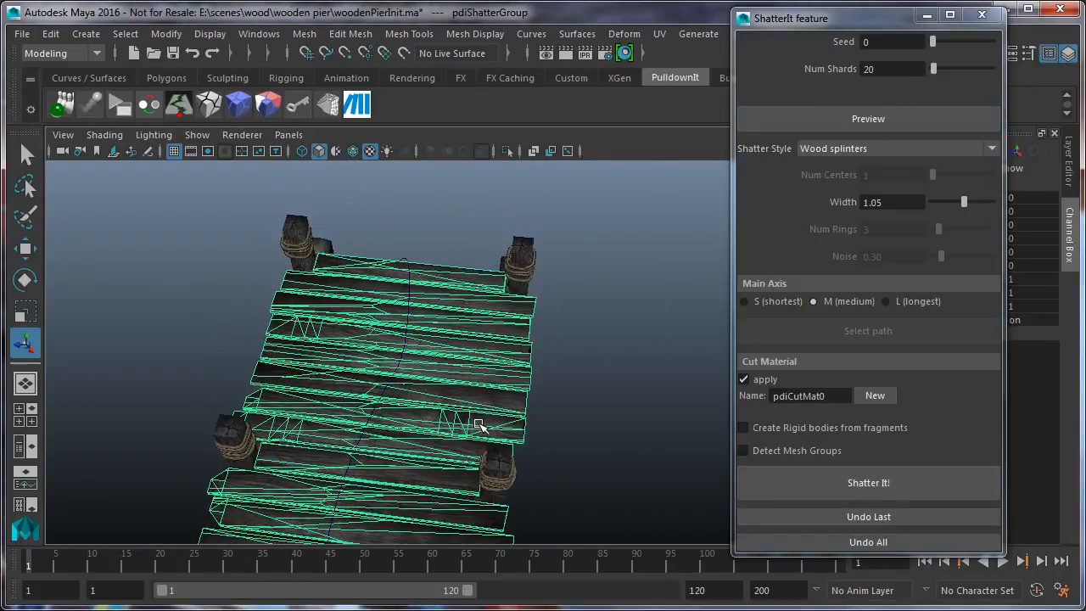
pyautogui.click(505, 397)
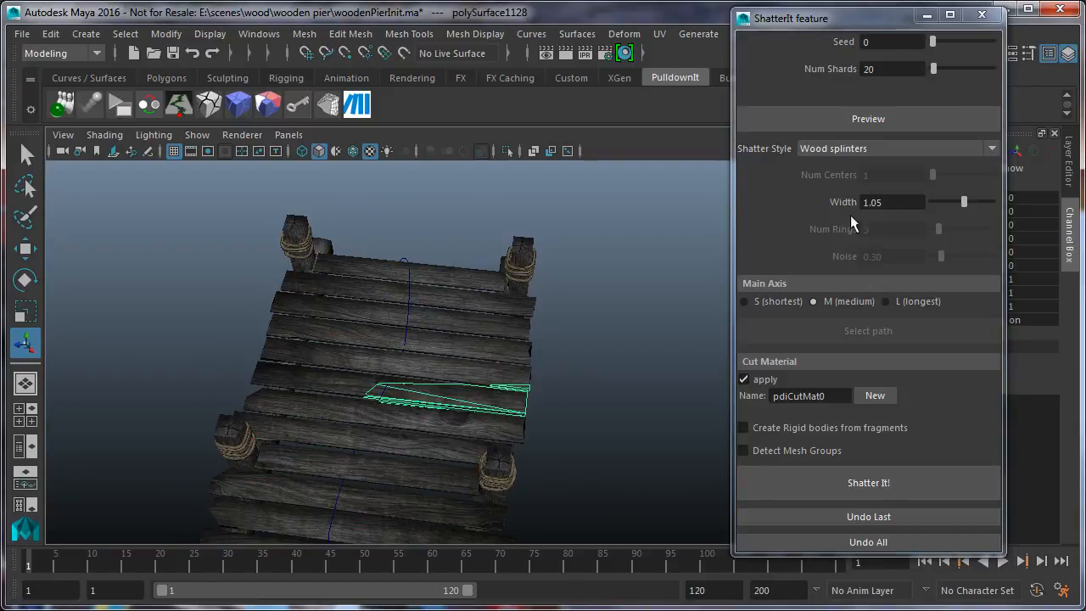
pyautogui.click(874, 119)
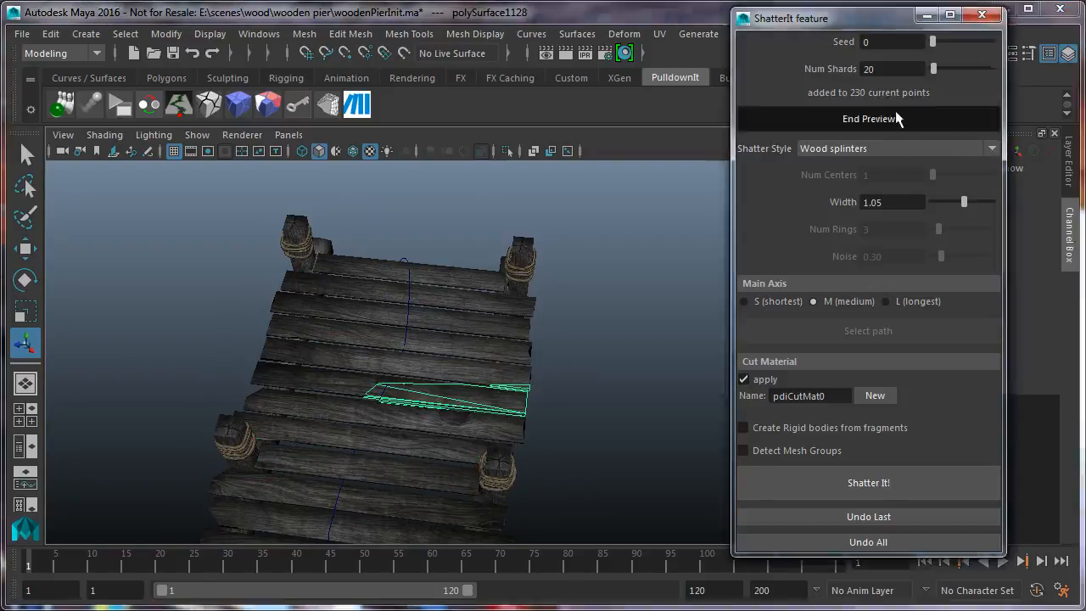
pyautogui.moveTo(508, 399); pyautogui.dragTo(572, 408)
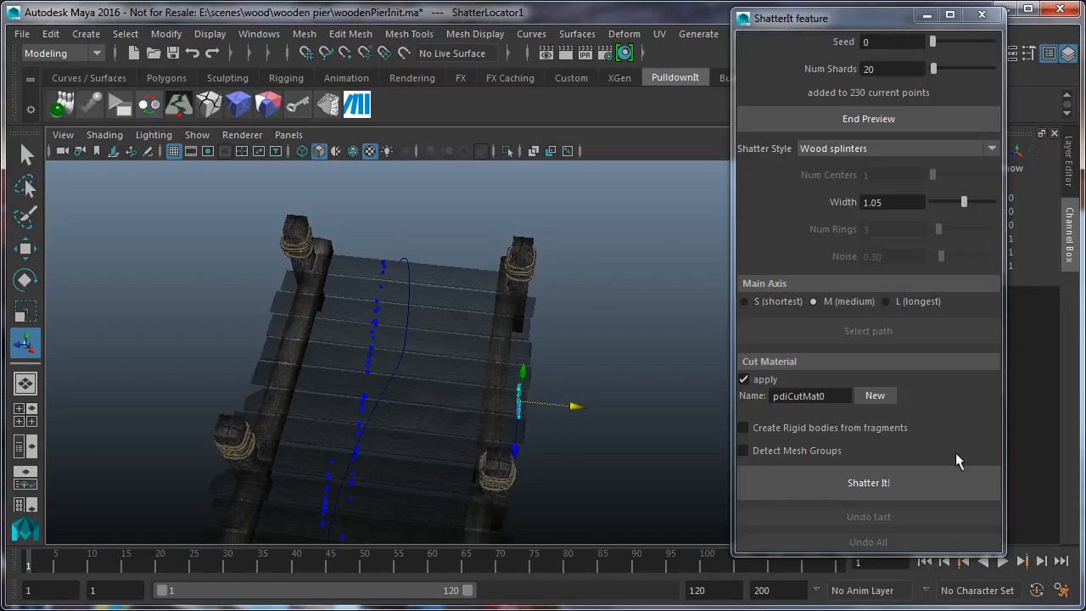
pyautogui.click(790, 480)
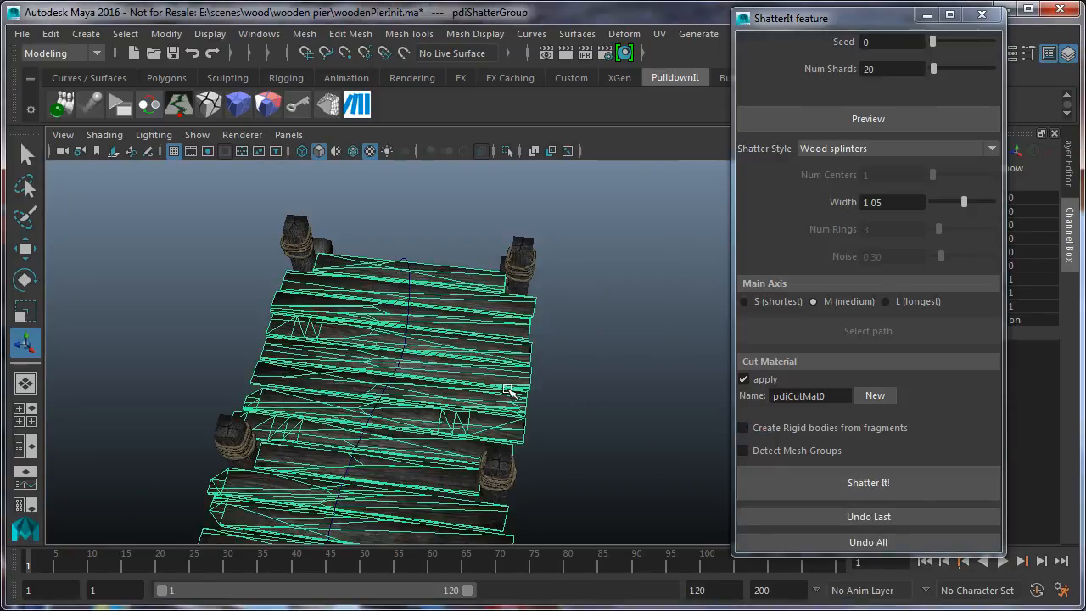
# Check the shattered deck along the whole pier and close the ShatterIt window
pyautogui.keyDown('alt'); pyautogui.moveTo(536, 435); pyautogui.dragTo(491, 392); pyautogui.keyUp('alt')
pyautogui.scroll(1, 512, 403)
pyautogui.scroll(-8, 512, 404)
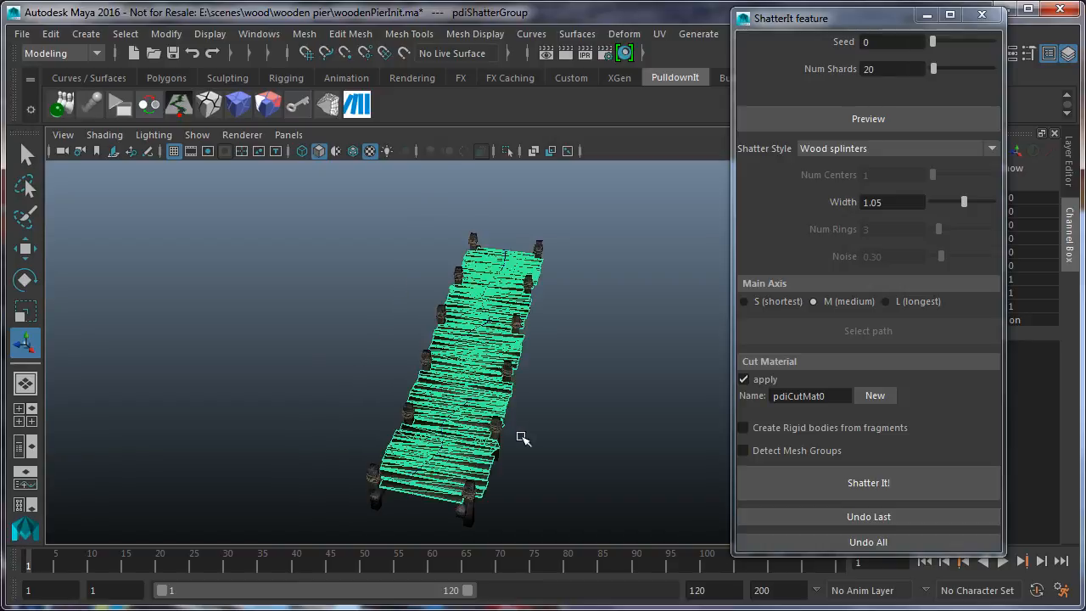
pyautogui.keyDown('alt'); pyautogui.moveTo(523, 438); pyautogui.dragTo(492, 407); pyautogui.keyUp('alt')
pyautogui.scroll(2, 494, 409)
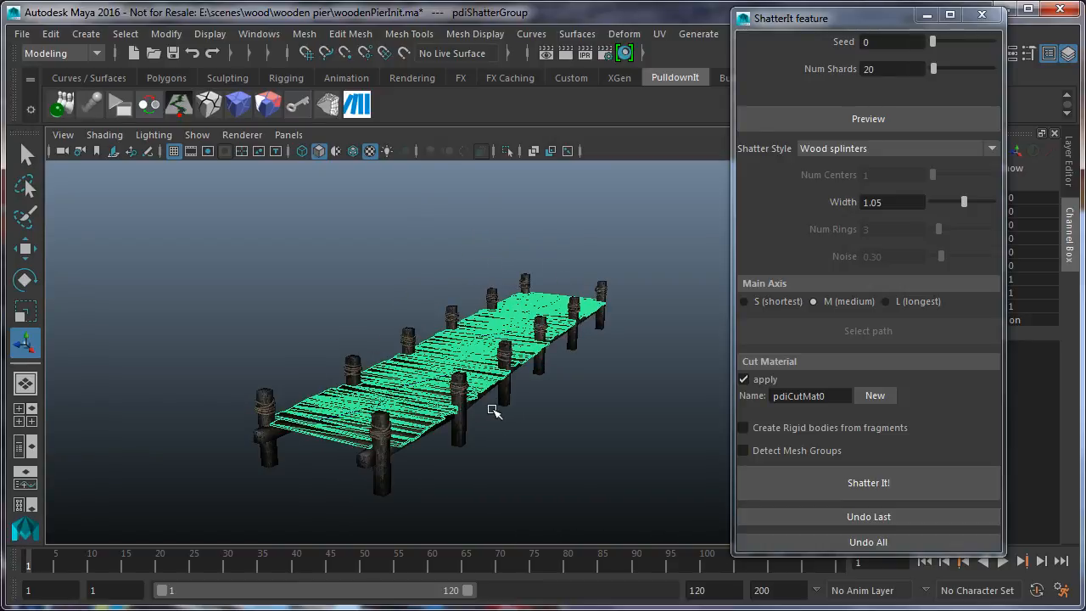
pyautogui.scroll(2, 492, 411)
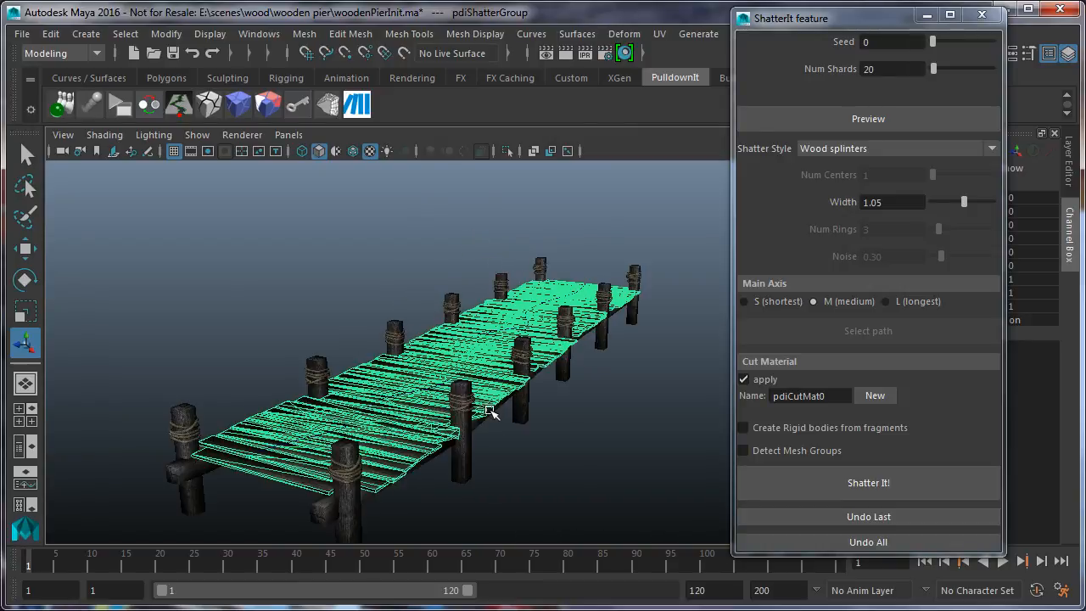
pyautogui.click(982, 16)
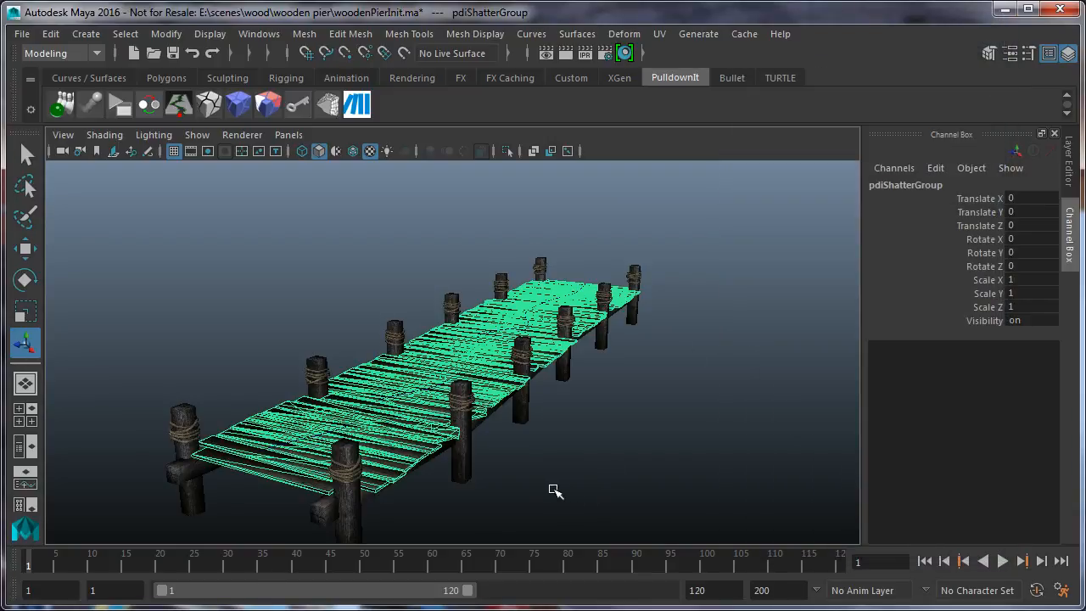
# Examine the pier's support posts and the beams beneath the deck, picking individual ones to identify the separate support objects
pyautogui.keyDown('alt'); pyautogui.moveTo(531, 441); pyautogui.dragTo(527, 395); pyautogui.keyUp('alt')
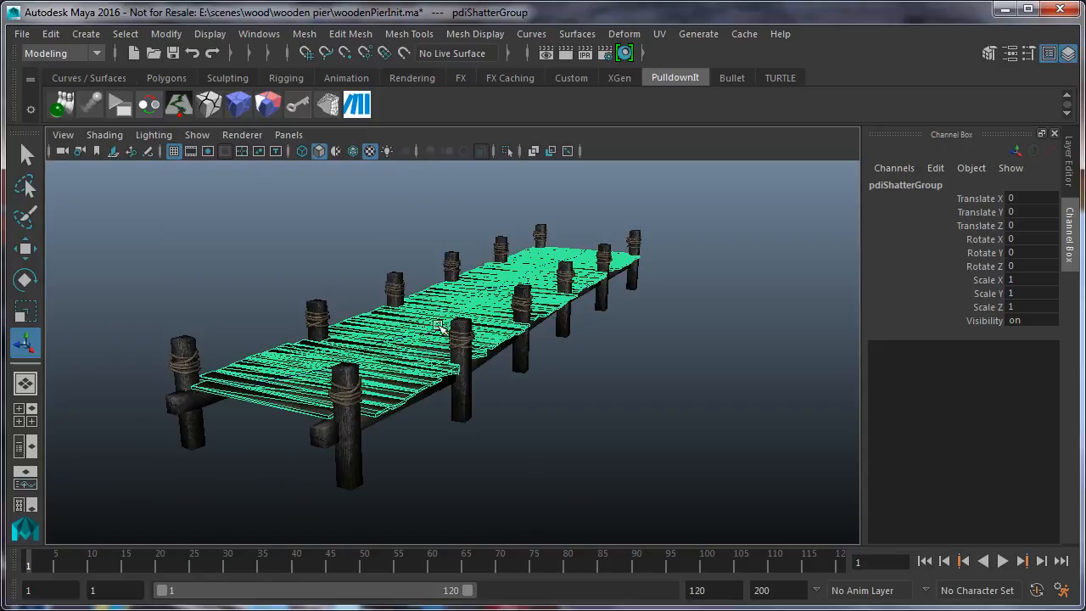
pyautogui.click(345, 433)
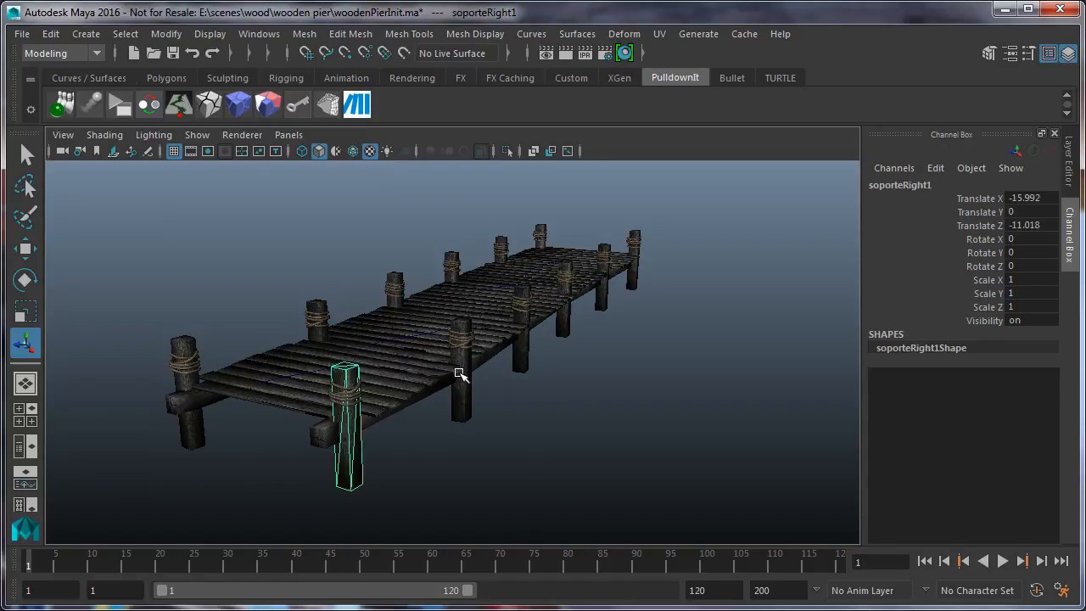
pyautogui.click(458, 370)
pyautogui.click(431, 399)
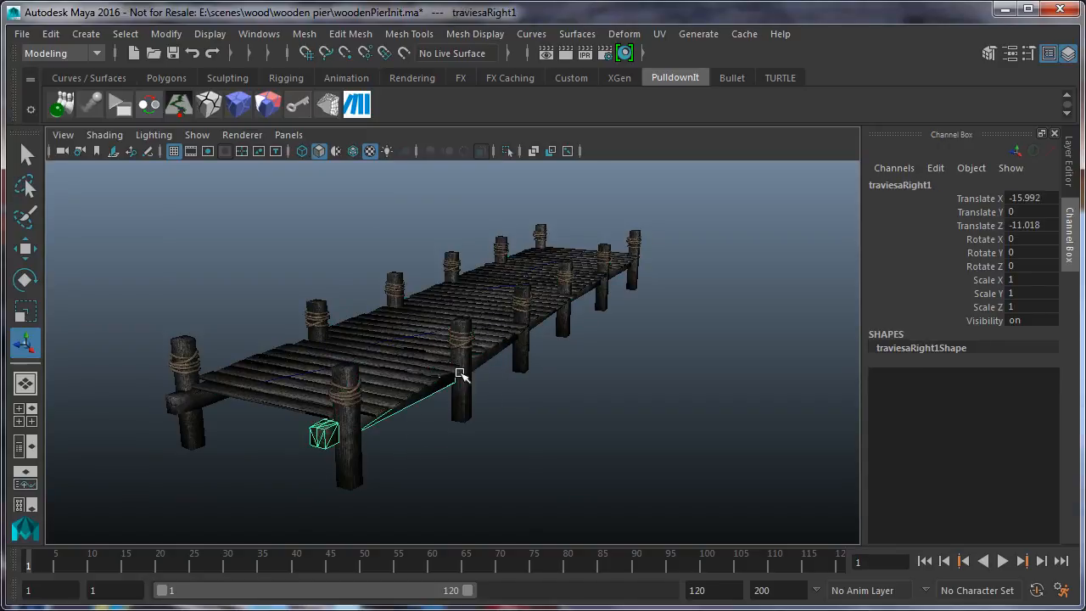
pyautogui.click(490, 358)
pyautogui.click(519, 344)
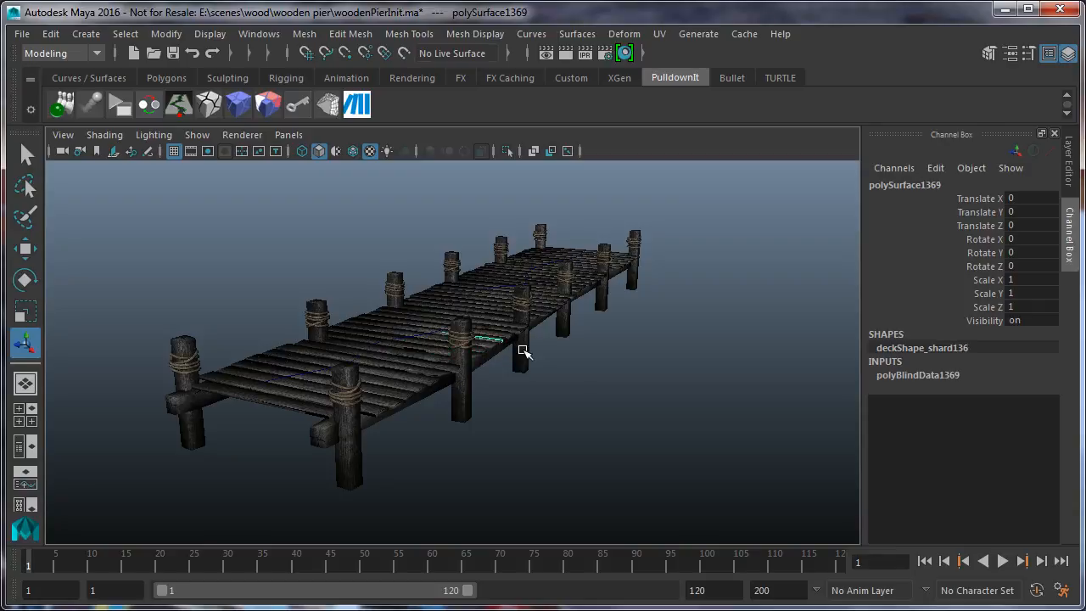
pyautogui.click(523, 351)
pyautogui.keyDown('alt'); pyautogui.moveTo(497, 400); pyautogui.dragTo(455, 323); pyautogui.keyUp('alt')
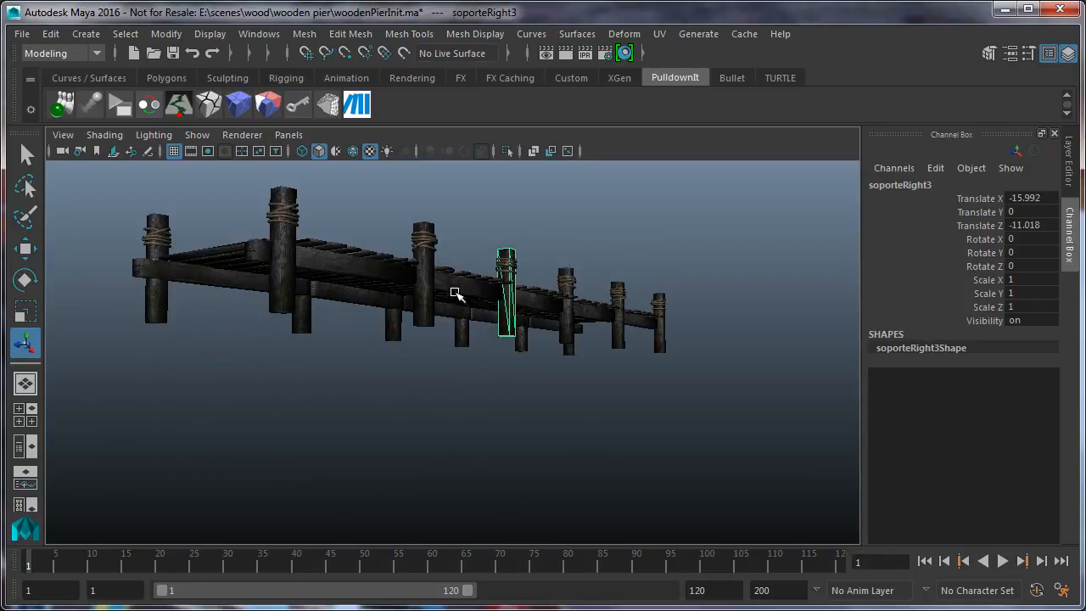
pyautogui.click(455, 294)
pyautogui.click(384, 284)
pyautogui.click(377, 279)
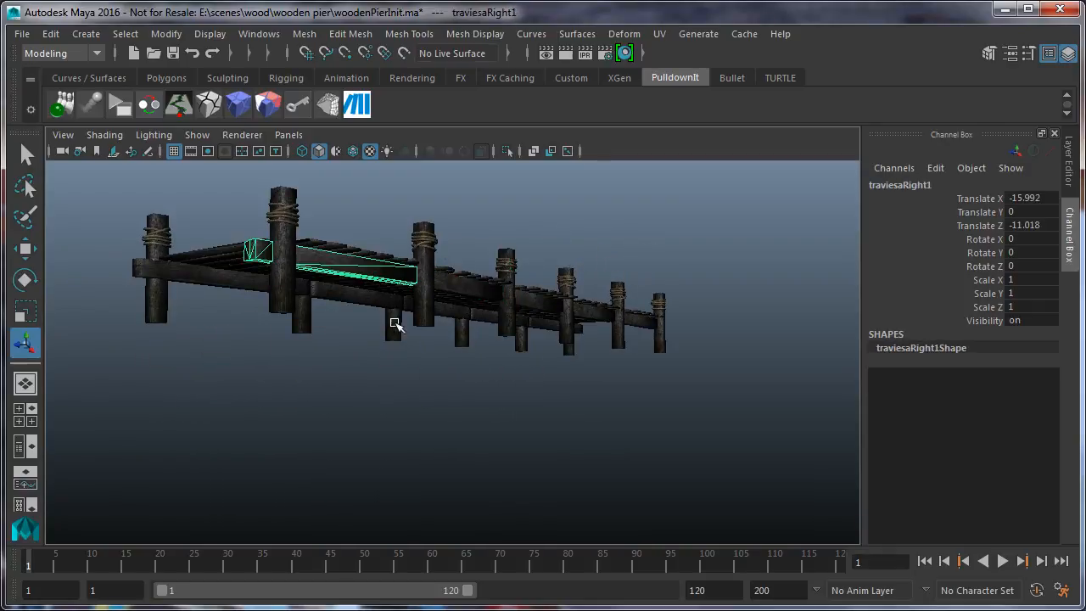
pyautogui.keyDown('alt'); pyautogui.moveTo(392, 322); pyautogui.dragTo(404, 344); pyautogui.keyUp('alt')
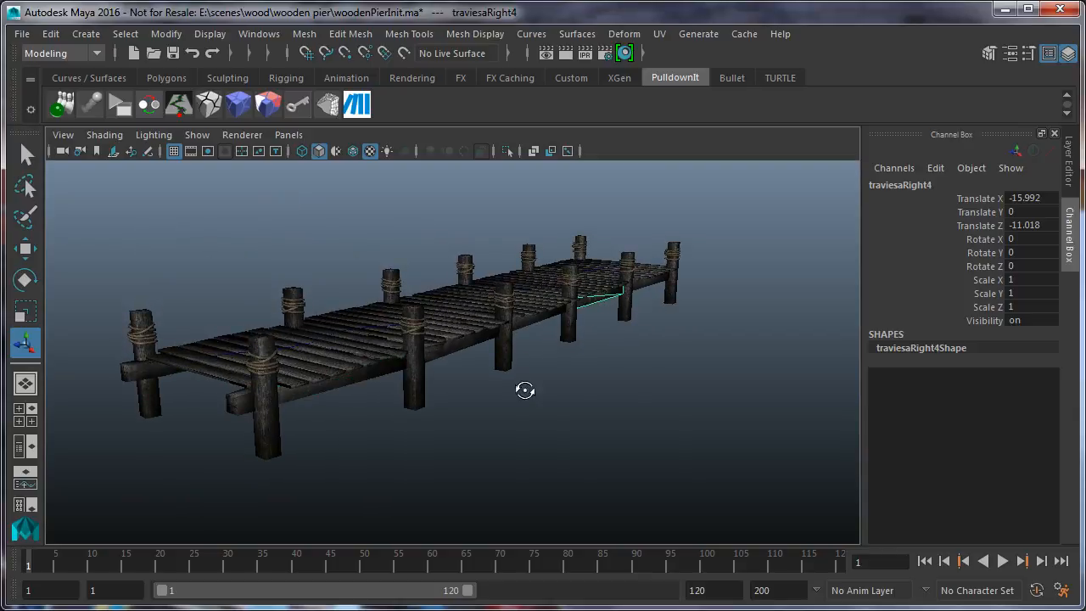
pyautogui.keyDown('alt'); pyautogui.moveTo(521, 388); pyautogui.dragTo(562, 395); pyautogui.keyUp('alt')
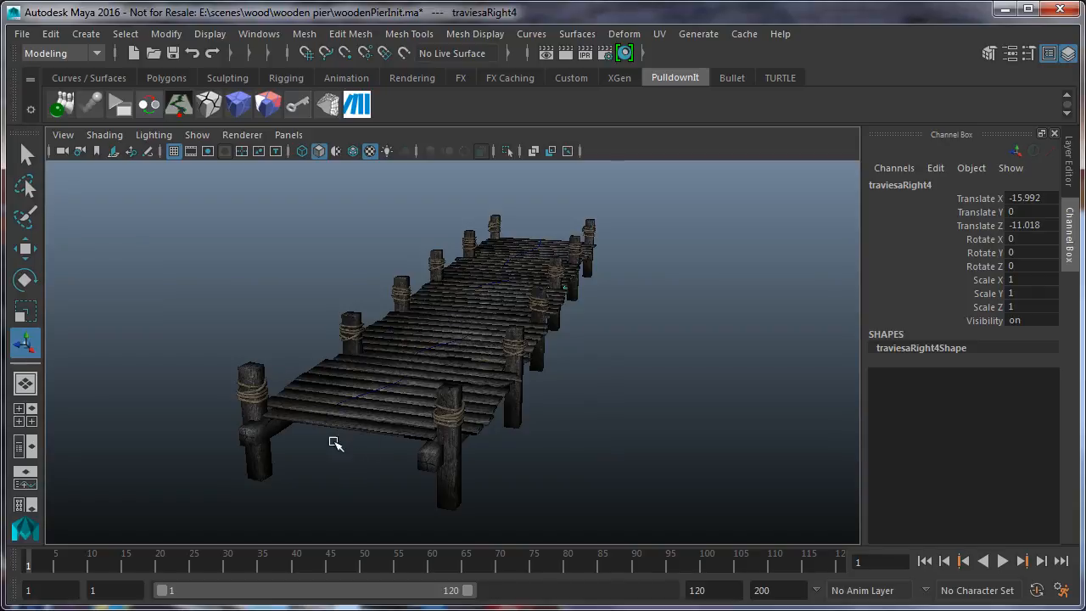
# Select all the pier's support posts and beams together and create Static rigid bodies from them
pyautogui.keyDown('alt'); pyautogui.moveTo(333, 443); pyautogui.dragTo(364, 419); pyautogui.keyUp('alt')
pyautogui.moveTo(330, 307); pyautogui.dragTo(719, 376)
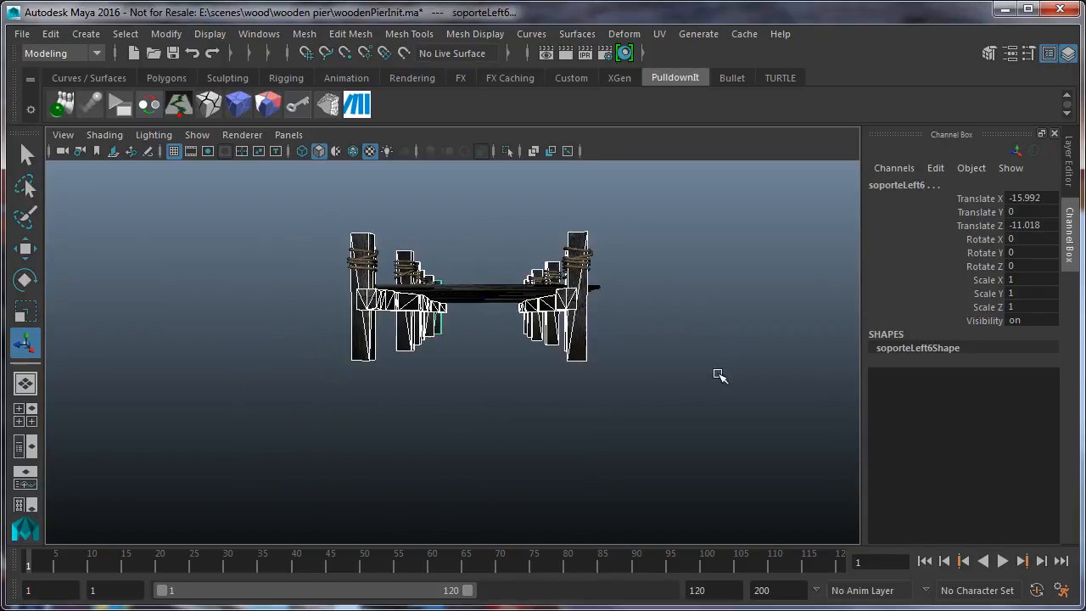
pyautogui.keyDown('alt'); pyautogui.moveTo(596, 368); pyautogui.dragTo(585, 392); pyautogui.keyUp('alt')
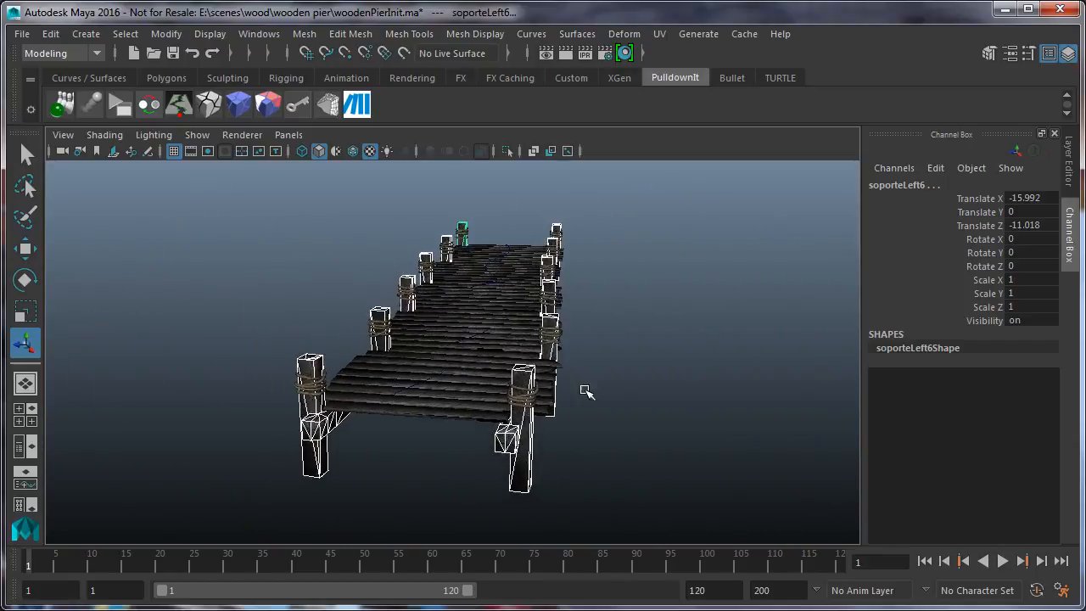
pyautogui.click(68, 112)
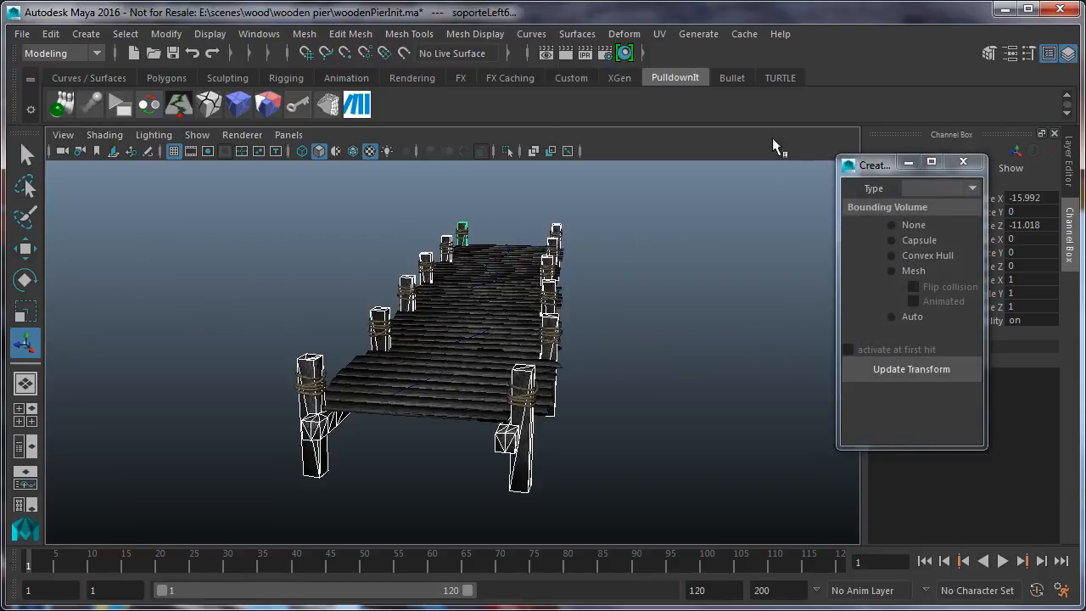
pyautogui.click(937, 187)
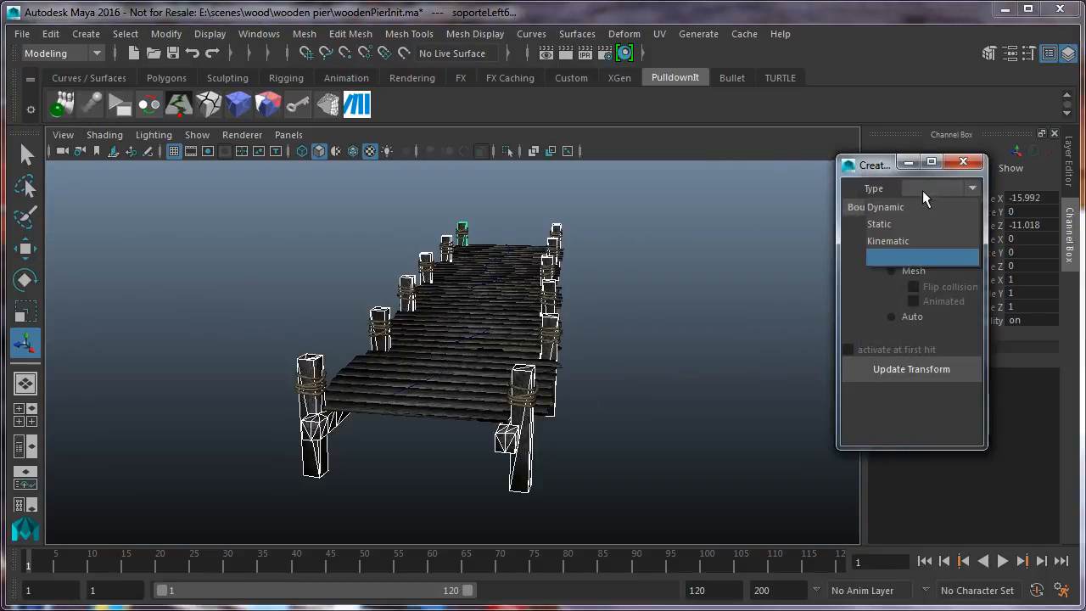
pyautogui.click(899, 226)
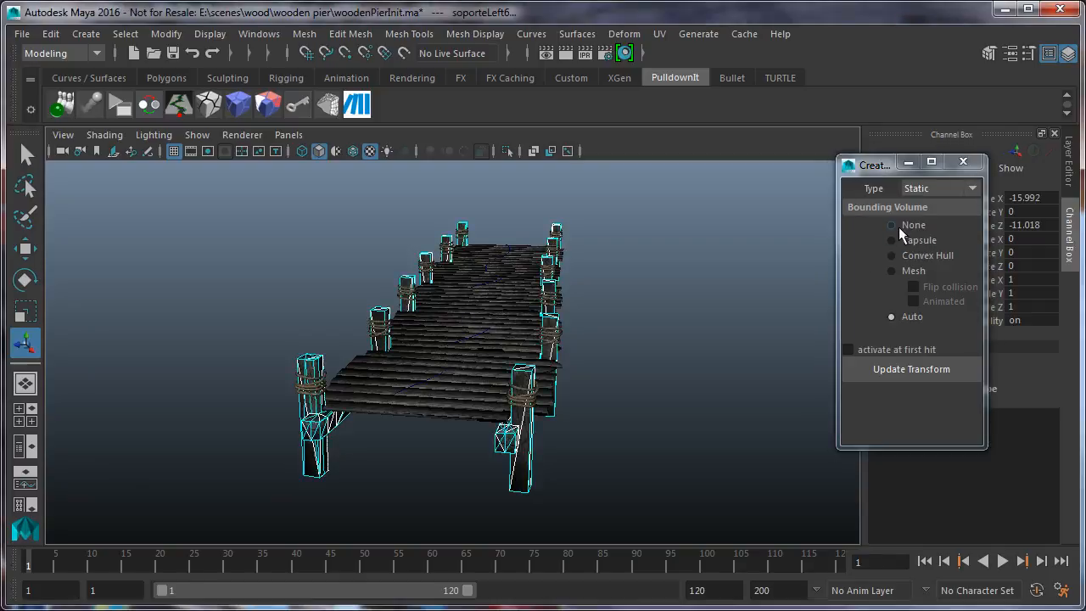
pyautogui.keyDown('alt'); pyautogui.moveTo(640, 337); pyautogui.dragTo(526, 424); pyautogui.keyUp('alt')
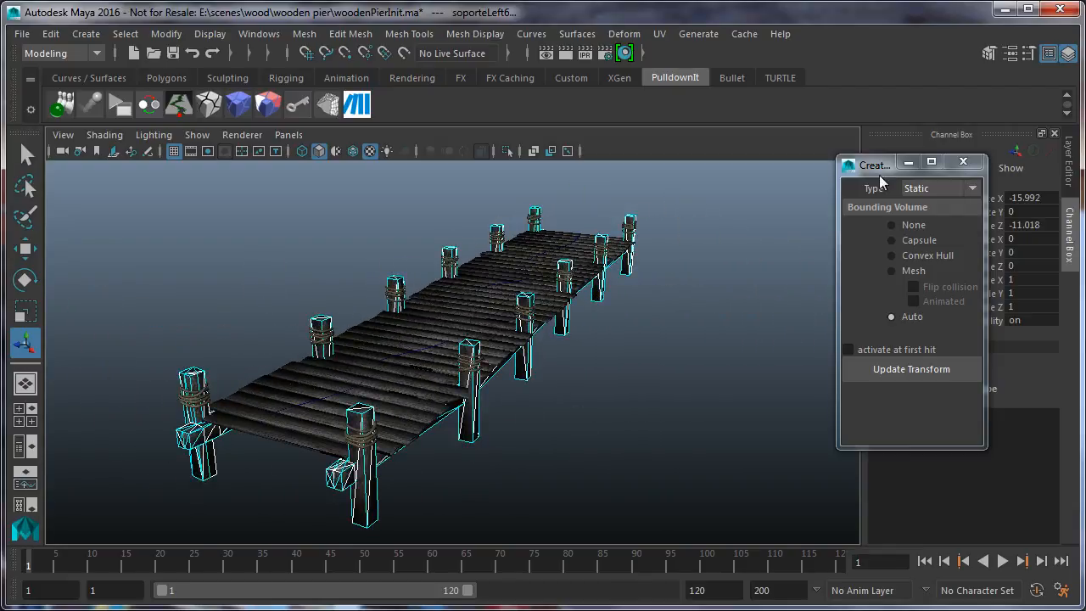
# Close the rigid body window and create a fracture body from all of the deck's wood shards in Basic Fractures
pyautogui.click(963, 163)
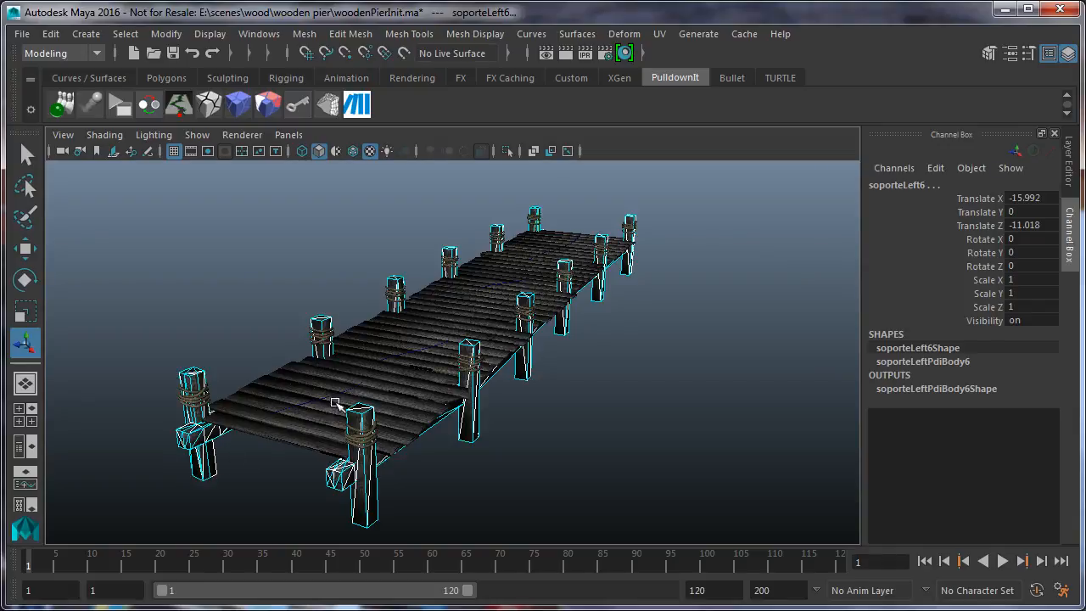
pyautogui.click(237, 102)
pyautogui.moveTo(792, 17)
pyautogui.mouseDown()
pyautogui.moveTo(796, 39)
pyautogui.moveTo(796, 20)
pyautogui.mouseUp()
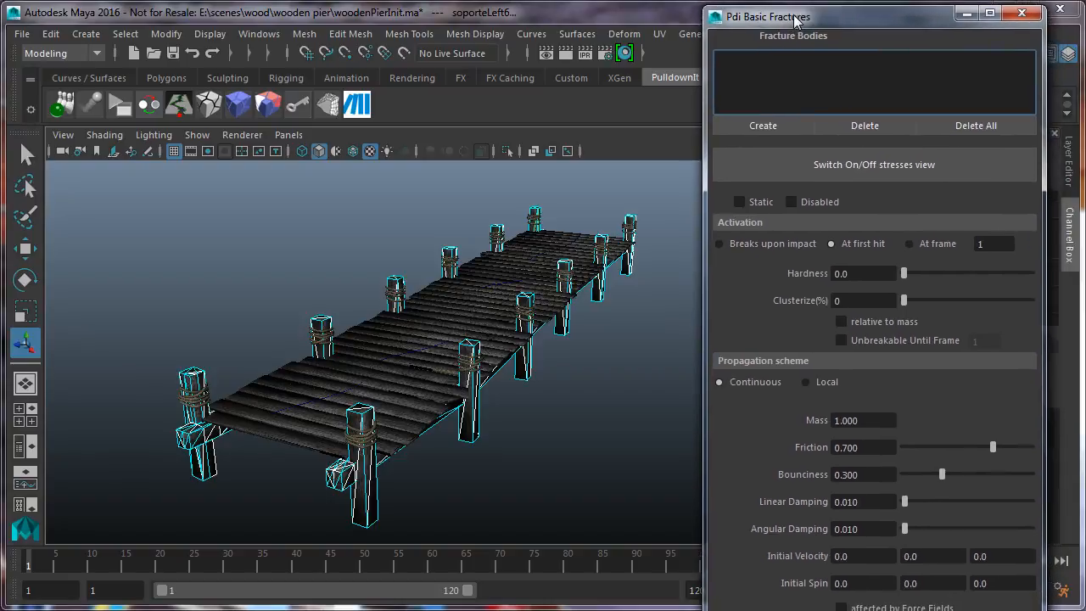
pyautogui.click(409, 343)
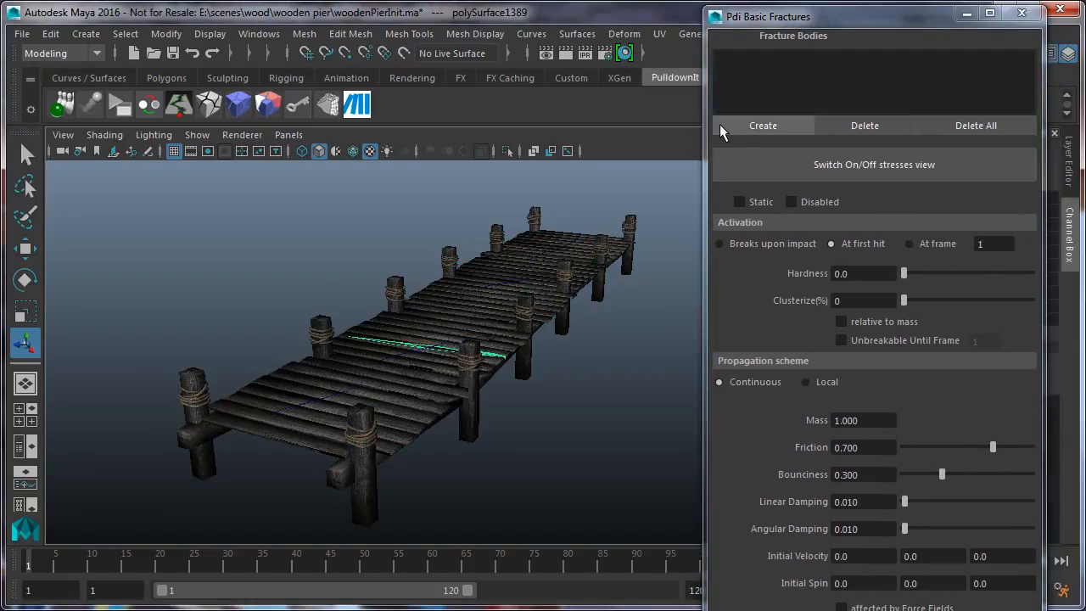
pyautogui.click(721, 126)
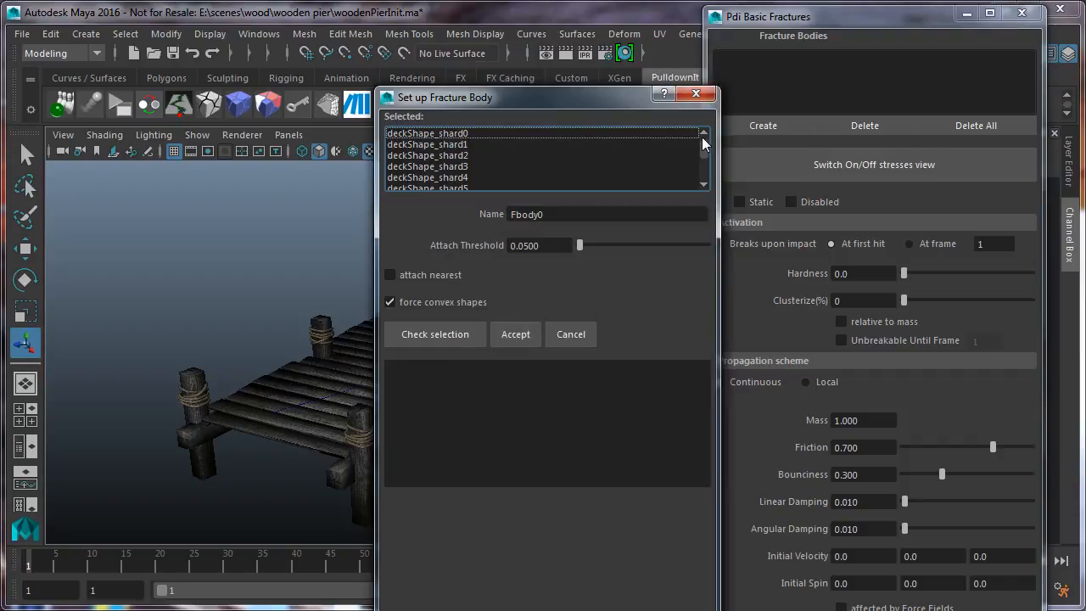
pyautogui.moveTo(702, 142)
pyautogui.mouseDown()
pyautogui.moveTo(702, 163)
pyautogui.moveTo(695, 129)
pyautogui.mouseUp()
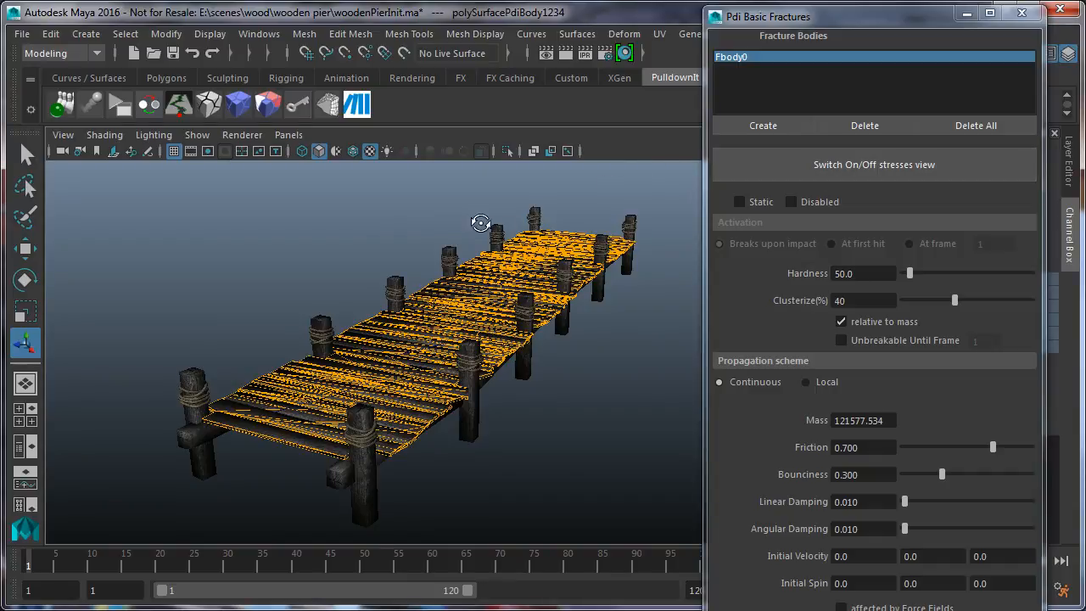
# Preview the fracture body's stresses on the deck, switch the stress view off again and close the Basic Fractures window
pyautogui.keyDown('alt'); pyautogui.moveTo(475, 223); pyautogui.dragTo(465, 290); pyautogui.keyUp('alt')
pyautogui.keyDown('alt'); pyautogui.moveTo(450, 270); pyautogui.dragTo(467, 256); pyautogui.keyUp('alt')
pyautogui.click(815, 175)
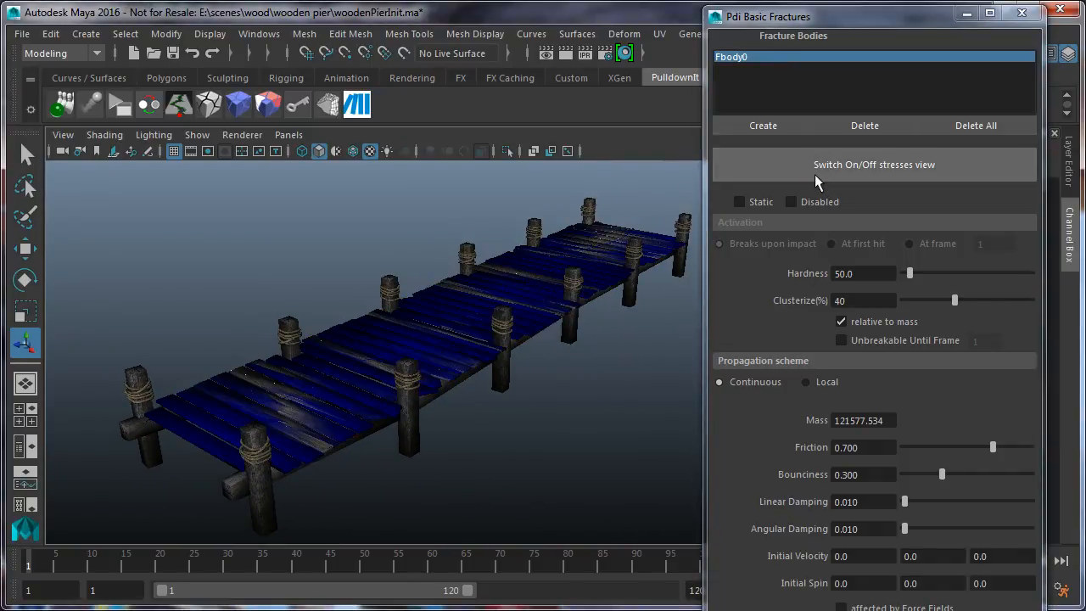
pyautogui.click(814, 174)
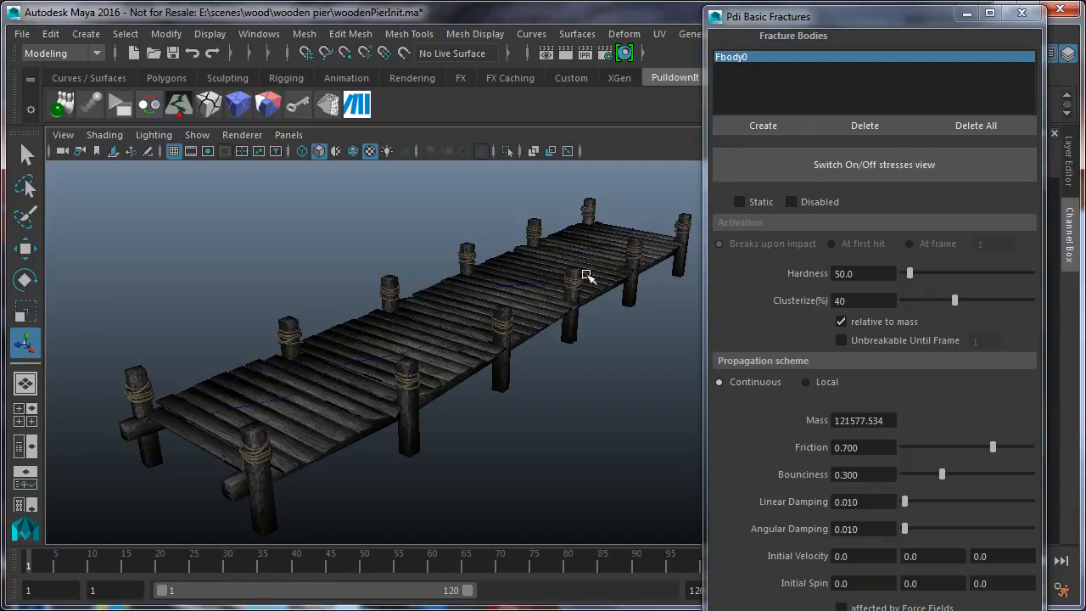
pyautogui.moveTo(583, 274)
pyautogui.keyDown('alt'); pyautogui.mouseDown()
pyautogui.moveTo(569, 267)
pyautogui.moveTo(571, 283)
pyautogui.mouseUp(); pyautogui.keyUp('alt')
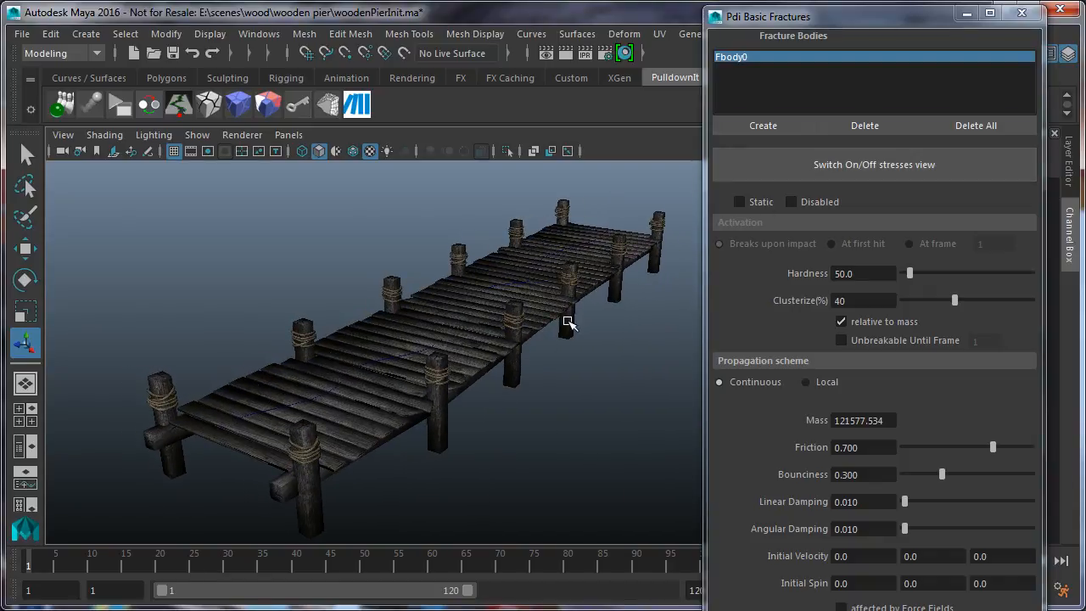
pyautogui.click(1022, 12)
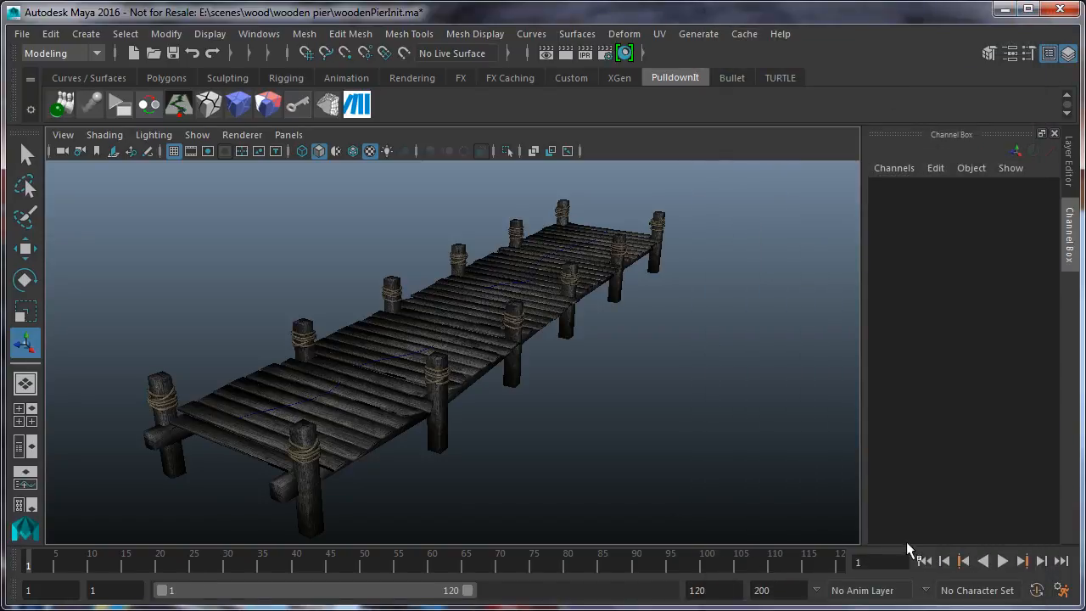
# Enable the Maya grid as ground in the PDI solver options
pyautogui.click(120, 103)
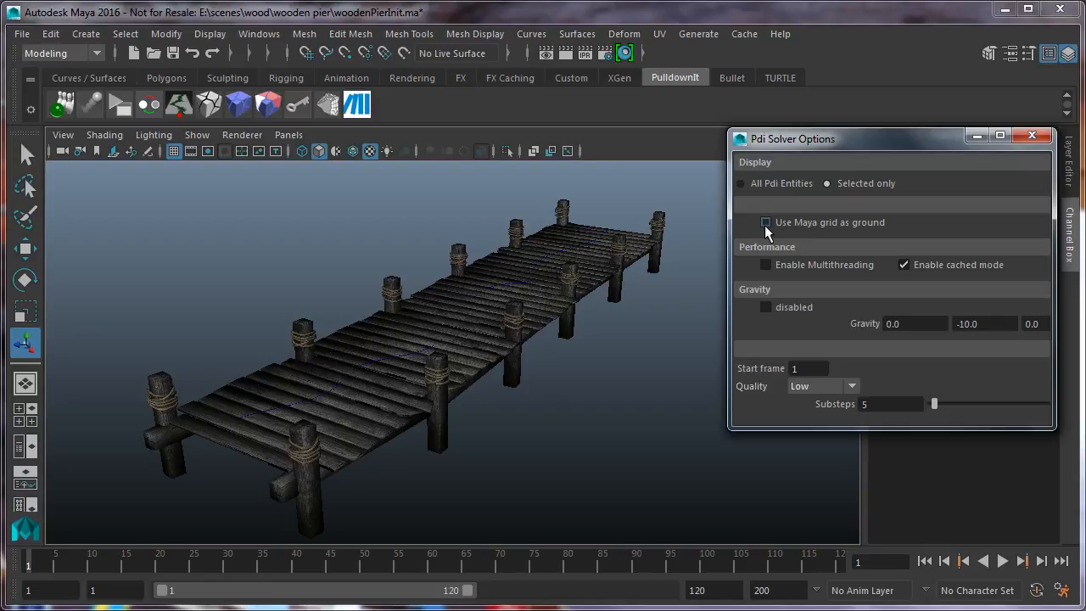
pyautogui.click(765, 223)
pyautogui.moveTo(884, 140); pyautogui.dragTo(878, 97)
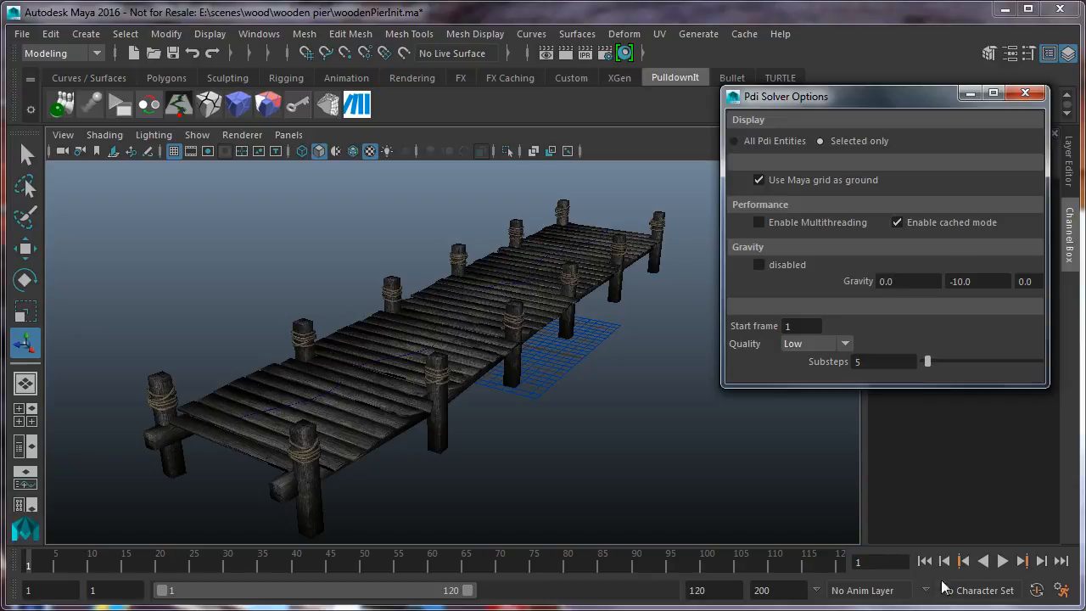
# Run the collapse simulation to frame 49 and review the falling deck planks up close back to frame 24
pyautogui.click(1002, 561)
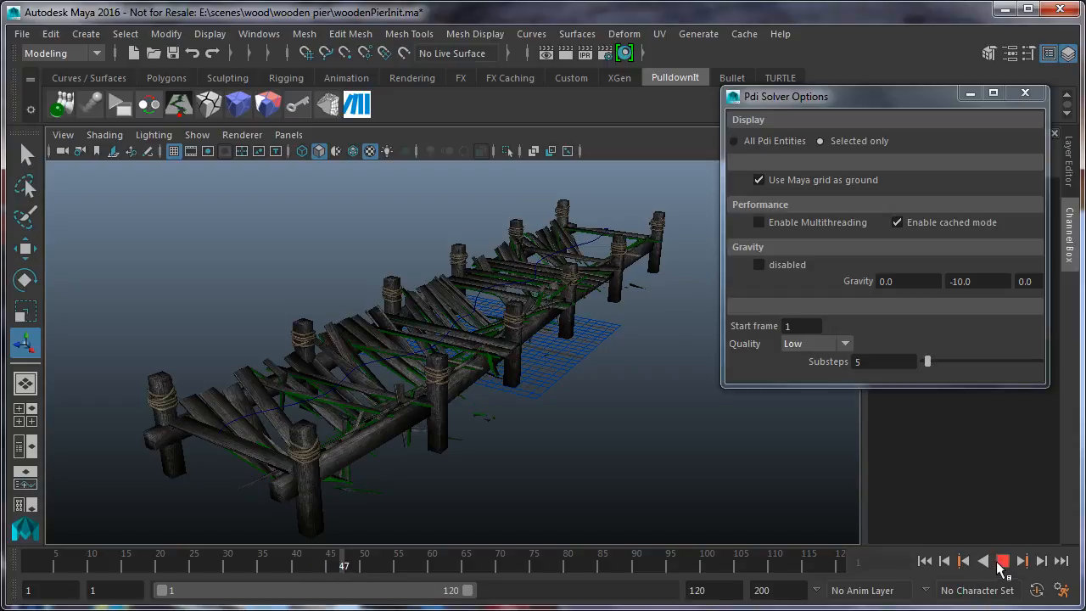
pyautogui.click(1002, 561)
pyautogui.keyDown('alt'); pyautogui.moveTo(440, 451); pyautogui.dragTo(447, 448); pyautogui.keyUp('alt')
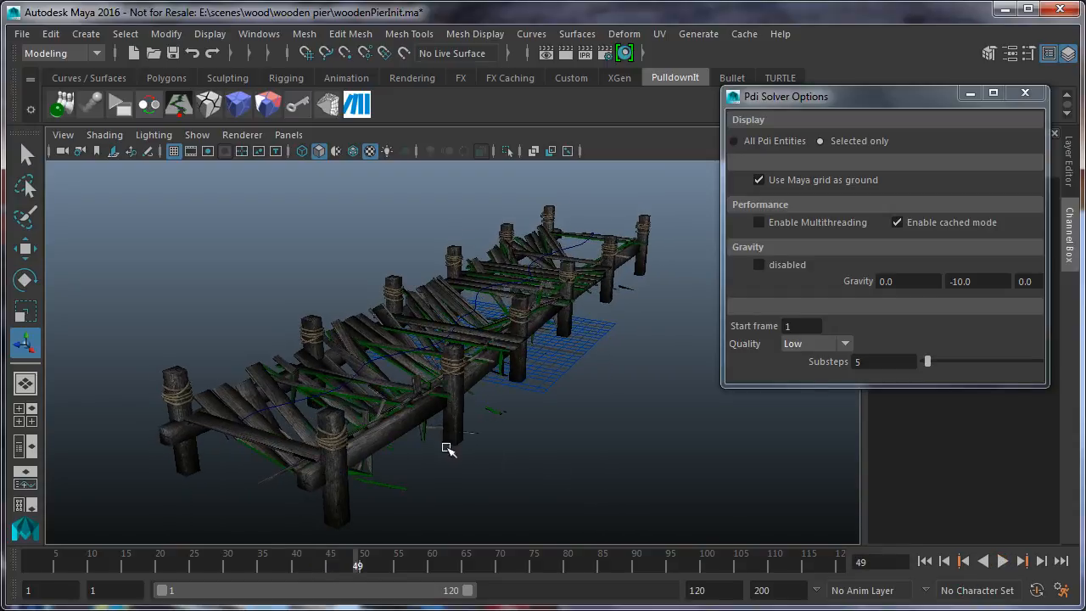
pyautogui.scroll(3, 447, 448)
pyautogui.moveTo(346, 570); pyautogui.dragTo(184, 575)
pyautogui.keyDown('alt'); pyautogui.moveTo(342, 435); pyautogui.dragTo(389, 423); pyautogui.keyUp('alt')
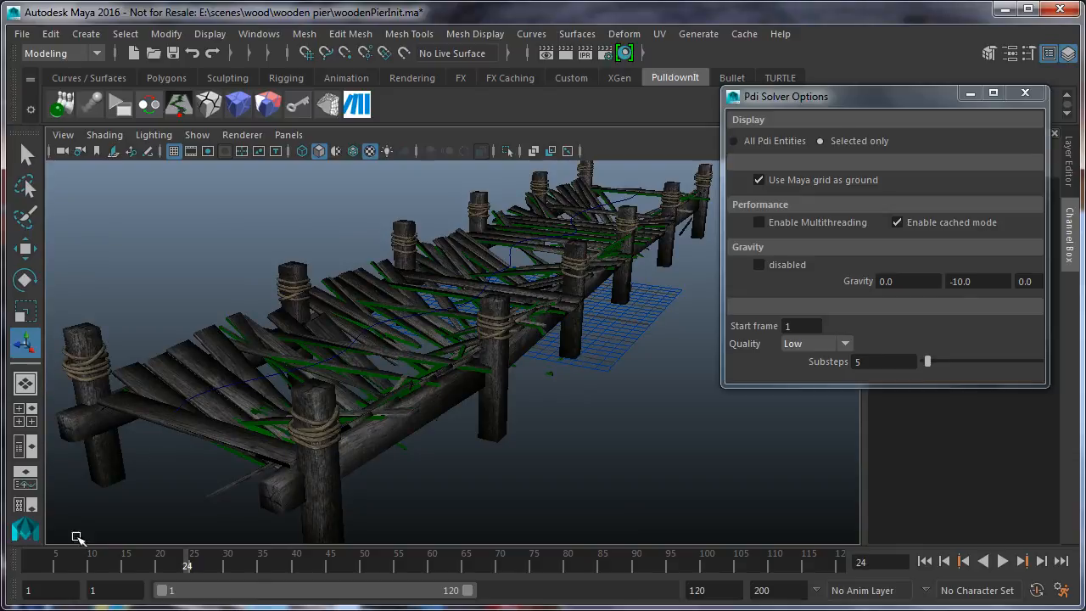
# Select the curve running along the deck and, back at frame 1, move it lengthwise to about 2.758 in Z
pyautogui.click(225, 386)
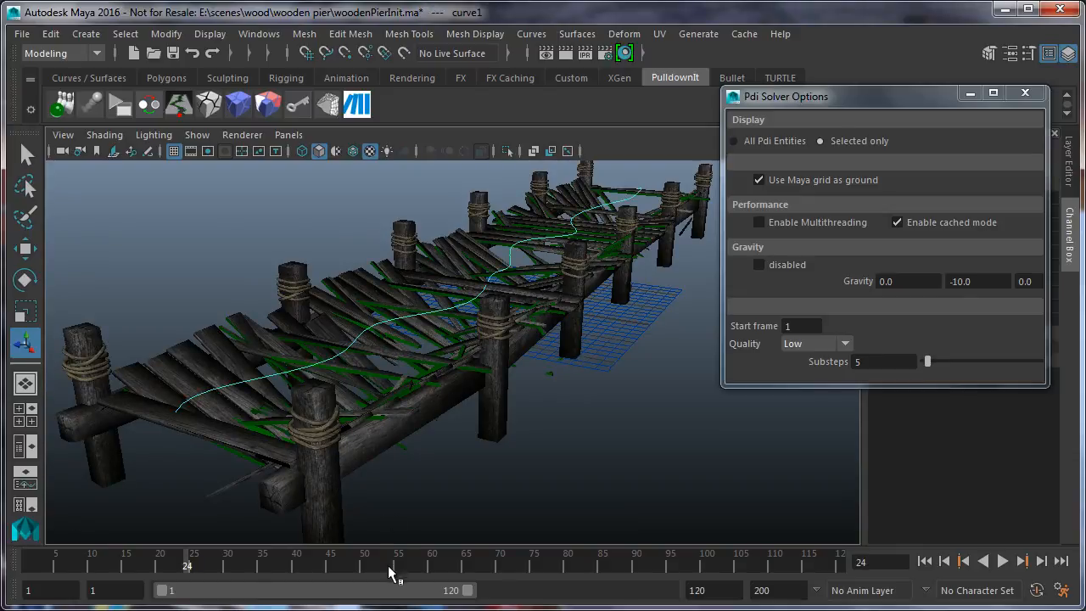
pyautogui.moveTo(367, 567); pyautogui.dragTo(201, 563)
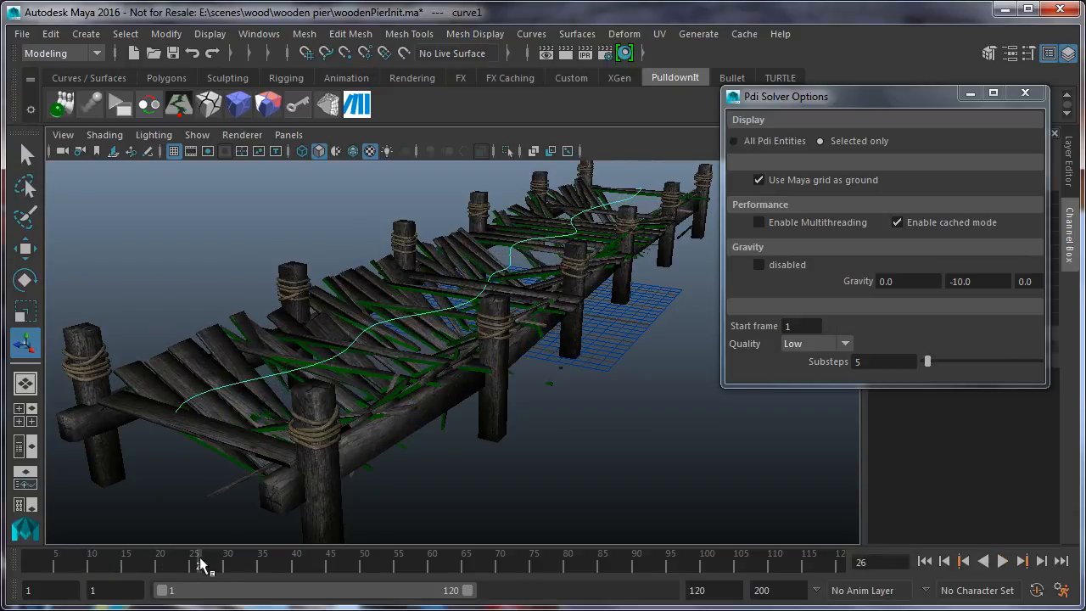
pyautogui.click(923, 560)
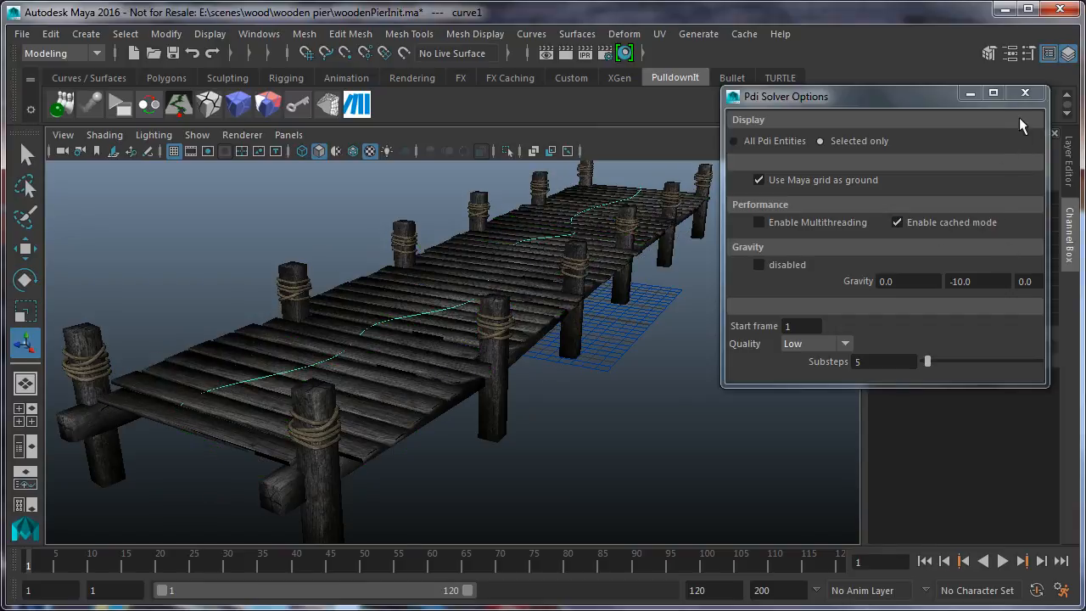
pyautogui.click(1025, 93)
pyautogui.keyDown('alt'); pyautogui.moveTo(475, 326); pyautogui.dragTo(440, 378); pyautogui.keyUp('alt')
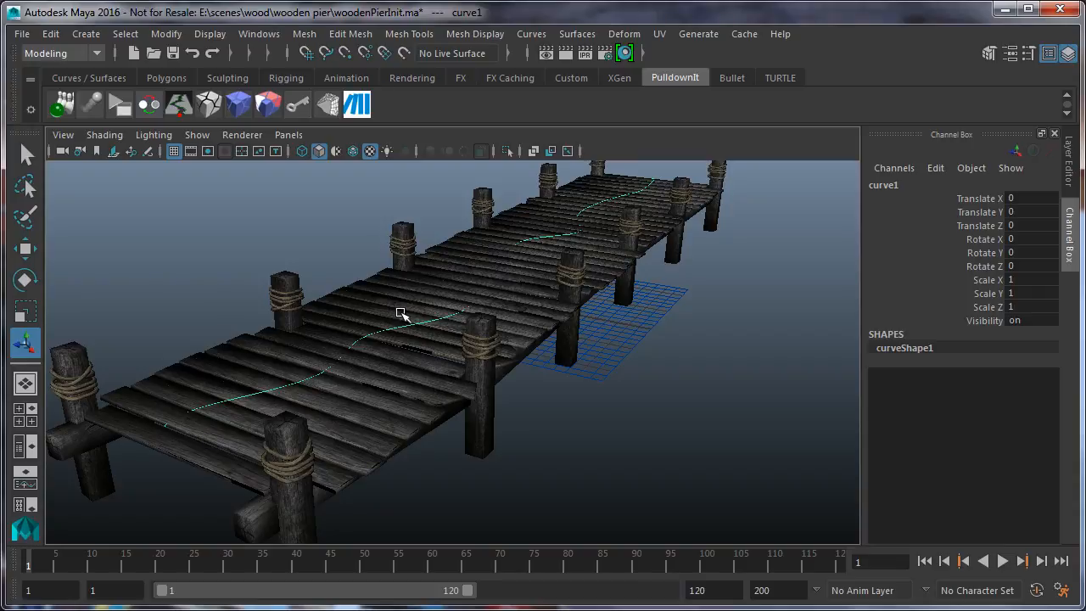
pyautogui.press('w')
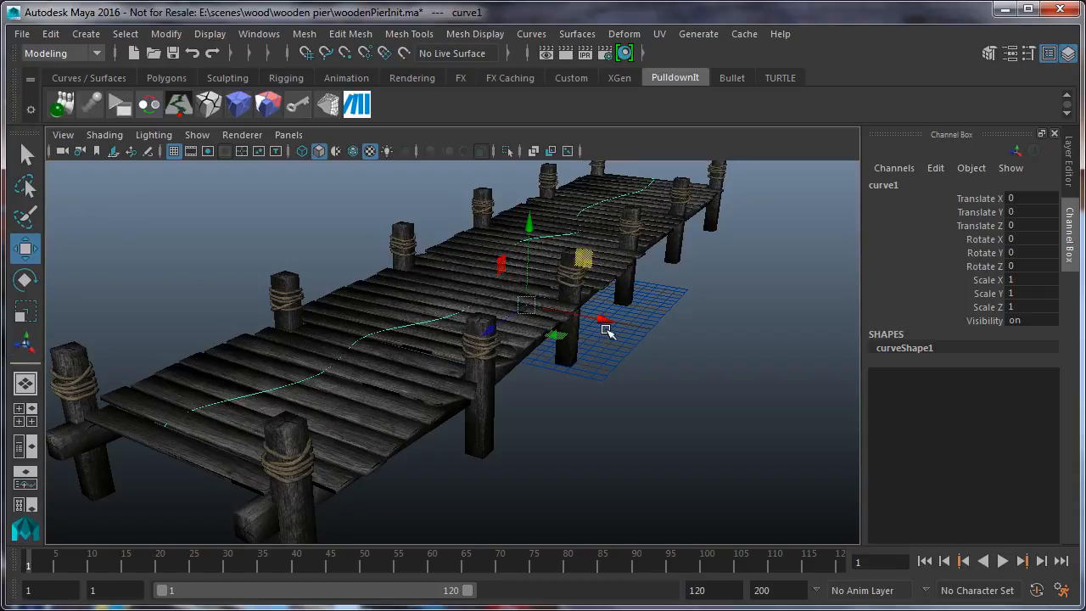
pyautogui.moveTo(493, 325)
pyautogui.mouseDown()
pyautogui.moveTo(471, 342)
pyautogui.moveTo(479, 336)
pyautogui.mouseUp()
# Create a new PDI cracker with the deck curve assigned as its path
pyautogui.keyDown('alt'); pyautogui.moveTo(407, 533); pyautogui.dragTo(395, 535); pyautogui.keyUp('alt')
pyautogui.keyDown('alt'); pyautogui.moveTo(341, 487); pyautogui.dragTo(383, 470, button='right'); pyautogui.keyUp('alt')
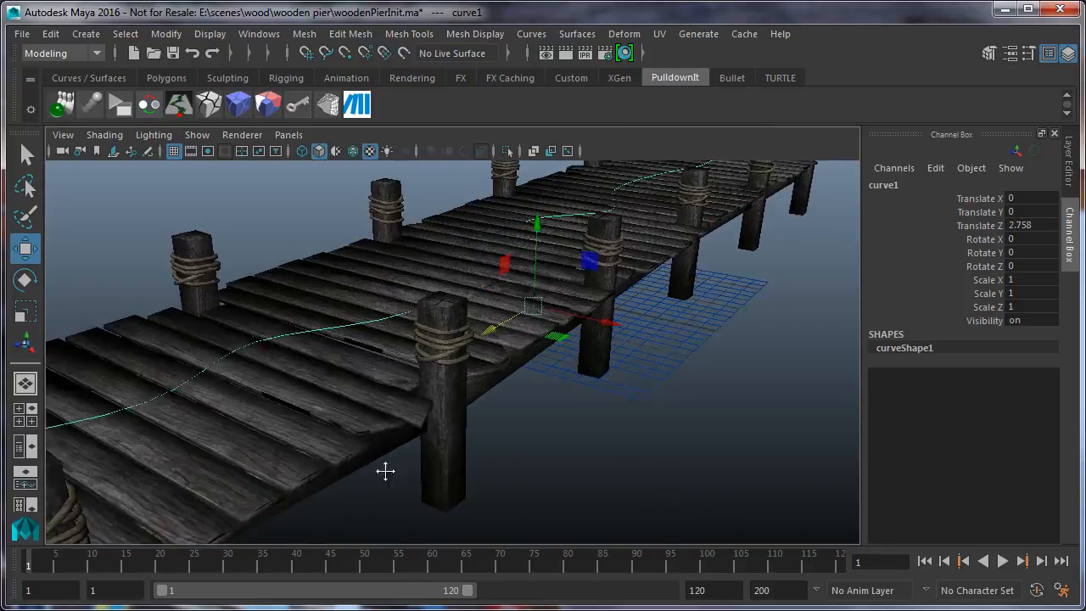
pyautogui.keyDown('alt'); pyautogui.moveTo(383, 470); pyautogui.dragTo(459, 416, button='middle'); pyautogui.keyUp('alt')
pyautogui.scroll(5, 461, 418)
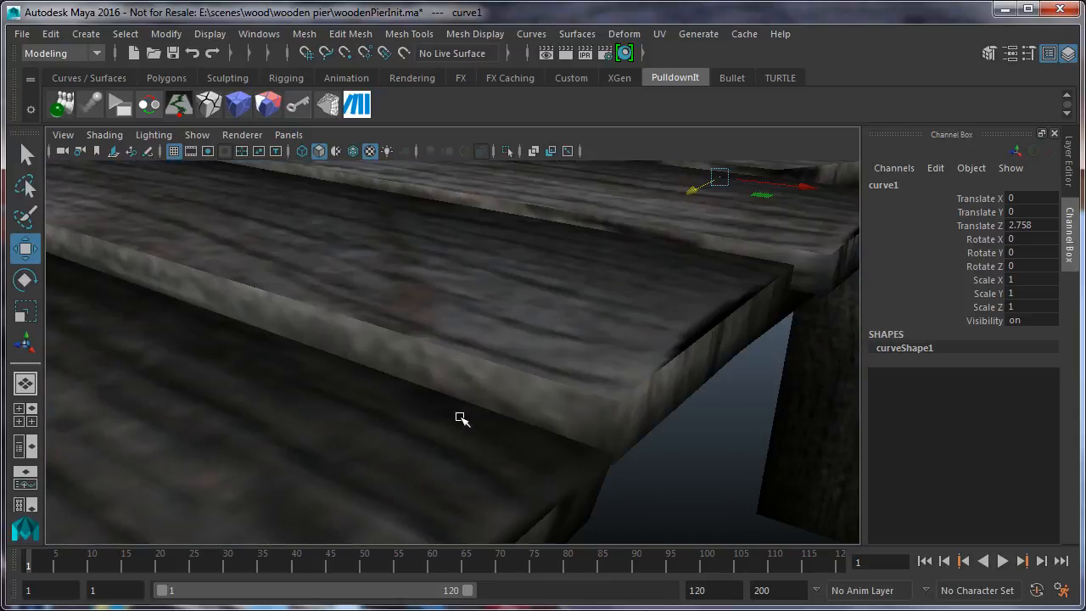
pyautogui.scroll(-10, 461, 419)
pyautogui.keyDown('alt'); pyautogui.moveTo(461, 418); pyautogui.dragTo(428, 463); pyautogui.keyUp('alt')
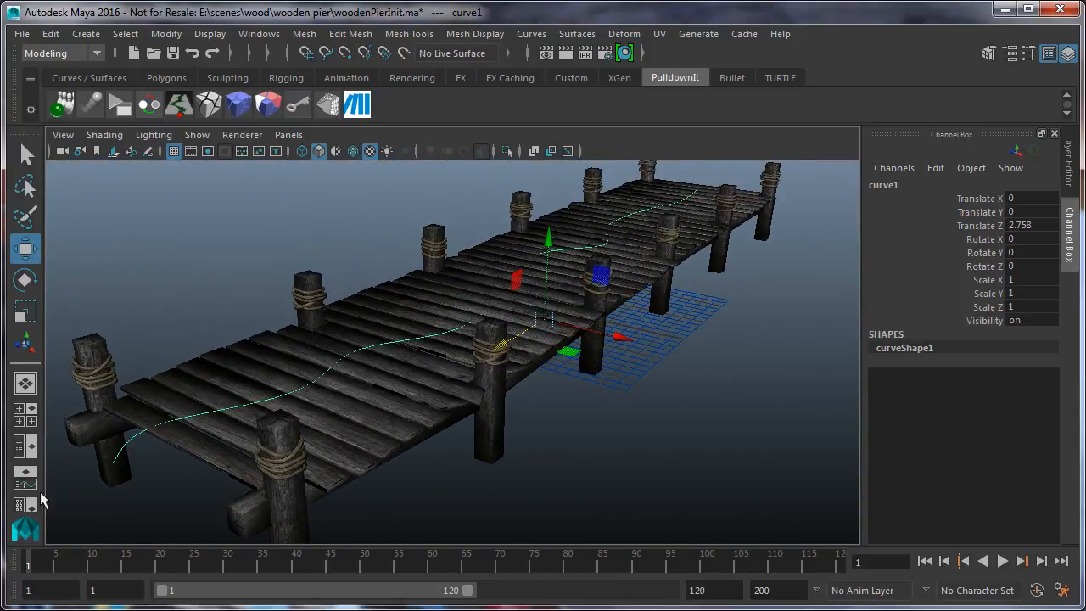
pyautogui.click(178, 106)
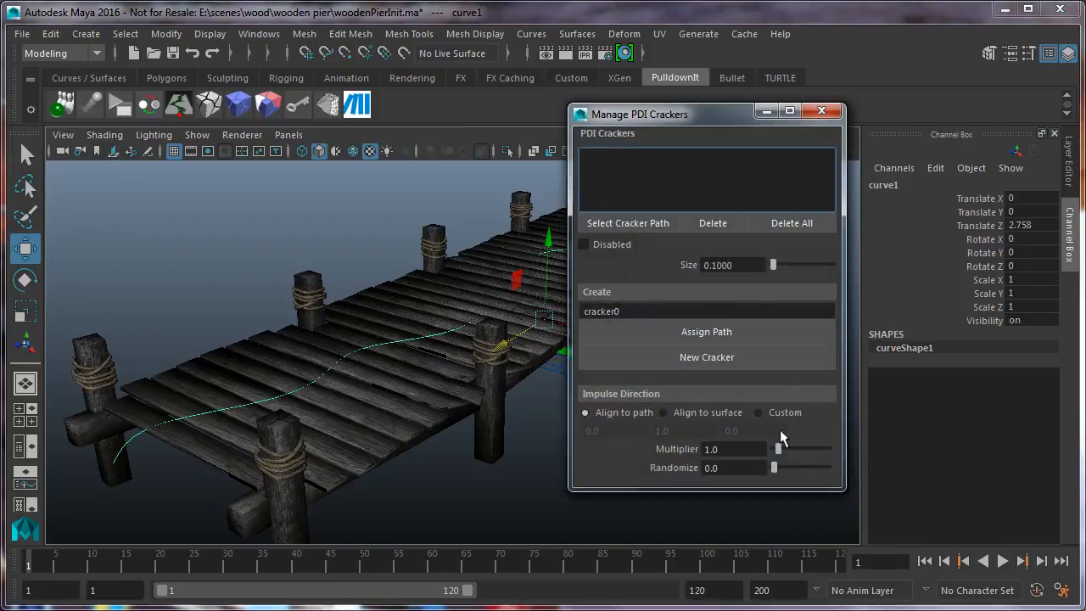
pyautogui.click(717, 332)
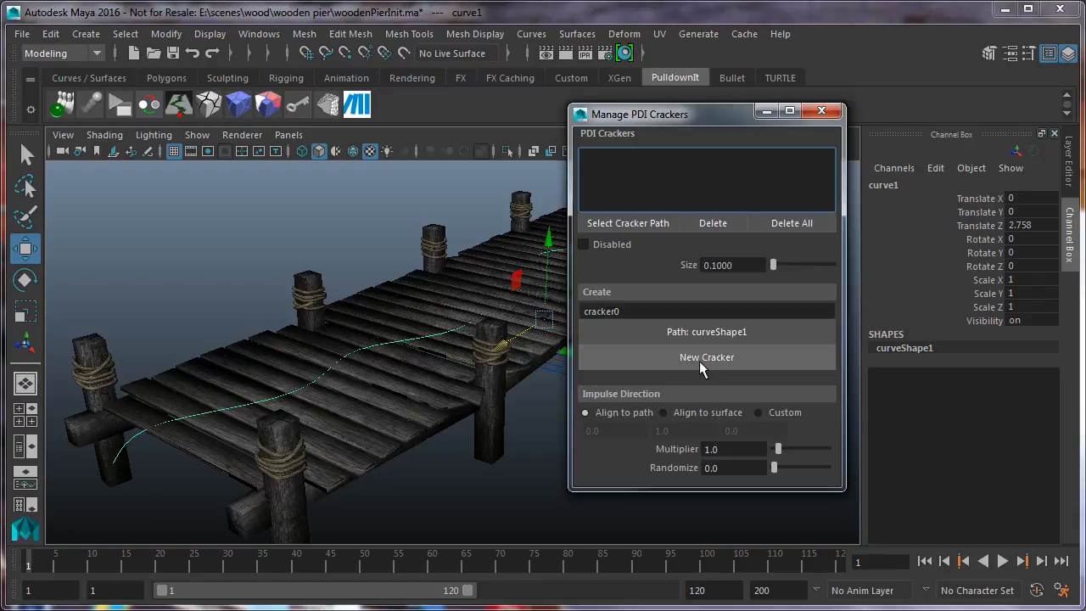
pyautogui.click(702, 362)
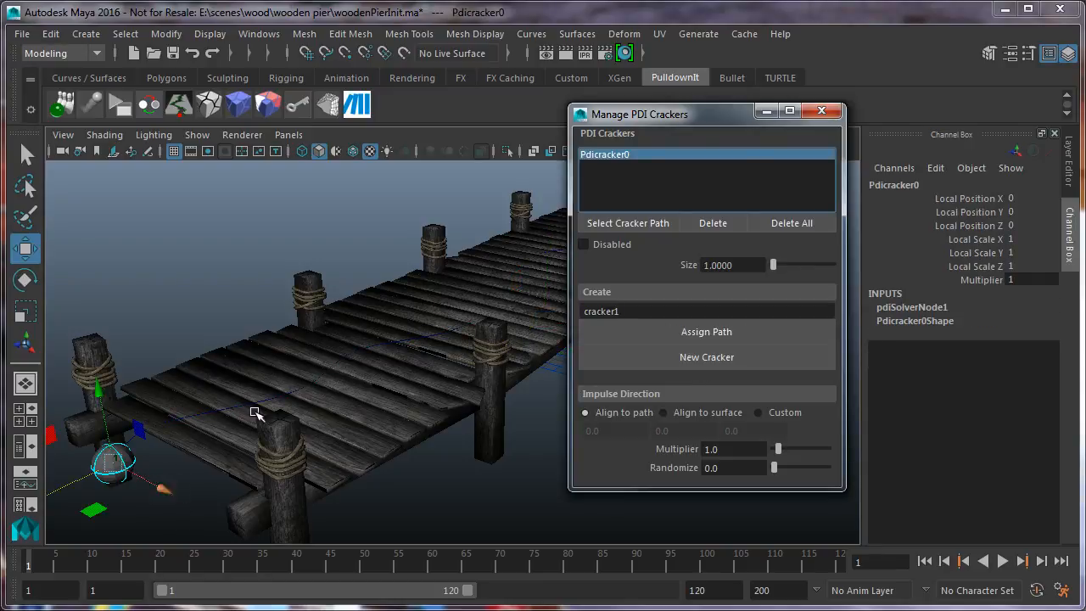
# Set the new cracker's size to 0.7
pyautogui.moveTo(694, 115); pyautogui.dragTo(837, 100)
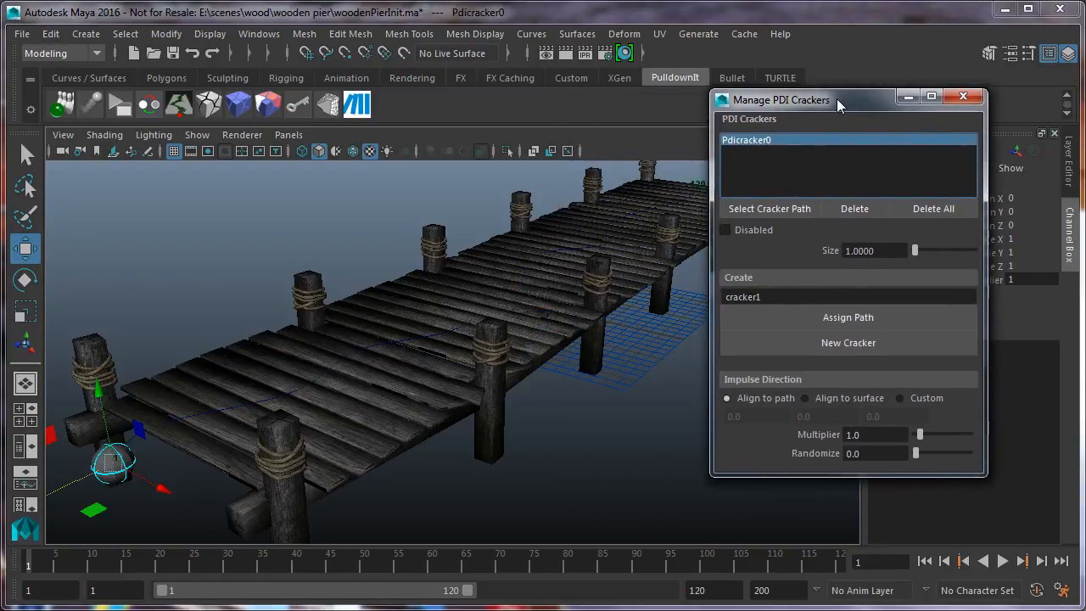
pyautogui.doubleClick(897, 250)
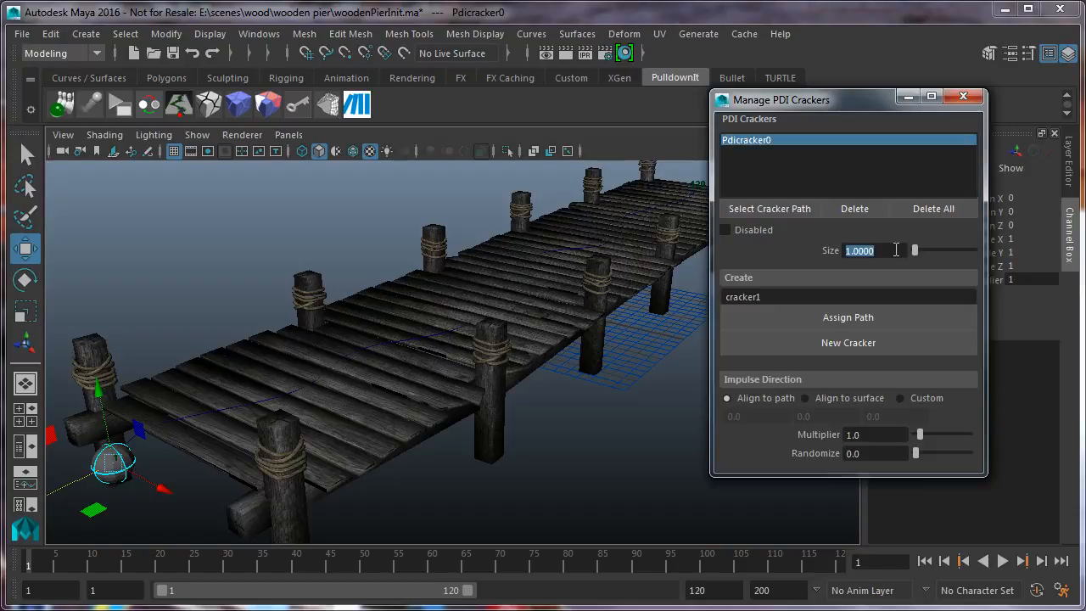
pyautogui.write('0.5')
pyautogui.press('Return')
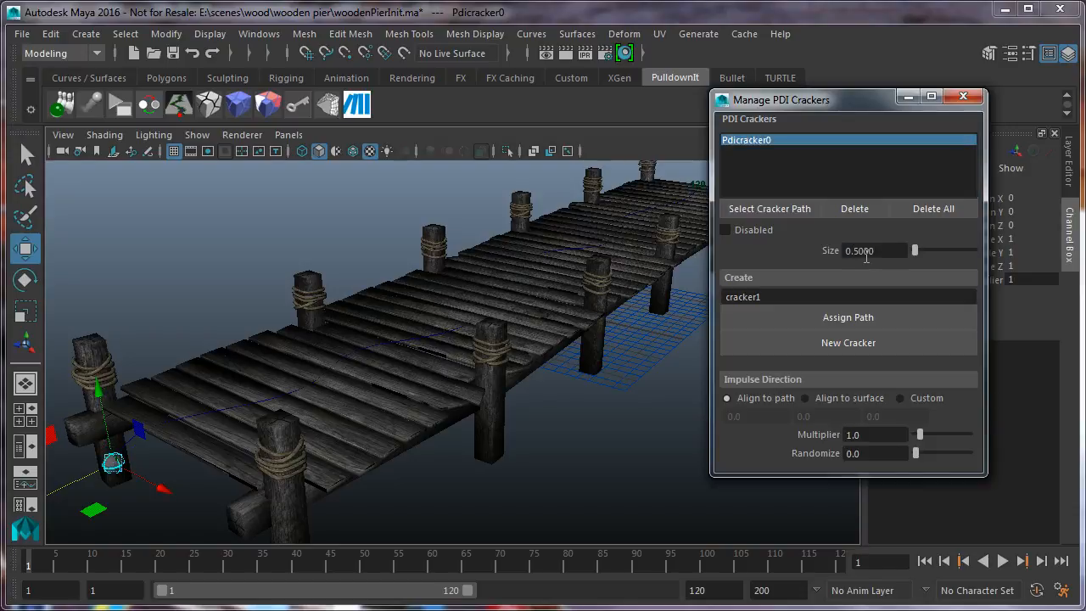
pyautogui.press('BackSpace')
pyautogui.write('7')
pyautogui.press('Return')
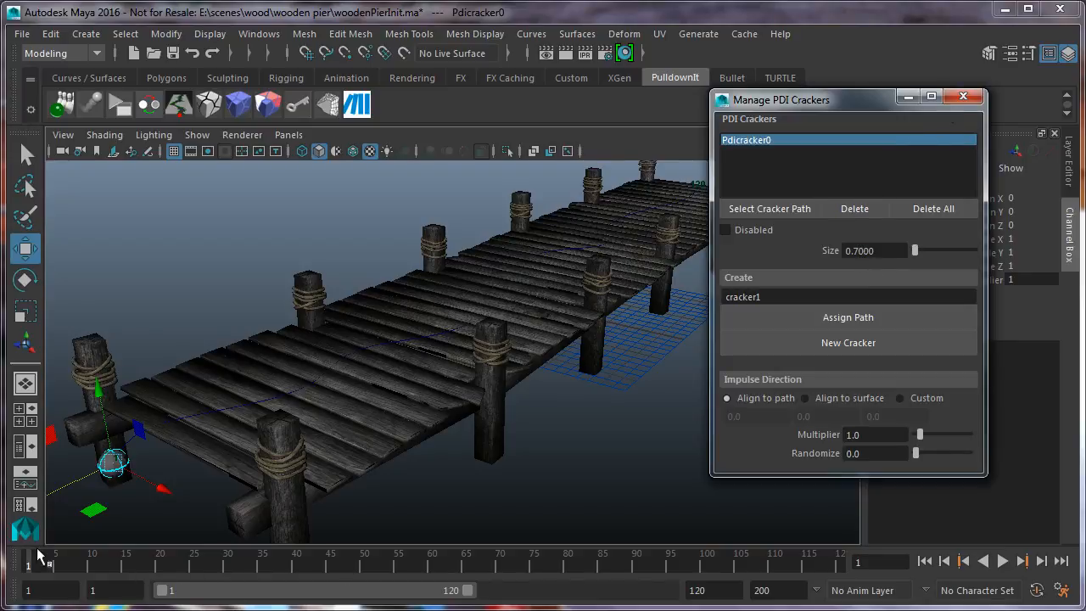
# Play the simulation to watch the cracker travel along its path, return to frame 1 and close the cracker window
pyautogui.hotkey('alt', 'v')
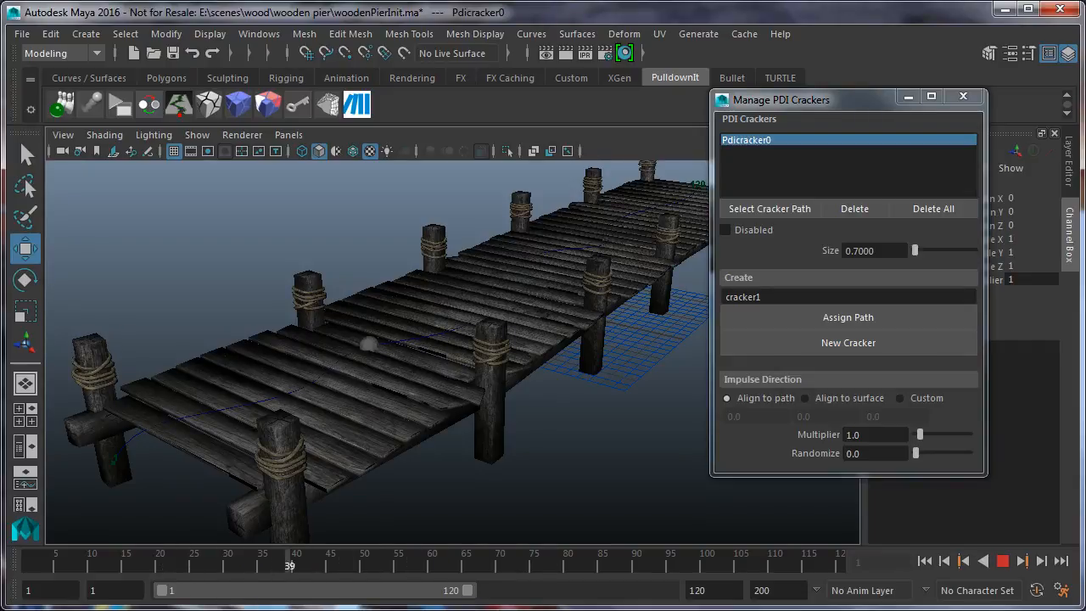
pyautogui.press('Escape')
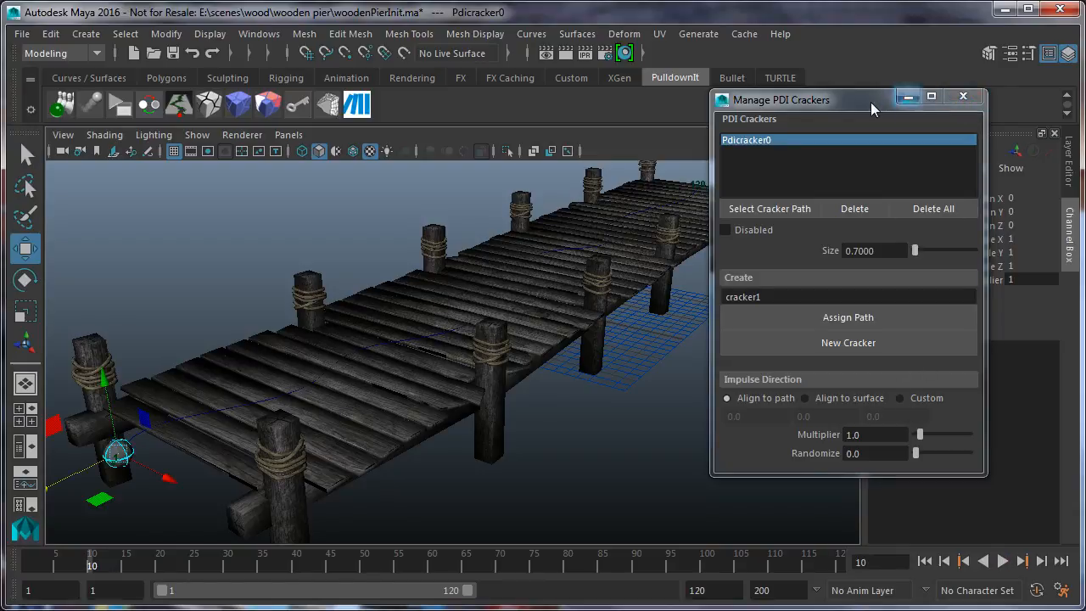
pyautogui.moveTo(870, 101); pyautogui.dragTo(938, 35)
pyautogui.click(925, 561)
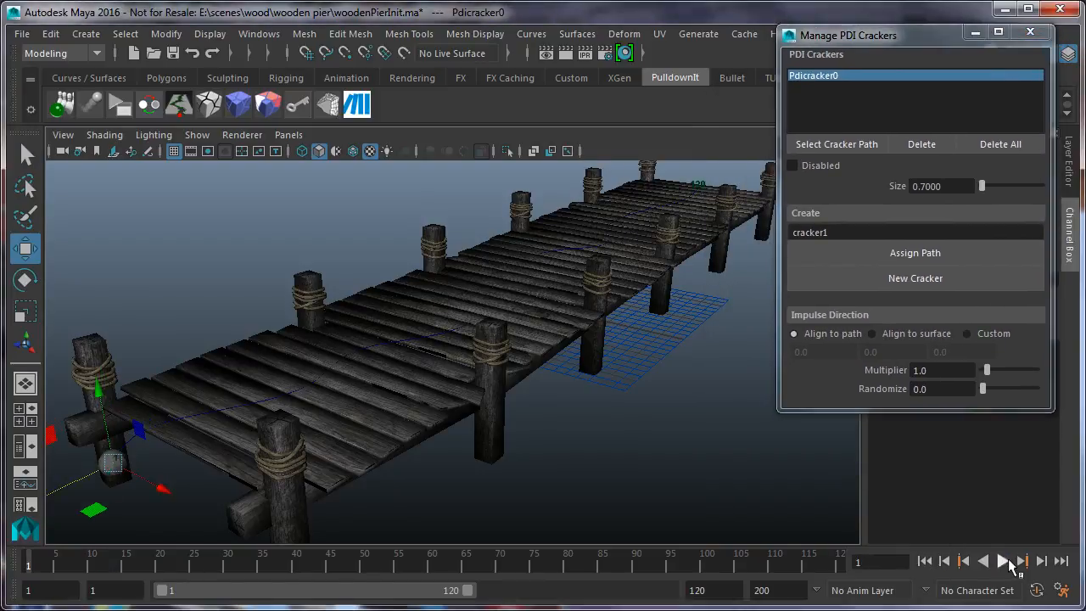
pyautogui.click(1001, 561)
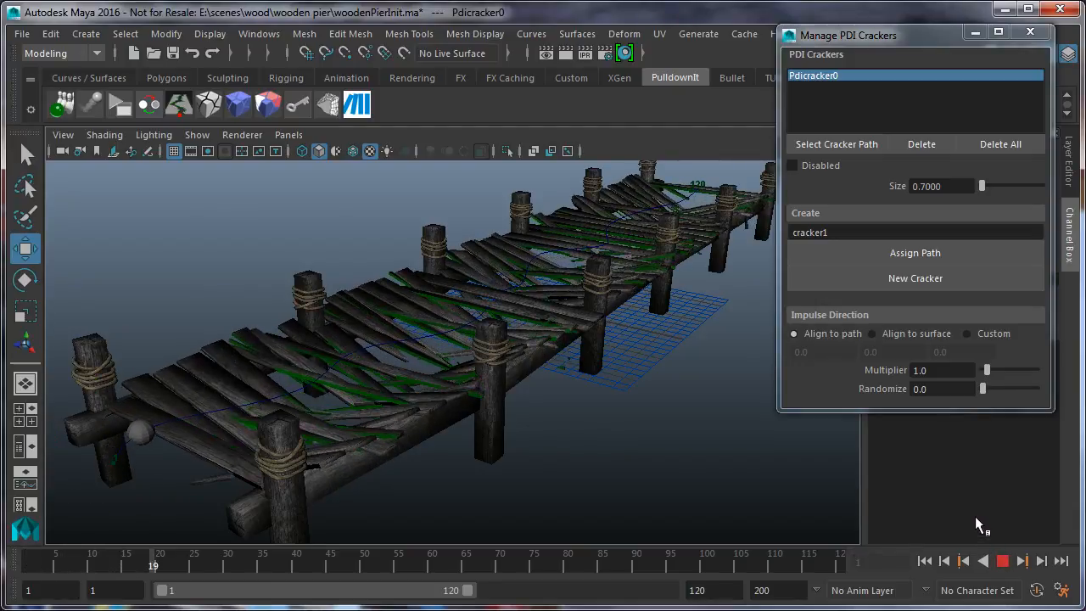
pyautogui.click(1000, 561)
pyautogui.click(924, 561)
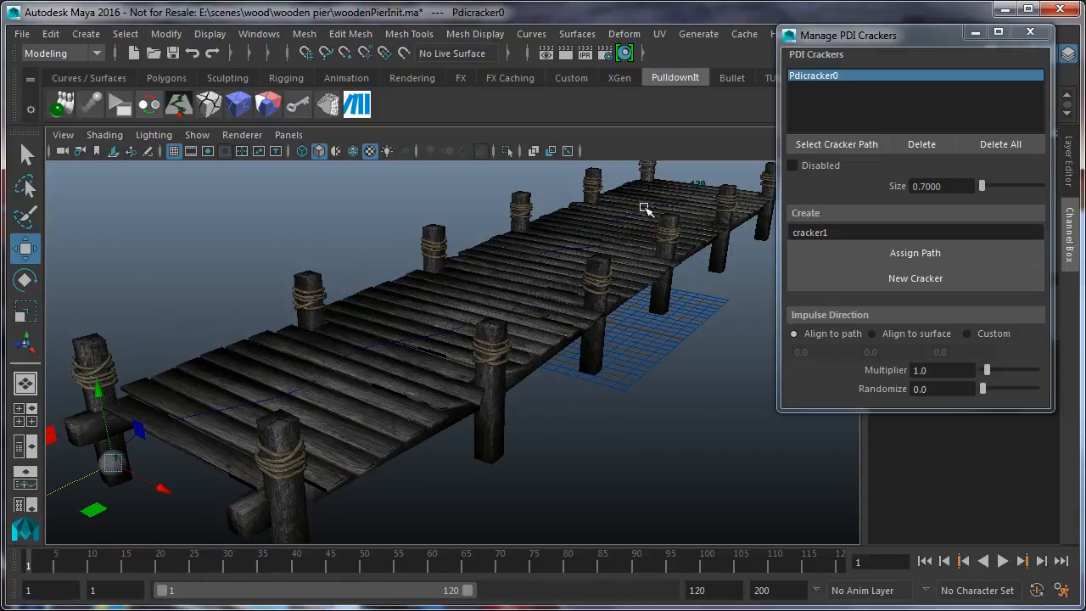
pyautogui.click(1030, 32)
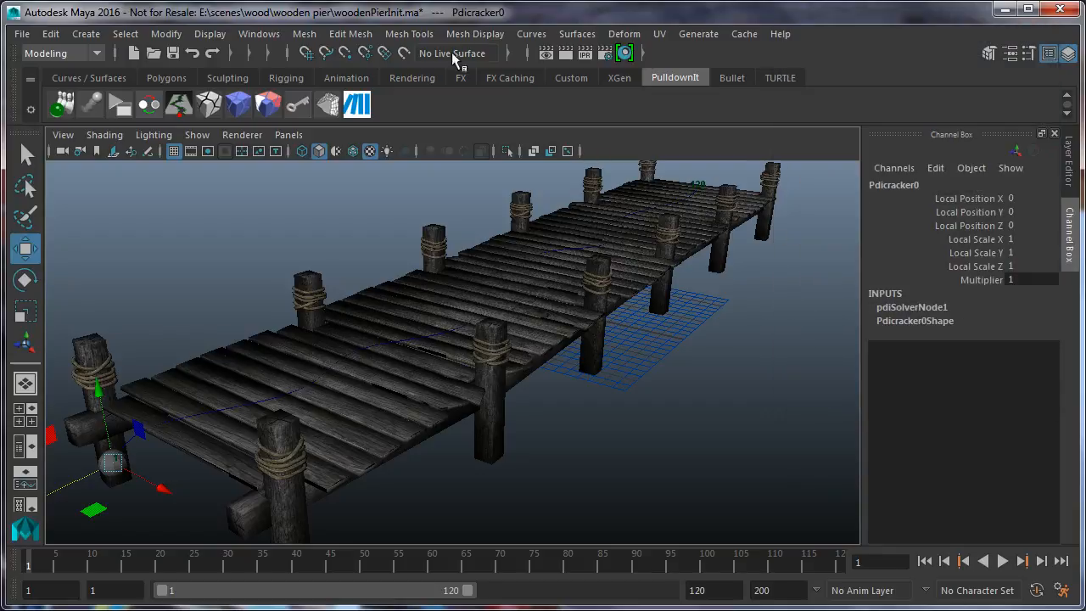
# Make the deck's fracture body static, with activation set to Breaks upon impact and the propagation scheme set to Local
pyautogui.click(234, 112)
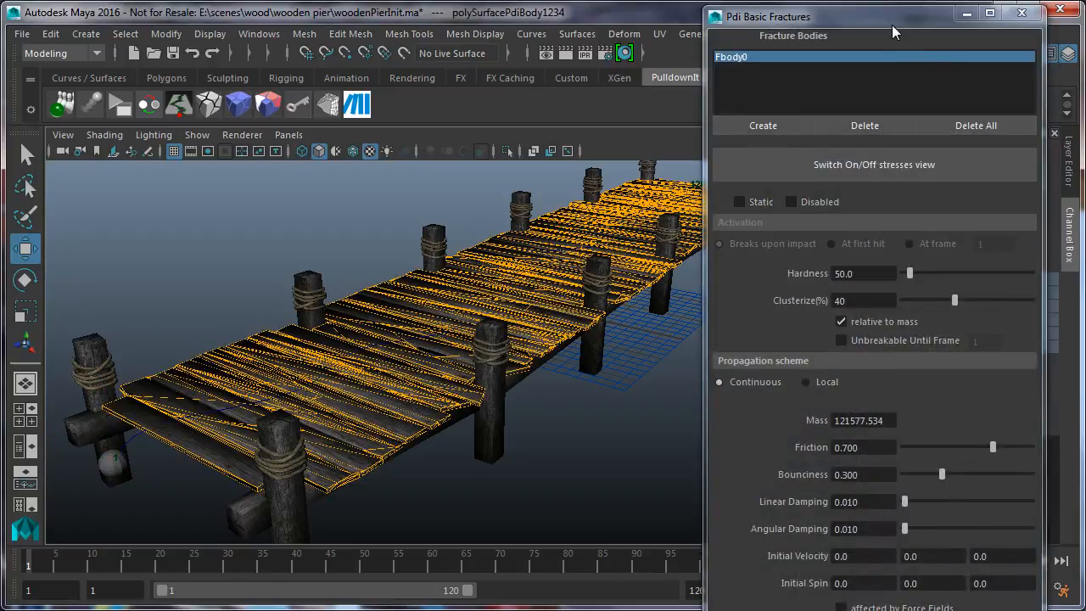
pyautogui.moveTo(892, 27); pyautogui.dragTo(904, 26)
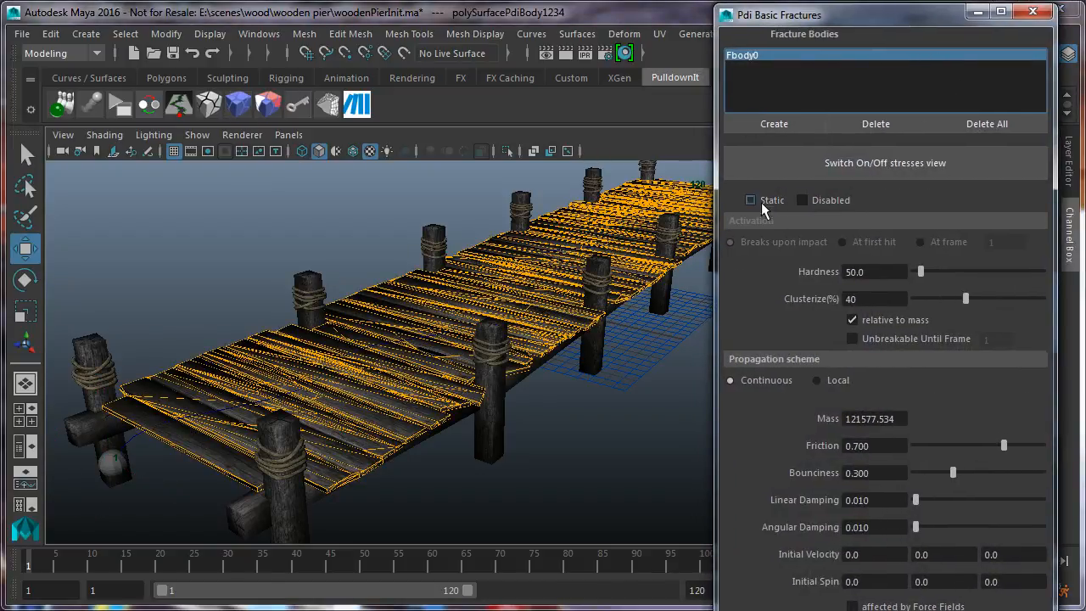
pyautogui.click(751, 200)
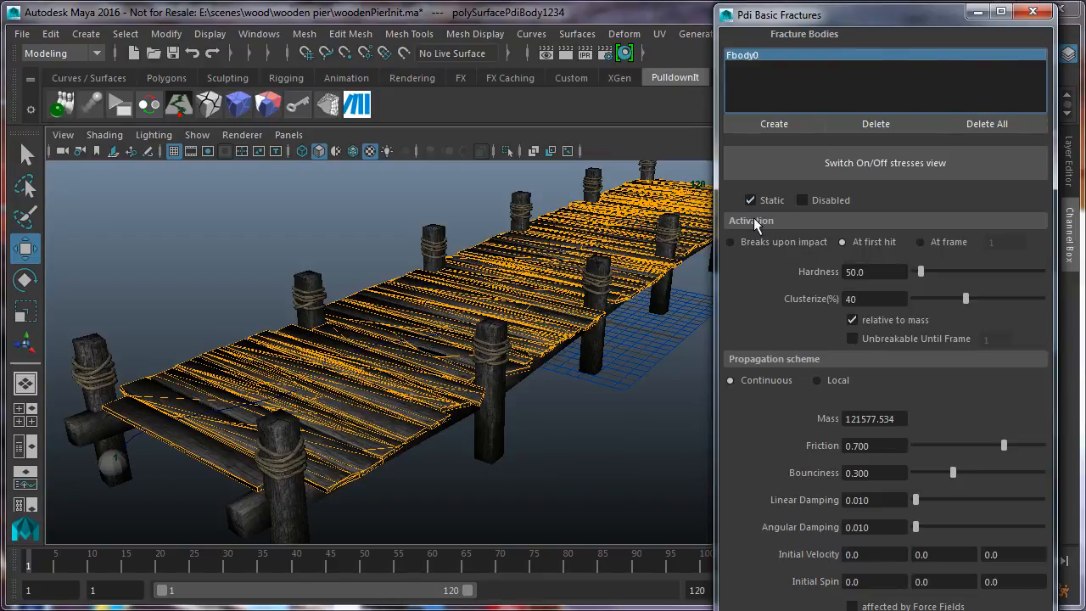
pyautogui.click(814, 382)
pyautogui.moveTo(41, 571)
pyautogui.mouseDown()
pyautogui.moveTo(242, 587)
pyautogui.moveTo(148, 587)
pyautogui.moveTo(248, 583)
pyautogui.moveTo(29, 566)
pyautogui.mouseUp()
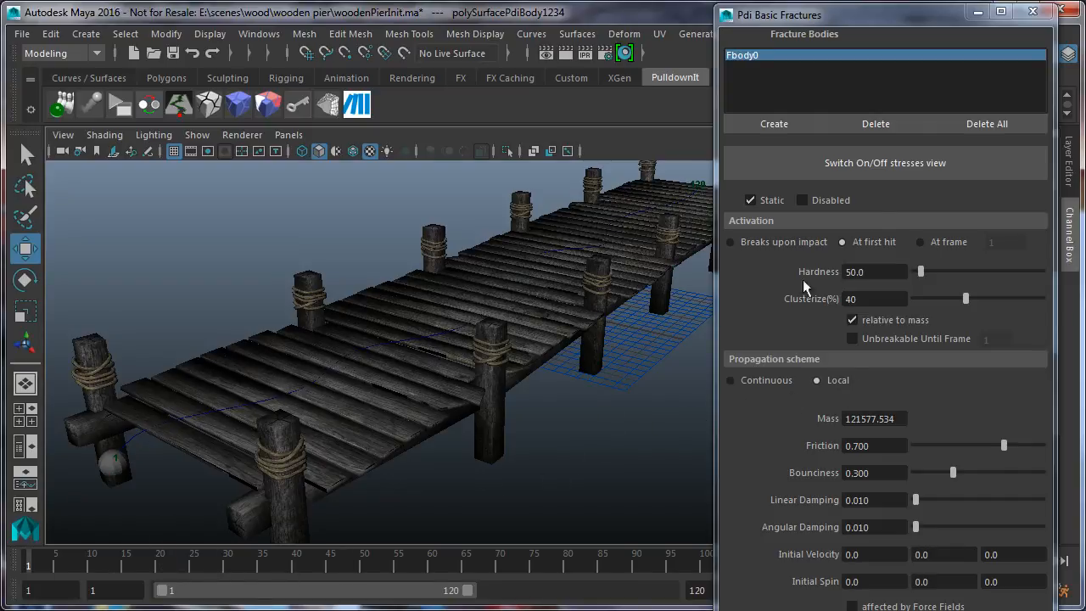
pyautogui.click(731, 242)
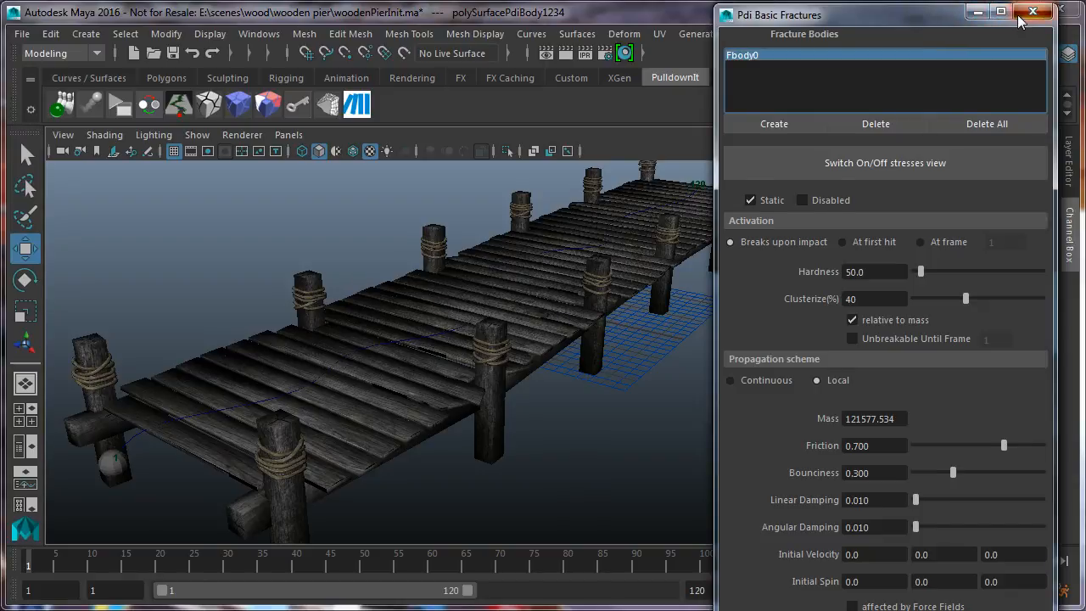
pyautogui.click(1032, 11)
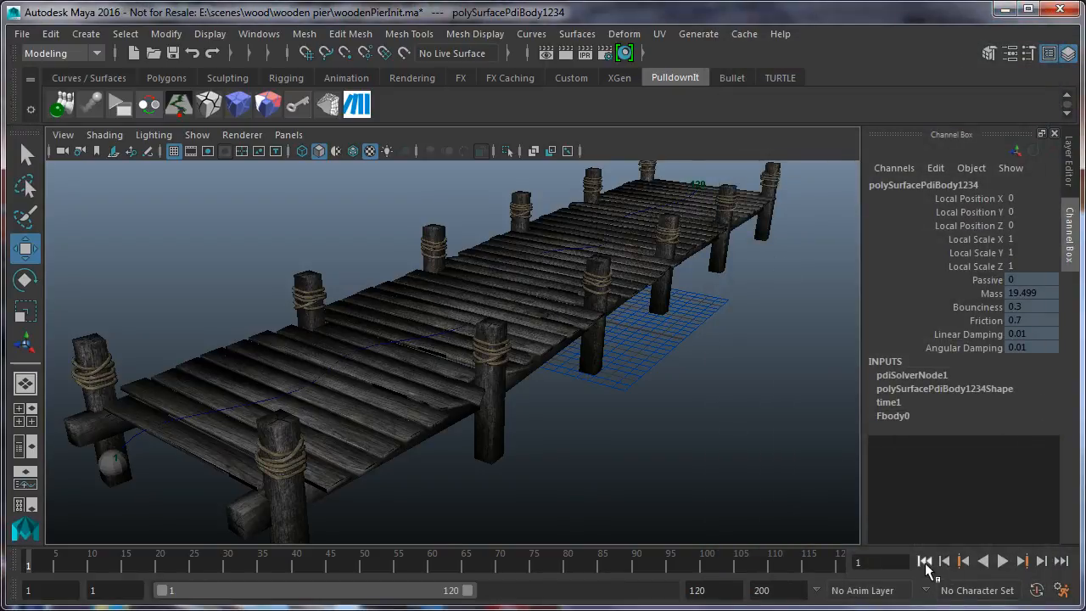
# Play the simulation, scrub through the early frames to check the cracker against the deck, and return to frame 1
pyautogui.click(1004, 560)
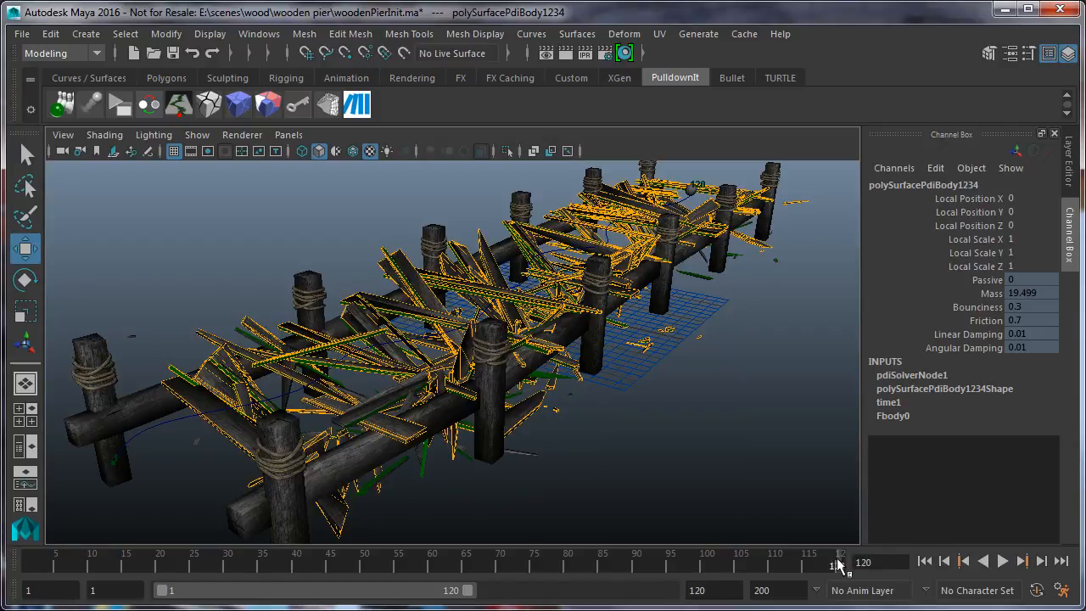
pyautogui.moveTo(66, 560); pyautogui.dragTo(145, 575)
pyautogui.click(169, 419)
pyautogui.click(925, 562)
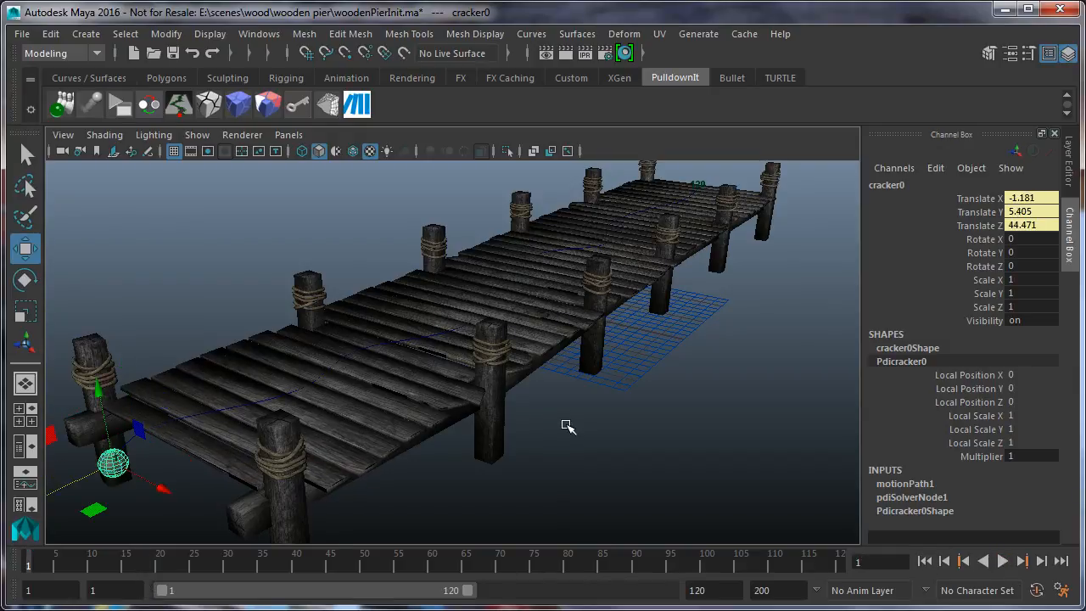
# Lower the cracker's path curve to about -0.838 in Translate Y and reset the simulation to frame 1
pyautogui.click(313, 385)
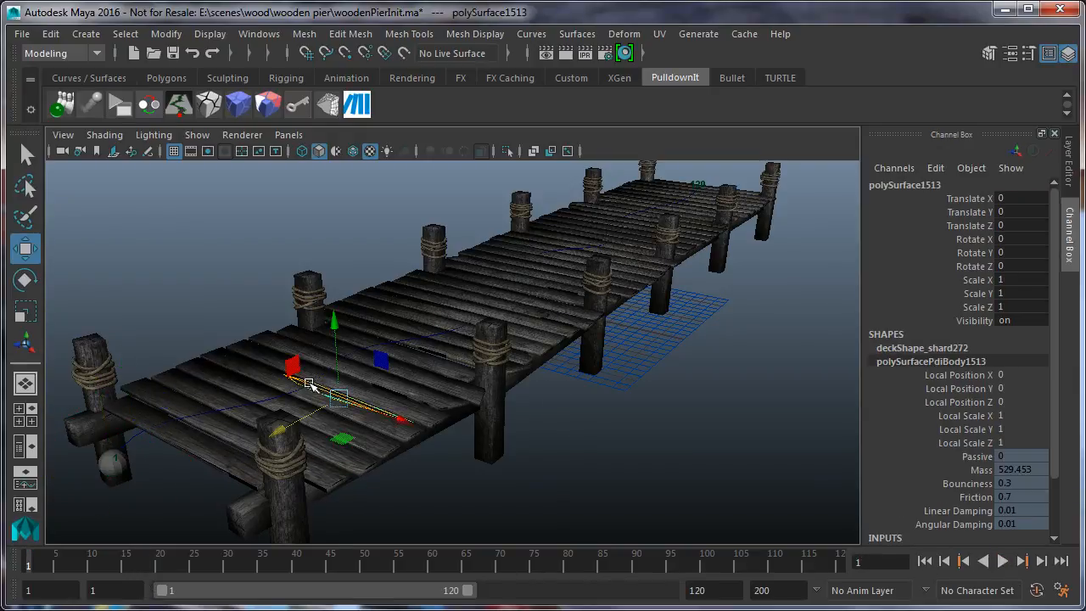
pyautogui.click(126, 437)
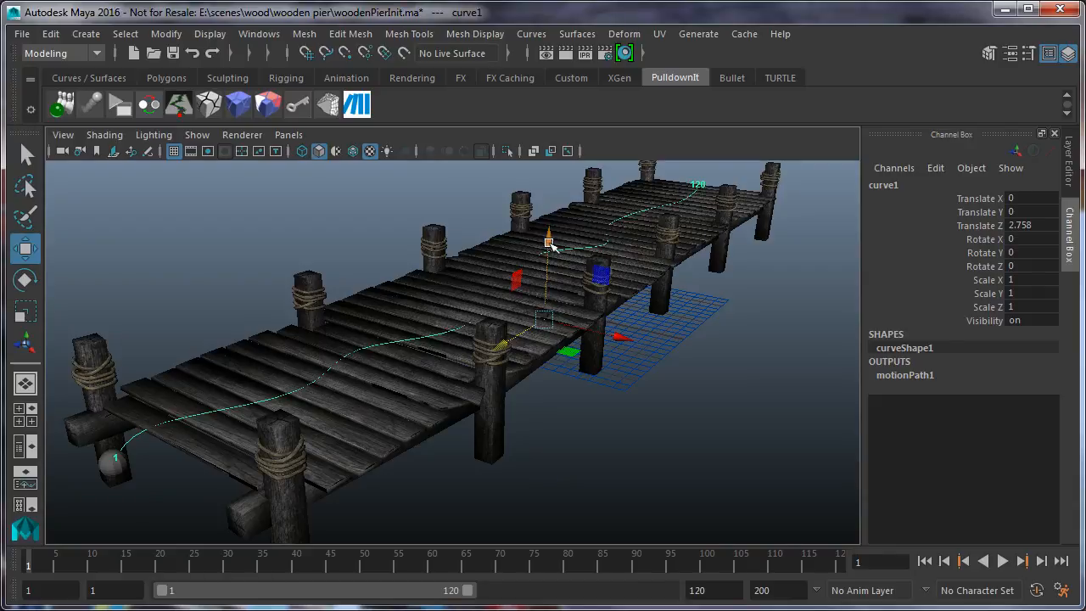
pyautogui.moveTo(549, 243); pyautogui.dragTo(551, 254)
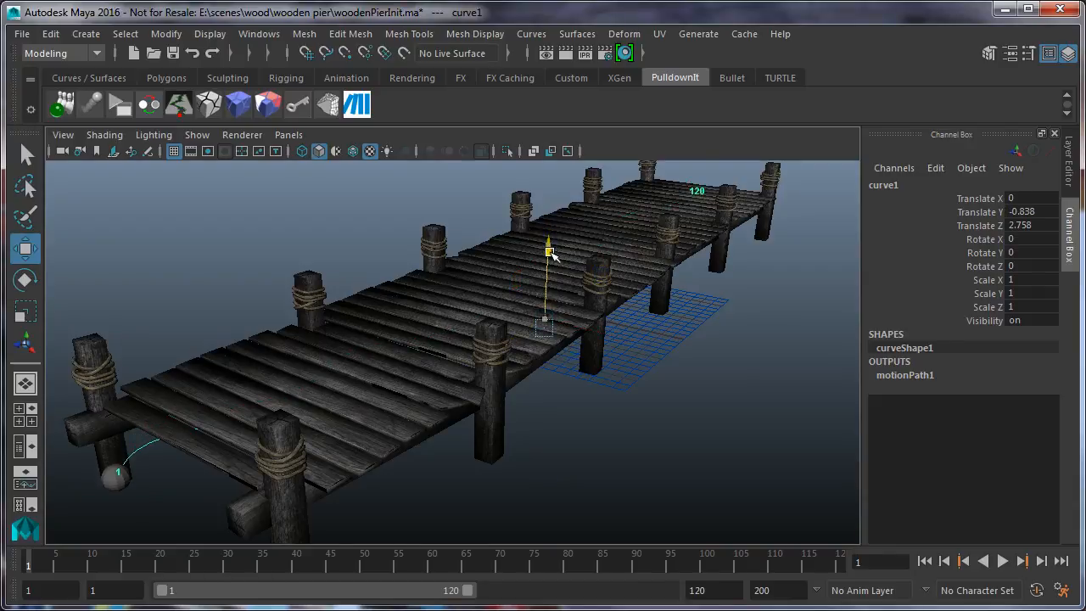
pyautogui.moveTo(551, 251); pyautogui.dragTo(551, 252)
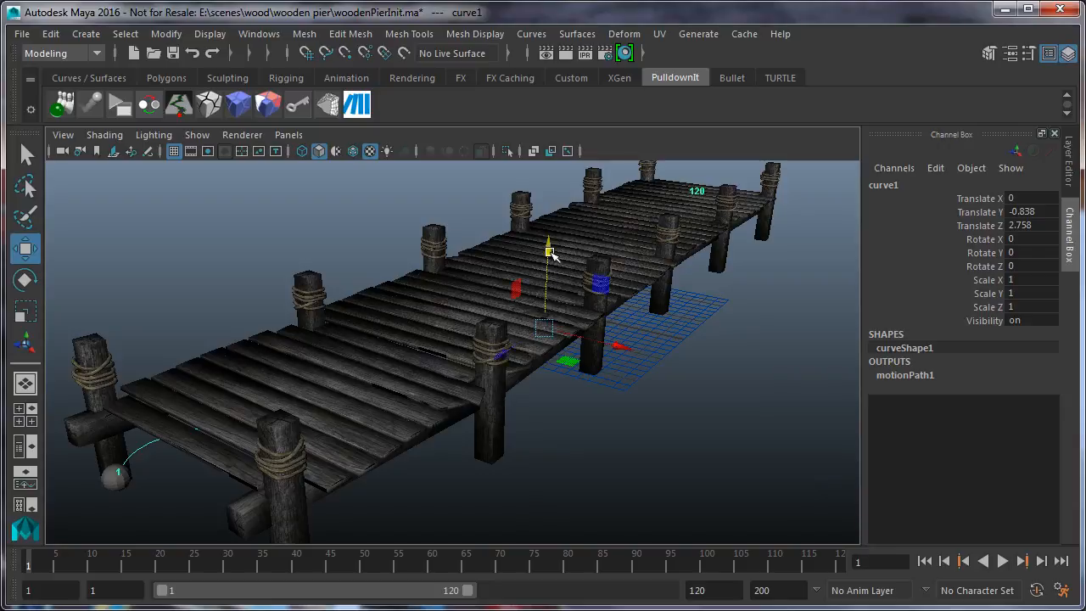
pyautogui.click(924, 560)
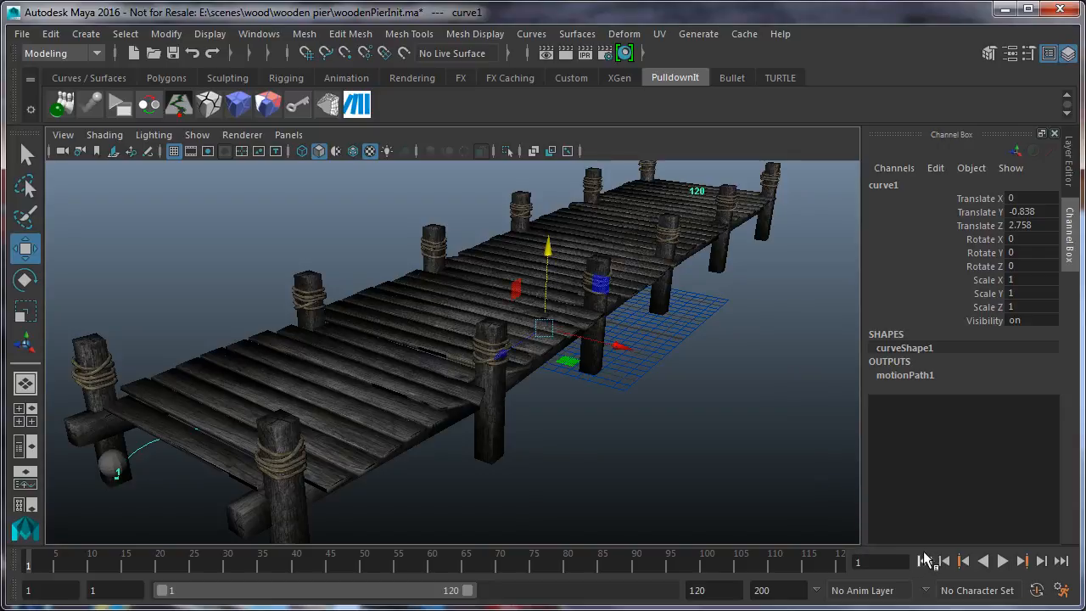
# Simulate the deck collapse with the lowered path, running it again to examine the breakage from different angles
pyautogui.click(1002, 561)
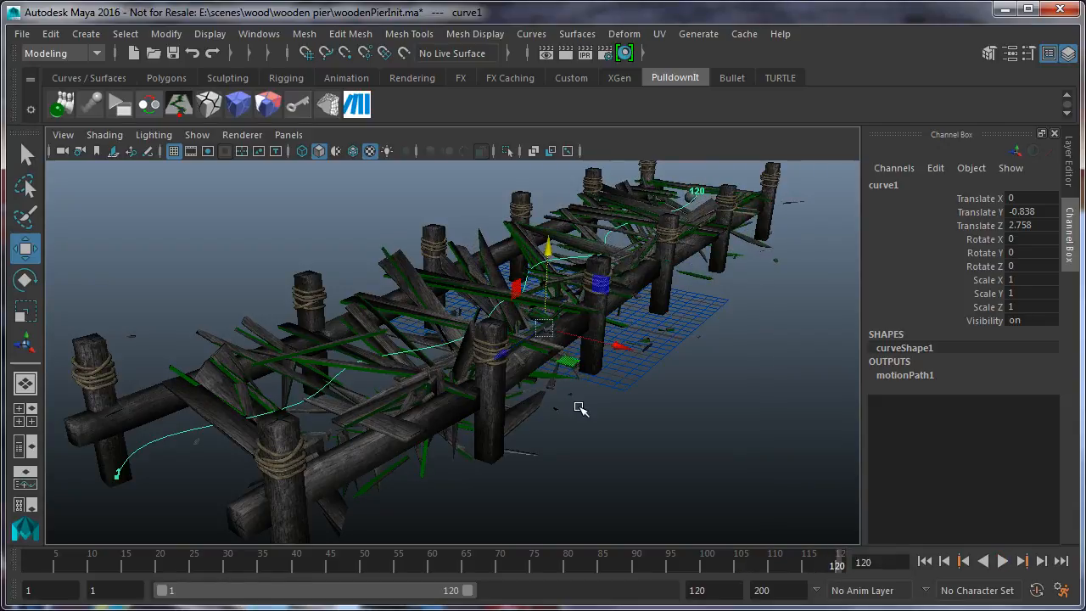
pyautogui.keyDown('alt'); pyautogui.moveTo(425, 362); pyautogui.dragTo(451, 360); pyautogui.keyUp('alt')
pyautogui.keyDown('alt'); pyautogui.moveTo(450, 359); pyautogui.dragTo(441, 402, button='middle'); pyautogui.keyUp('alt')
pyautogui.keyDown('alt'); pyautogui.moveTo(442, 402); pyautogui.dragTo(548, 456); pyautogui.keyUp('alt')
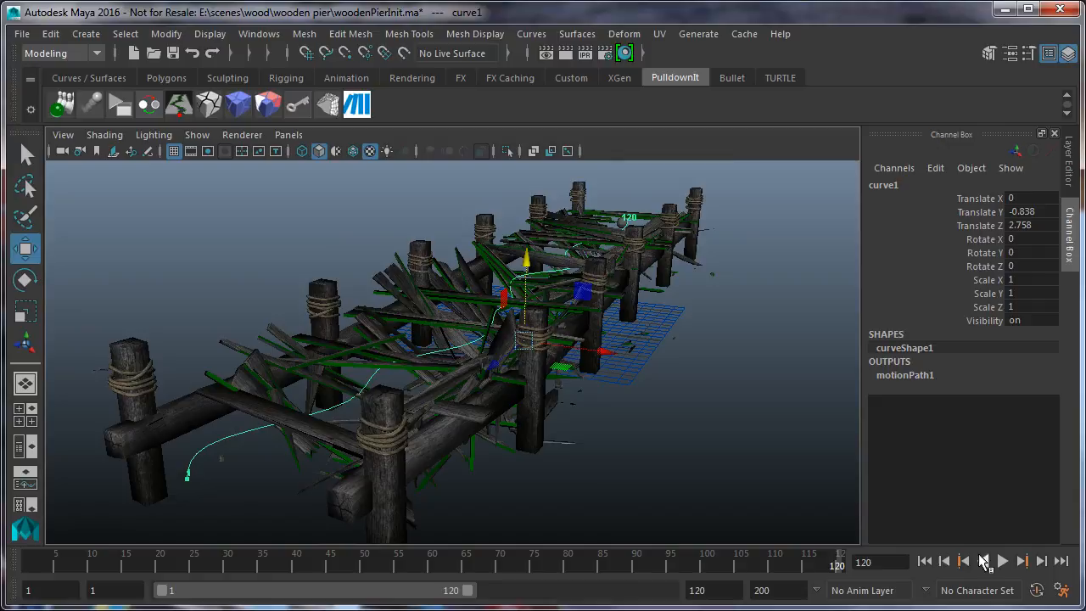
pyautogui.click(925, 561)
pyautogui.click(1003, 561)
pyautogui.keyDown('alt'); pyautogui.moveTo(536, 355); pyautogui.dragTo(509, 359); pyautogui.keyUp('alt')
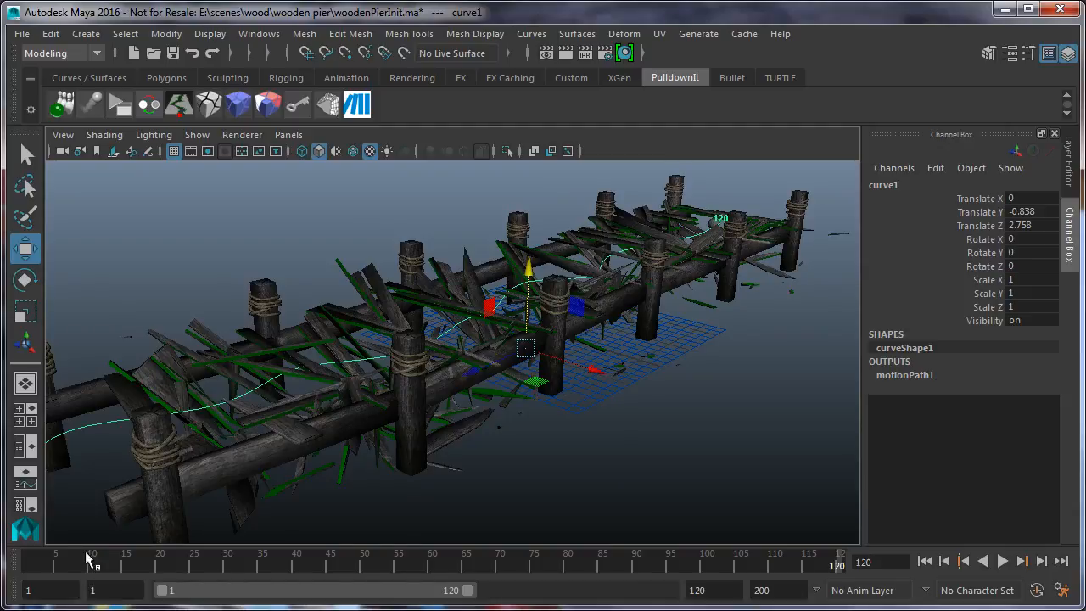
# Play back the simulated collapse and scrub to frame 72 to inspect the splintered deck up close
pyautogui.hotkey('alt', 'v')
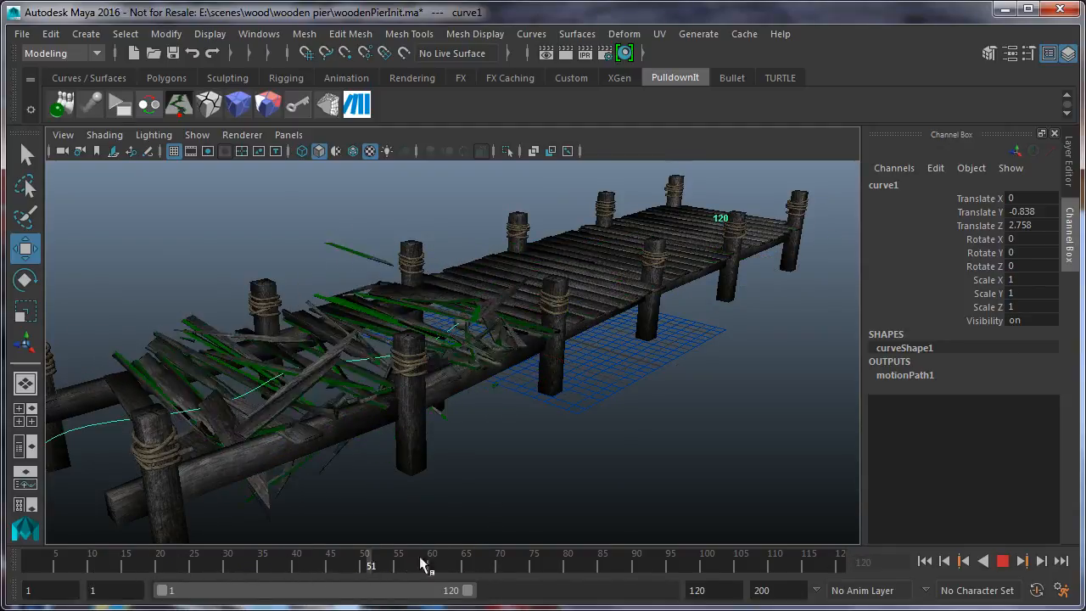
pyautogui.hotkey('alt', 'v')
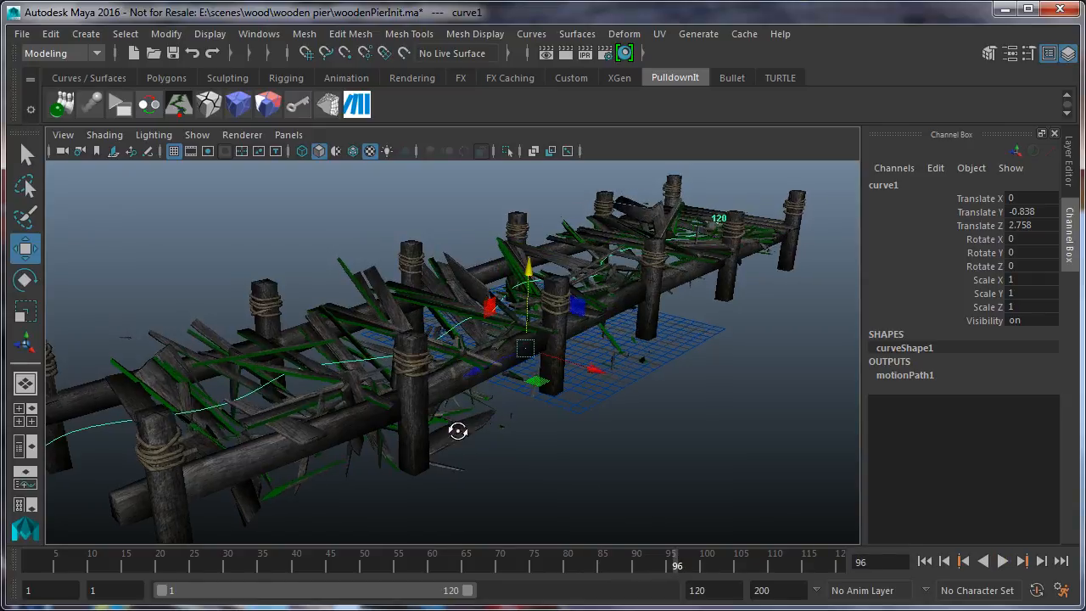
pyautogui.keyDown('alt'); pyautogui.moveTo(458, 431); pyautogui.dragTo(467, 427); pyautogui.keyUp('alt')
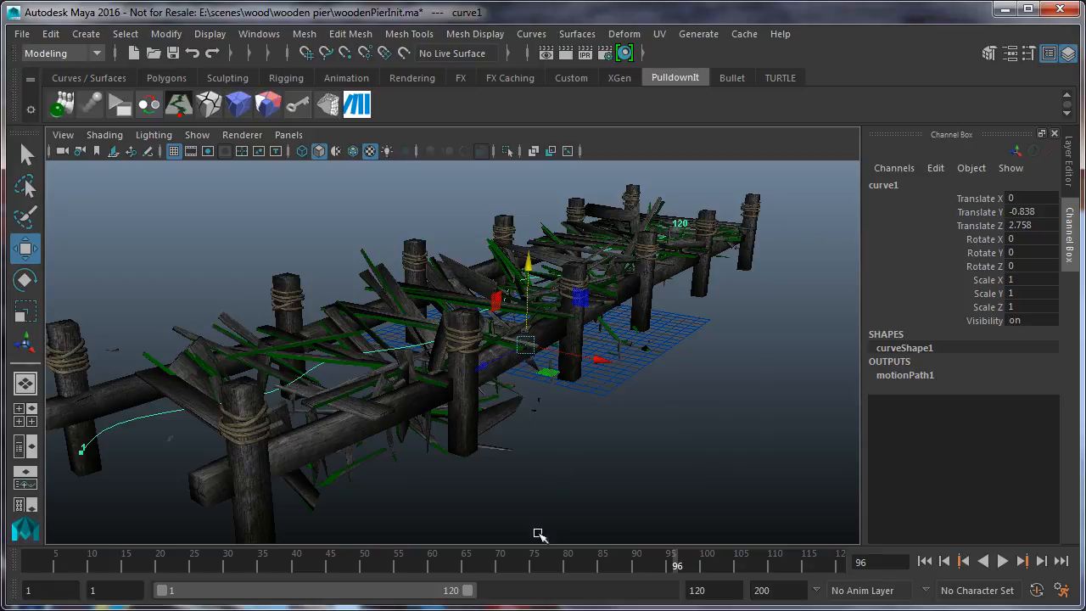
pyautogui.moveTo(534, 563); pyautogui.dragTo(512, 561)
# At frame 1, create a display layer from the beams traviesaRight1 and traviesaRight2 and the post soporteRight2
pyautogui.click(427, 397)
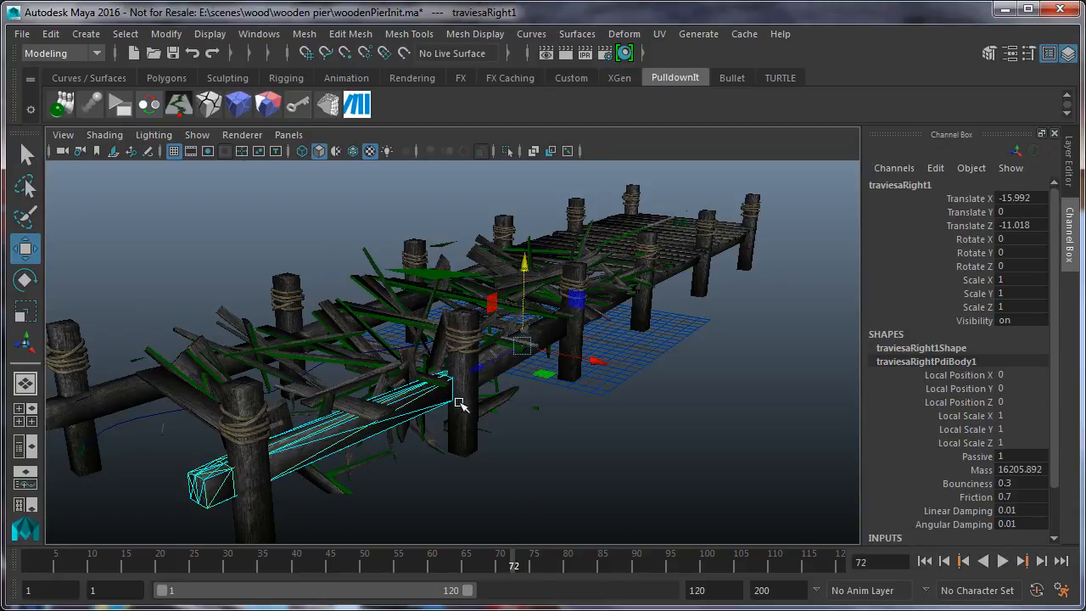
pyautogui.keyDown('shift'); pyautogui.click(466, 400); pyautogui.keyUp('shift')
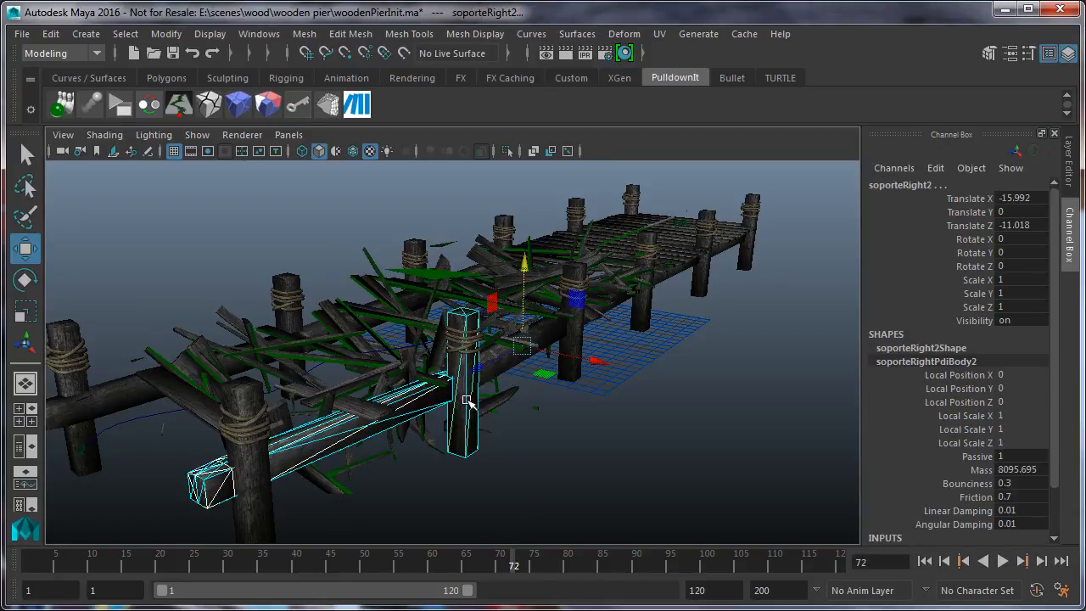
pyautogui.keyDown('shift'); pyautogui.click(500, 369); pyautogui.keyUp('shift')
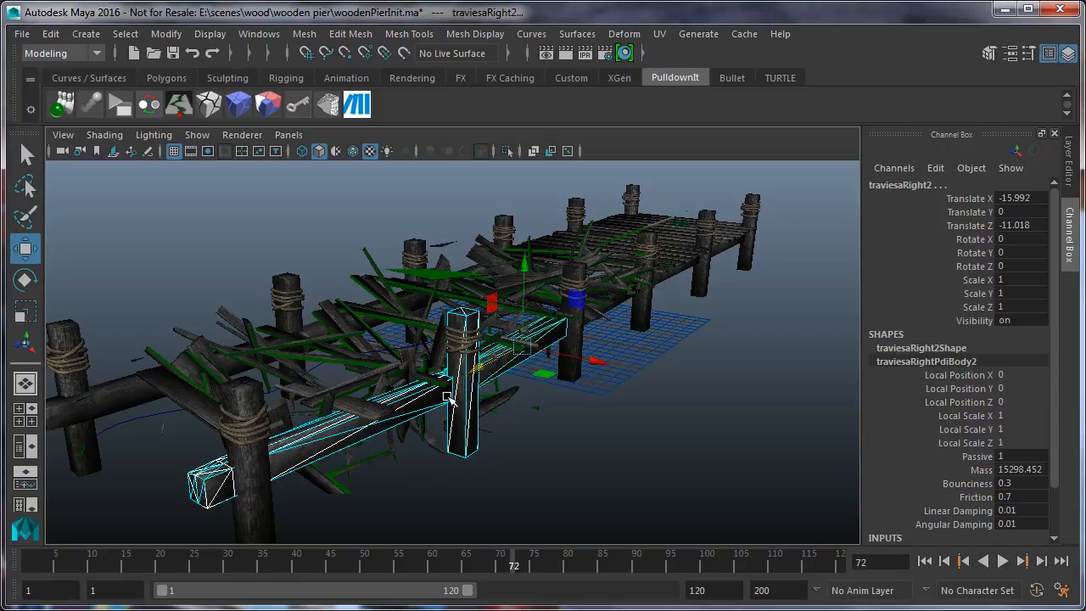
pyautogui.click(924, 562)
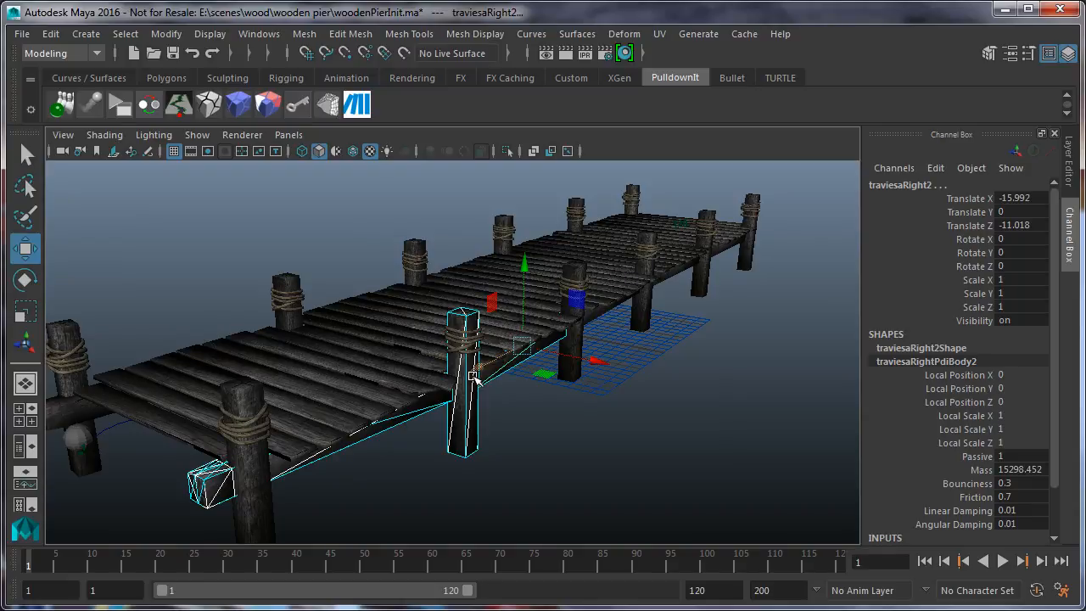
pyautogui.keyDown('alt'); pyautogui.moveTo(507, 443); pyautogui.dragTo(477, 438); pyautogui.keyUp('alt')
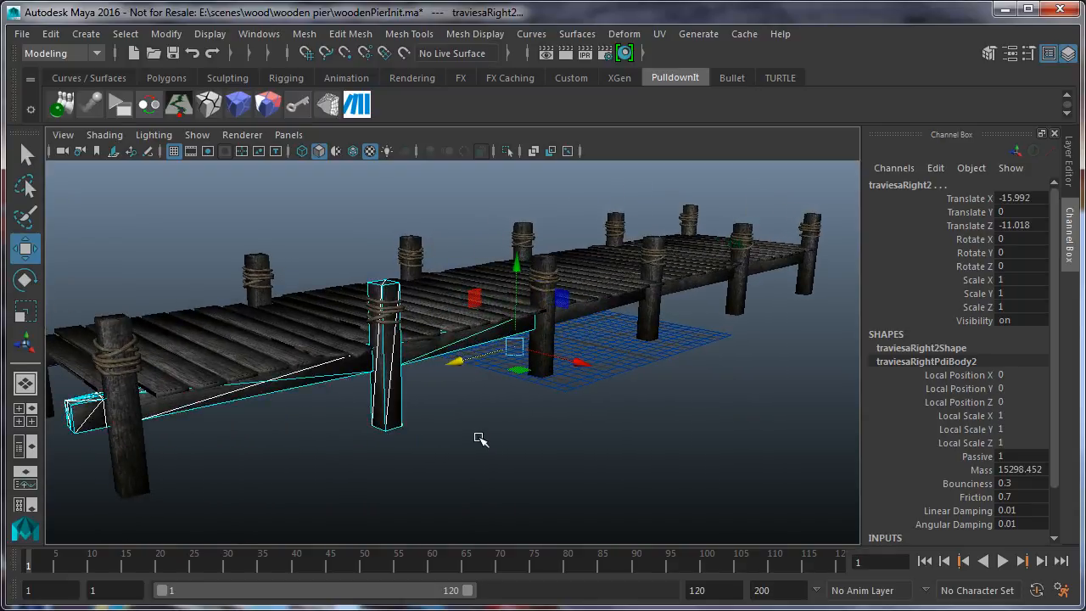
pyautogui.keyDown('alt'); pyautogui.moveTo(477, 438); pyautogui.dragTo(498, 446, button='middle'); pyautogui.keyUp('alt')
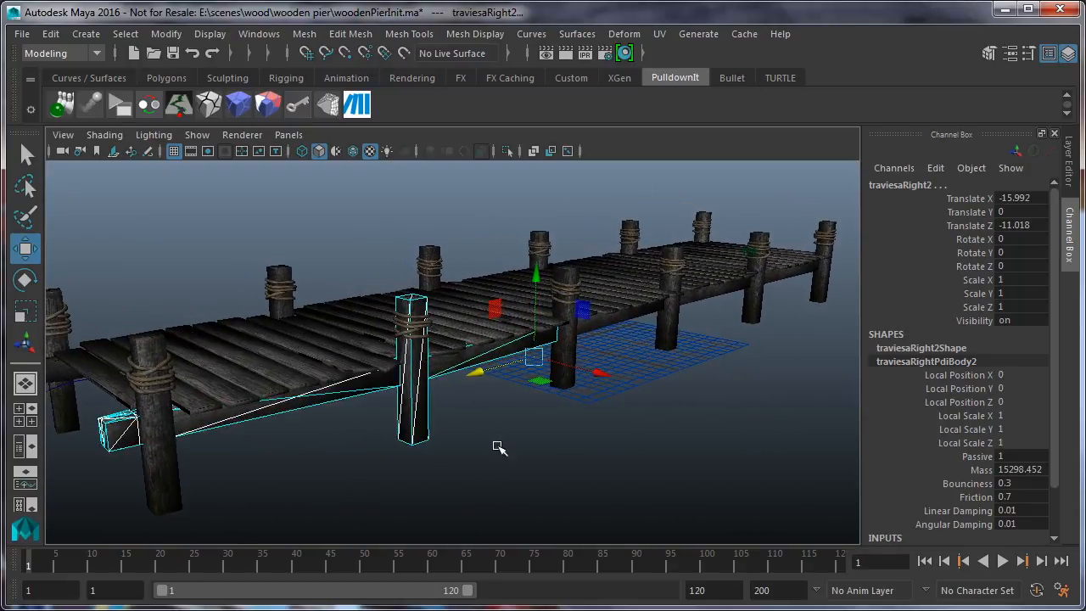
pyautogui.click(1068, 56)
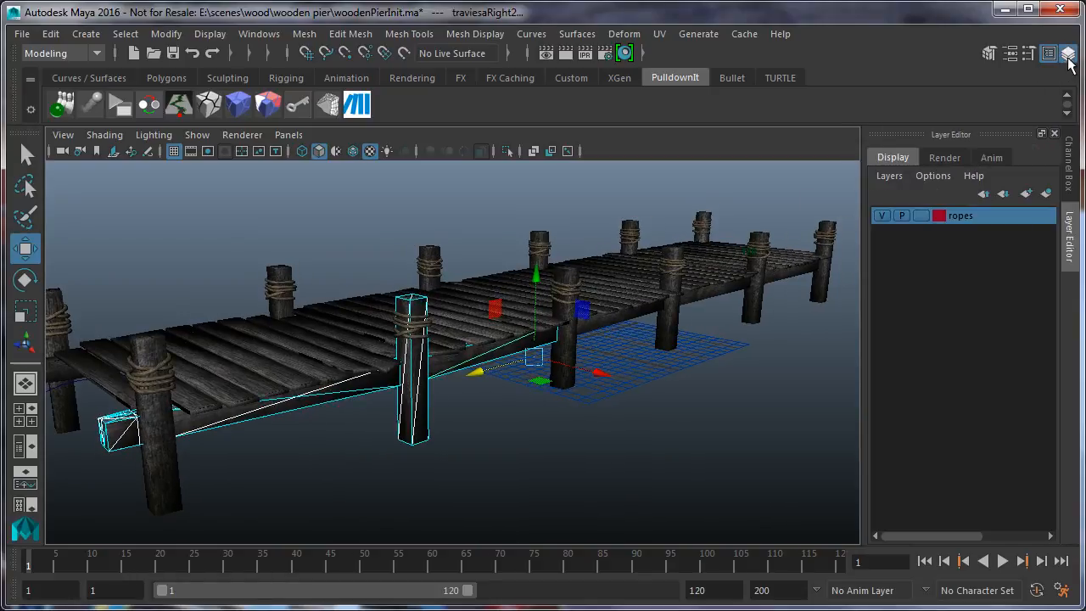
pyautogui.click(893, 177)
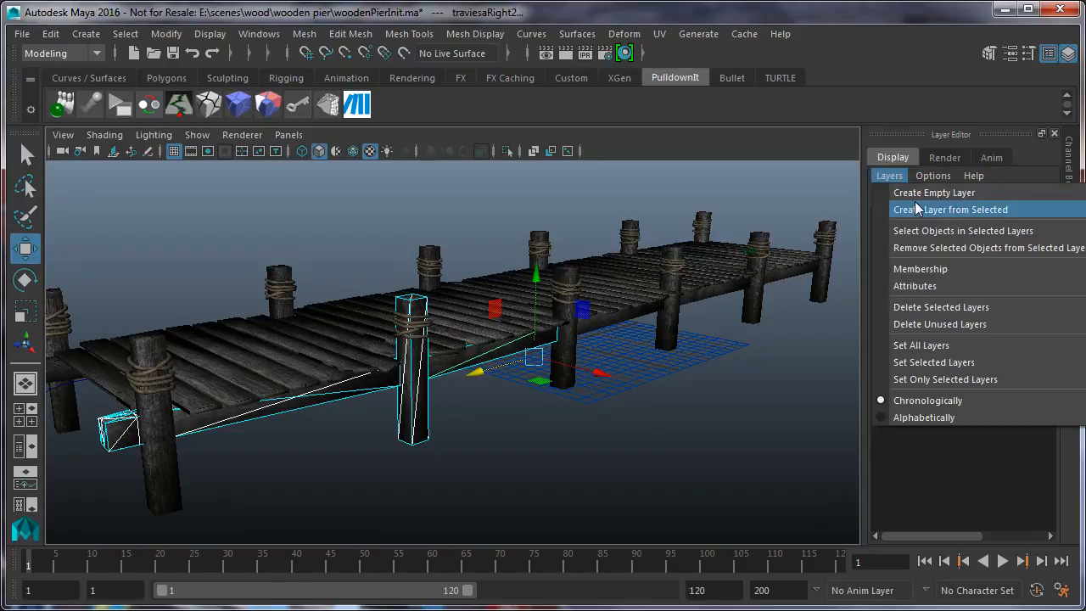
pyautogui.click(916, 208)
pyautogui.click(964, 217)
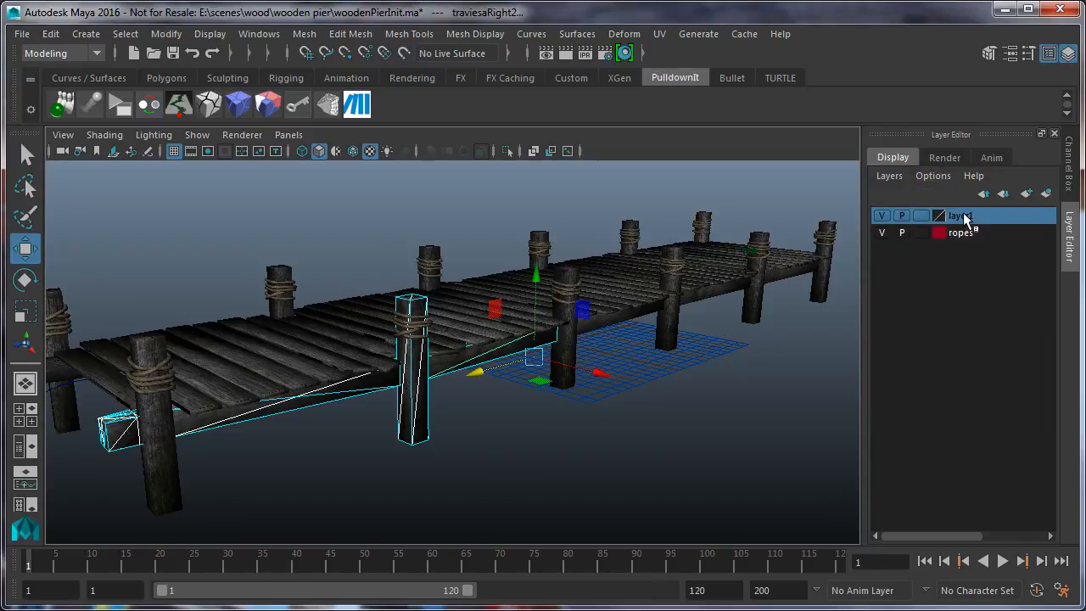
pyautogui.rightClick(963, 218)
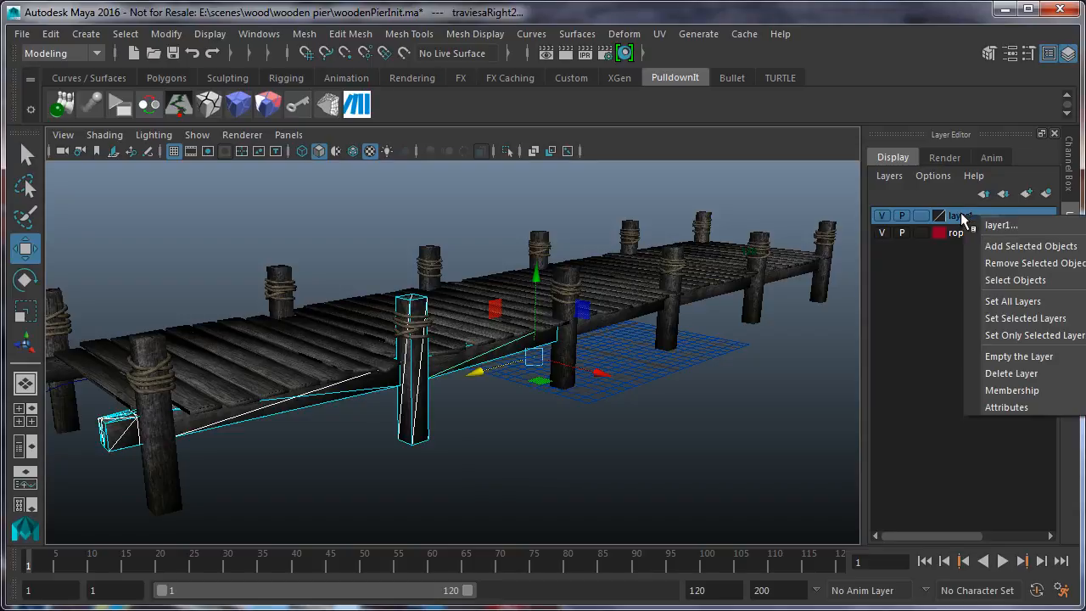
pyautogui.click(999, 408)
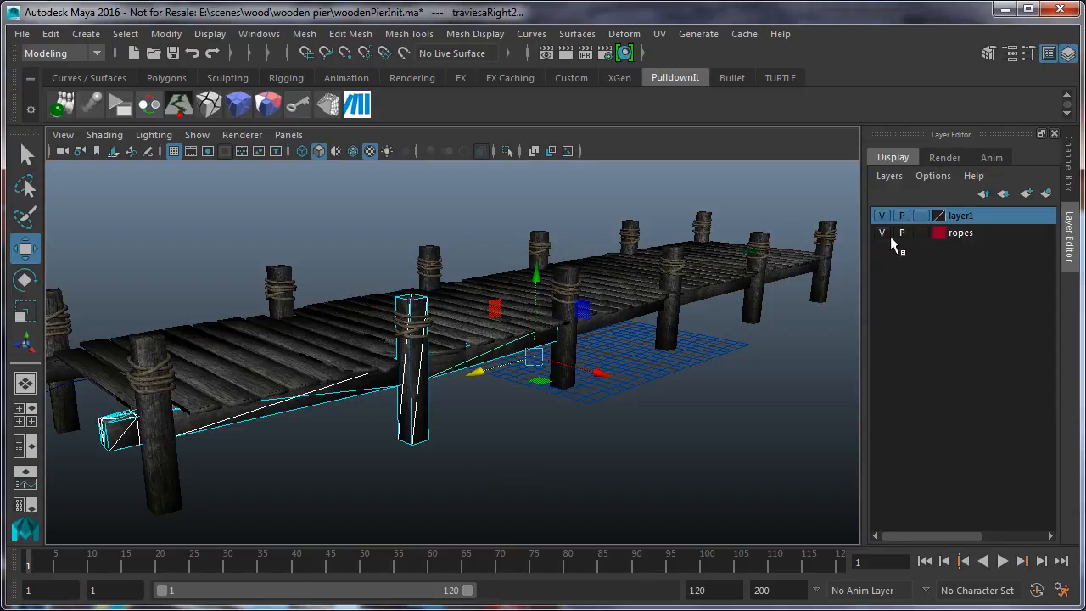
# Toggle the visibility of the new layer and the ropes layer off and on to check their contents
pyautogui.click(881, 215)
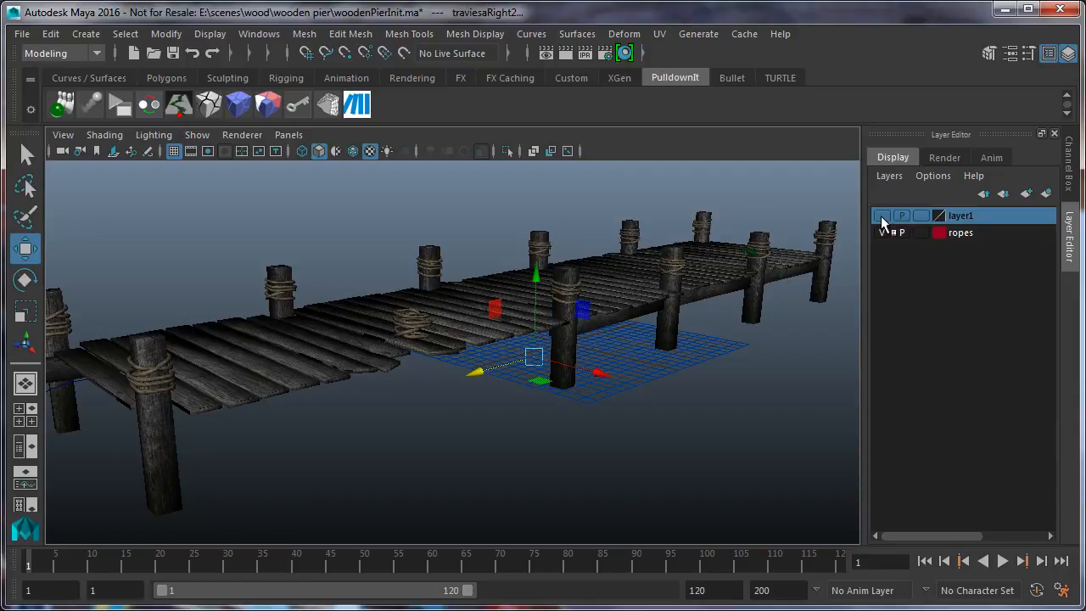
pyautogui.click(880, 215)
pyautogui.click(883, 229)
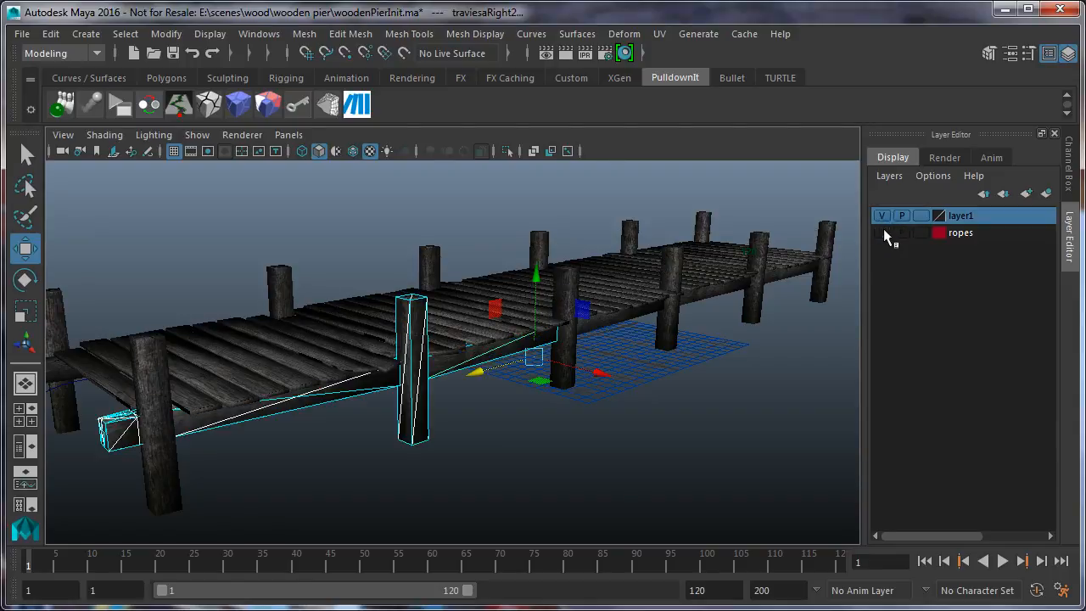
pyautogui.click(882, 232)
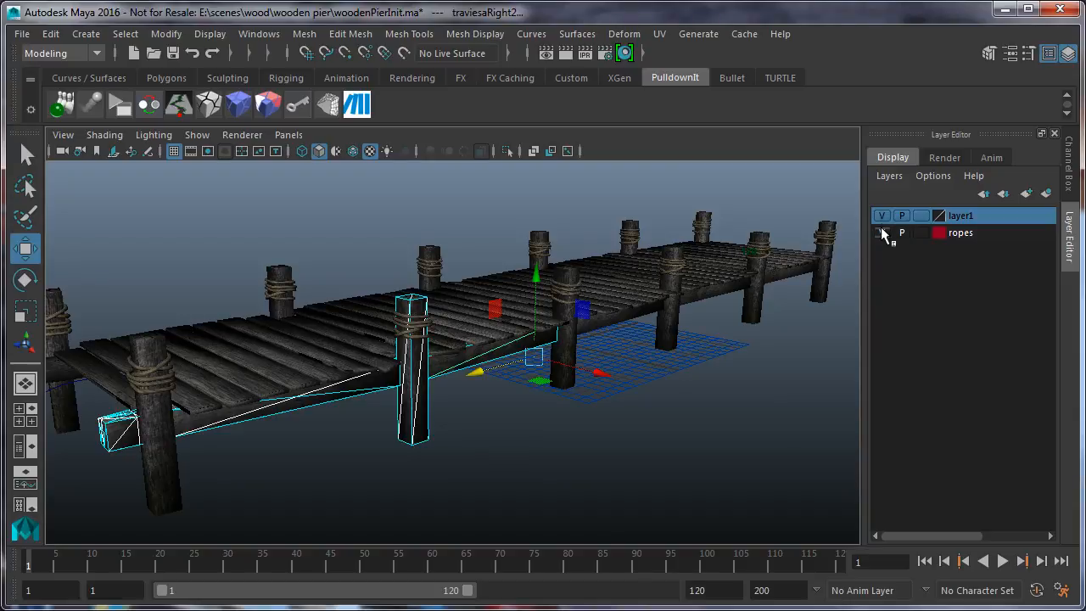
pyautogui.click(883, 232)
pyautogui.click(882, 232)
# Hide both the new beam-and-post layer and the ropes layer
pyautogui.click(883, 217)
pyautogui.click(879, 237)
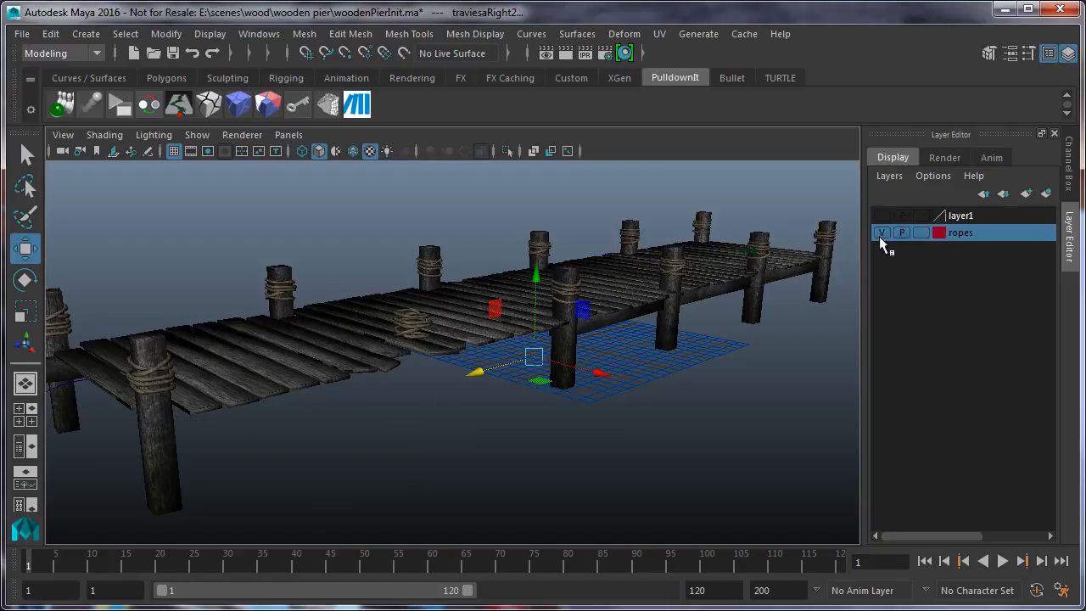
pyautogui.click(881, 234)
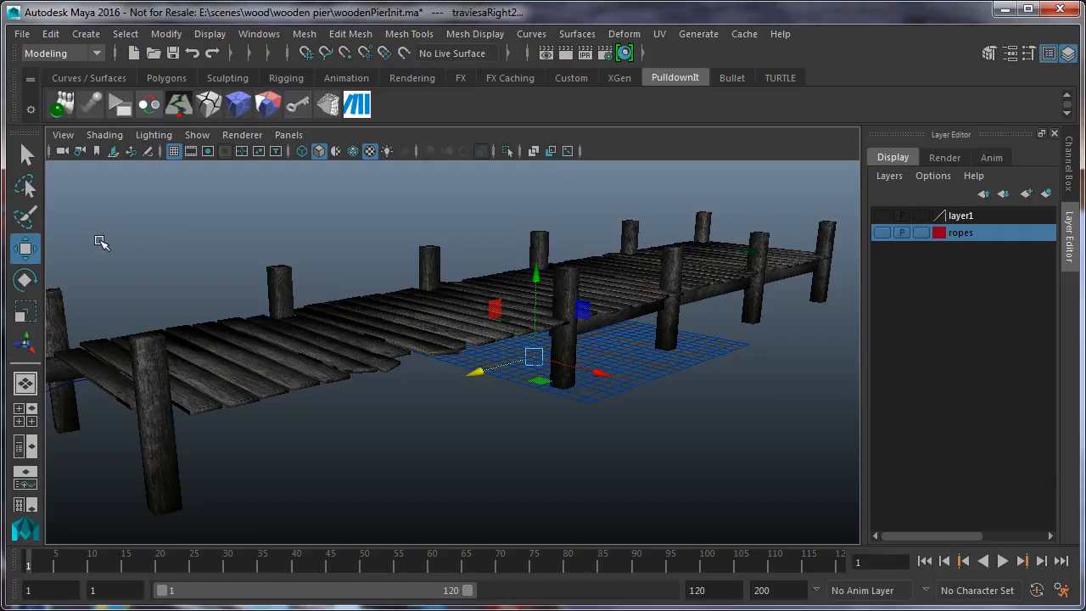
# Create a display layer from the splintered deck, posts and all other pier objects still visible
pyautogui.scroll(-2, 160, 240)
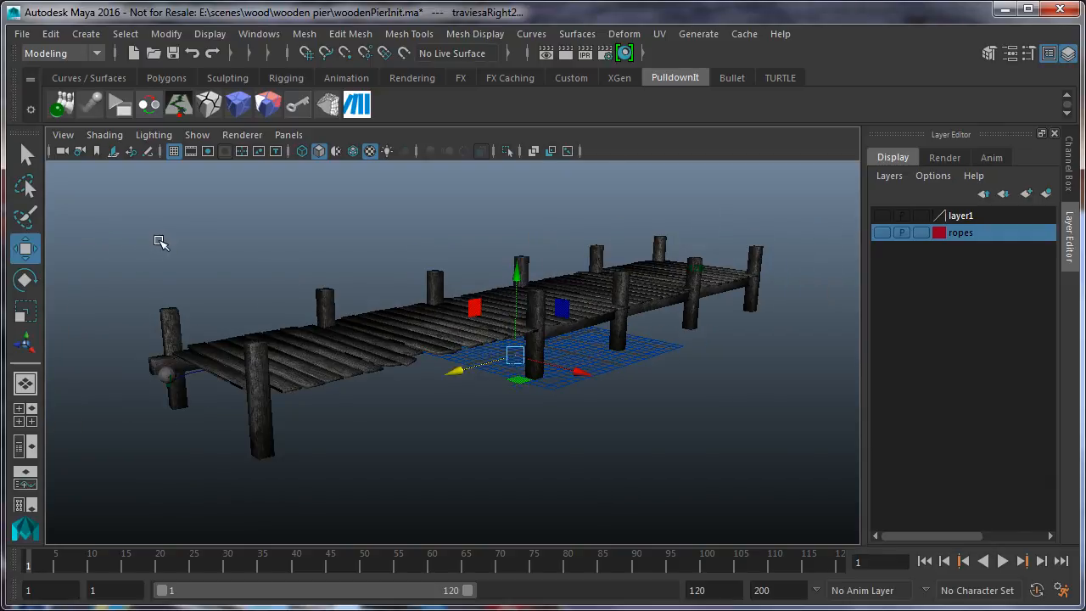
pyautogui.moveTo(116, 263); pyautogui.dragTo(829, 456)
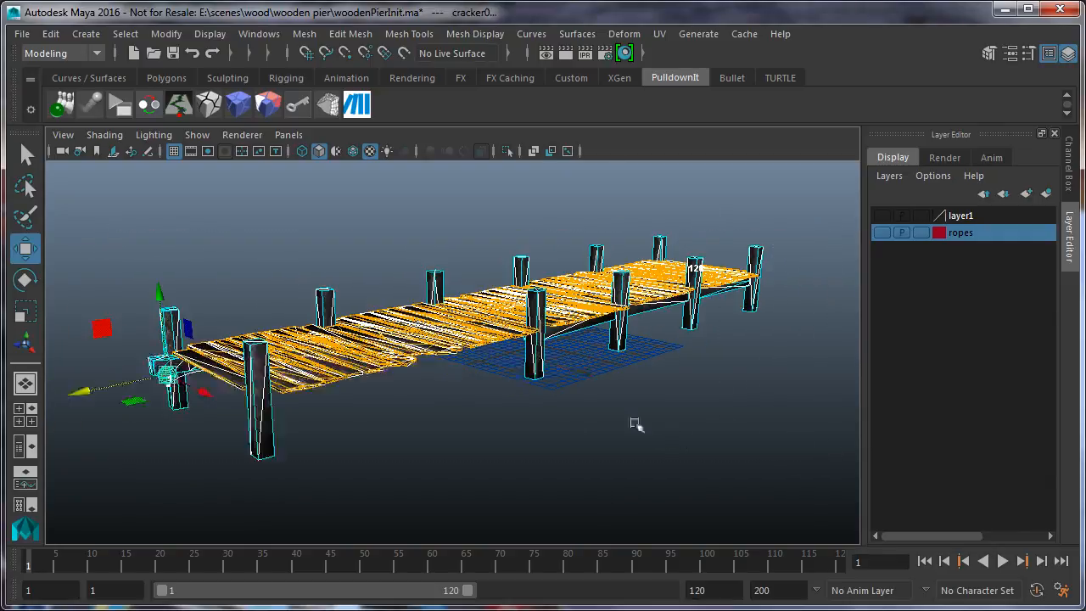
pyautogui.click(889, 176)
pyautogui.click(904, 210)
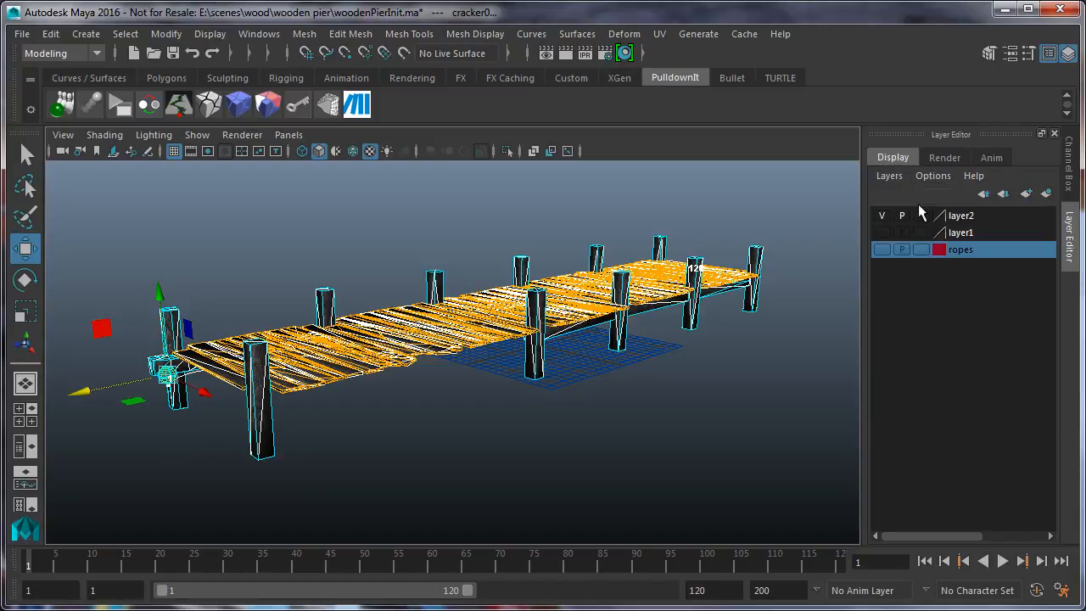
# Hide the new deck-and-posts layer and show layer1, keeping the ropes layer hidden
pyautogui.click(882, 216)
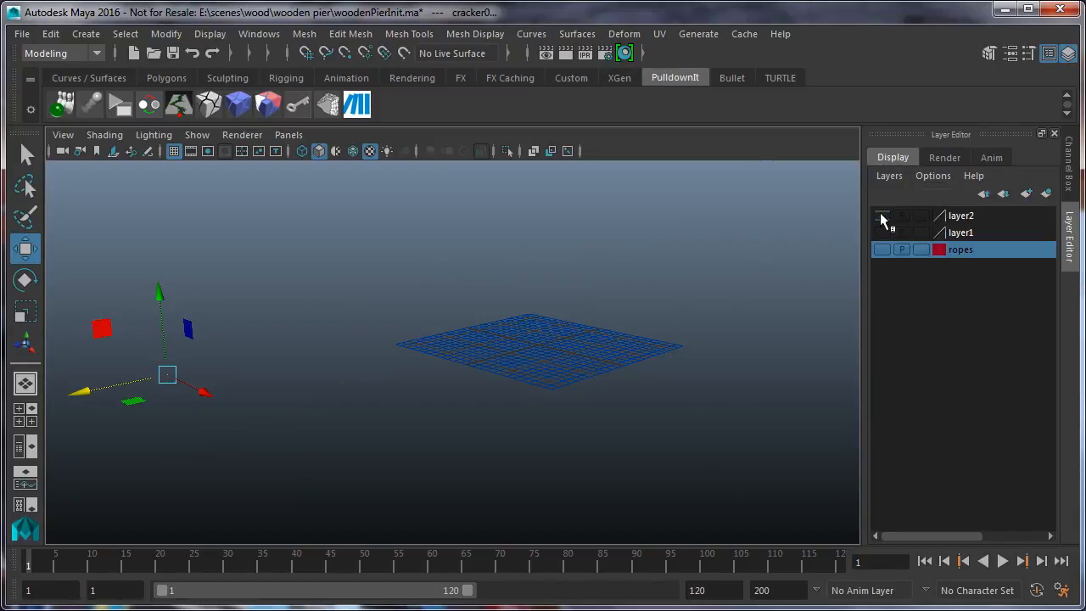
pyautogui.click(880, 232)
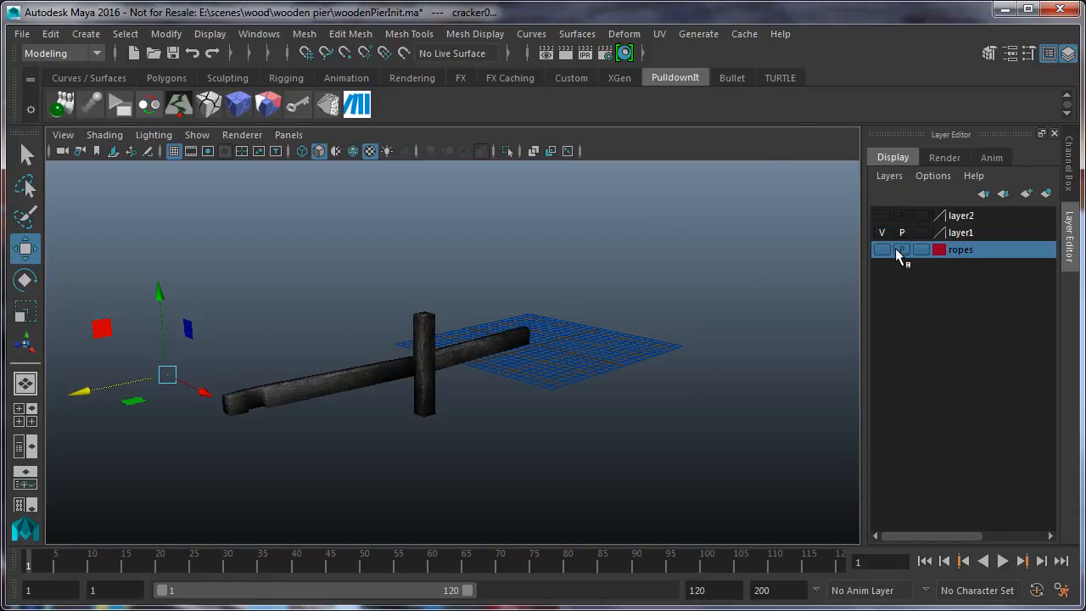
pyautogui.click(887, 248)
pyautogui.click(888, 249)
# Open ShatterIt for the beam traviesaRight1 and set the Wood splinters style with 20 shards
pyautogui.scroll(3, 401, 322)
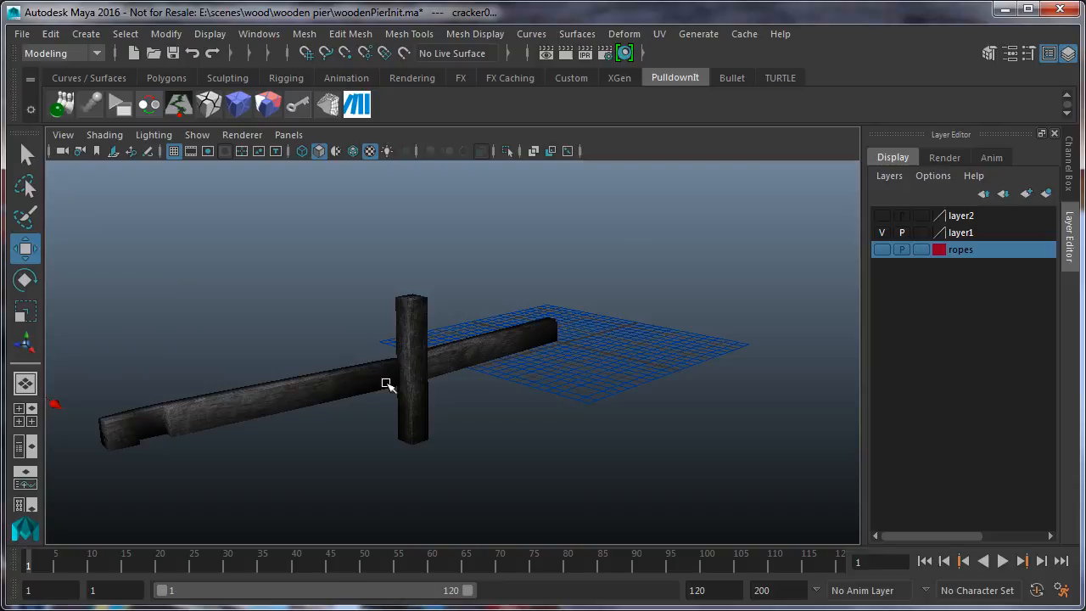
pyautogui.click(386, 384)
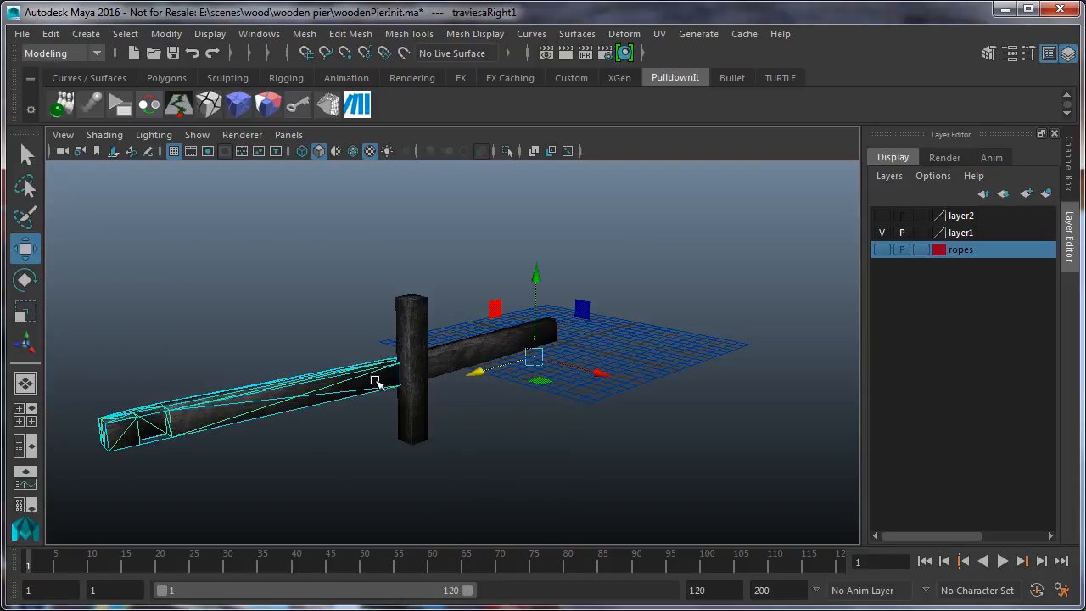
pyautogui.click(208, 108)
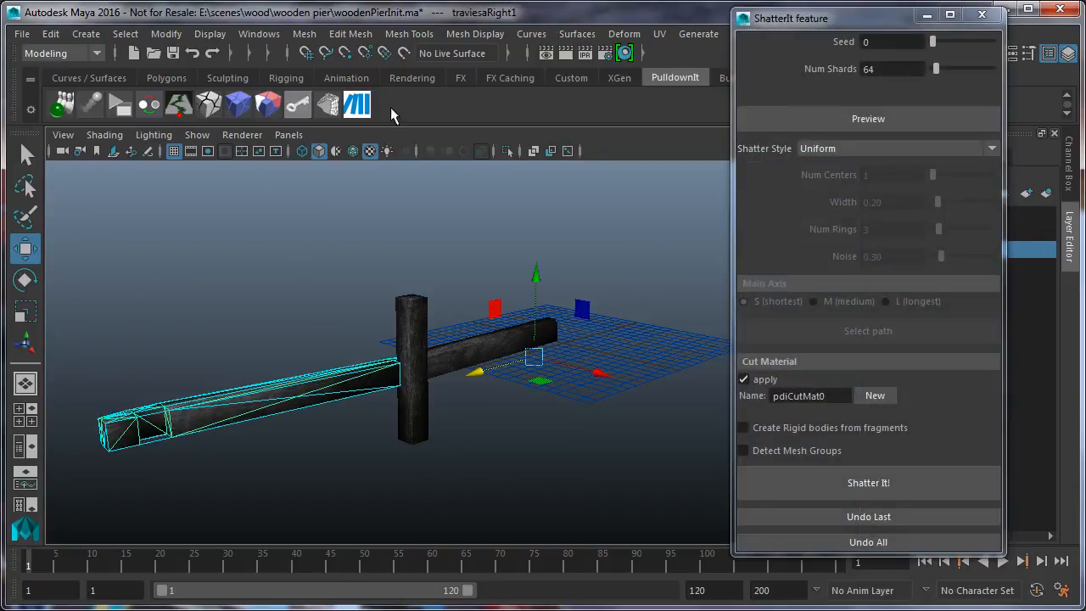
pyautogui.click(857, 149)
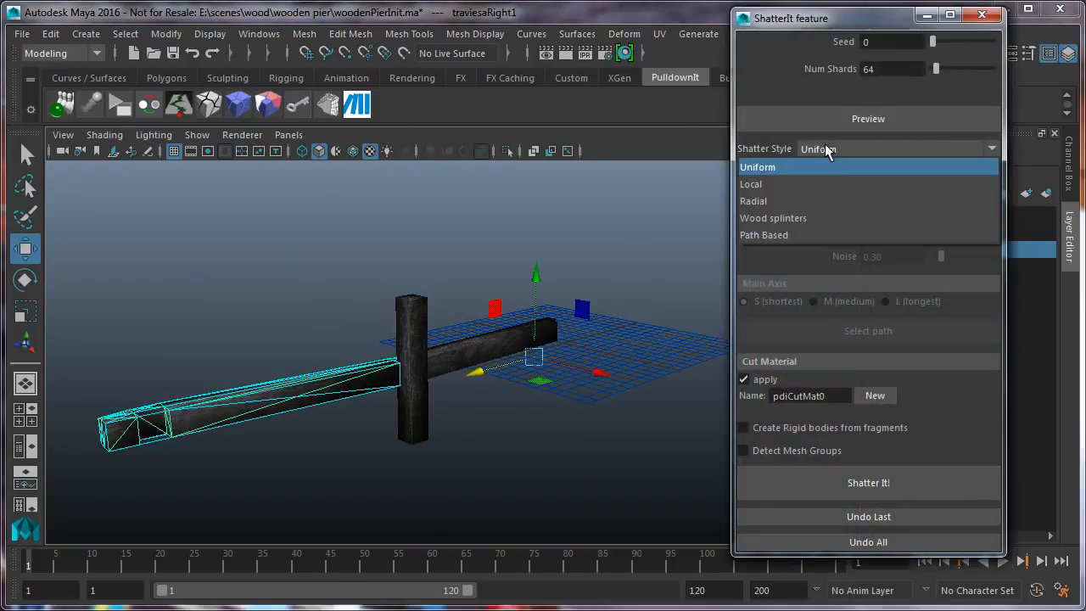
pyautogui.click(802, 218)
pyautogui.click(894, 74)
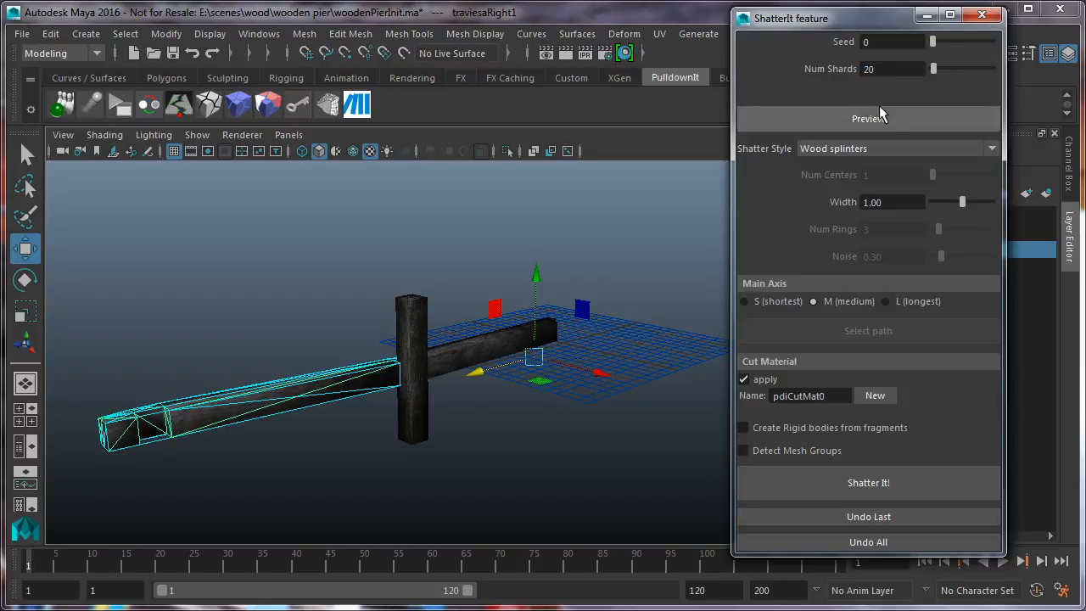
# Try shattering traviesaRight1 along the medium main axis, check several fragments, and undo the shatter
pyautogui.click(874, 111)
pyautogui.keyDown('alt'); pyautogui.moveTo(278, 404); pyautogui.dragTo(306, 401); pyautogui.keyUp('alt')
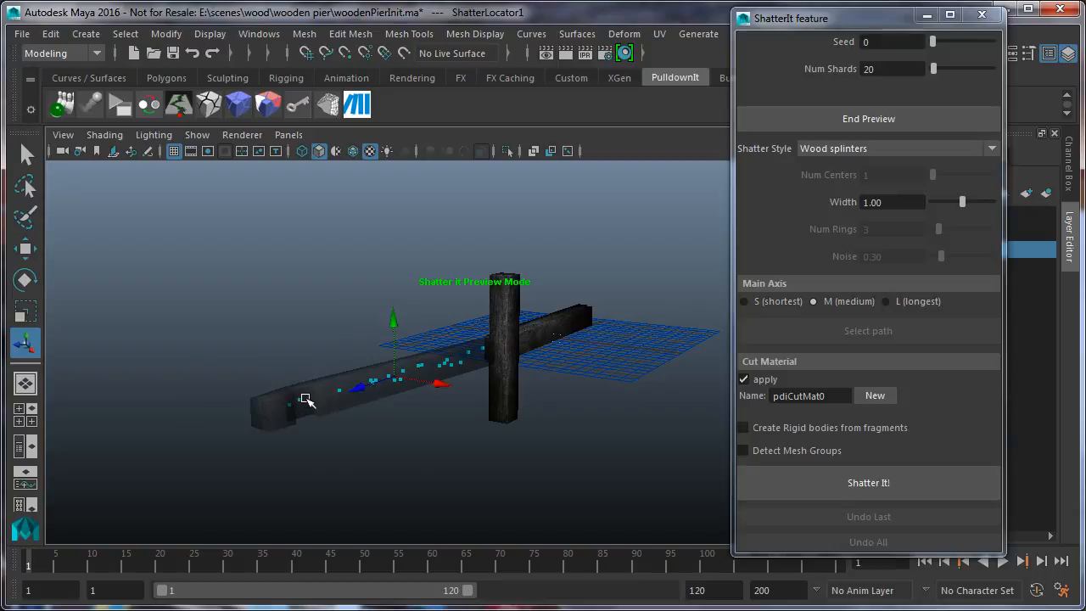
pyautogui.click(810, 471)
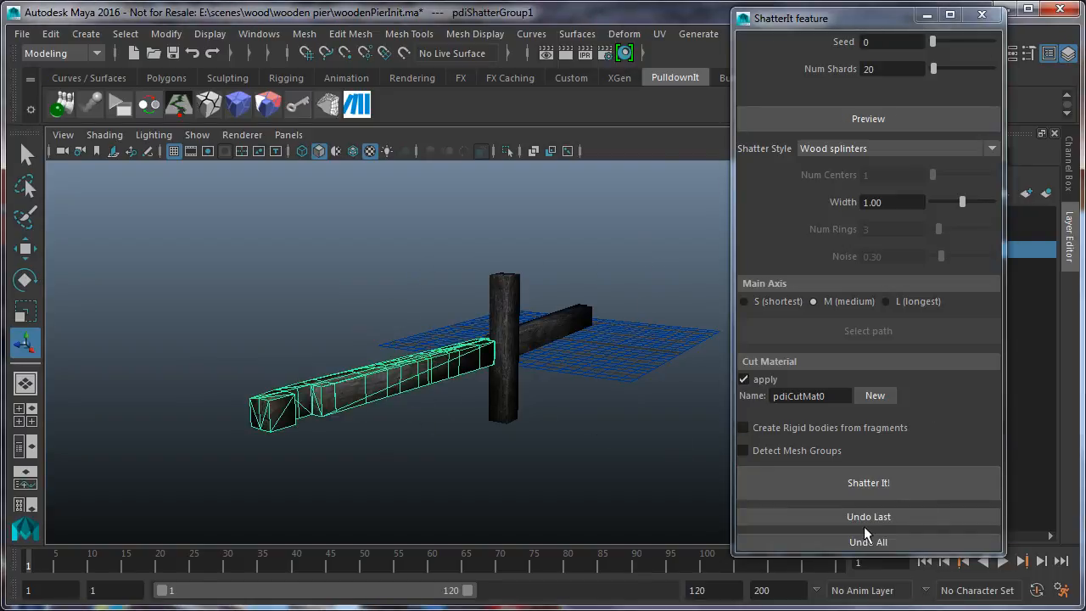
pyautogui.click(352, 391)
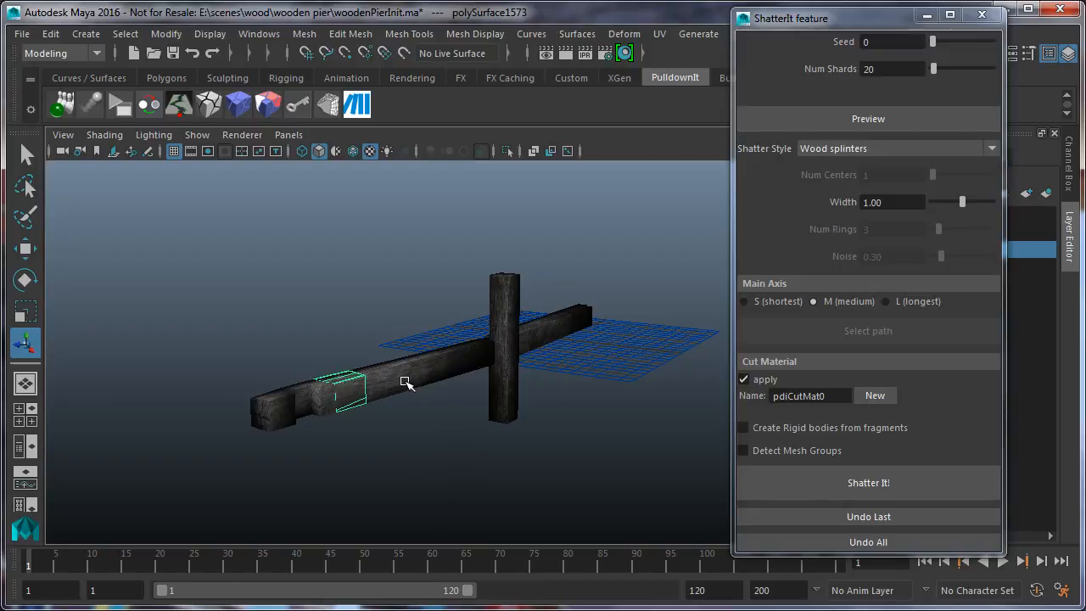
pyautogui.click(379, 382)
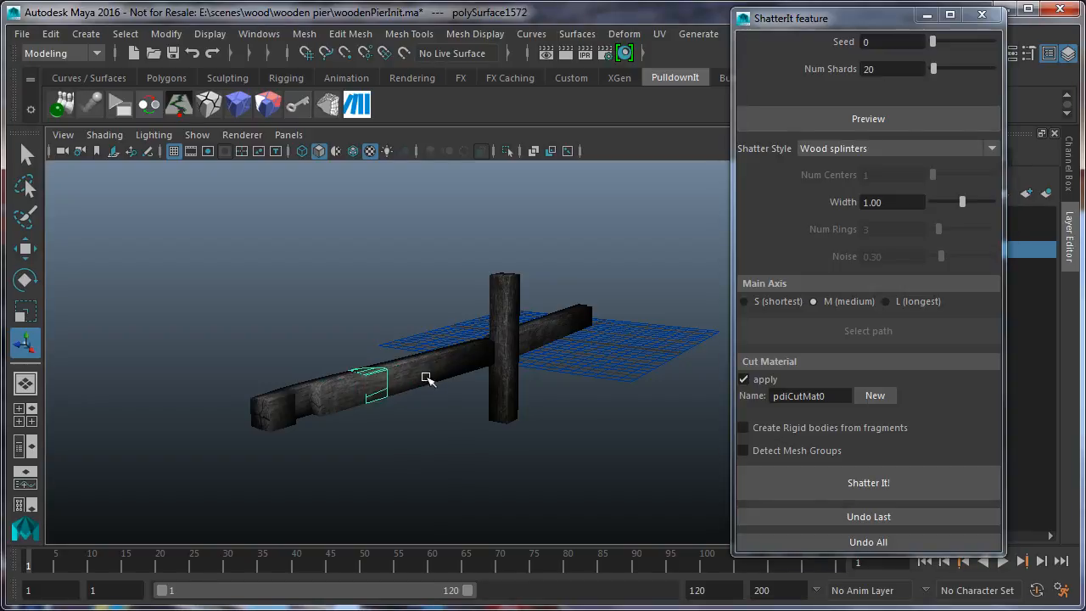
pyautogui.click(427, 378)
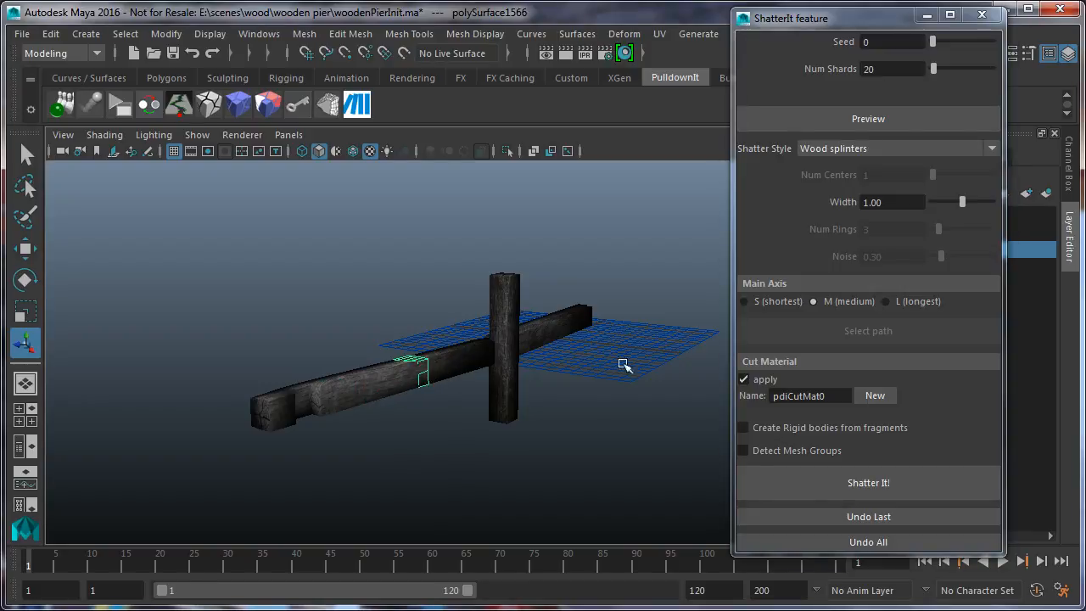
pyautogui.click(840, 538)
pyautogui.click(497, 380)
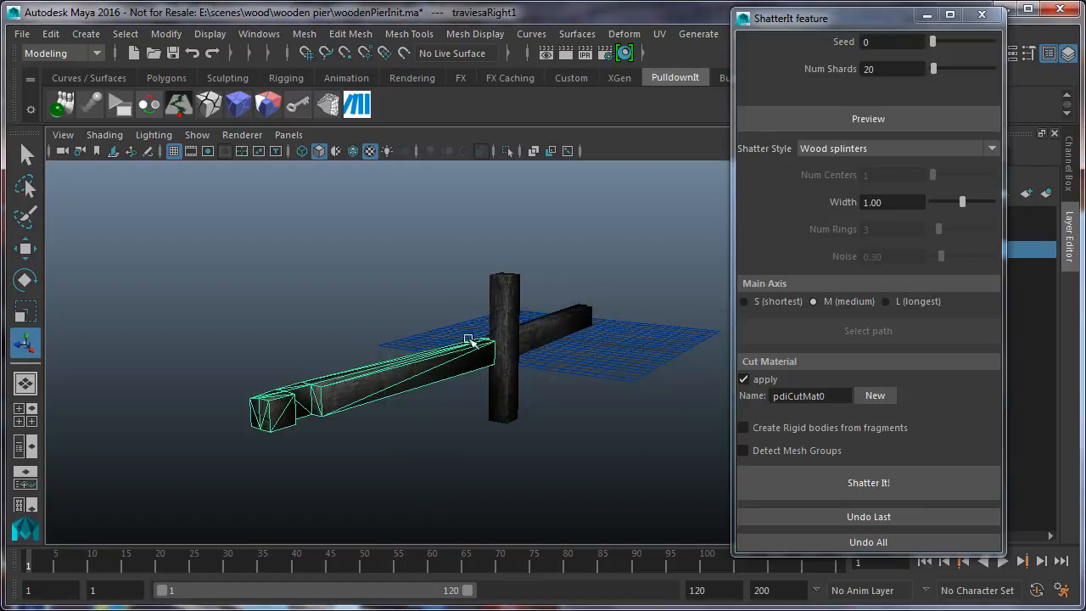
# Shatter traviesaRight1 into wood splinters along the longest main axis and check several of its fragments
pyautogui.click(835, 123)
pyautogui.click(885, 302)
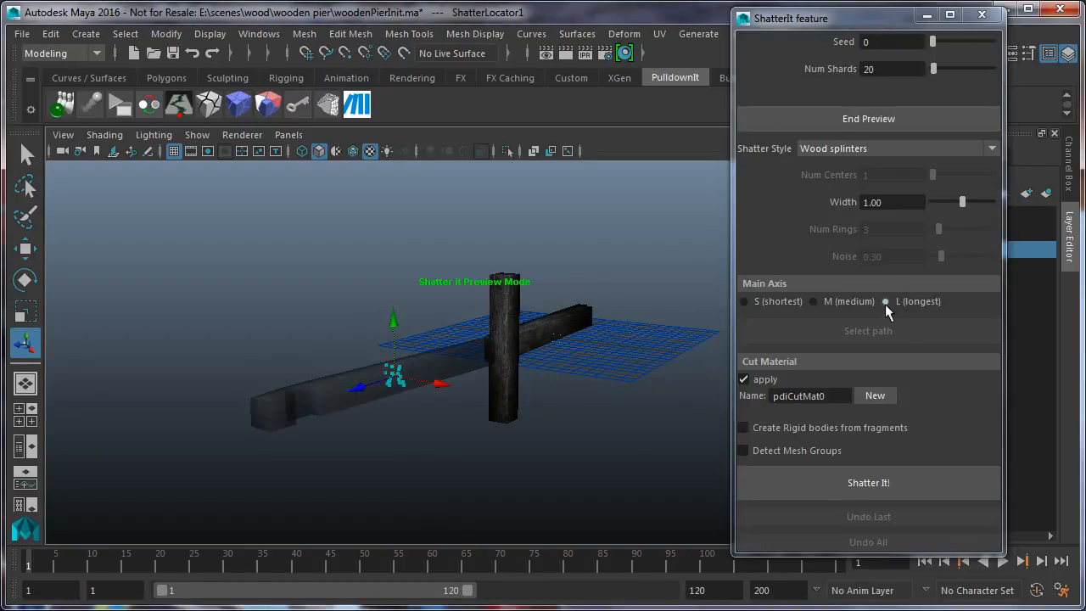
pyautogui.click(880, 472)
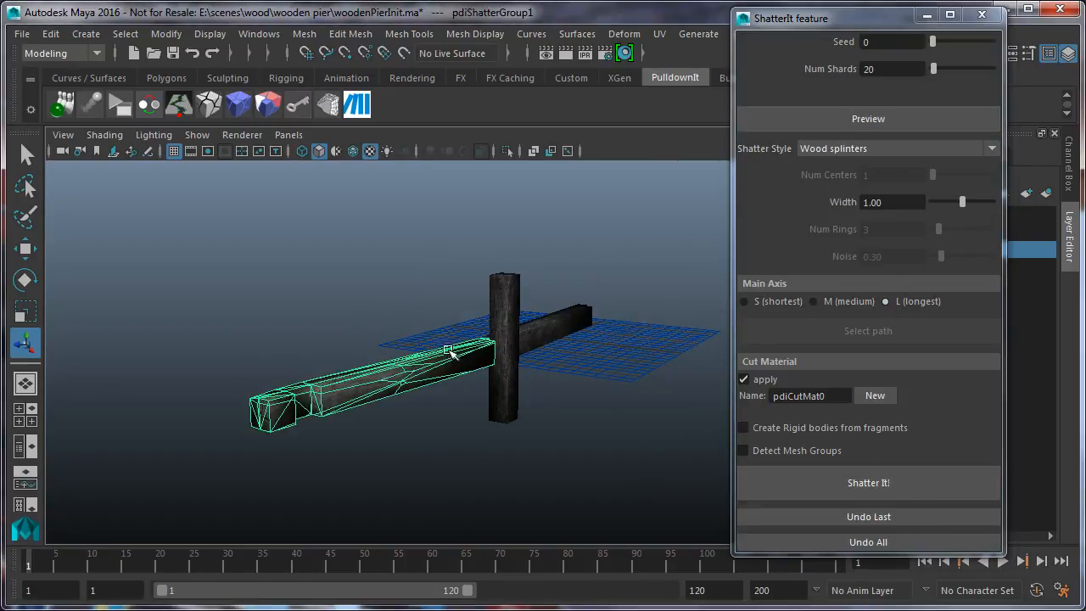
pyautogui.click(462, 369)
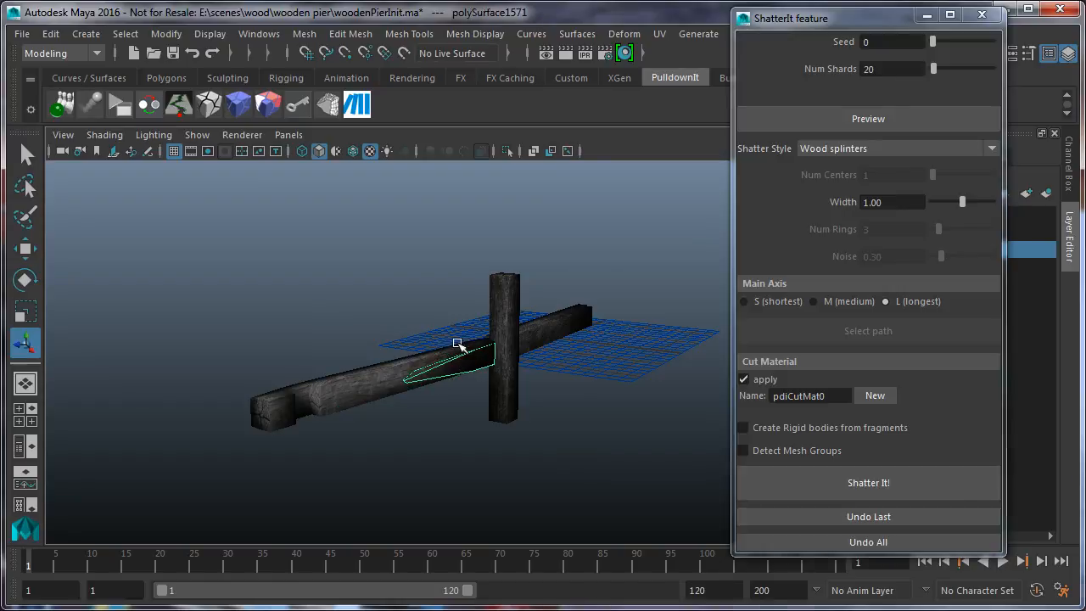
pyautogui.click(454, 364)
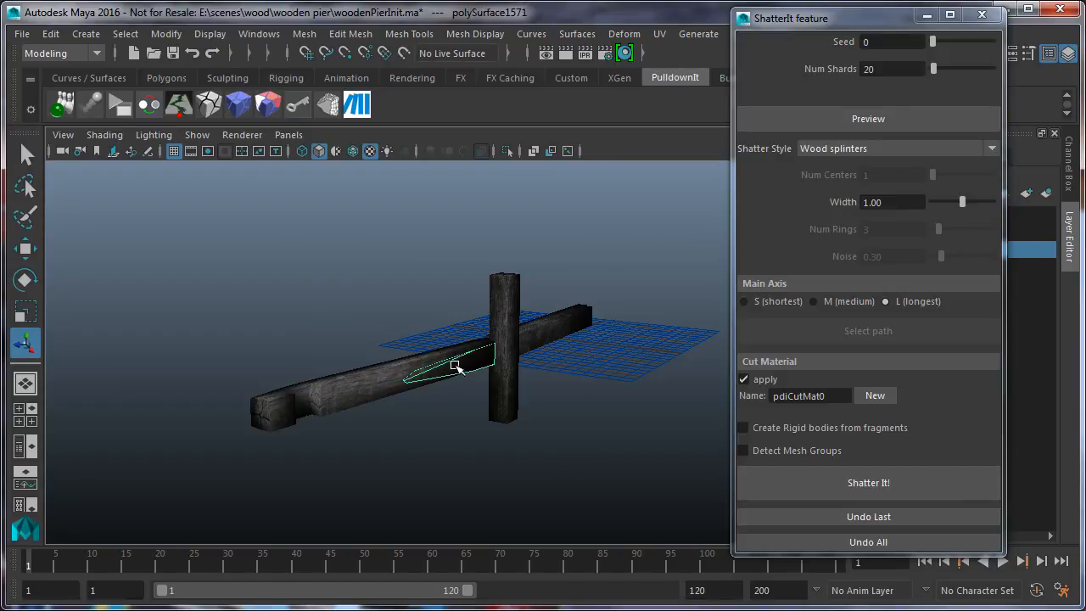
pyautogui.click(411, 363)
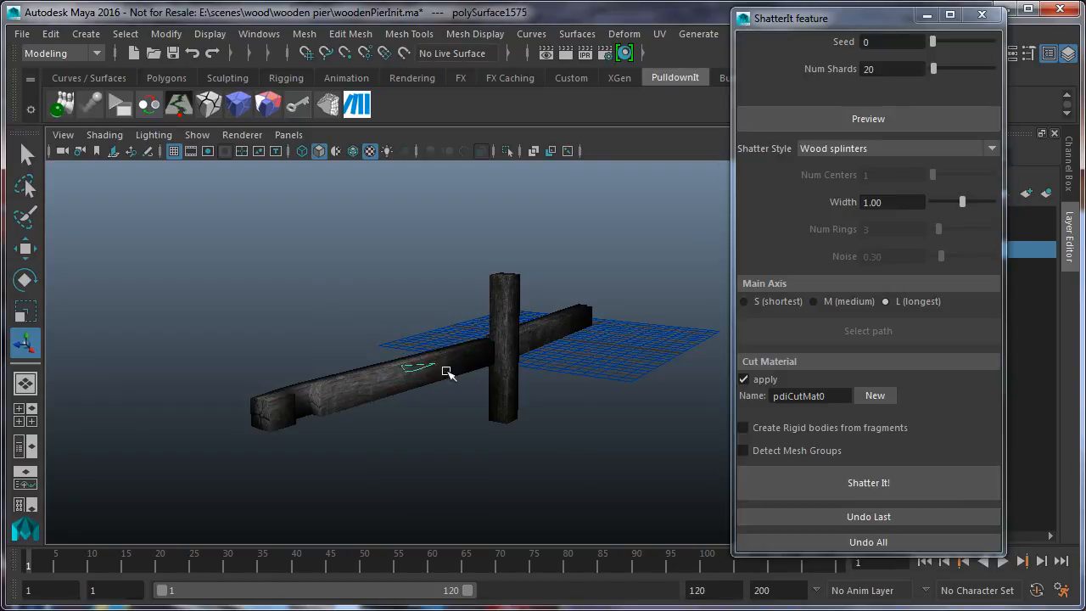
# Shatter the vertical post into 20 wood splinters along its longest axis
pyautogui.click(510, 355)
pyautogui.click(874, 117)
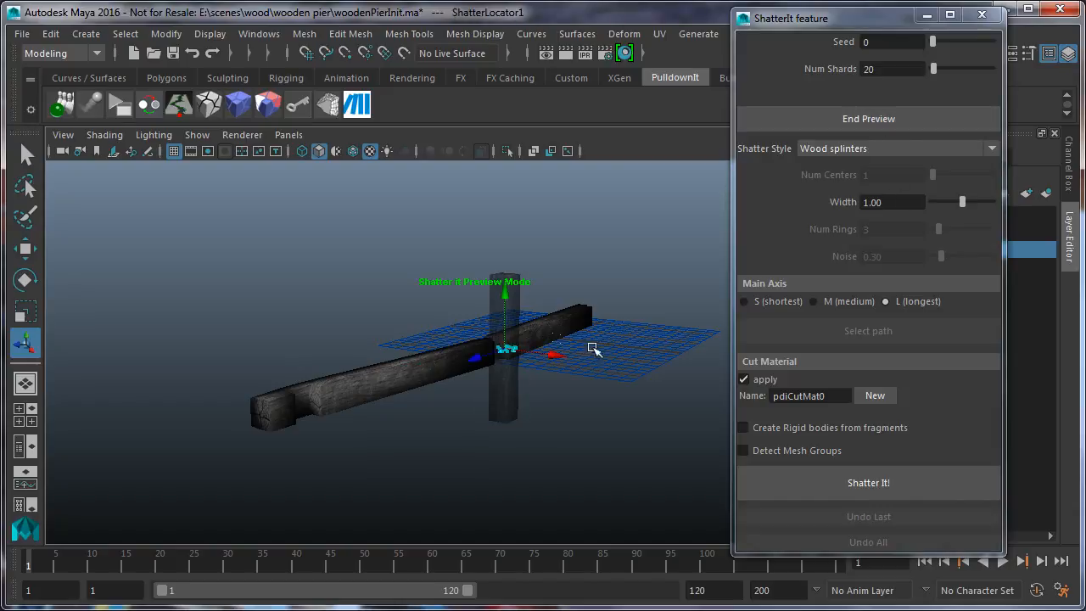
pyautogui.click(816, 481)
# Shatter the beam traviesaRight2 into 20 wood splinters along its longest axis
pyautogui.click(560, 319)
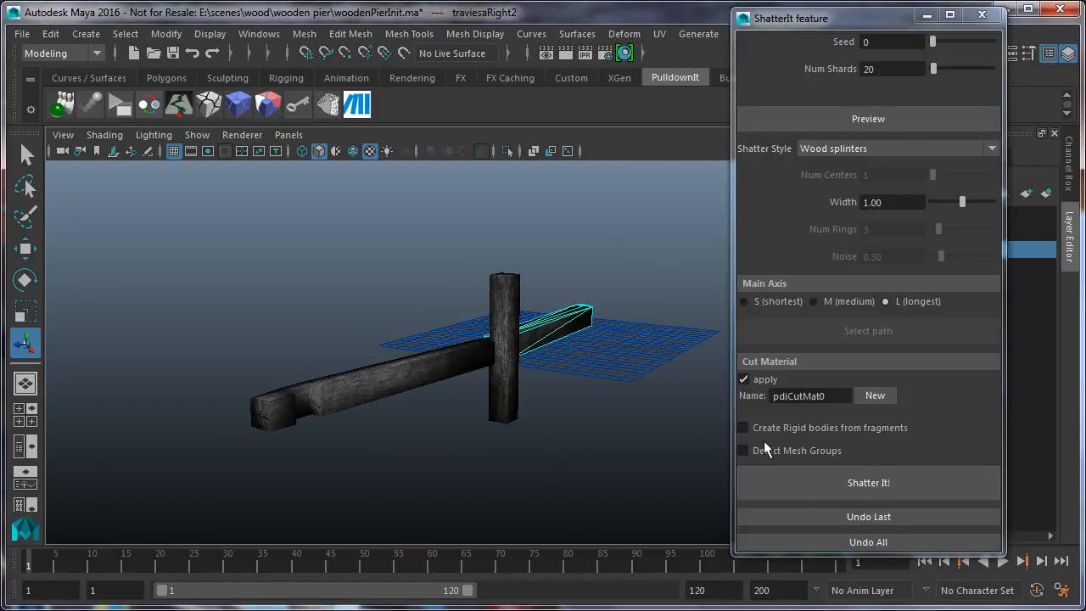
pyautogui.keyDown('alt'); pyautogui.moveTo(660, 415); pyautogui.dragTo(604, 423); pyautogui.keyUp('alt')
pyautogui.click(875, 128)
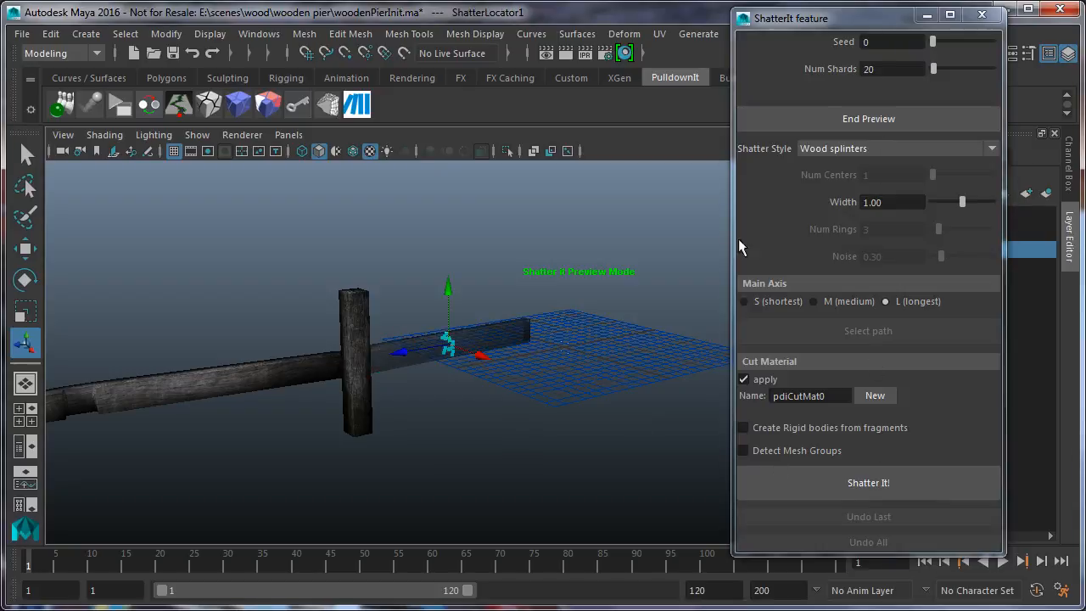
pyautogui.click(739, 490)
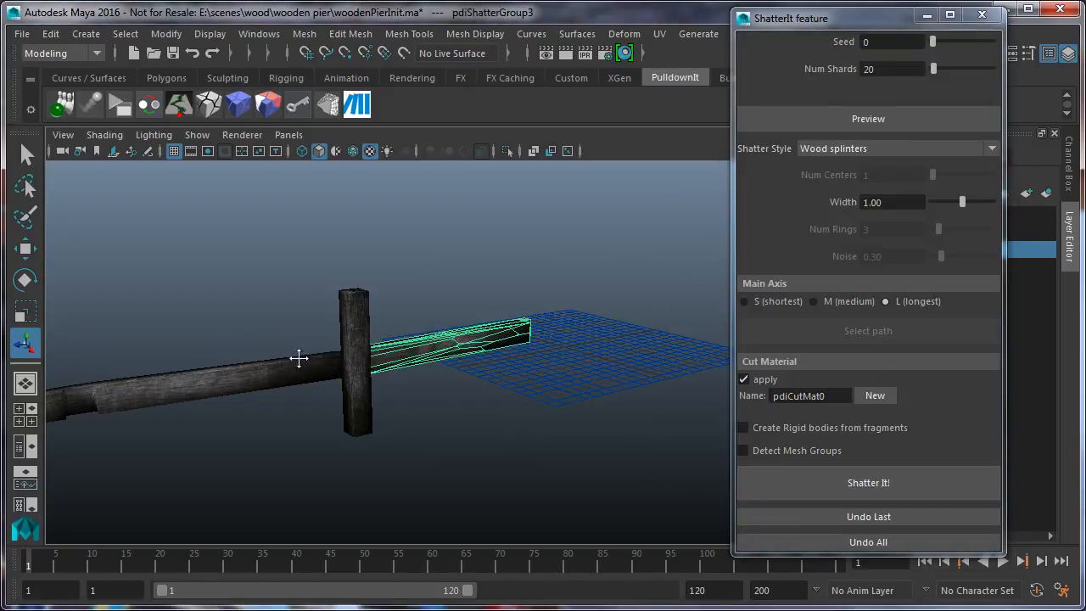
# Add 20 more splinter points to traviesaRight2, move them toward the post, and shatter the beam again
pyautogui.keyDown('alt'); pyautogui.moveTo(299, 358); pyautogui.dragTo(359, 342, button='middle'); pyautogui.keyUp('alt')
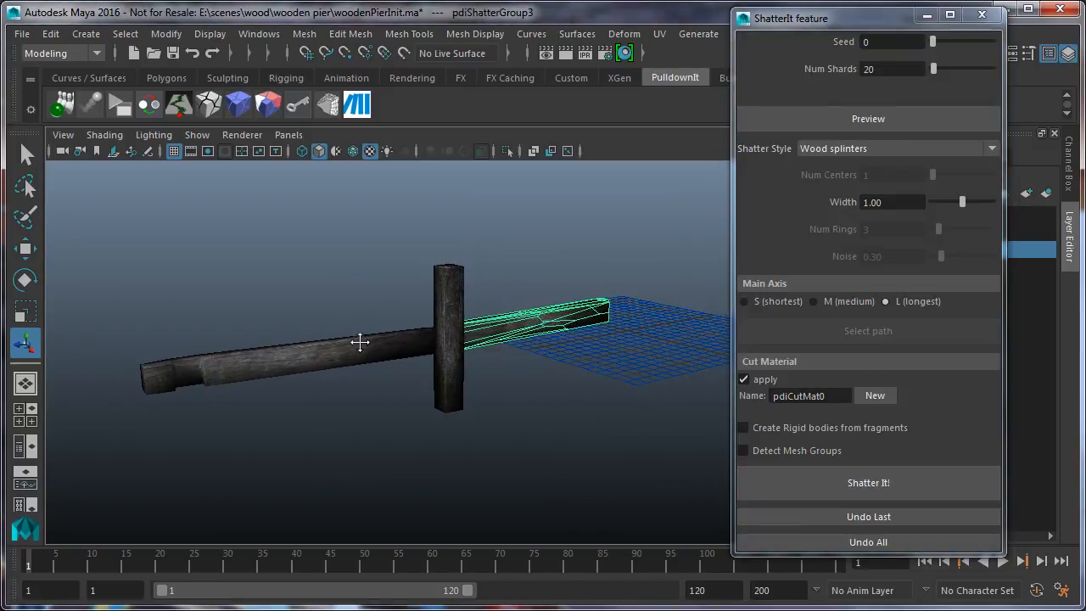
pyautogui.click(471, 342)
pyautogui.click(842, 116)
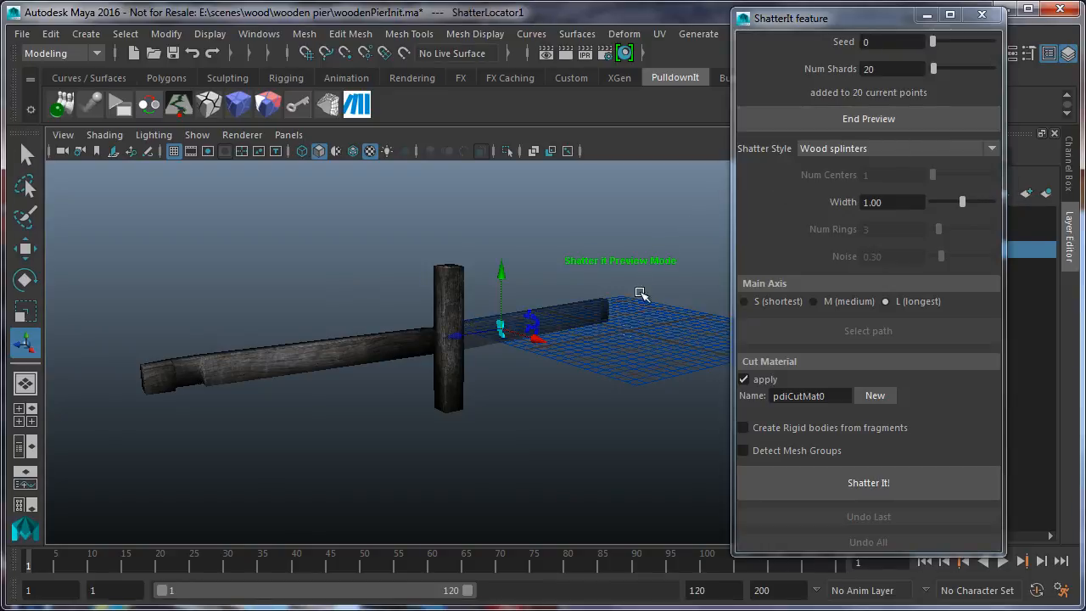
pyautogui.moveTo(458, 340); pyautogui.dragTo(424, 345, button='middle')
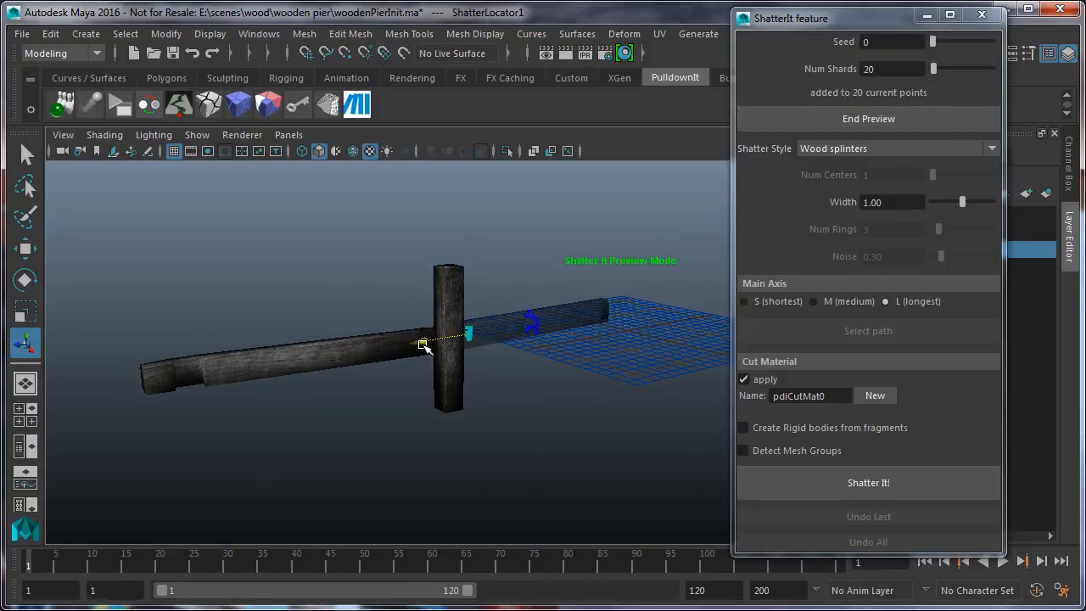
pyautogui.click(820, 490)
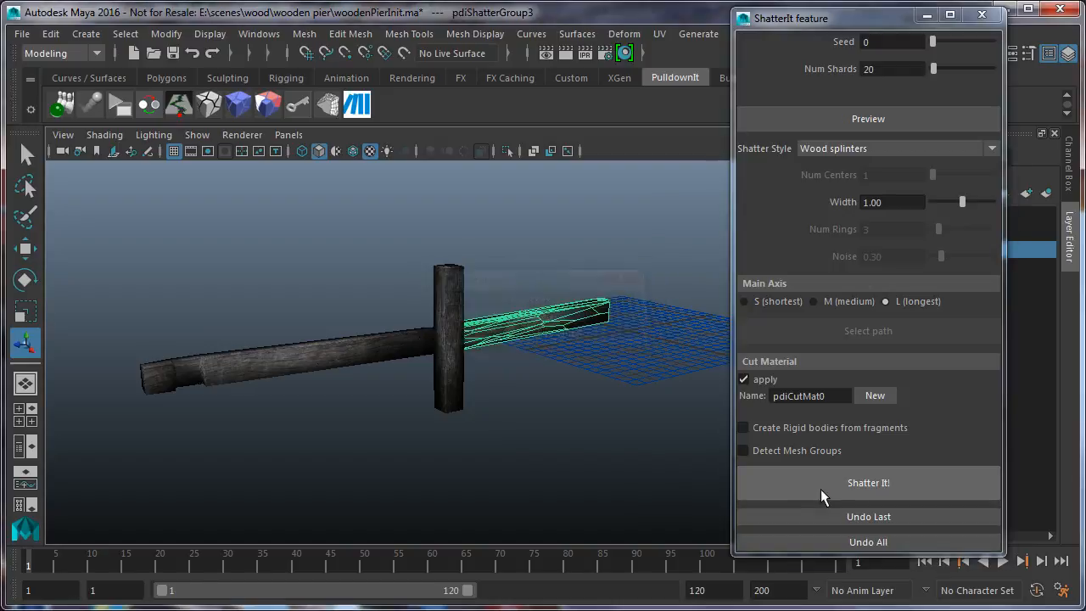
# Add 20 more splinter points to the already shattered post and shatter it again
pyautogui.click(461, 348)
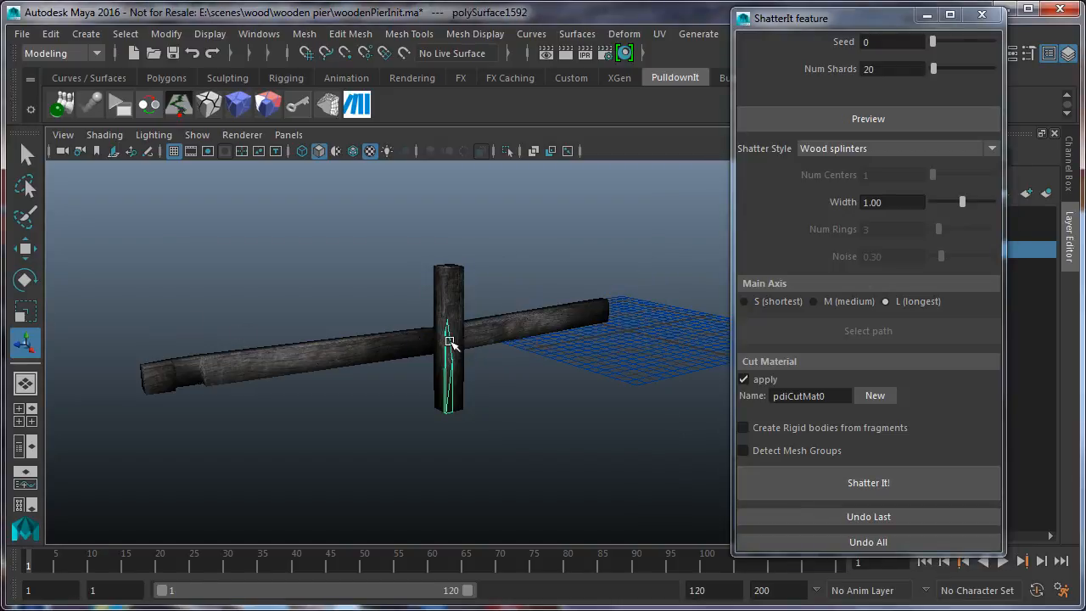
pyautogui.click(901, 116)
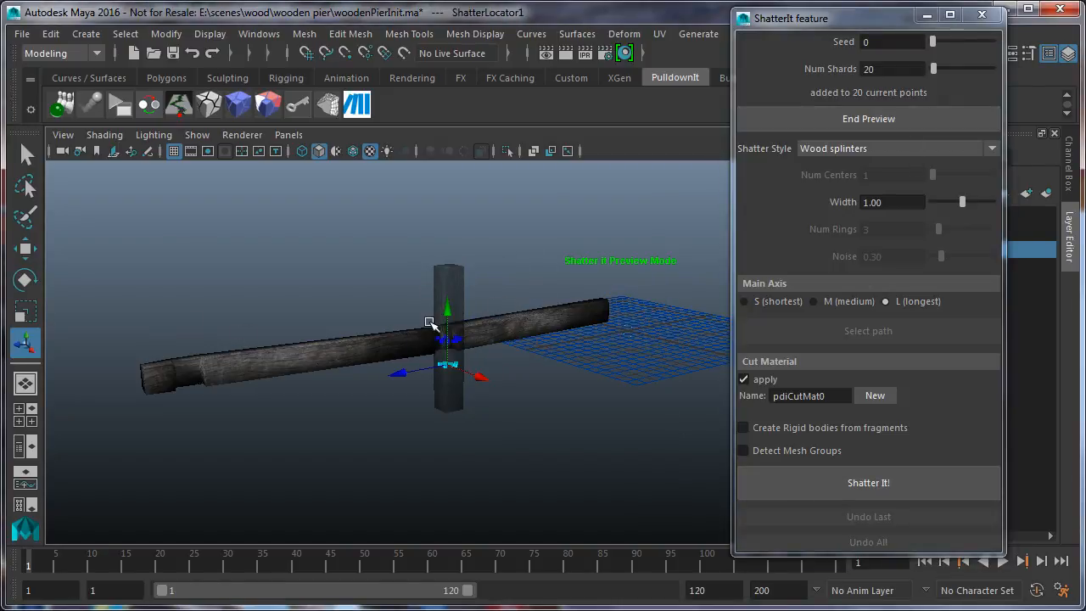
pyautogui.click(824, 485)
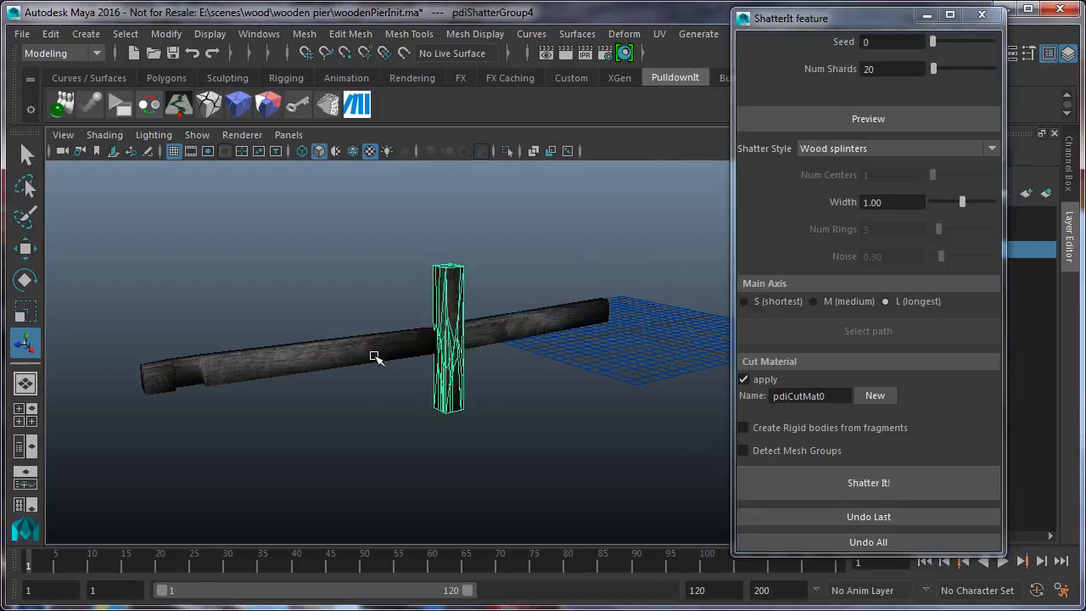
# Add 20 more splinter points to traviesaRight1, shift them to its end near the post, and shatter it again
pyautogui.click(392, 354)
pyautogui.click(842, 119)
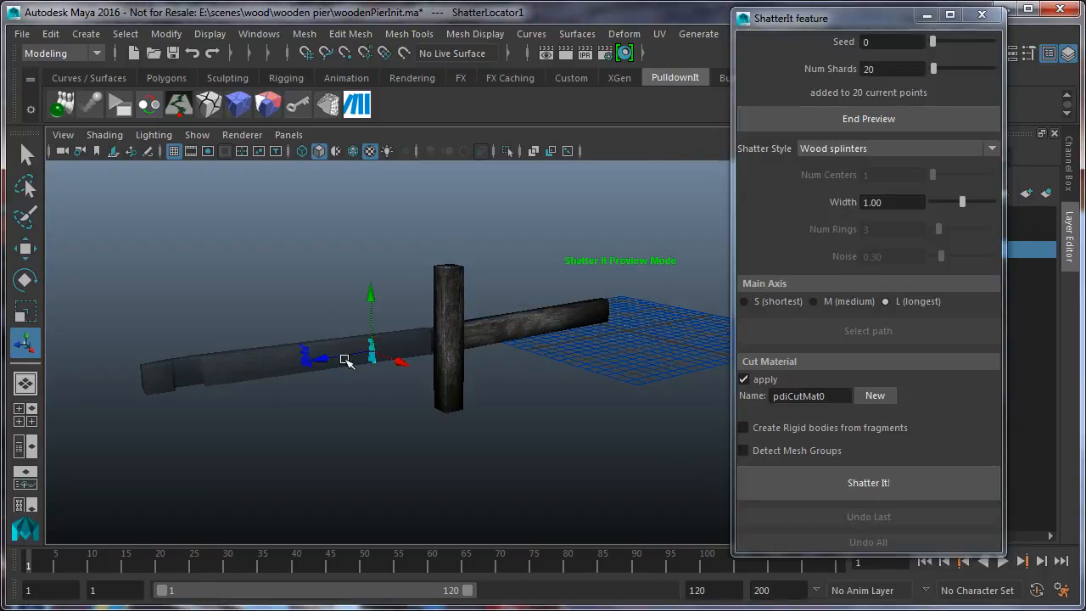
pyautogui.moveTo(331, 357); pyautogui.dragTo(376, 355)
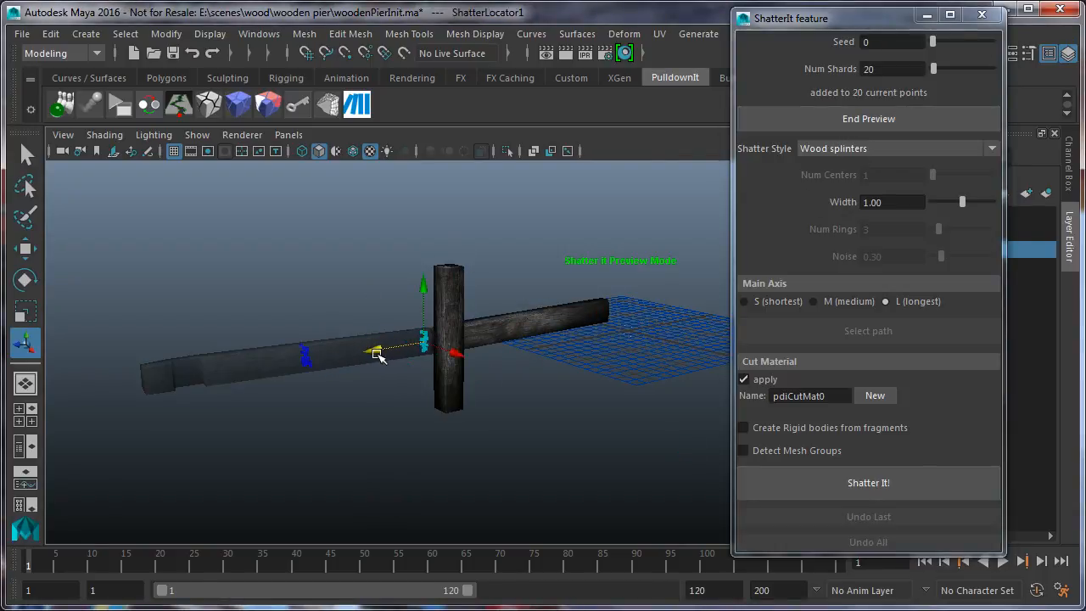
pyautogui.click(887, 477)
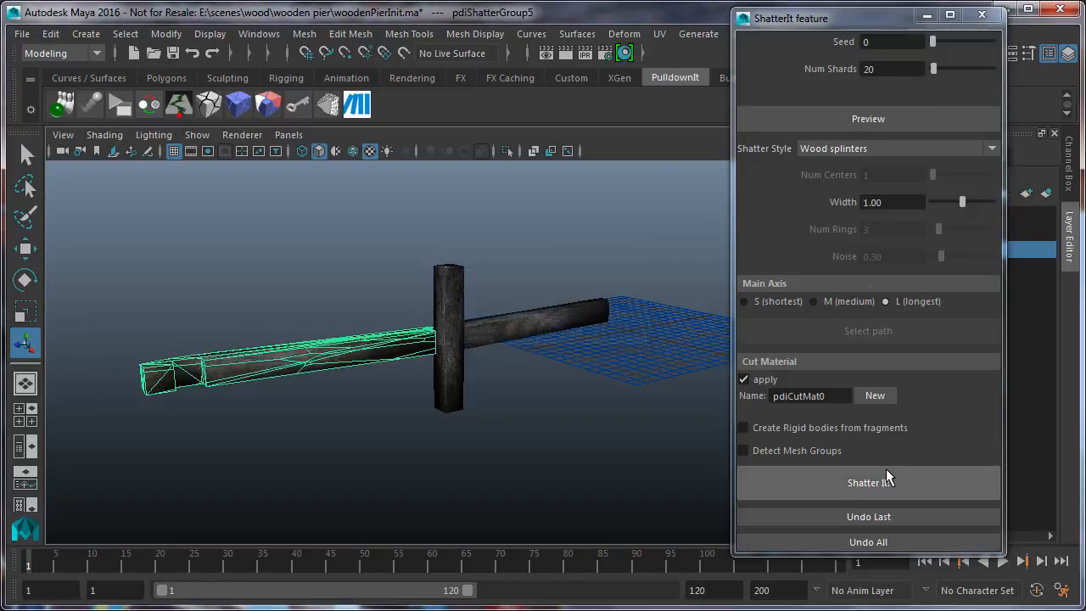
# Deselect the shattered beam fragments and close the ShatterIt feature window
pyautogui.moveTo(346, 253); pyautogui.dragTo(556, 438)
pyautogui.click(247, 320)
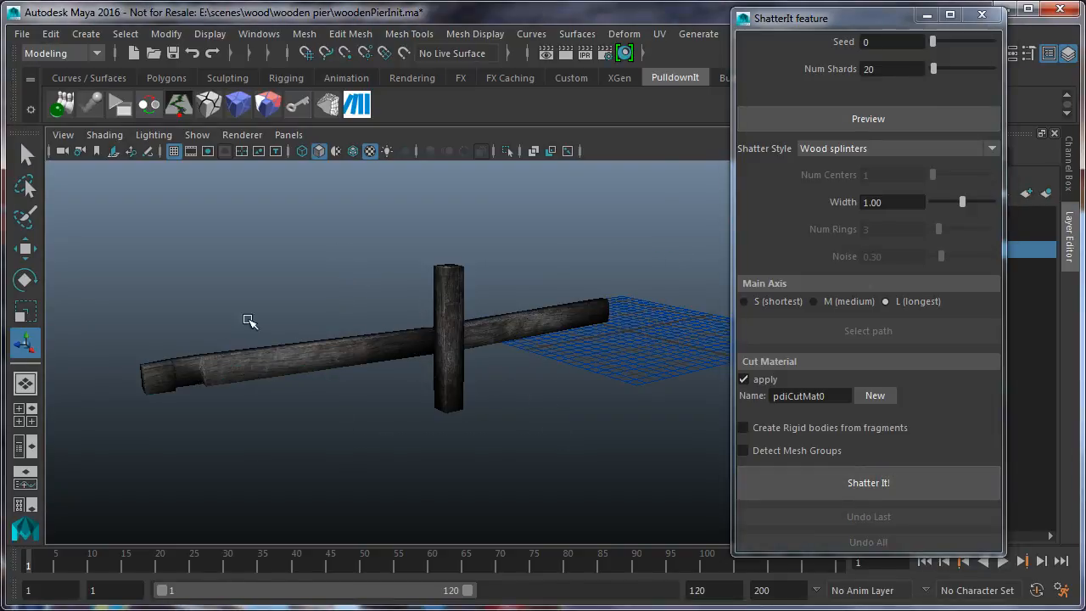
pyautogui.click(981, 14)
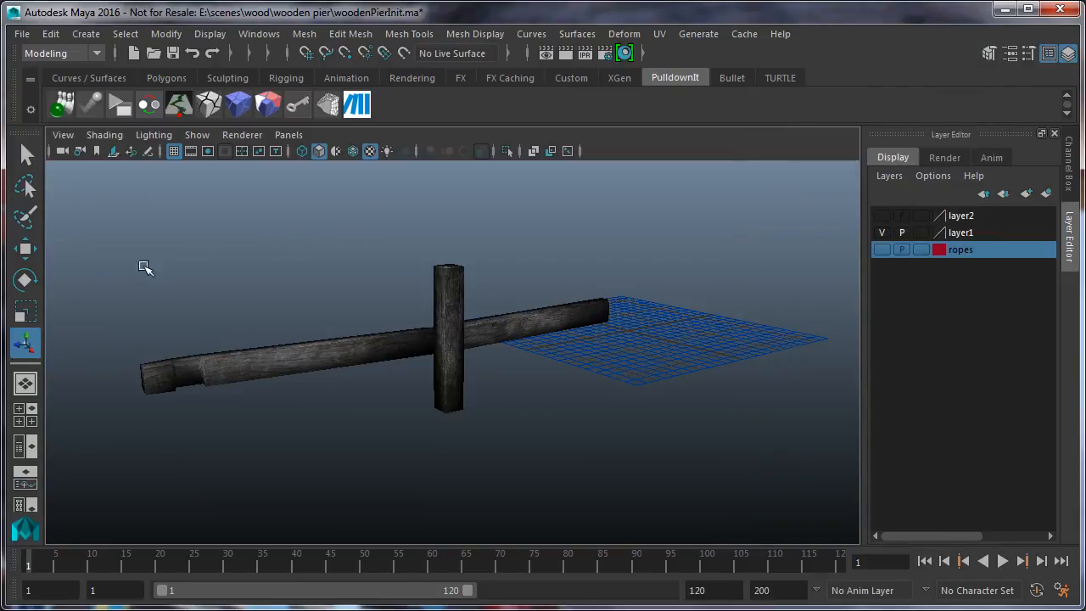
# Open the Pdi Basic Fractures settings and select all fragments of the post and both beams for a fracture body
pyautogui.moveTo(601, 355); pyautogui.dragTo(674, 450)
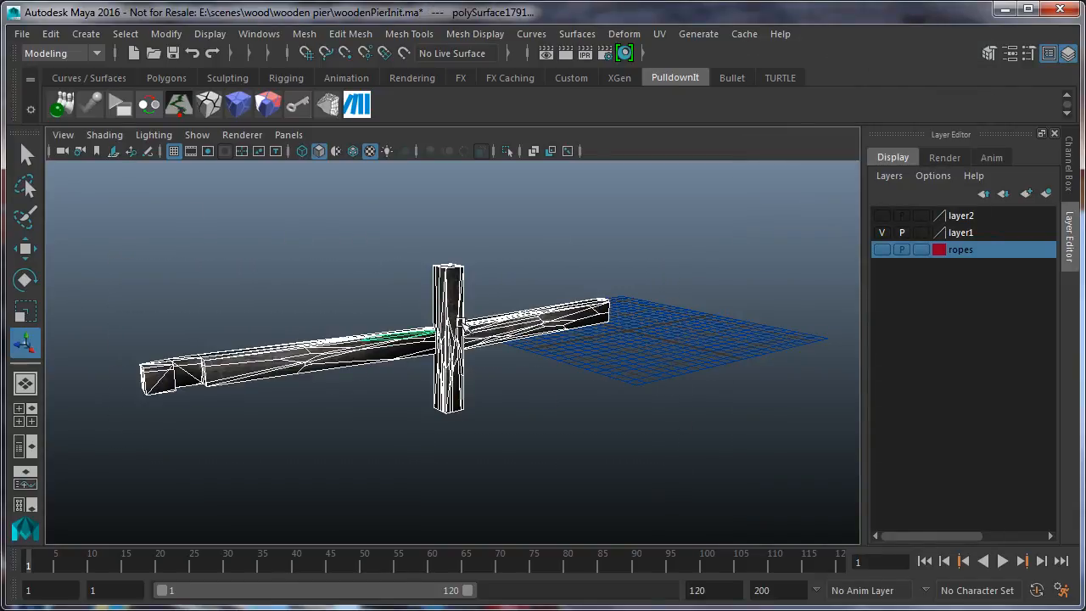
pyautogui.click(238, 105)
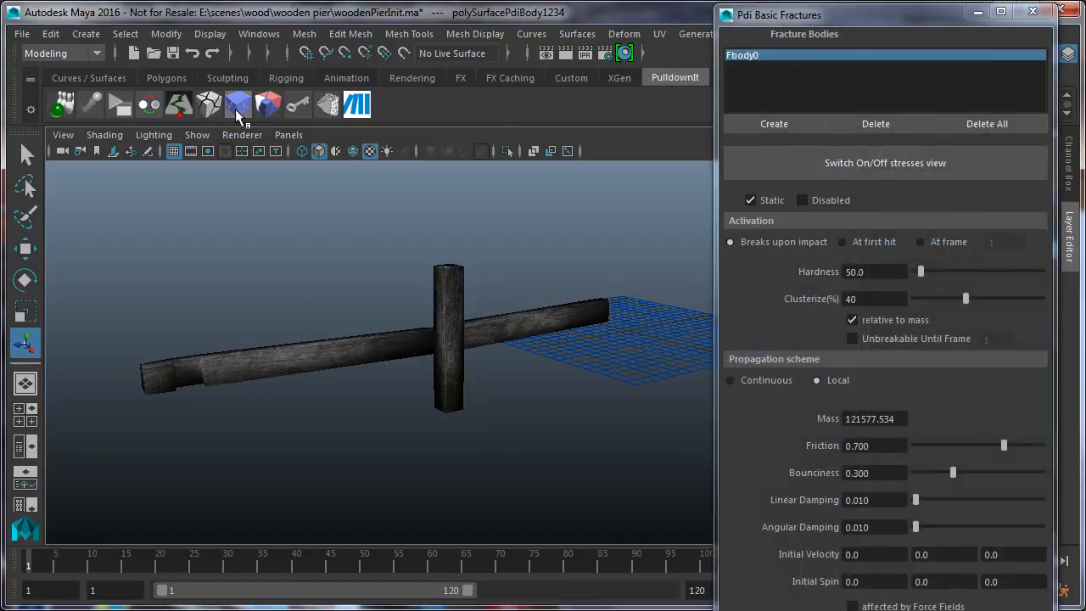
pyautogui.moveTo(843, 19); pyautogui.dragTo(853, 47)
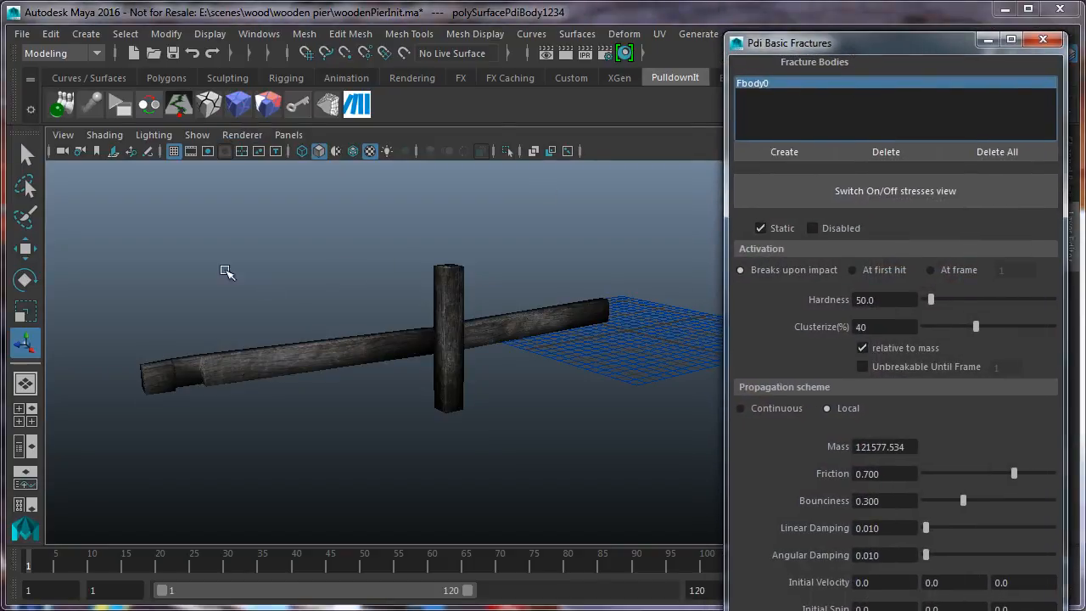
pyautogui.moveTo(118, 269); pyautogui.dragTo(659, 453)
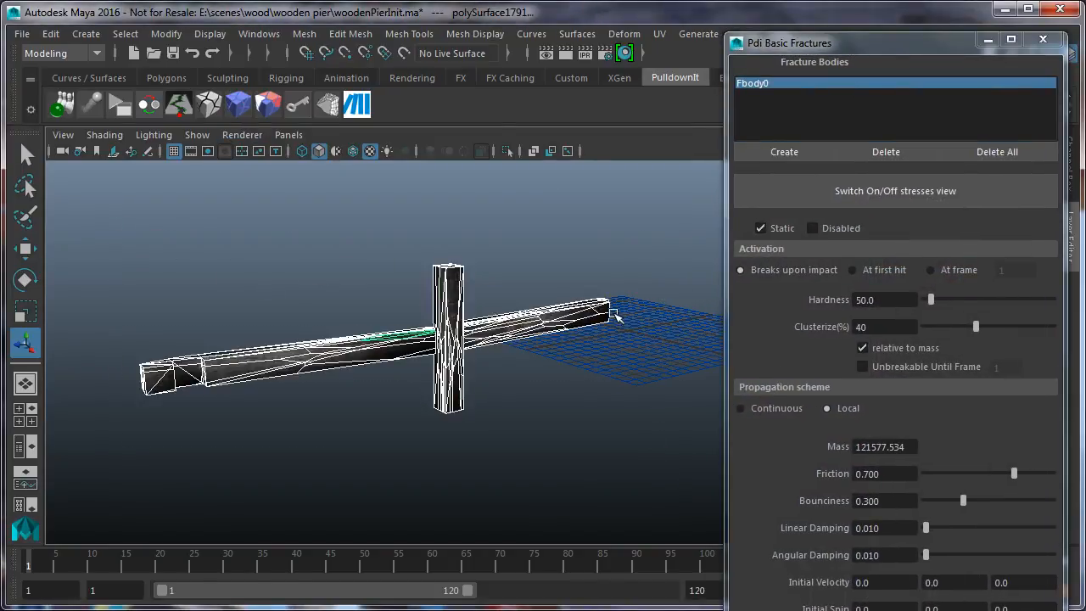
# Create a fracture body named "beams" from the selected beam and post shards
pyautogui.click(756, 155)
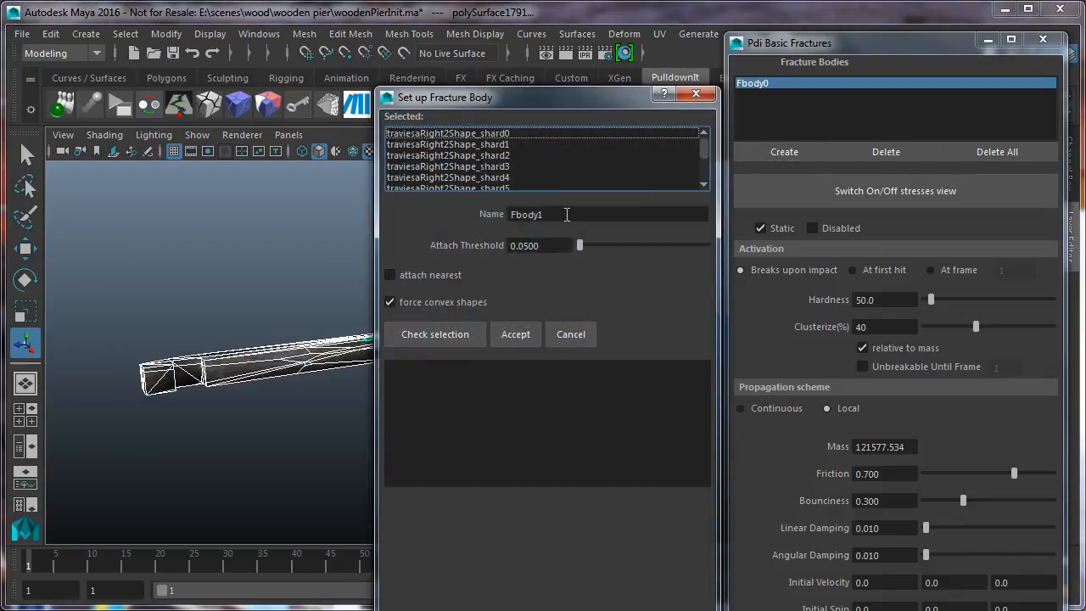
pyautogui.moveTo(567, 214); pyautogui.dragTo(477, 217)
pyautogui.write('support')
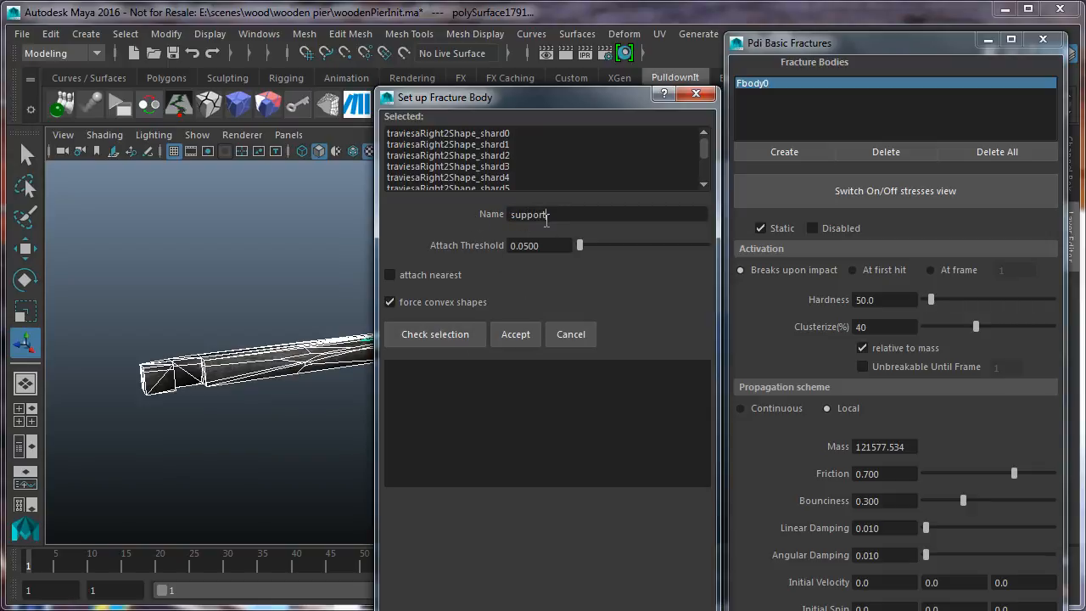
pyautogui.moveTo(560, 213); pyautogui.dragTo(460, 218)
pyautogui.write('beams')
pyautogui.click(515, 336)
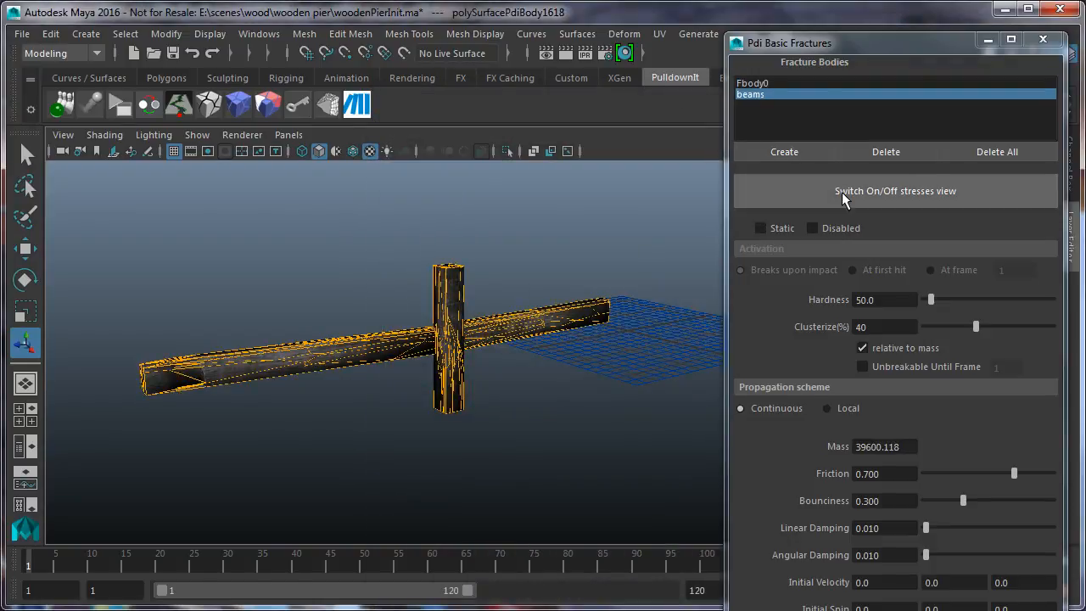
# Toggle the beams body's stress view on and off, make the body static with activation at first hit, and close its settings
pyautogui.click(793, 189)
pyautogui.click(794, 188)
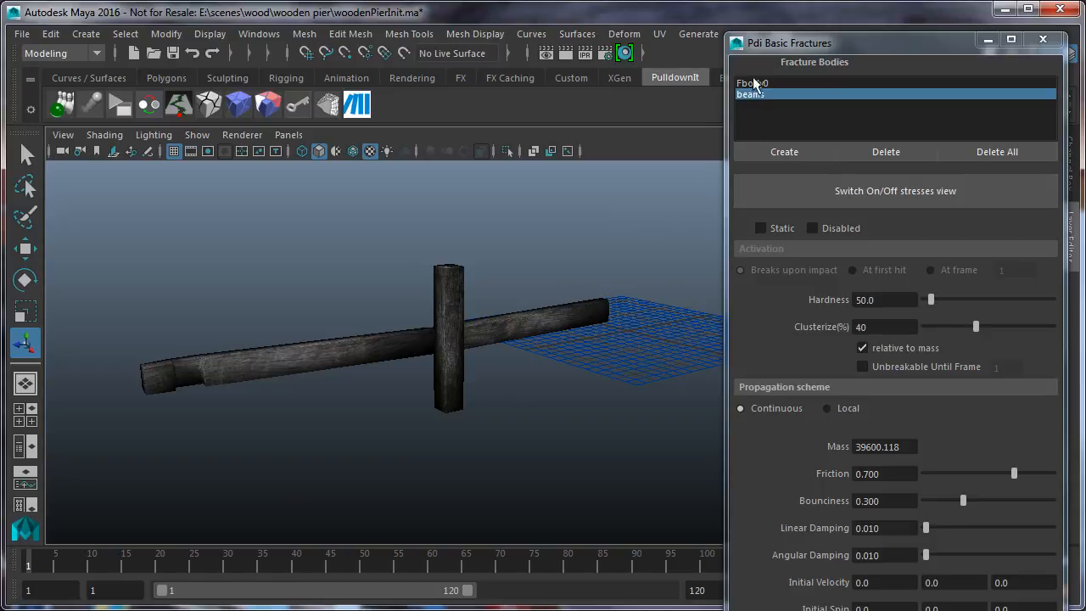
pyautogui.click(760, 228)
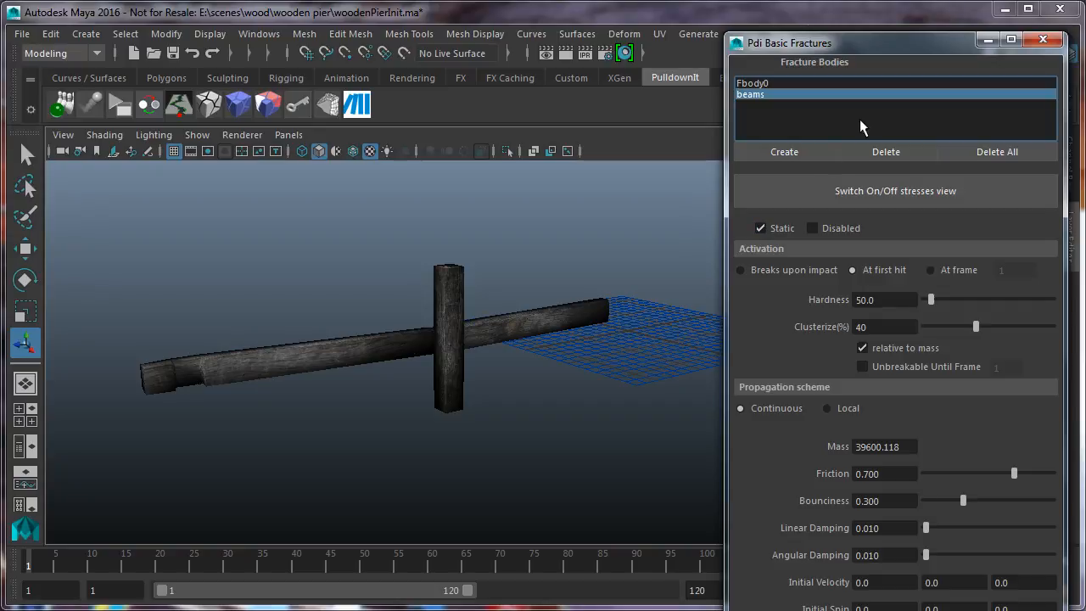
pyautogui.click(1041, 41)
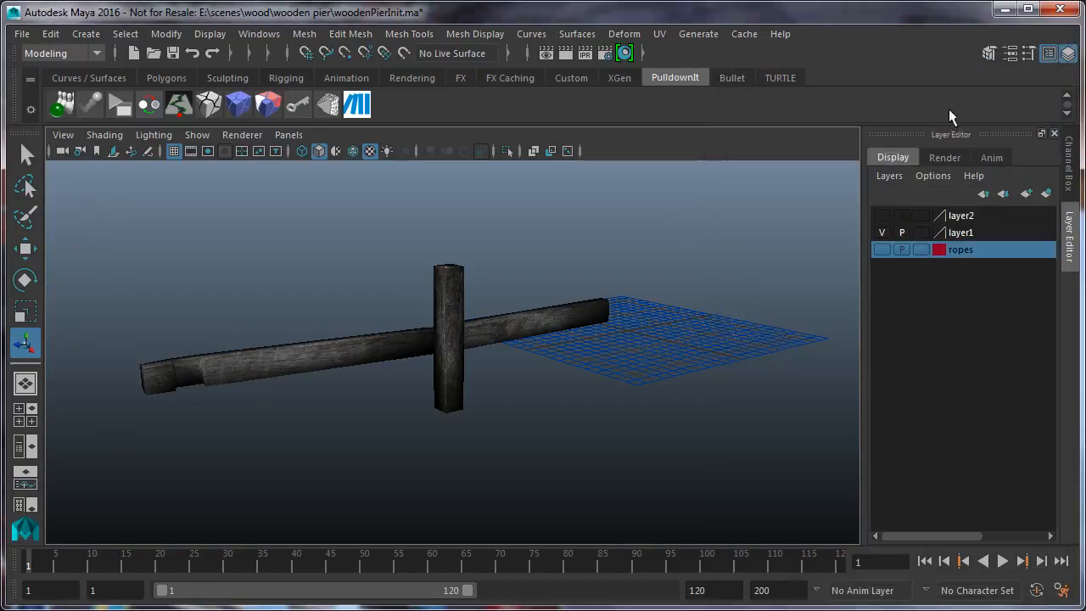
# Show layer2, play the pier fracture simulation to frame 47, and rewind to frame 1
pyautogui.click(881, 216)
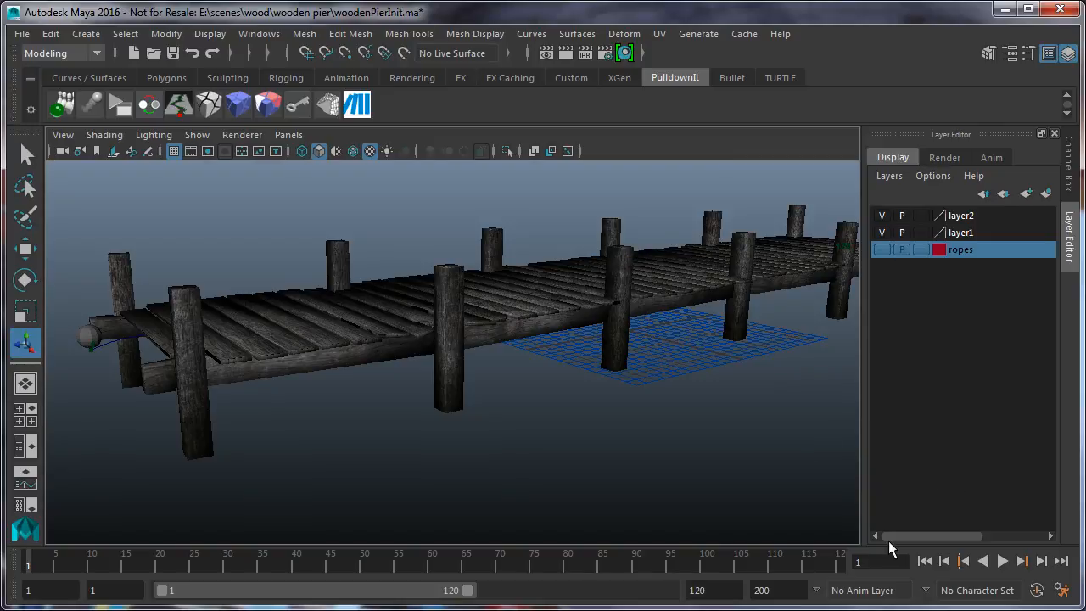
pyautogui.click(1001, 561)
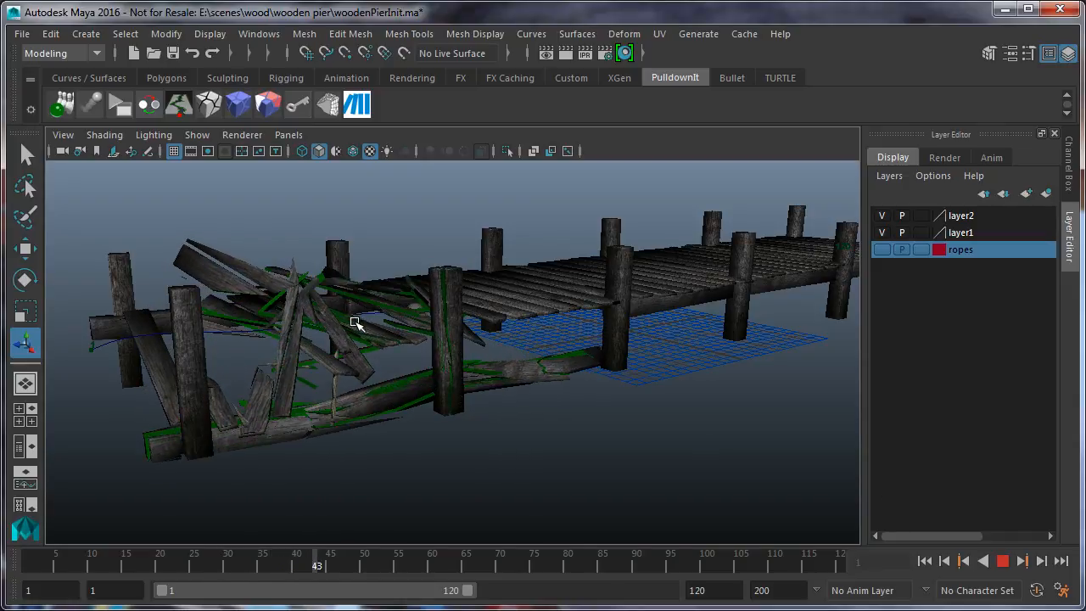
pyautogui.click(1002, 560)
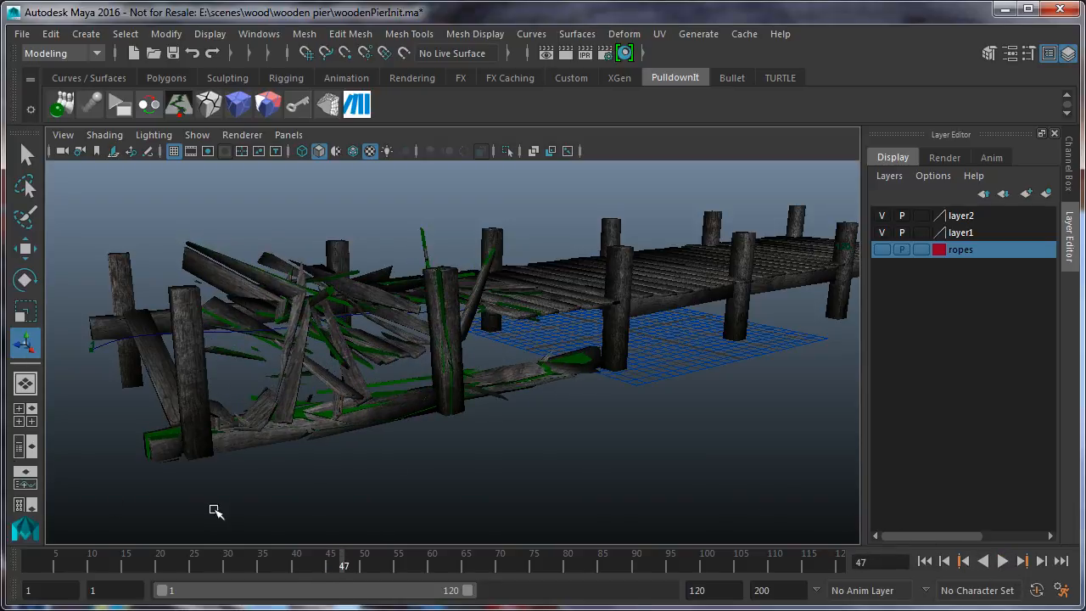
pyautogui.moveTo(333, 568)
pyautogui.mouseDown()
pyautogui.moveTo(87, 573)
pyautogui.moveTo(292, 571)
pyautogui.moveTo(140, 577)
pyautogui.mouseUp()
pyautogui.click(924, 561)
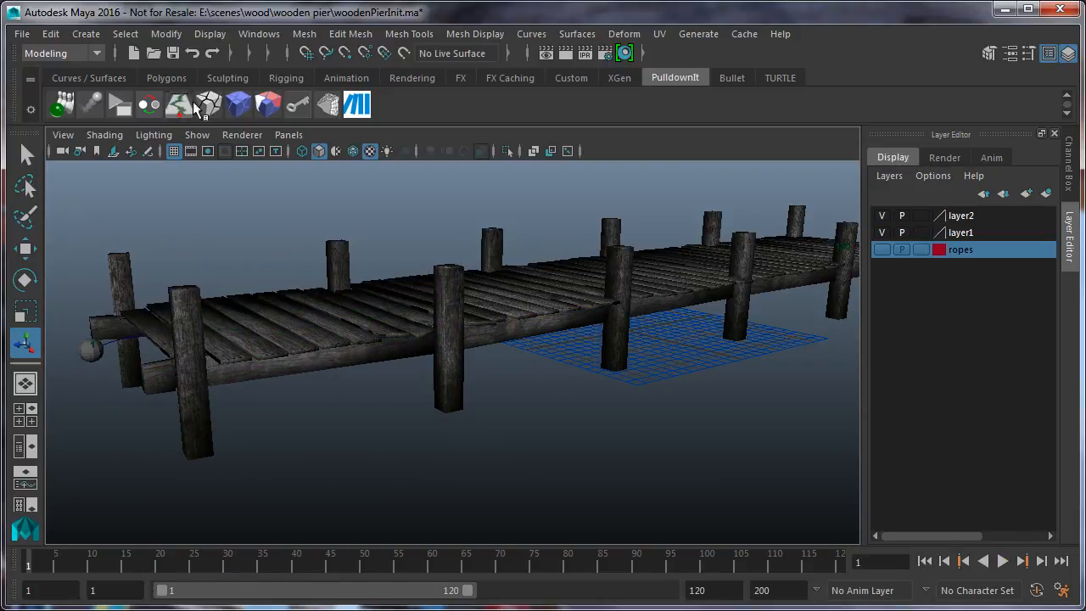
# Set the beams body's activation to Breaks upon impact, then test the simulation to frame 40 and rewind it
pyautogui.click(238, 103)
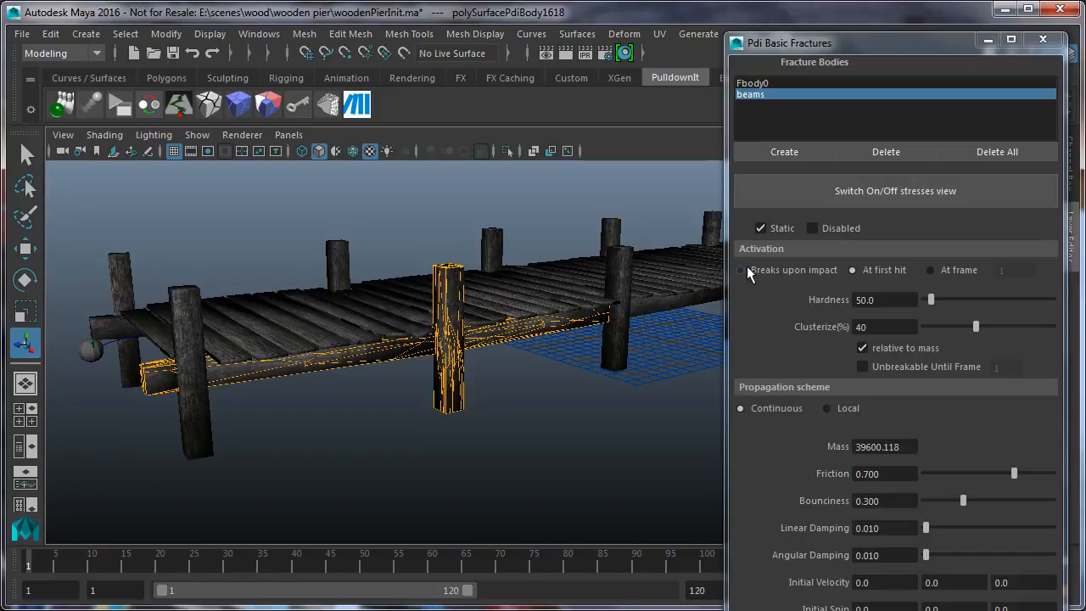
pyautogui.moveTo(953, 43); pyautogui.dragTo(704, 607)
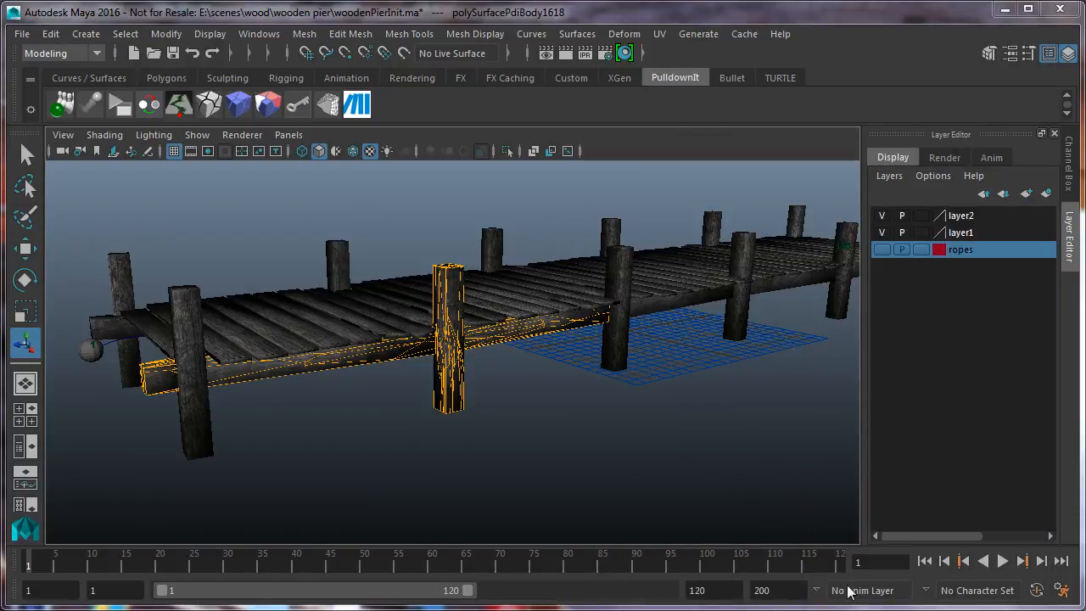
pyautogui.click(1002, 561)
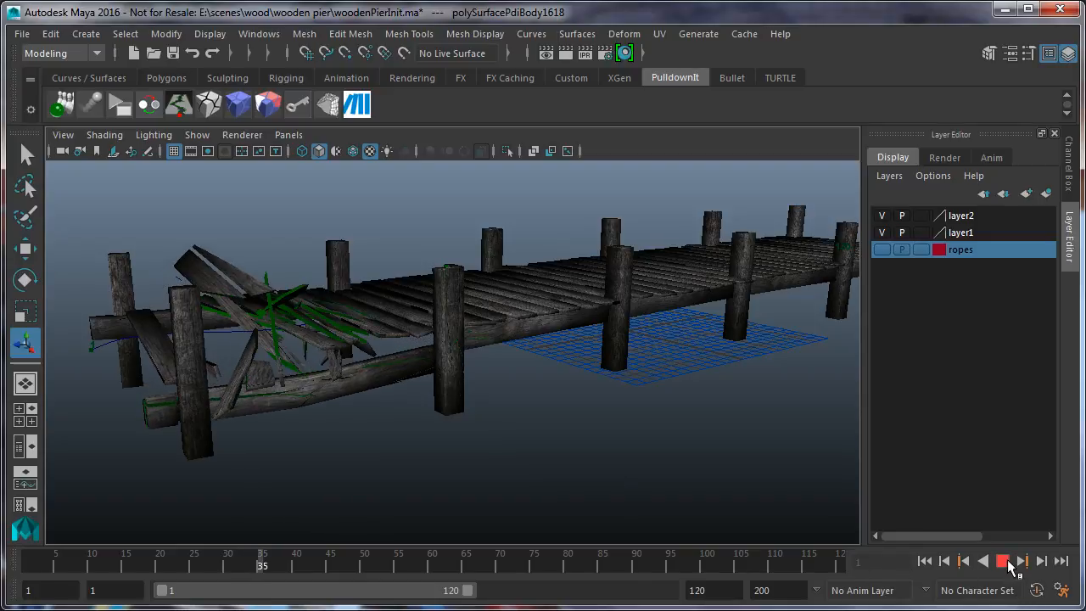
pyautogui.click(1004, 562)
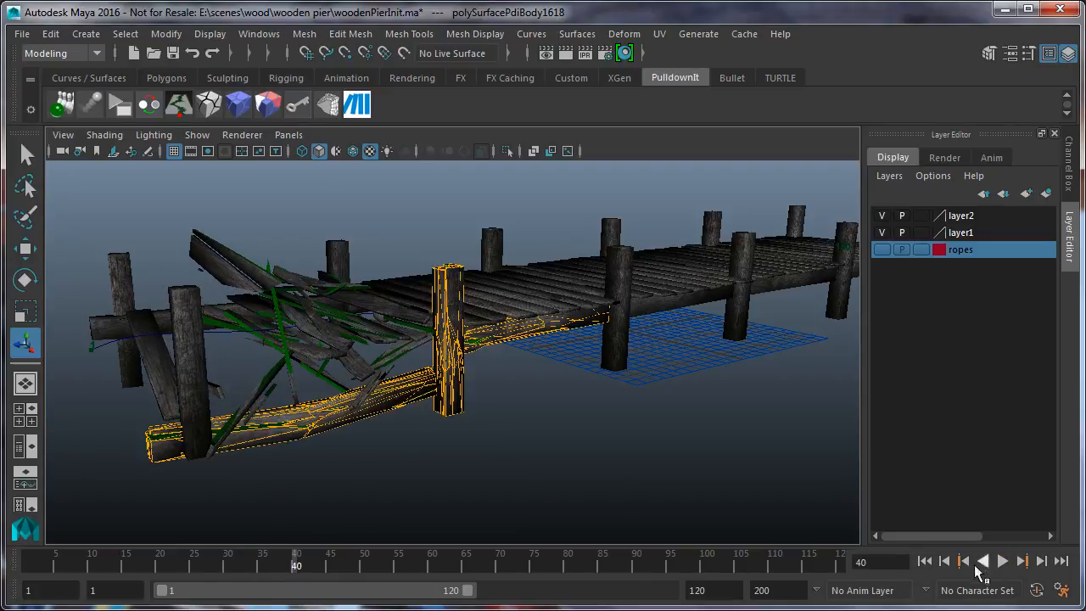
pyautogui.click(924, 562)
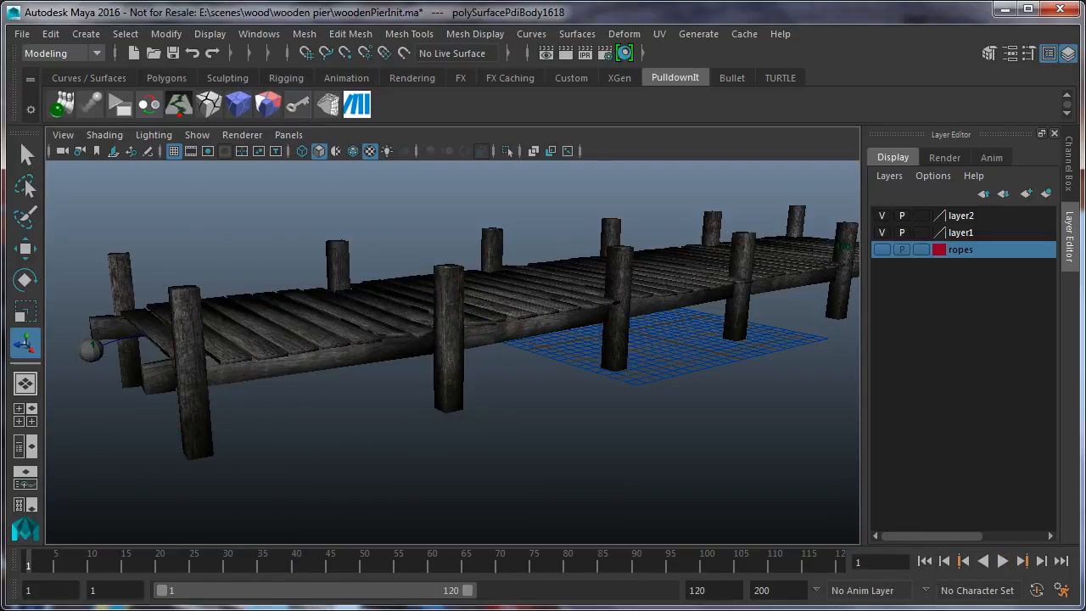
# Switch on the stress view for the beams body and play the animation with it active
pyautogui.moveTo(678, 608); pyautogui.dragTo(888, 2)
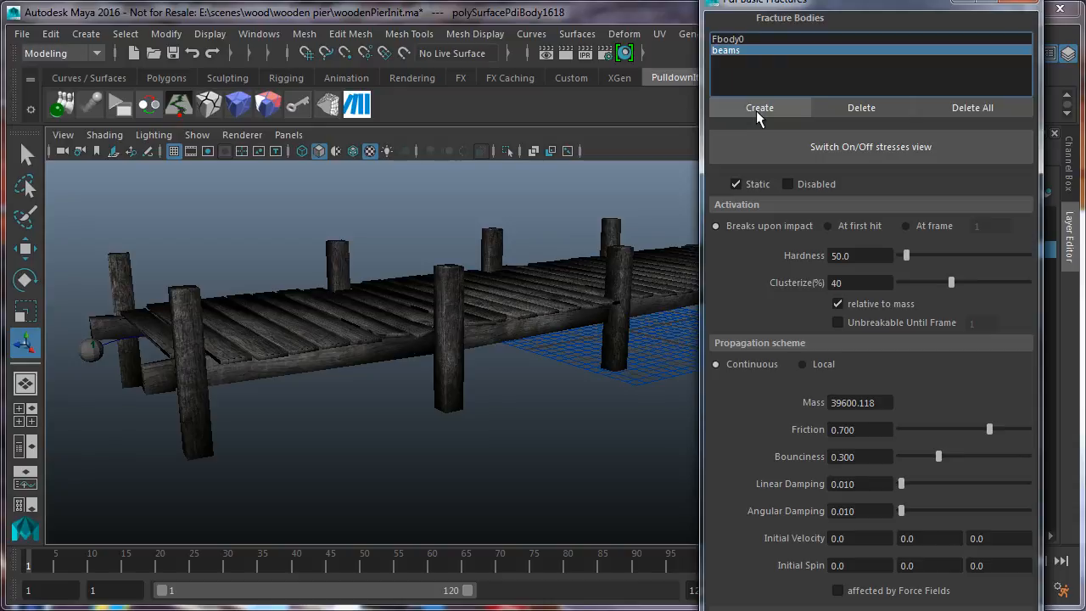
pyautogui.click(788, 153)
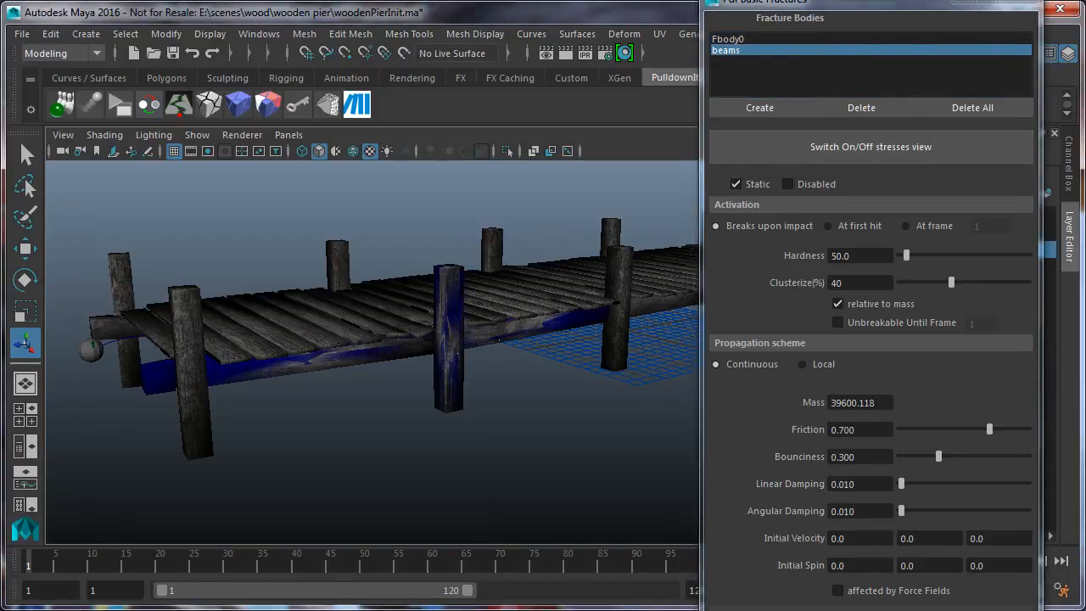
pyautogui.moveTo(865, 2); pyautogui.dragTo(813, 18)
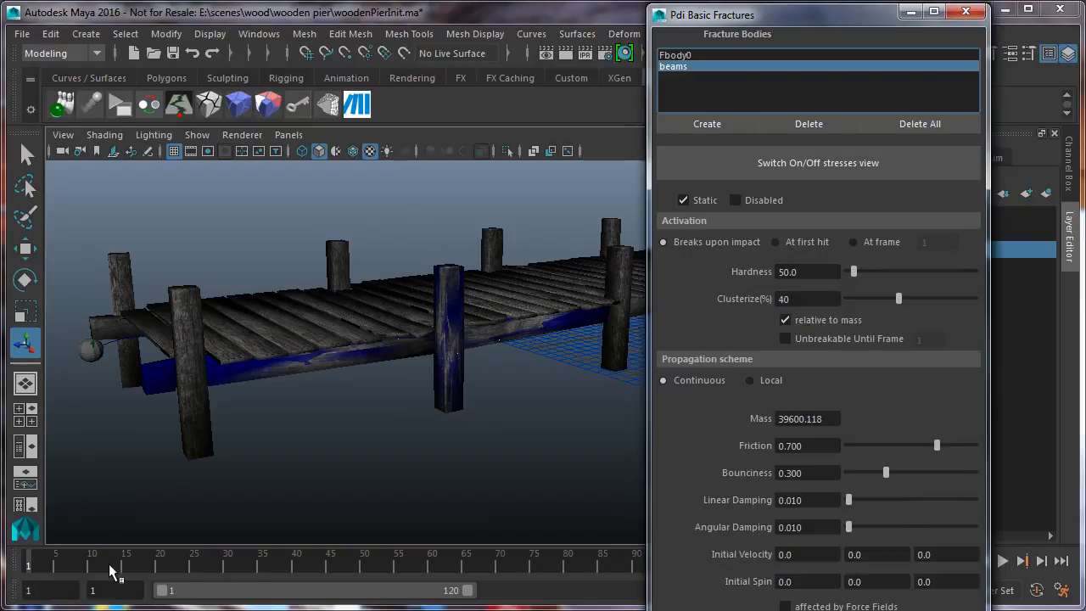
pyautogui.hotkey('alt', 'v')
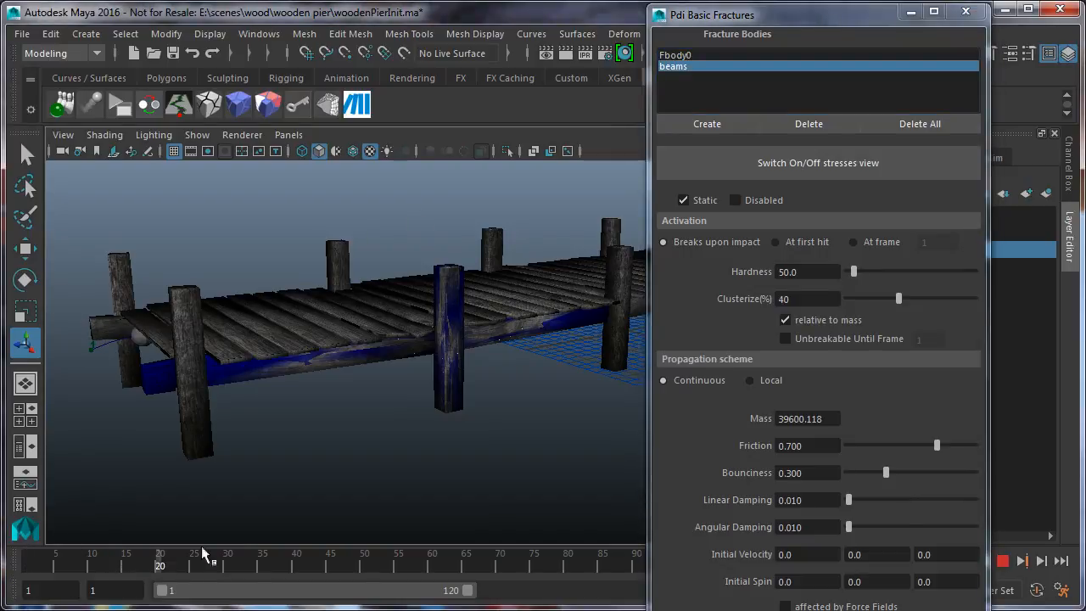
pyautogui.hotkey('alt', 'v')
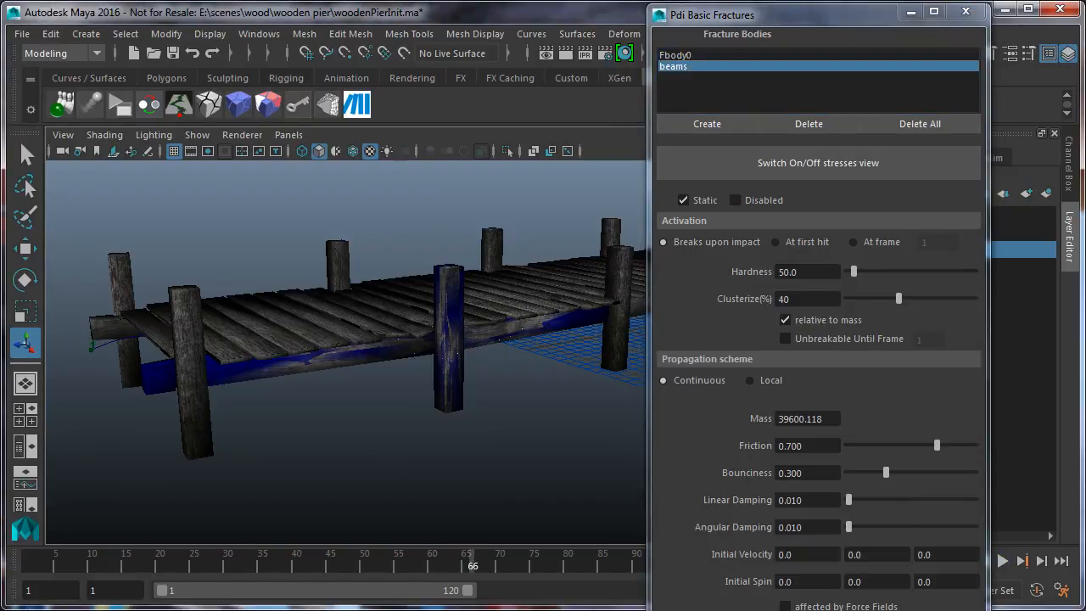
# Play the animation in wireframe, select the cracker sphere at the pier's near end, and restore smooth shading
pyautogui.click(104, 135)
pyautogui.click(118, 166)
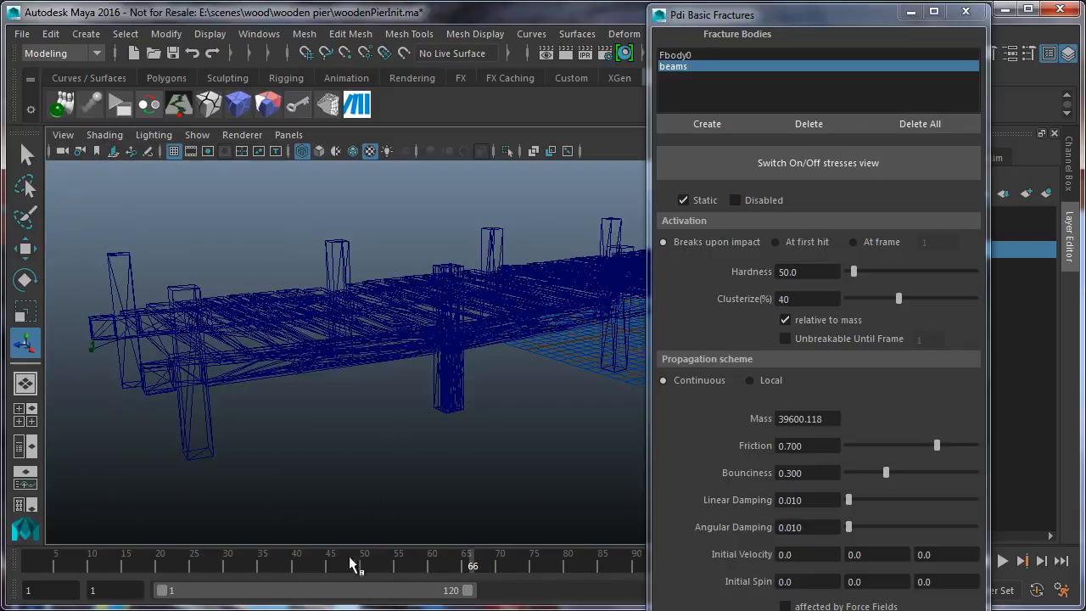
pyautogui.hotkey('alt', 'v')
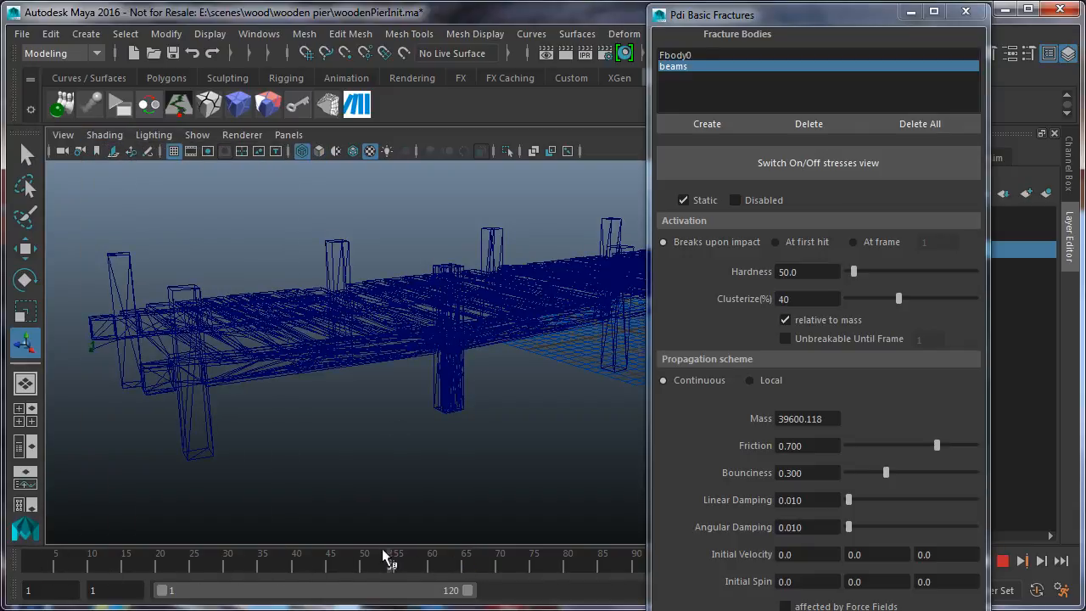
pyautogui.hotkey('alt', 'v')
pyautogui.click(96, 350)
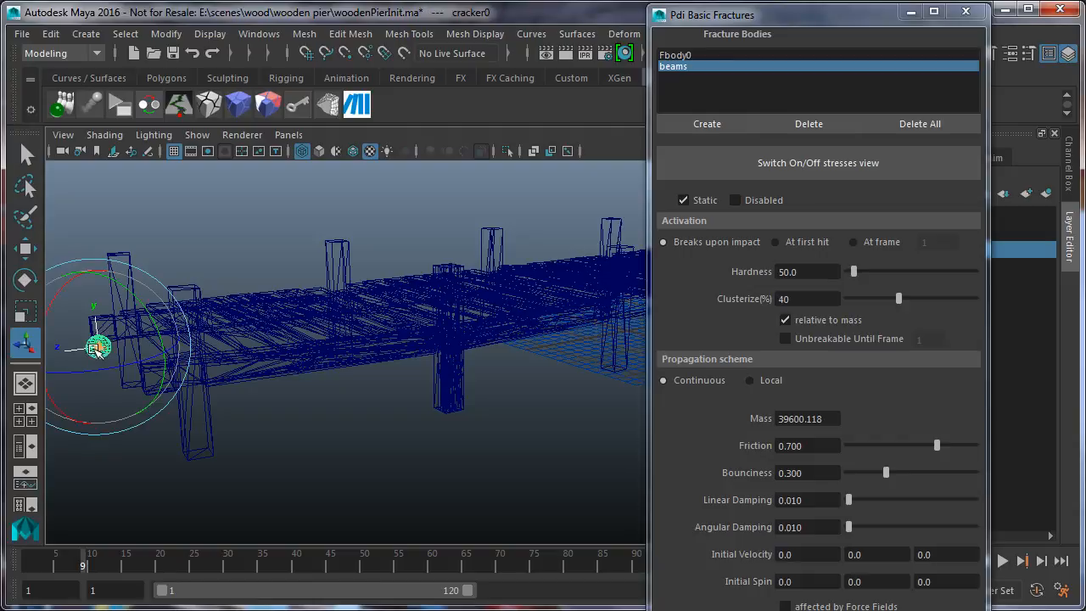
pyautogui.click(104, 135)
pyautogui.click(119, 185)
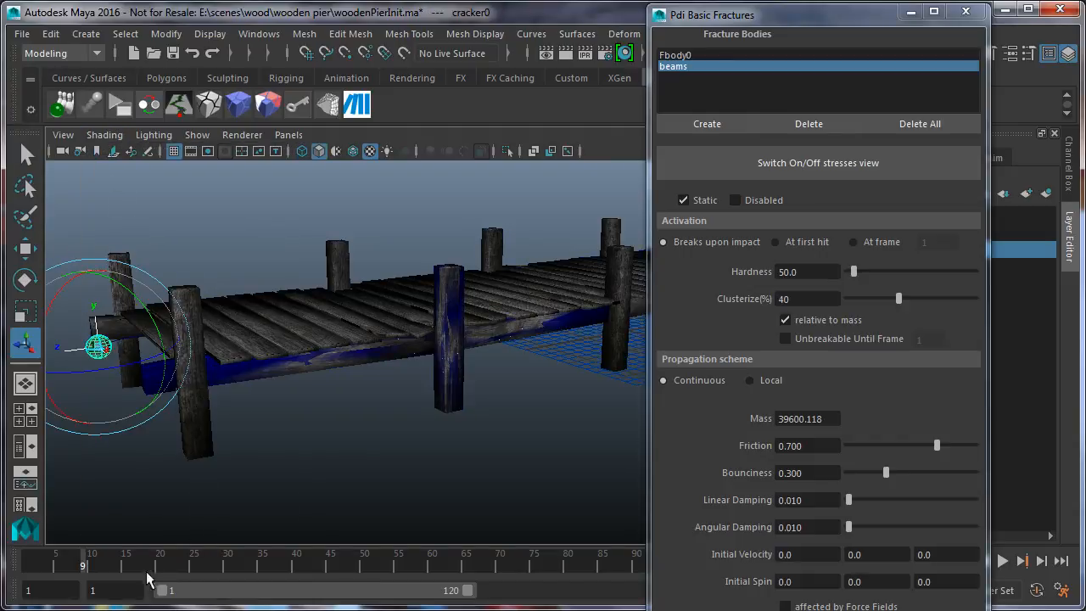
# Scrub to frame 42 and back to frame 37 to examine the sphere's path through the planks from several angles
pyautogui.moveTo(87, 563)
pyautogui.mouseDown()
pyautogui.moveTo(365, 563)
pyautogui.moveTo(273, 564)
pyautogui.moveTo(310, 563)
pyautogui.mouseUp()
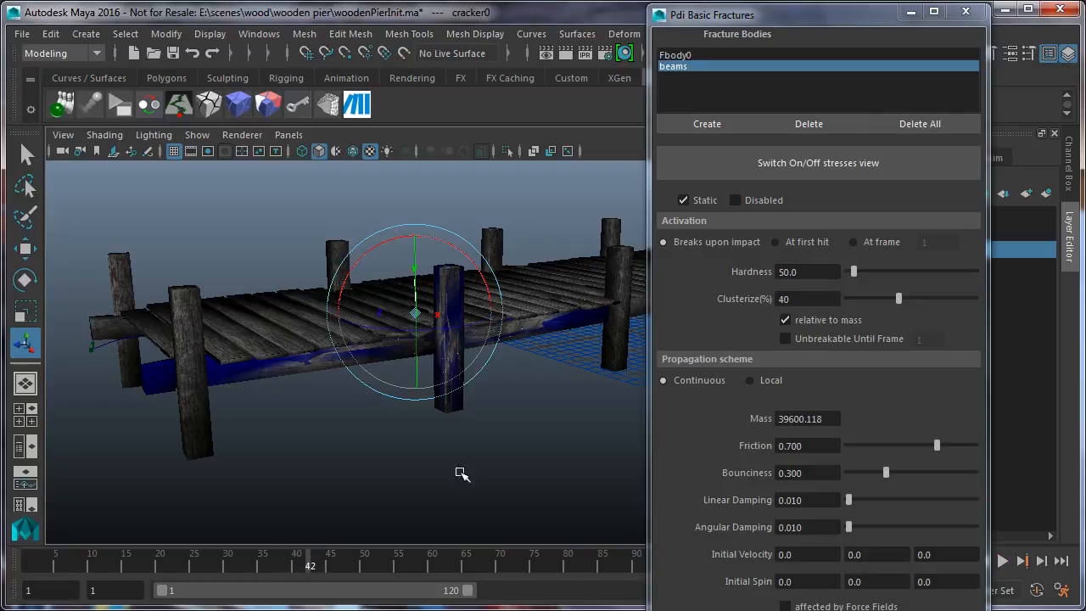
pyautogui.keyDown('alt'); pyautogui.moveTo(343, 447); pyautogui.dragTo(363, 468); pyautogui.keyUp('alt')
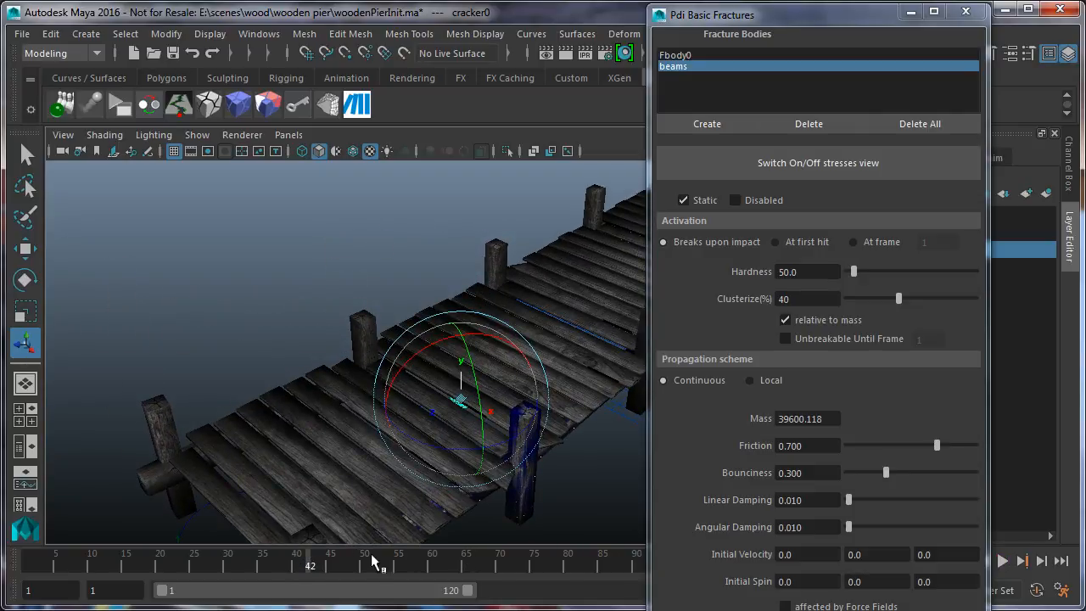
pyautogui.moveTo(309, 563)
pyautogui.mouseDown()
pyautogui.moveTo(274, 563)
pyautogui.moveTo(322, 563)
pyautogui.moveTo(263, 568)
pyautogui.moveTo(278, 570)
pyautogui.mouseUp()
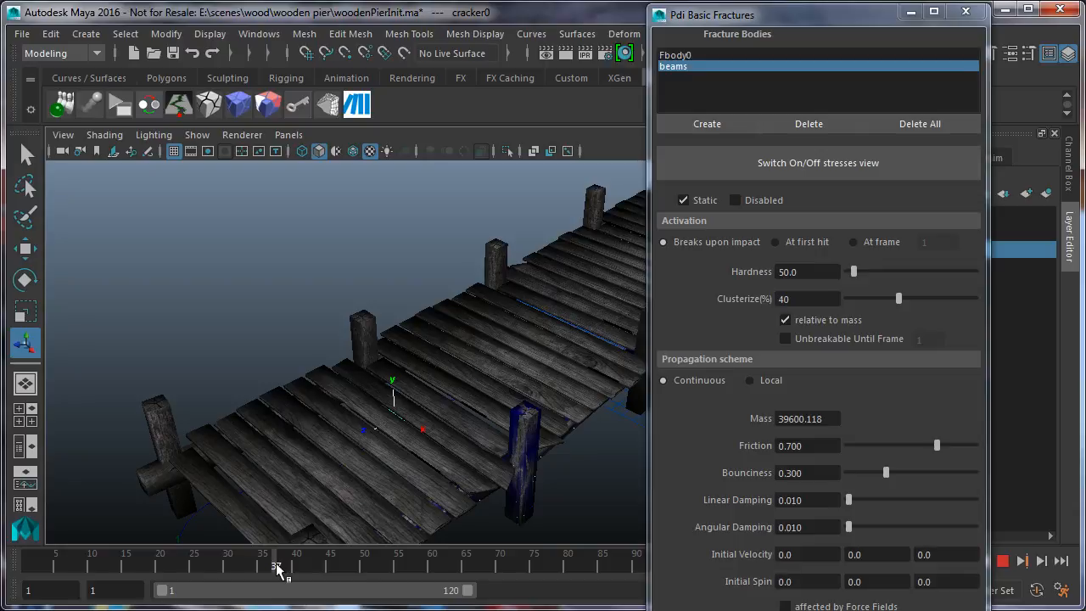
pyautogui.keyDown('alt'); pyautogui.moveTo(218, 255); pyautogui.dragTo(209, 225); pyautogui.keyUp('alt')
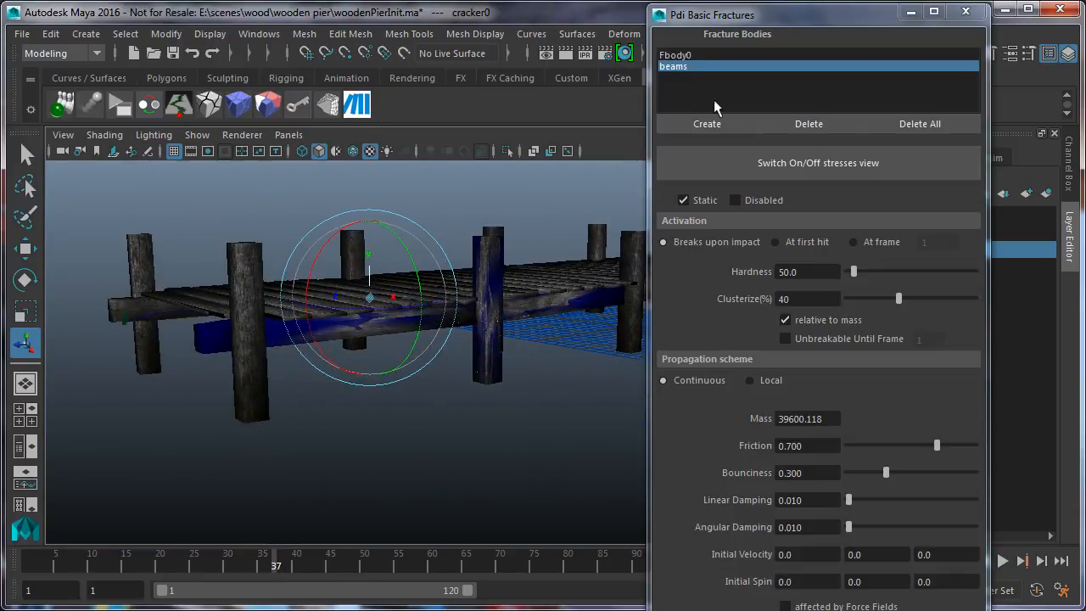
# Return to frame 1, hide layer2, and turn off hardware texturing to isolate the beams' stress colours
pyautogui.click(964, 12)
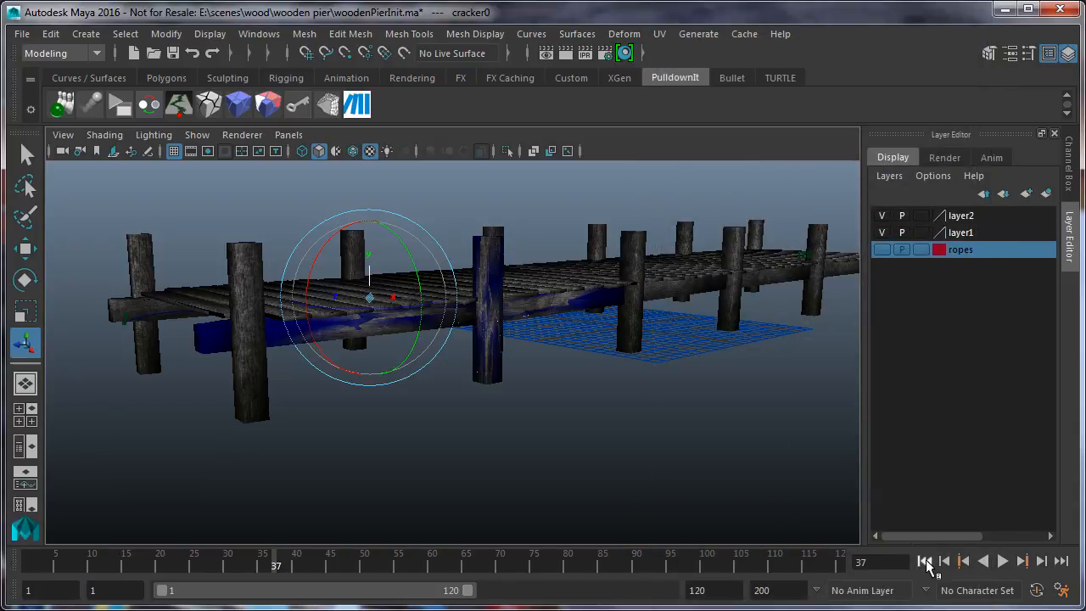
pyautogui.click(925, 560)
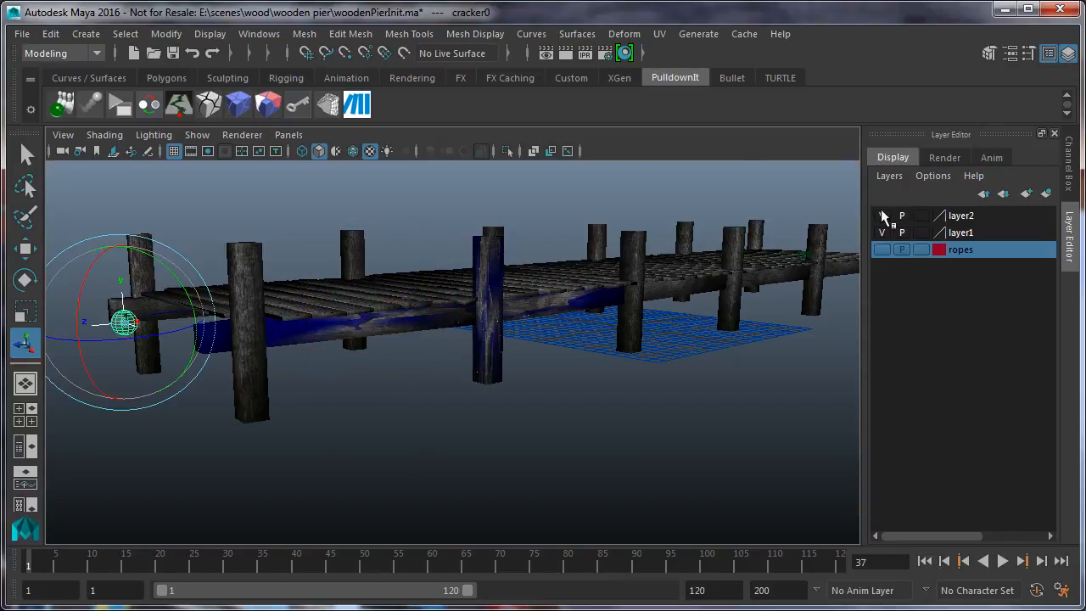
pyautogui.click(882, 216)
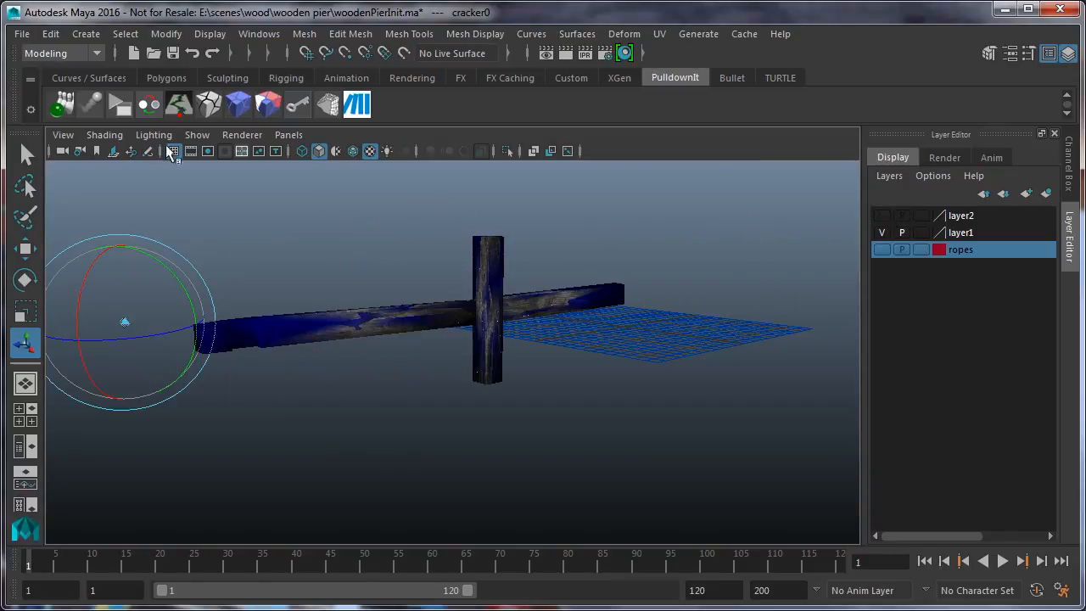
pyautogui.click(105, 135)
pyautogui.click(144, 470)
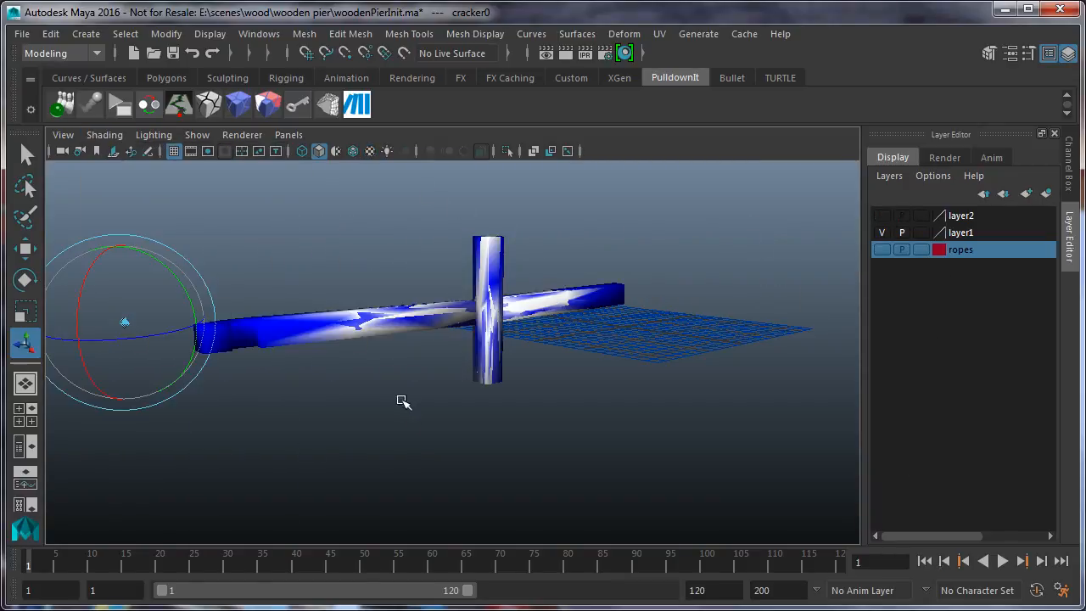
pyautogui.moveTo(399, 399)
pyautogui.keyDown('alt'); pyautogui.mouseDown()
pyautogui.moveTo(387, 388)
pyautogui.moveTo(407, 335)
pyautogui.mouseUp(); pyautogui.keyUp('alt')
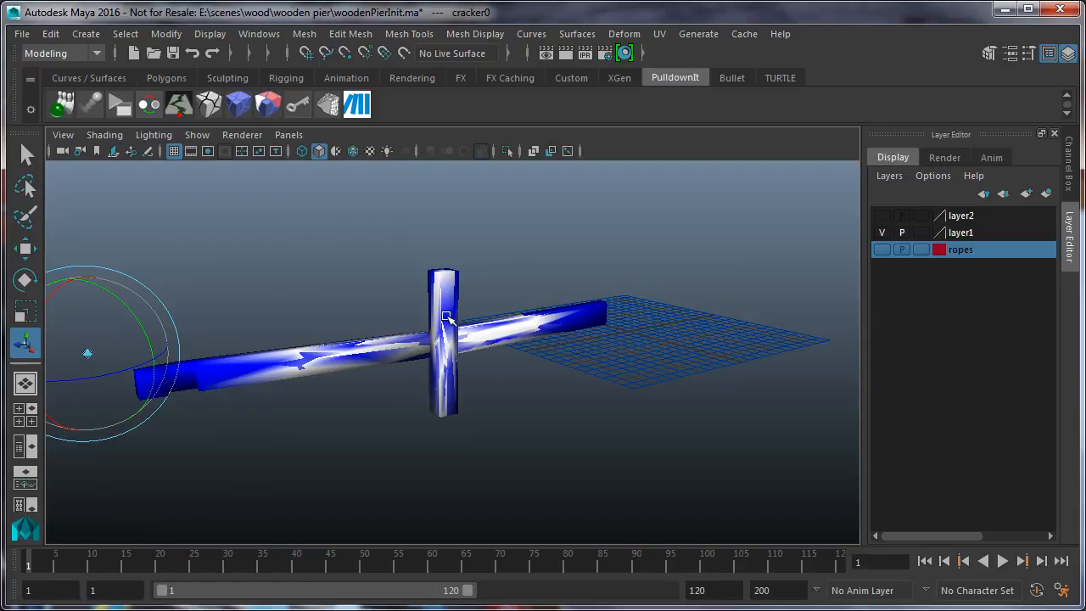
# Open the advanced fracture settings for the beams body and create a cluster from the fragments around the upright post
pyautogui.click(275, 102)
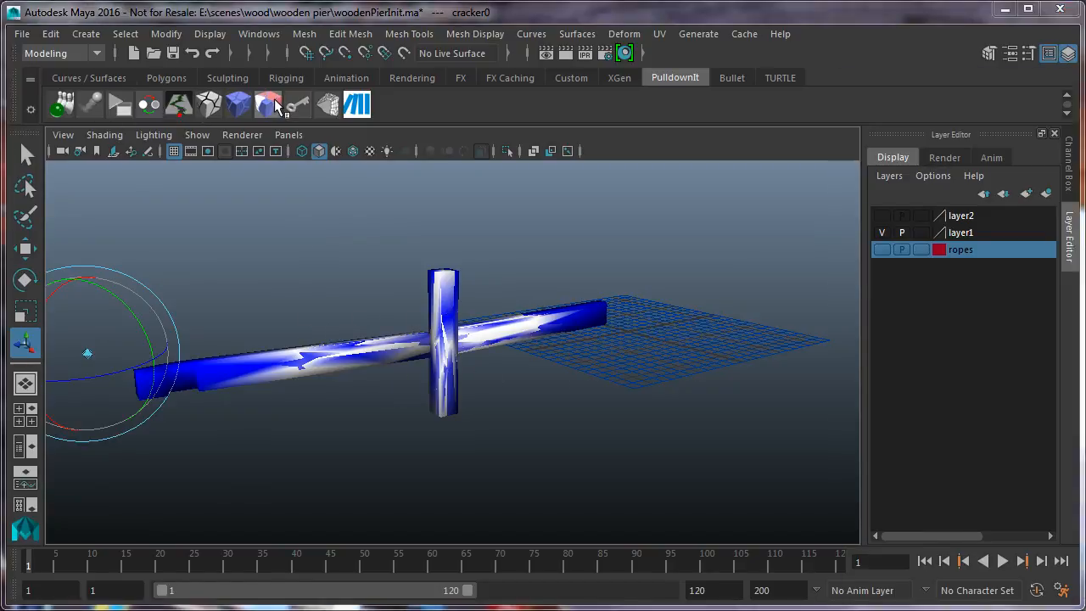
pyautogui.moveTo(936, 95); pyautogui.dragTo(802, 54)
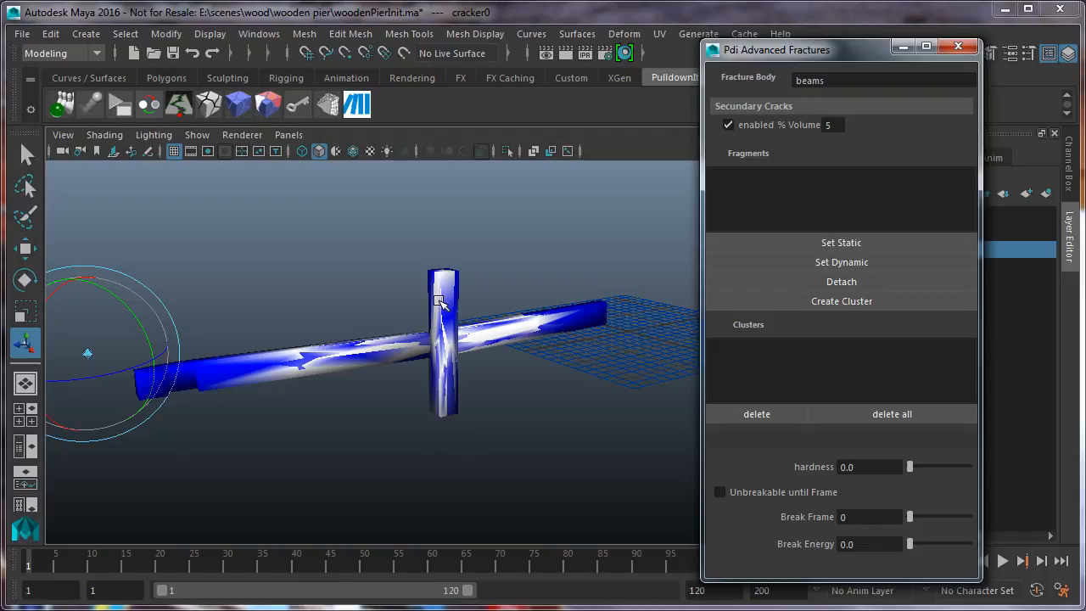
pyautogui.moveTo(420, 310); pyautogui.dragTo(456, 396)
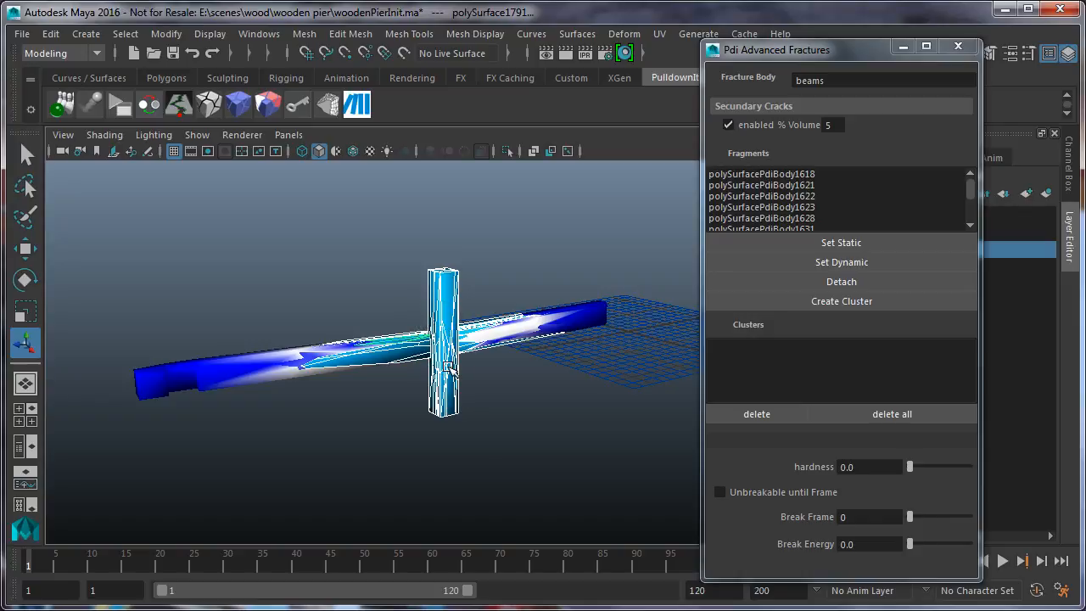
pyautogui.moveTo(412, 315); pyautogui.dragTo(466, 396)
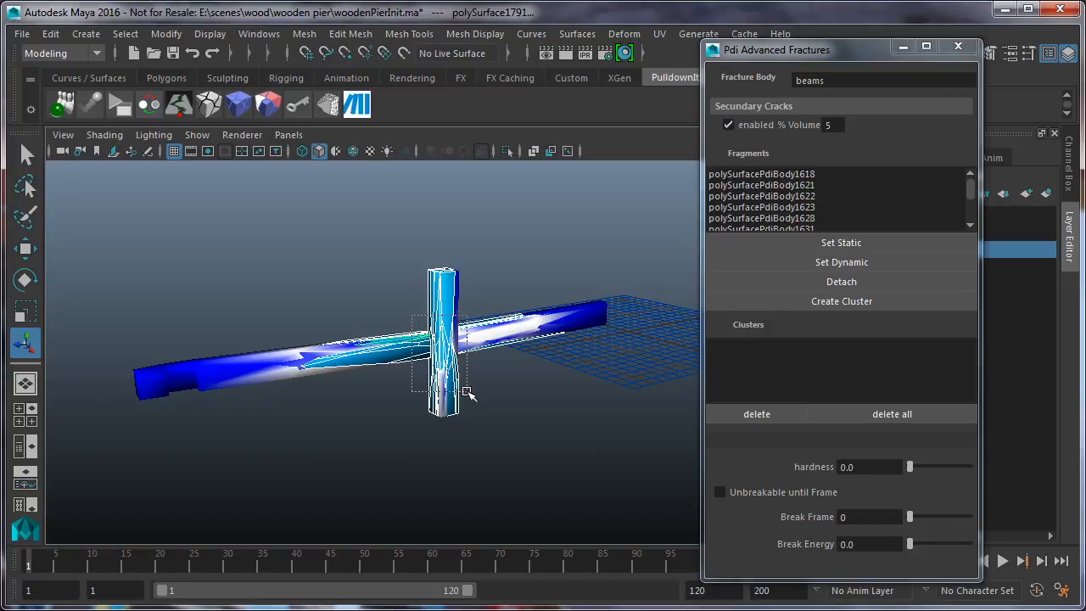
pyautogui.click(827, 302)
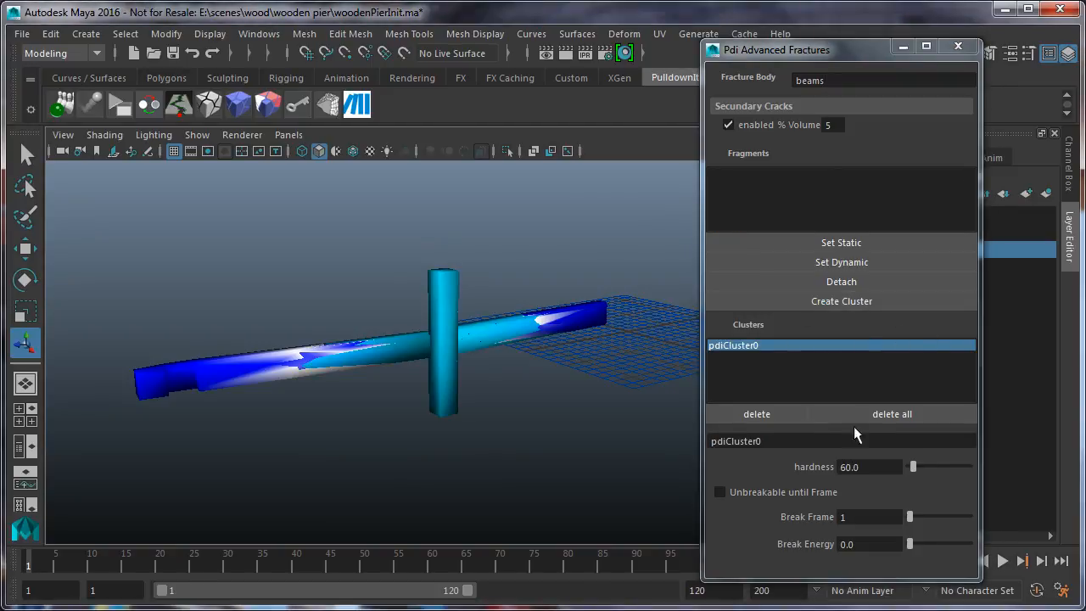
# Set the new cluster's hardness to 0 and make it unbreakable until frame 37
pyautogui.moveTo(912, 471); pyautogui.dragTo(859, 464)
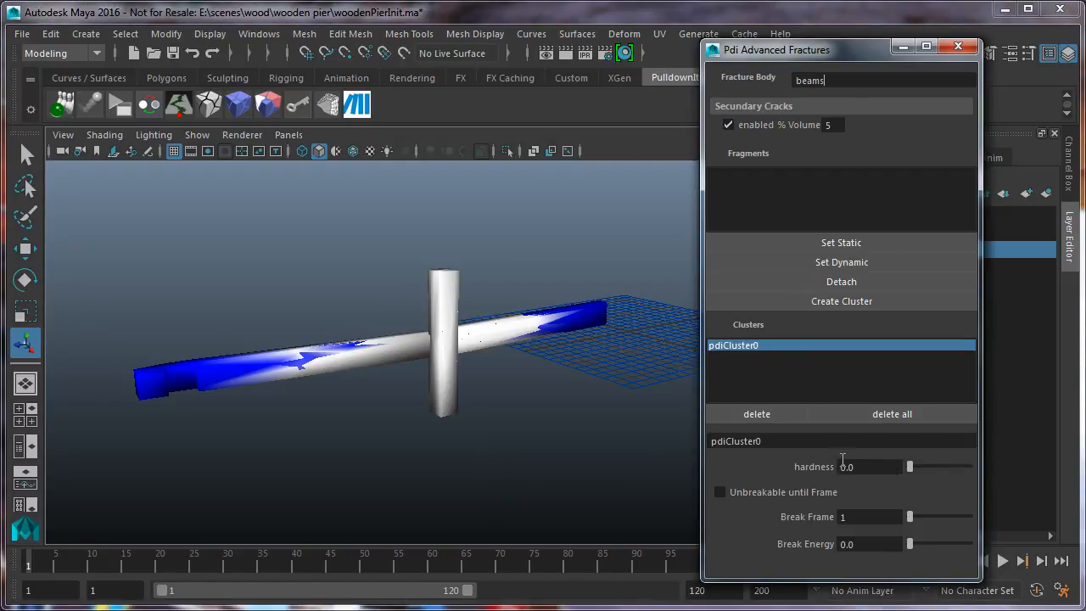
pyautogui.click(722, 492)
# Set the fragments at both ends of the long horizontal beam to static and recheck the cluster's settings
pyautogui.moveTo(117, 273); pyautogui.dragTo(364, 509)
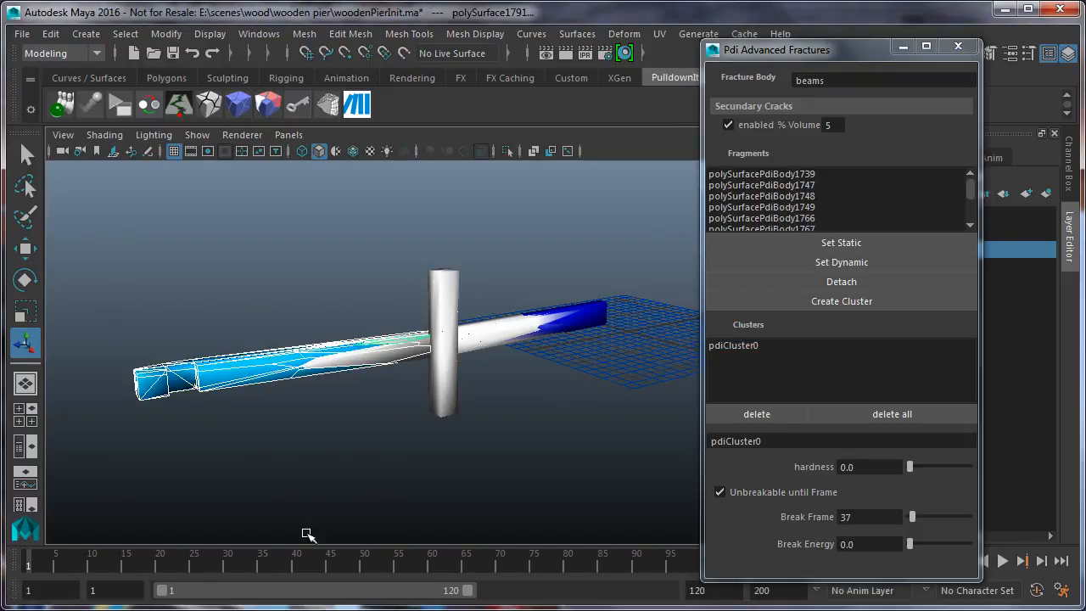
pyautogui.click(854, 244)
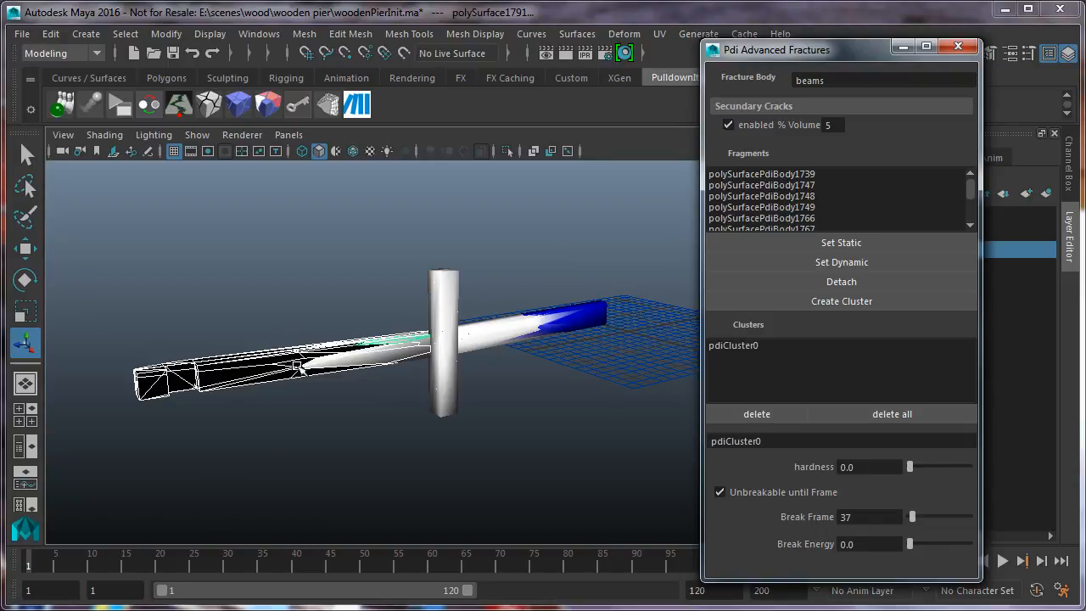
pyautogui.moveTo(543, 270); pyautogui.dragTo(625, 395)
pyautogui.click(877, 241)
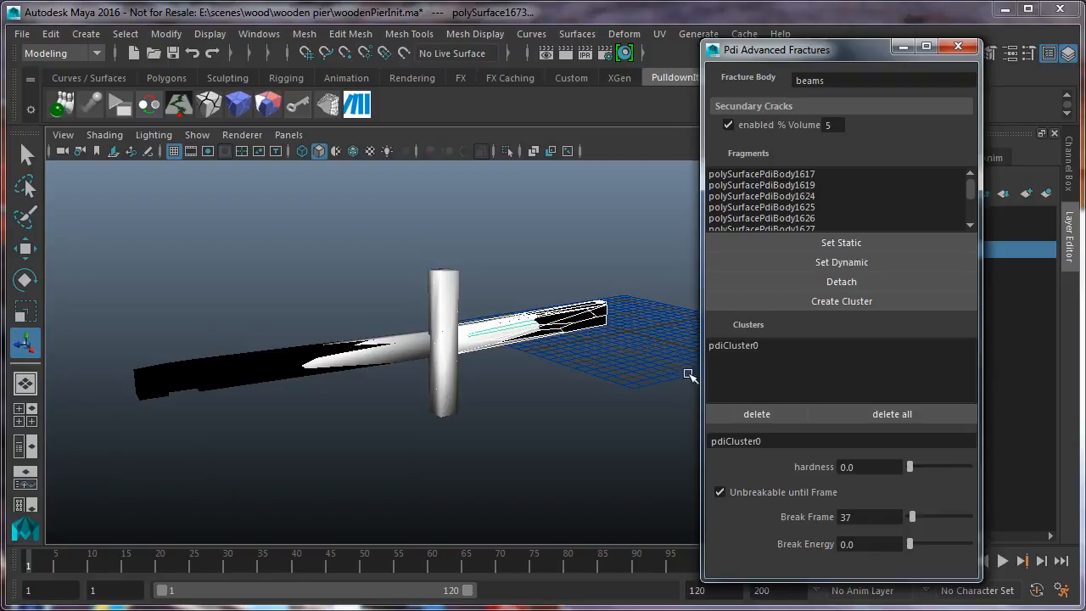
pyautogui.click(724, 342)
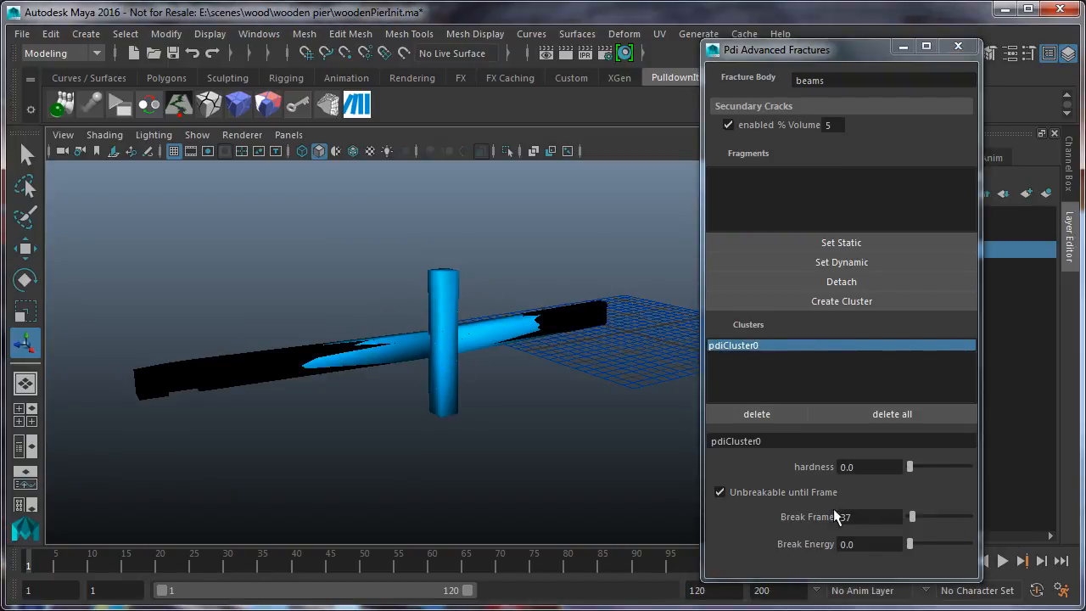
pyautogui.click(956, 47)
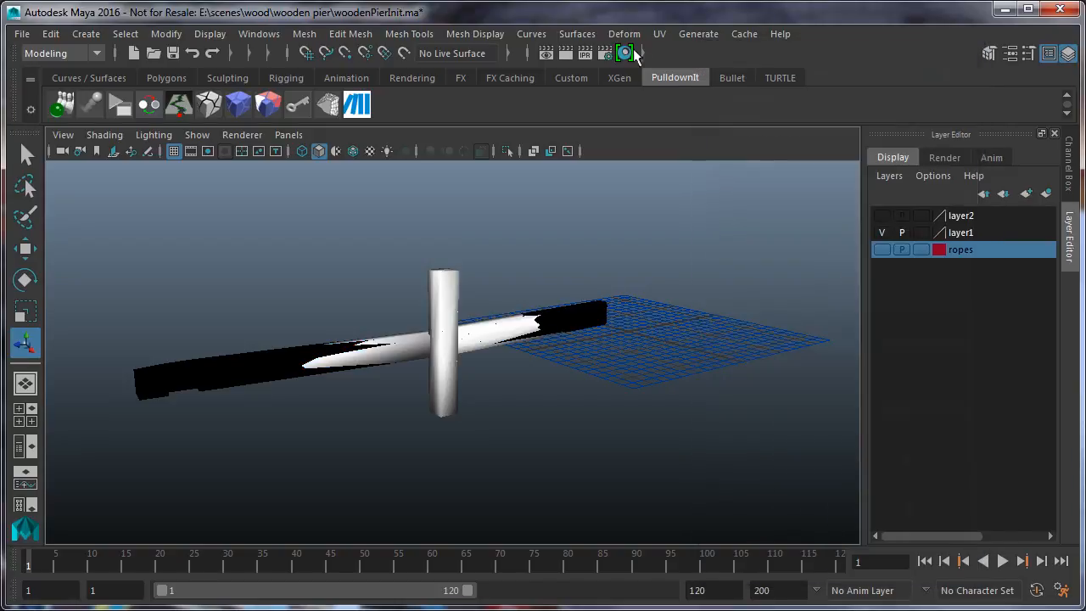
# Switch off the stress view for the beams fracture body
pyautogui.click(240, 102)
pyautogui.click(838, 167)
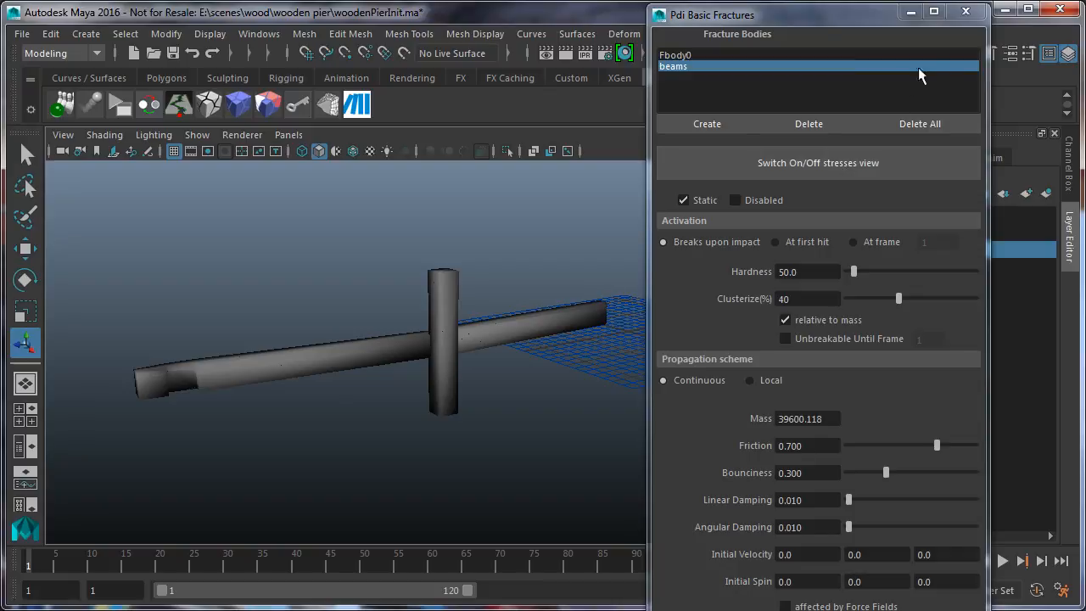
pyautogui.click(980, 10)
# Show layer2 and turn hardware texturing back on for the whole pier
pyautogui.click(882, 215)
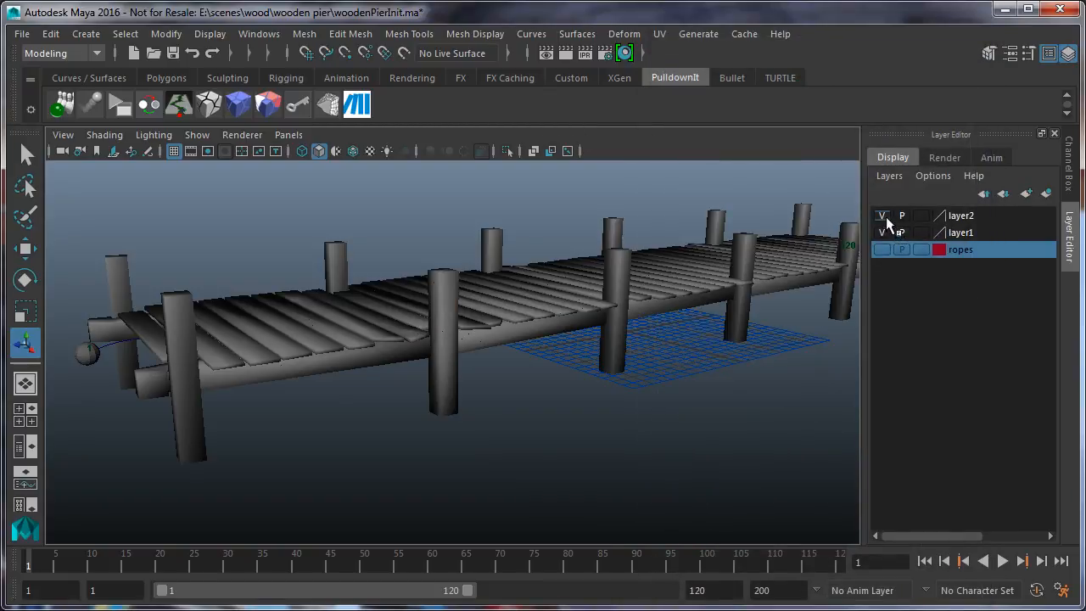
pyautogui.click(93, 136)
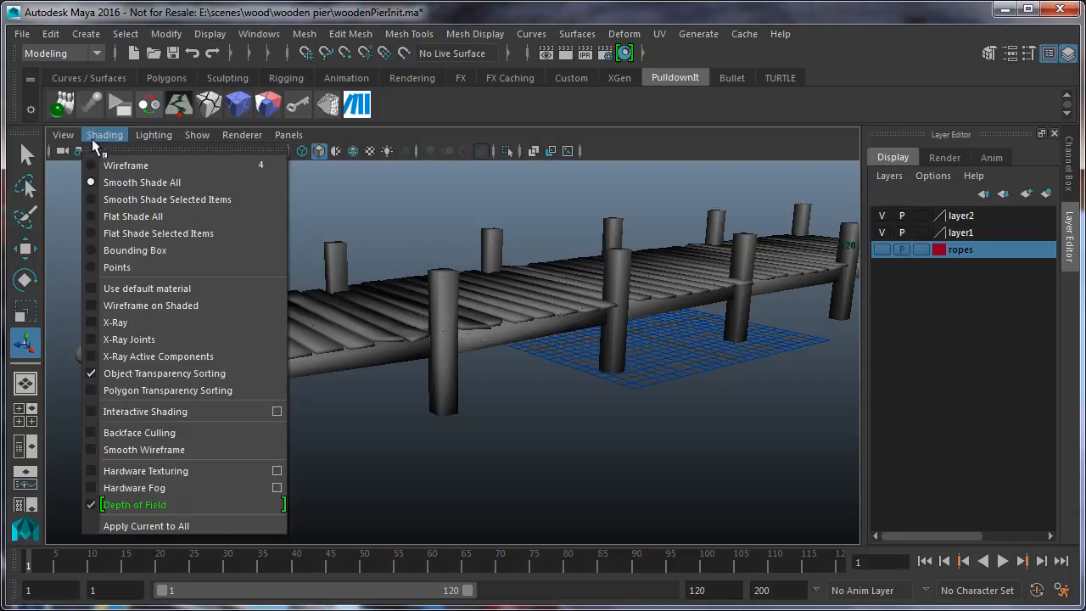
pyautogui.click(132, 473)
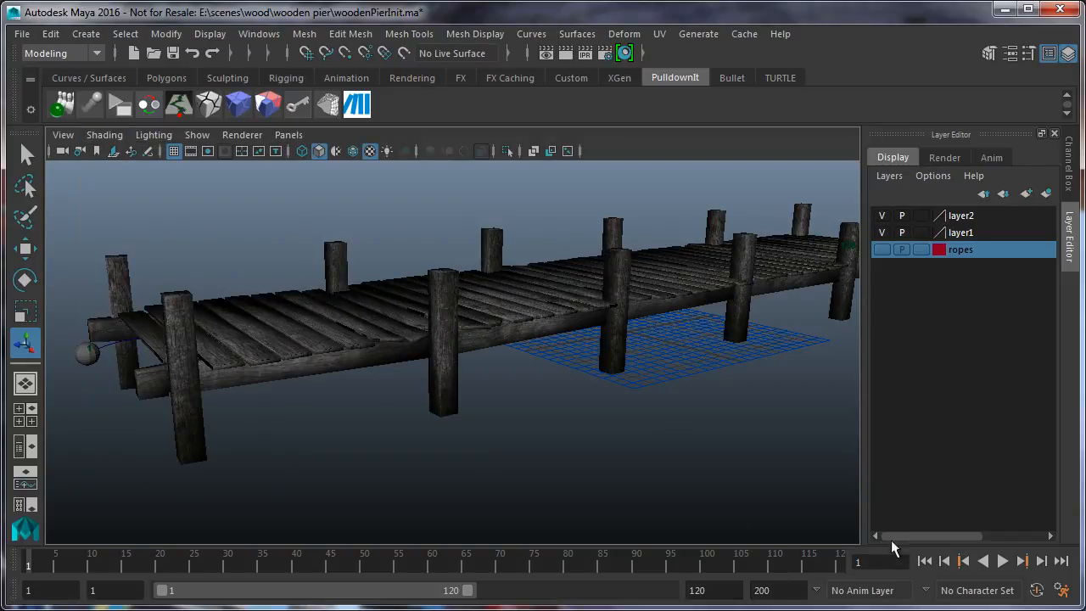
# Play the simulation through frame 120 and replay it from other angles to examine how the beams and planks break
pyautogui.click(1002, 561)
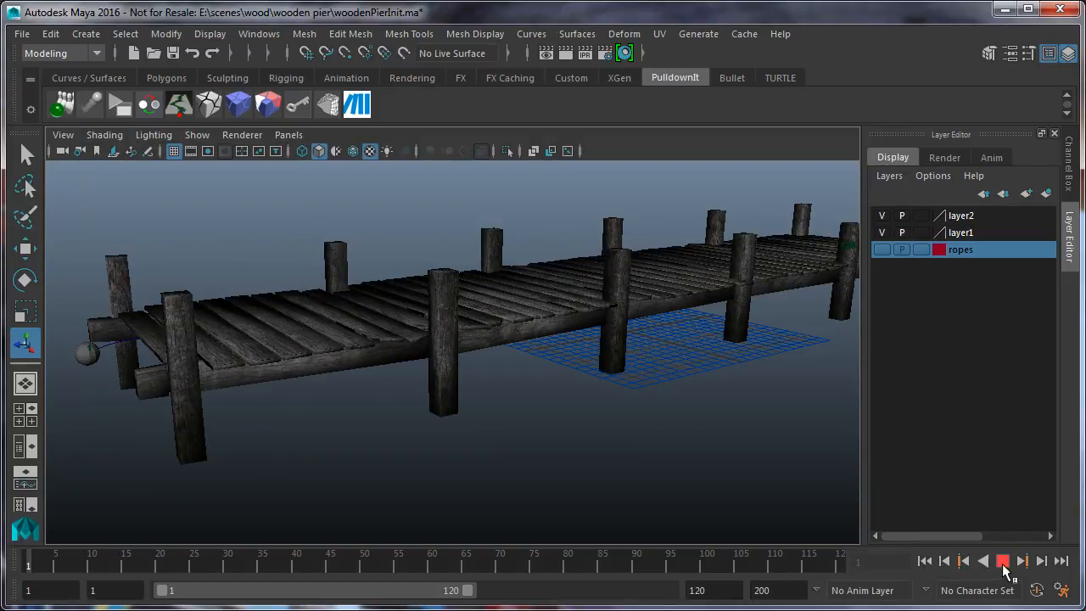
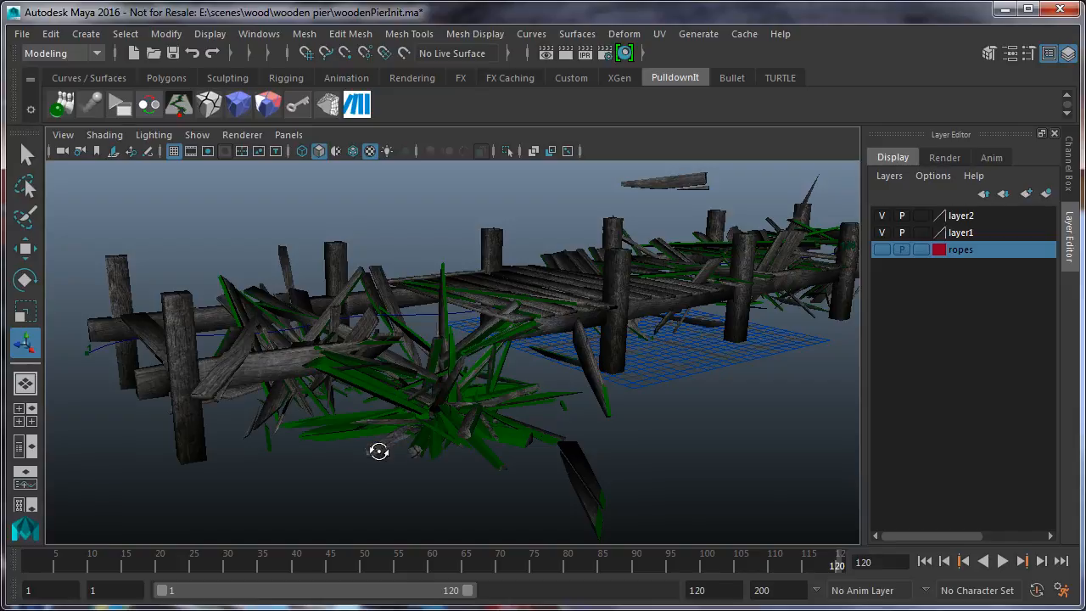
pyautogui.keyDown('alt'); pyautogui.moveTo(378, 452); pyautogui.dragTo(415, 455); pyautogui.keyUp('alt')
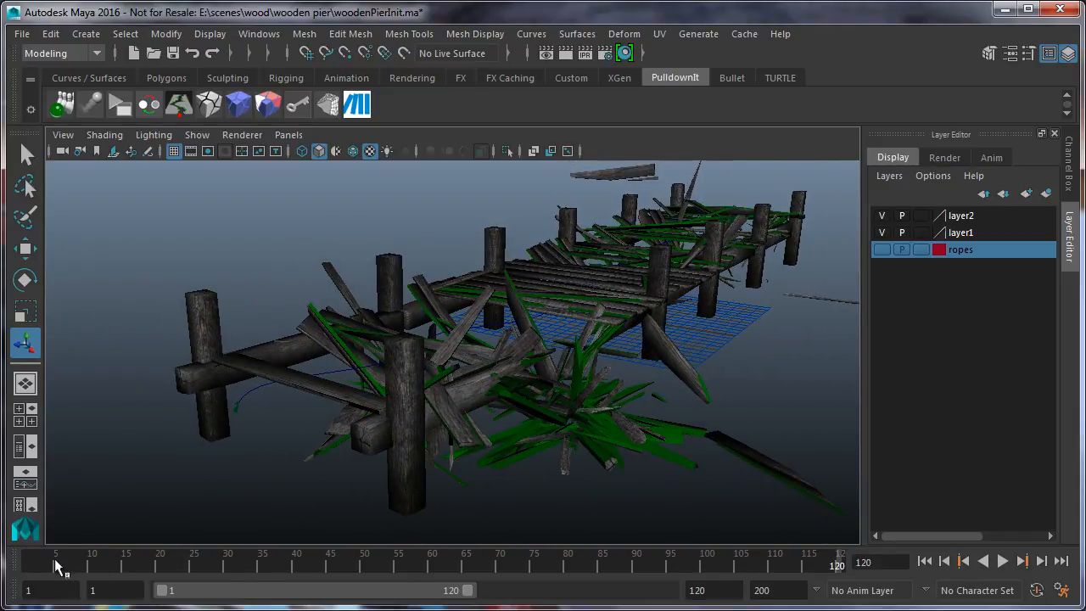
pyautogui.moveTo(43, 559); pyautogui.dragTo(664, 608)
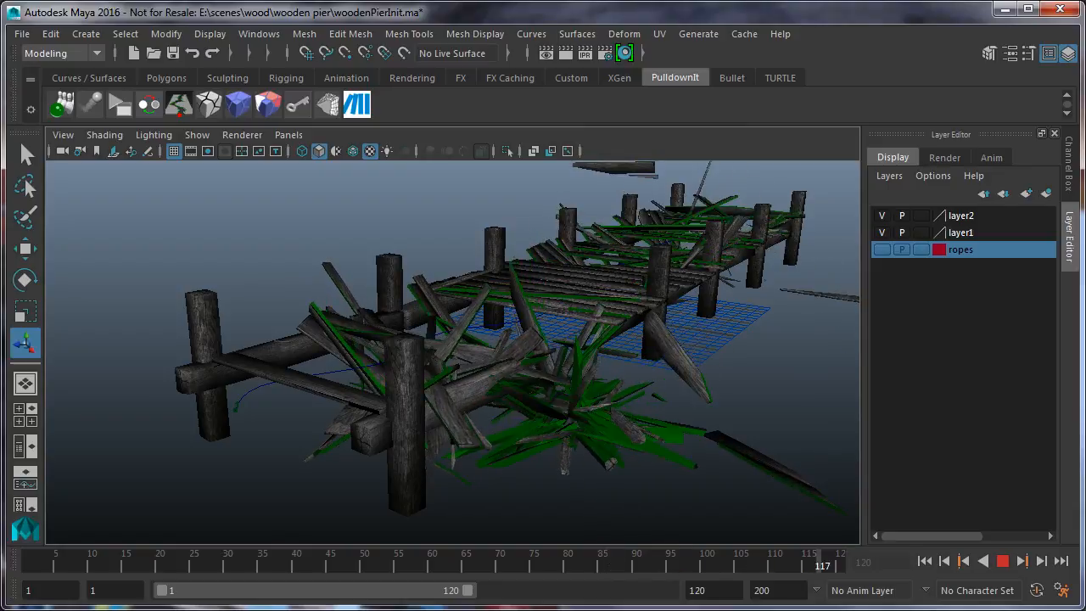
pyautogui.moveTo(365, 573)
pyautogui.mouseDown()
pyautogui.moveTo(284, 570)
pyautogui.moveTo(687, 587)
pyautogui.moveTo(804, 604)
pyautogui.mouseUp()
pyautogui.keyDown('alt'); pyautogui.moveTo(473, 516); pyautogui.dragTo(836, 566); pyautogui.keyUp('alt')
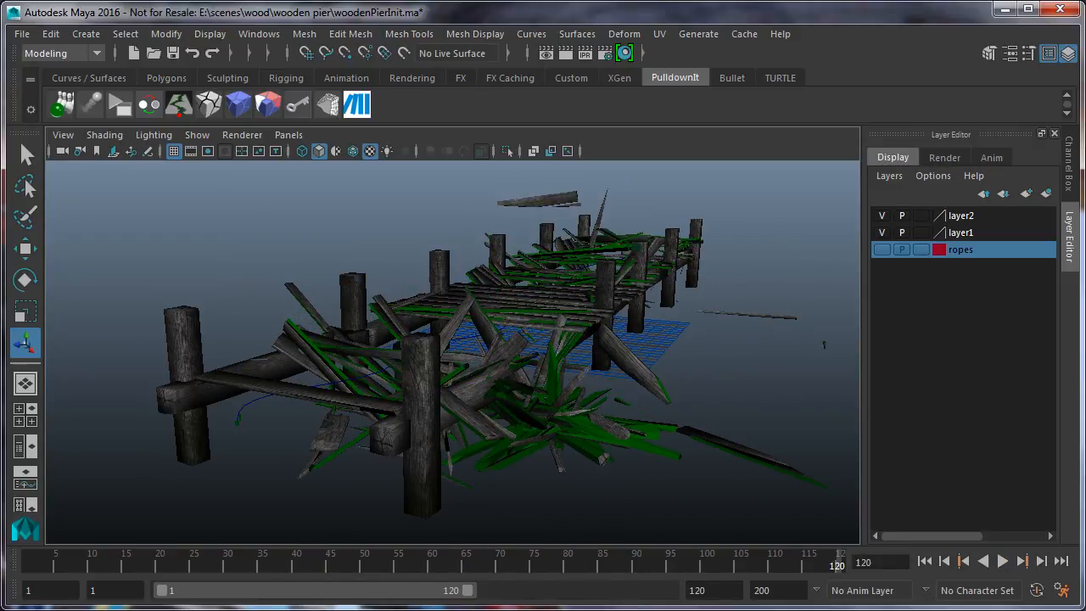
# Show the ropes layer, go to frame 77, and select the rope around the broken post
pyautogui.click(882, 250)
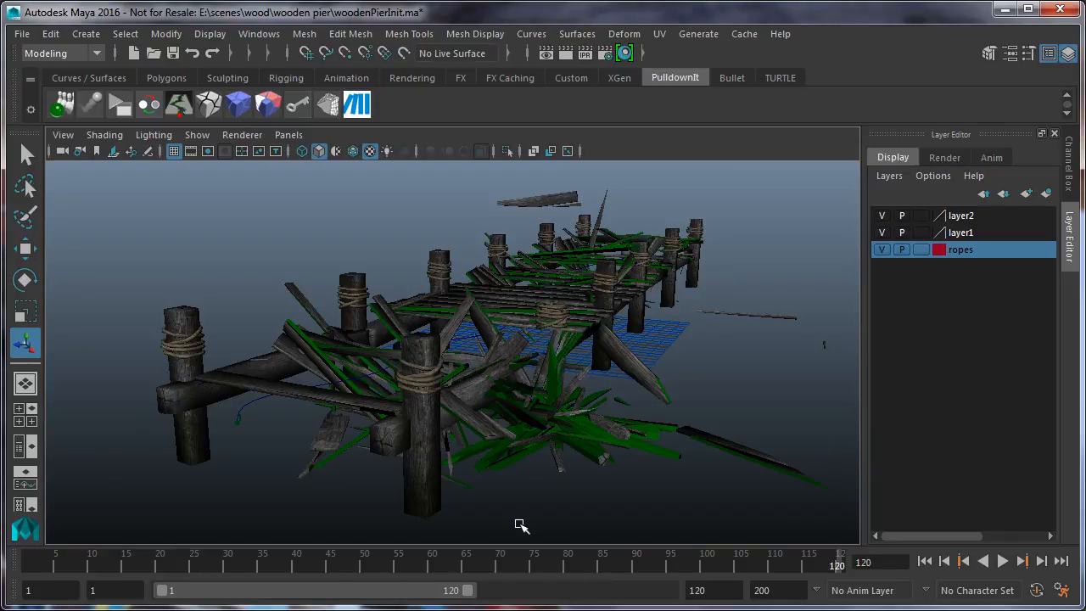
pyautogui.moveTo(465, 557); pyautogui.dragTo(547, 556)
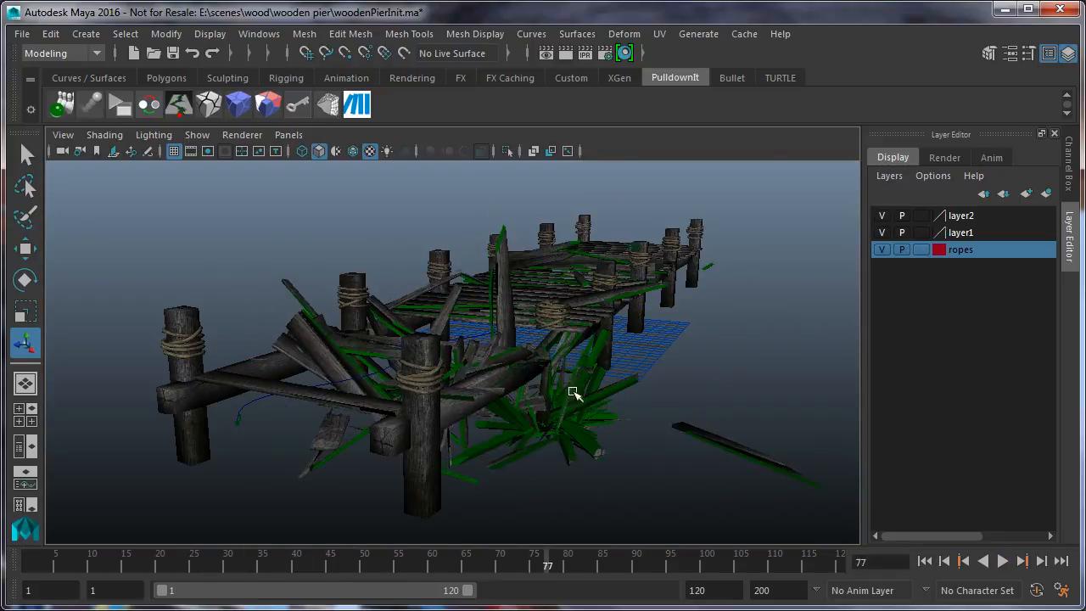
pyautogui.click(542, 315)
# Play the animation close up around the selected rope and stop at frame 67
pyautogui.scroll(-5, 547, 350)
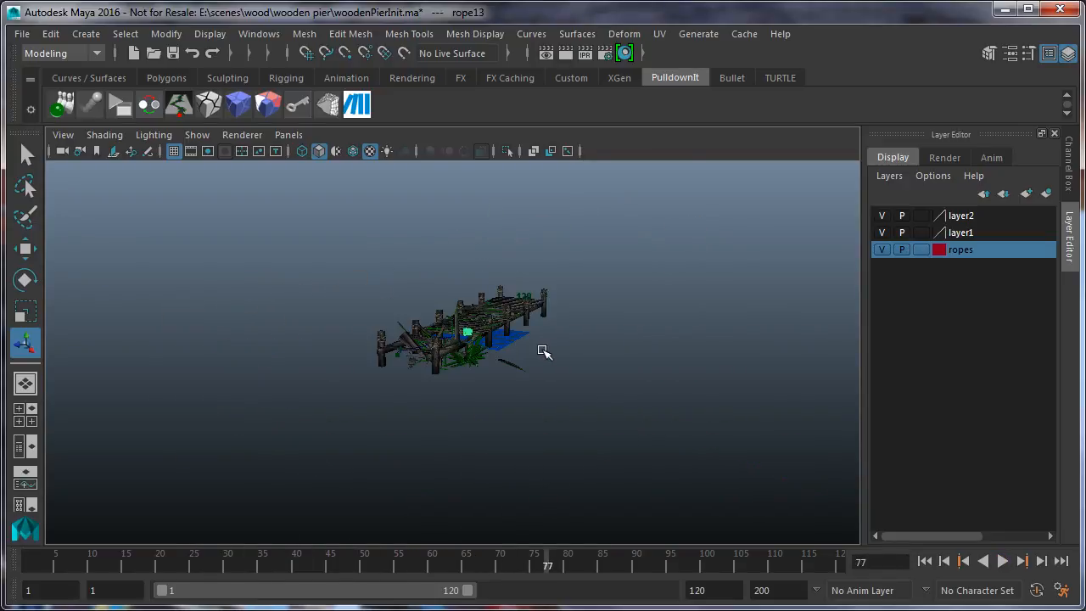
pyautogui.scroll(8, 513, 353)
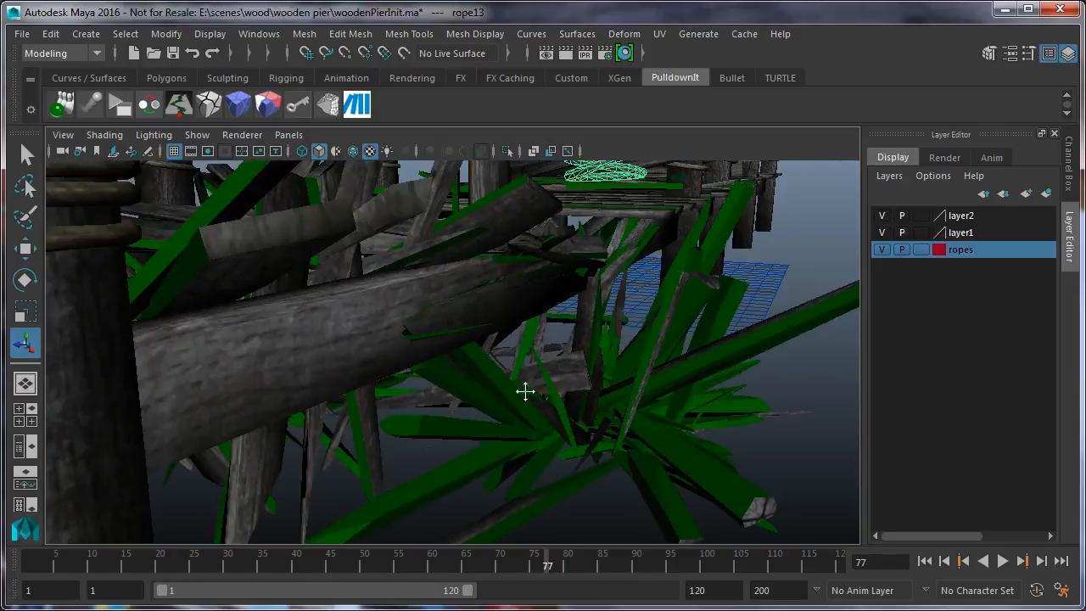
pyautogui.keyDown('alt'); pyautogui.moveTo(525, 391); pyautogui.dragTo(492, 443, button='middle'); pyautogui.keyUp('alt')
pyautogui.hotkey('alt', 'v')
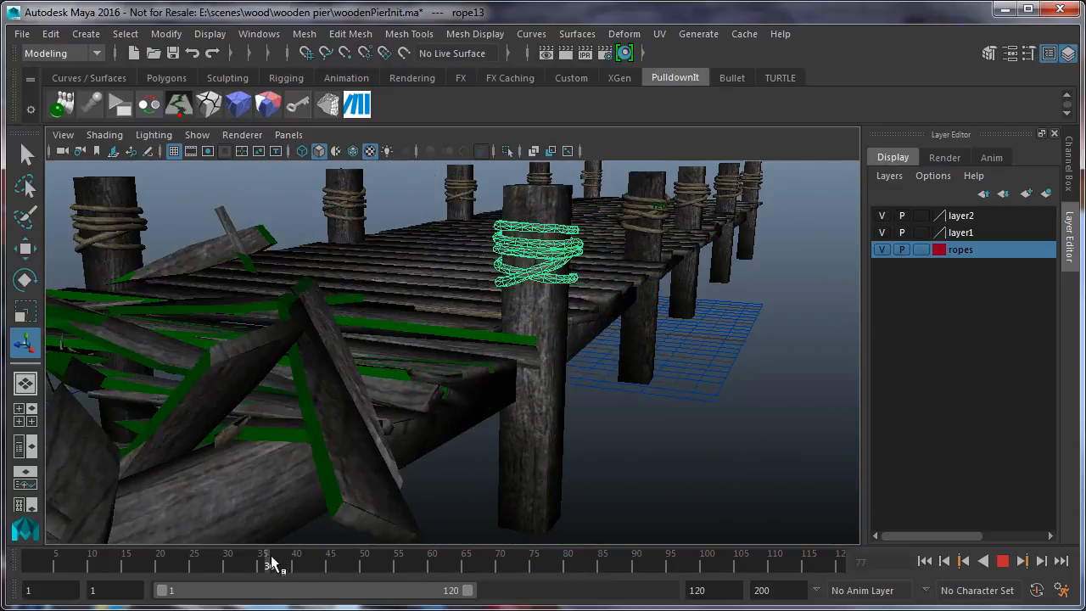
pyautogui.hotkey('alt', 'v')
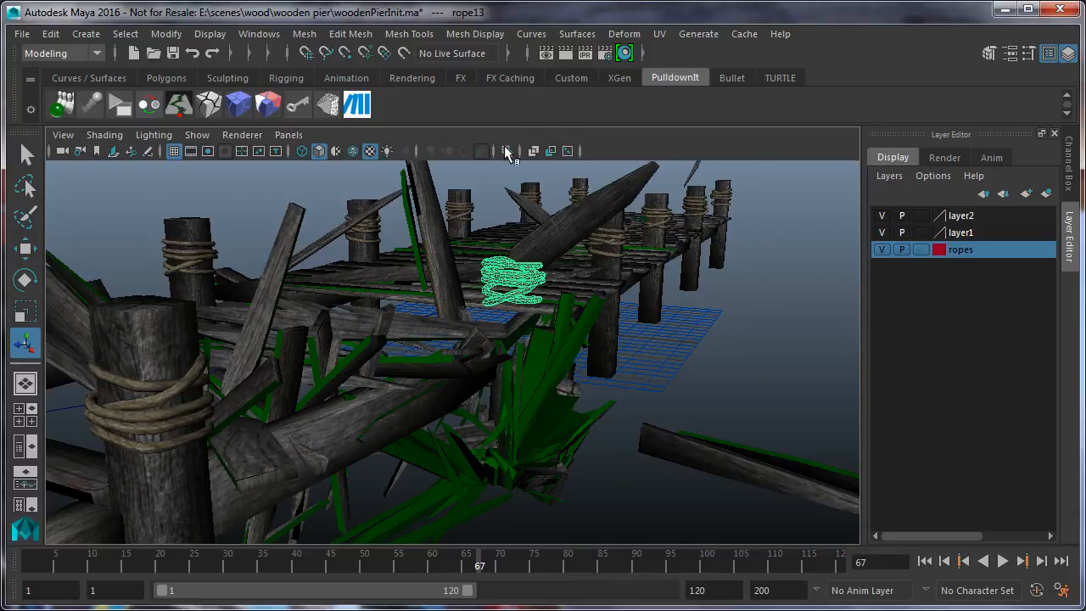
# Isolate the selected rope to examine its mesh from several angles, and restore the full scene view
pyautogui.click(507, 151)
pyautogui.keyDown('alt'); pyautogui.moveTo(534, 284); pyautogui.dragTo(484, 291); pyautogui.keyUp('alt')
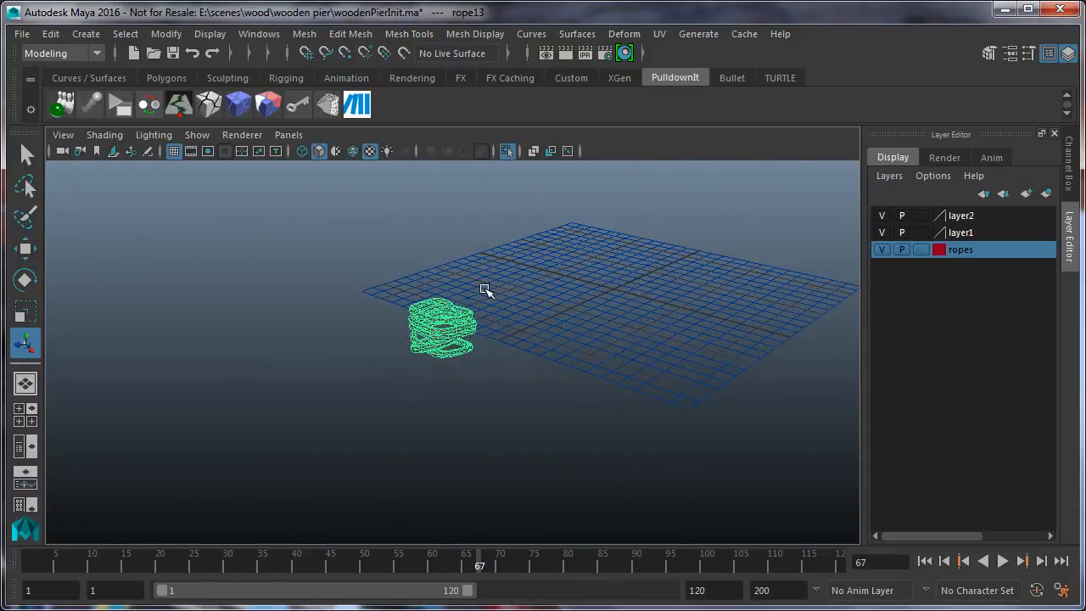
pyautogui.click(486, 287)
pyautogui.scroll(5, 485, 287)
pyautogui.click(439, 275)
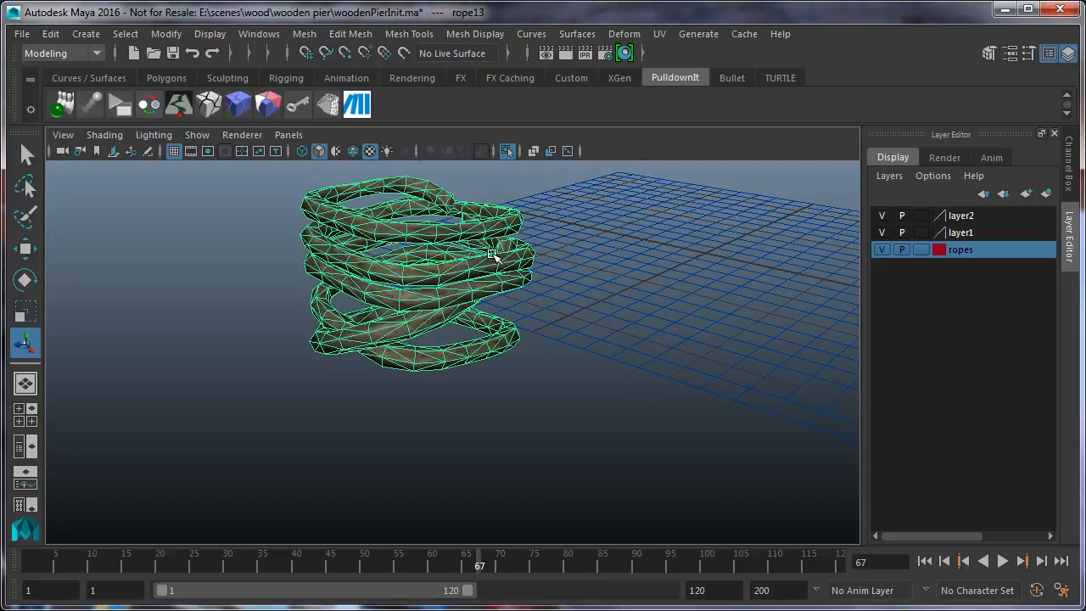
pyautogui.keyDown('alt'); pyautogui.moveTo(535, 291); pyautogui.dragTo(519, 316); pyautogui.keyUp('alt')
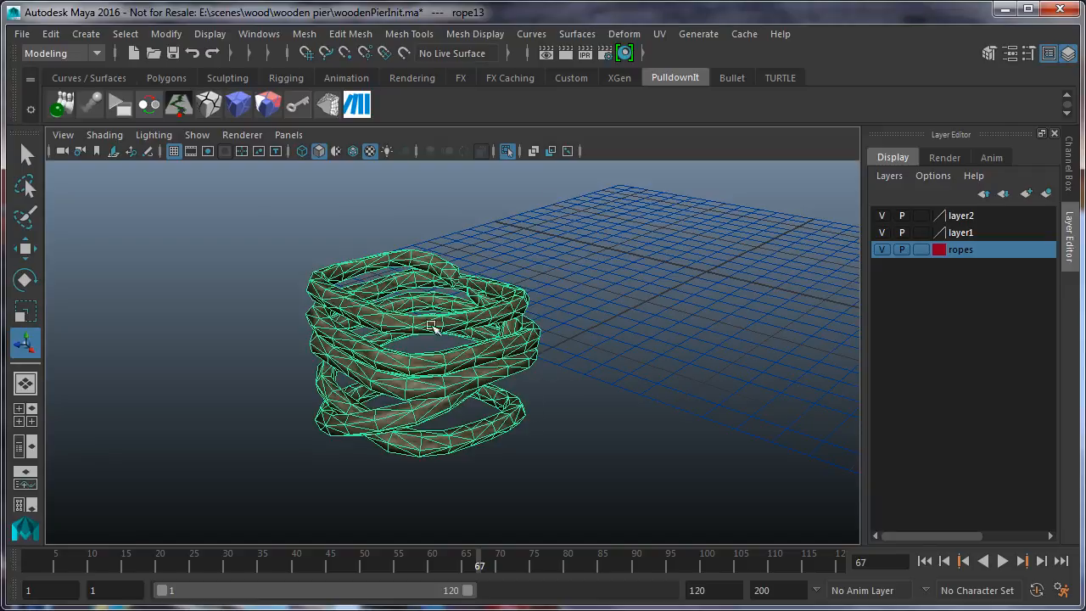
pyautogui.moveTo(458, 356)
pyautogui.keyDown('alt'); pyautogui.mouseDown()
pyautogui.moveTo(452, 337)
pyautogui.moveTo(459, 347)
pyautogui.mouseUp(); pyautogui.keyUp('alt')
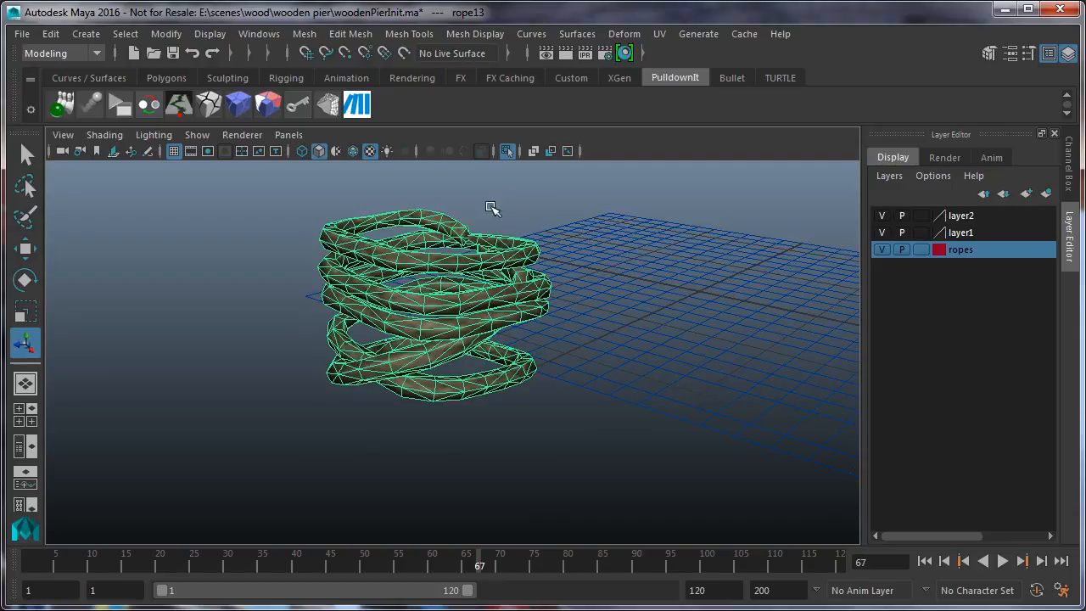
pyautogui.click(505, 151)
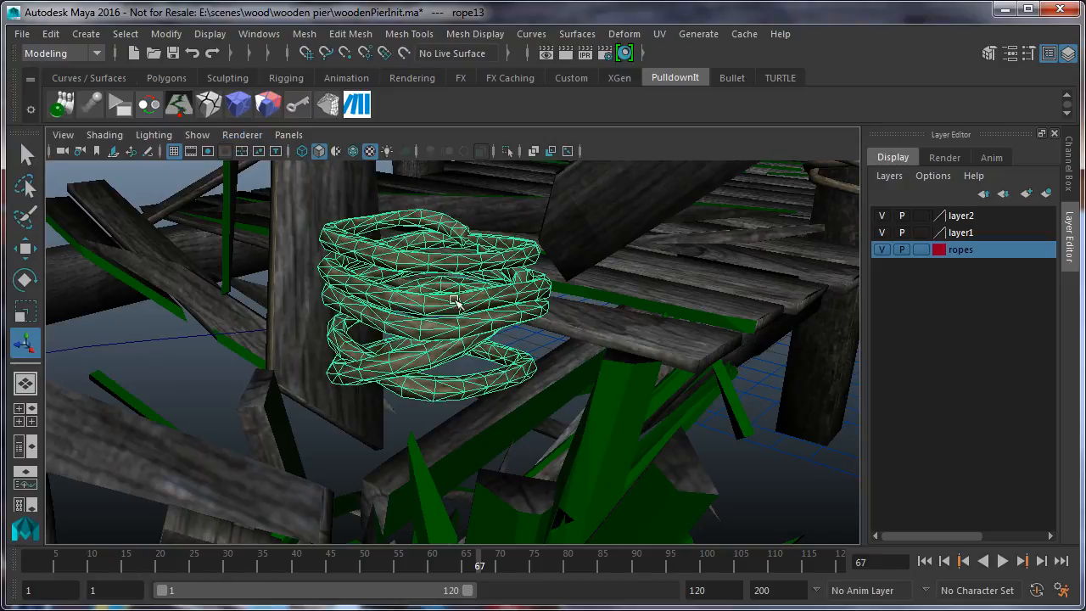
# Start a ShatterIt preview on the selected rope with the Uniform style and set the number of shards to 30
pyautogui.click(208, 105)
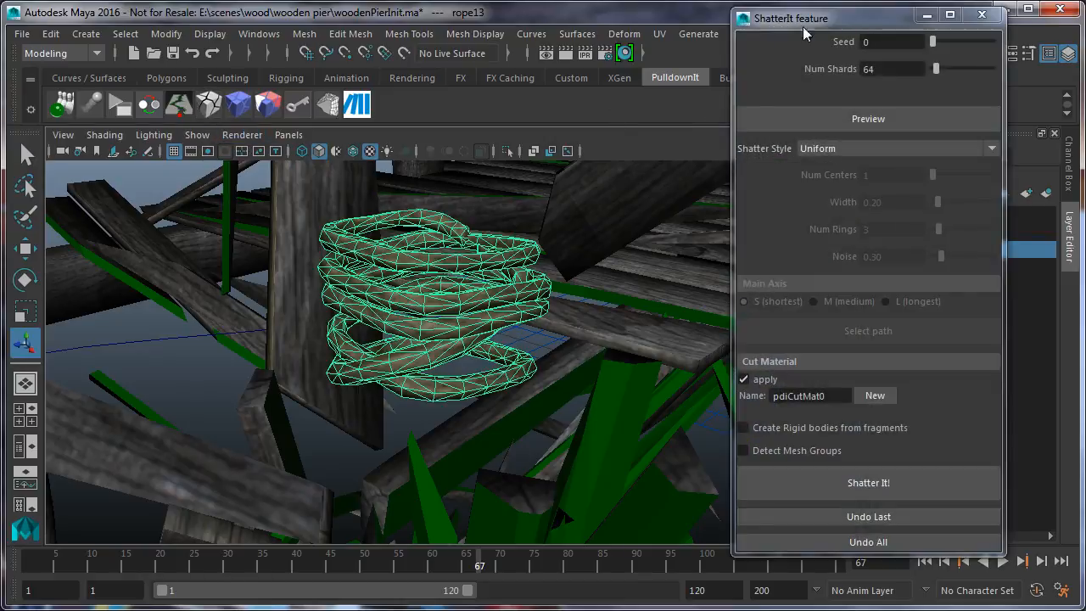
pyautogui.moveTo(803, 26); pyautogui.dragTo(823, 26)
pyautogui.click(870, 120)
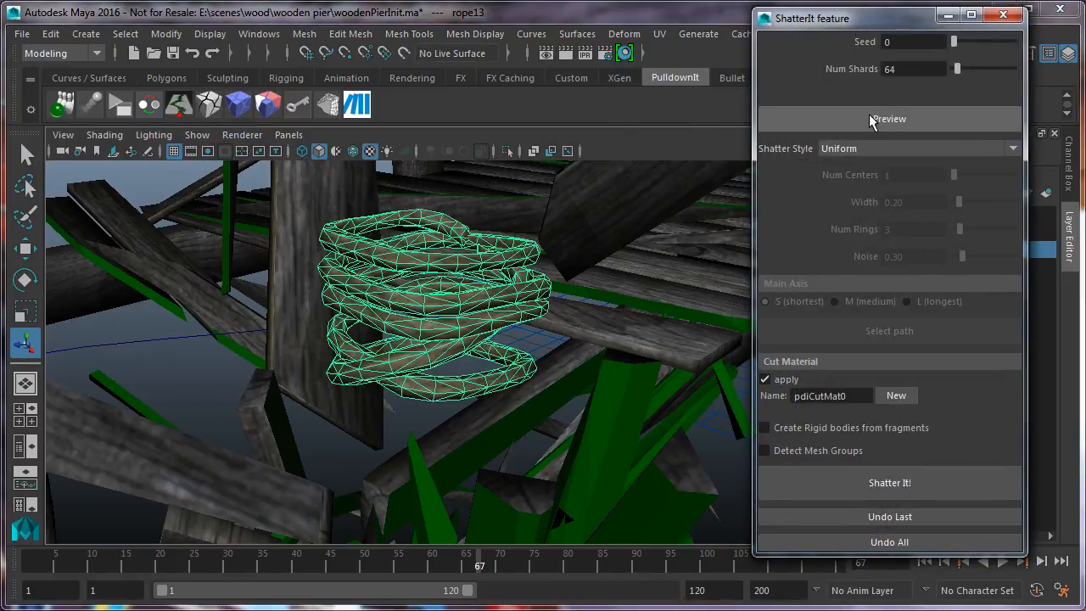
pyautogui.doubleClick(897, 73)
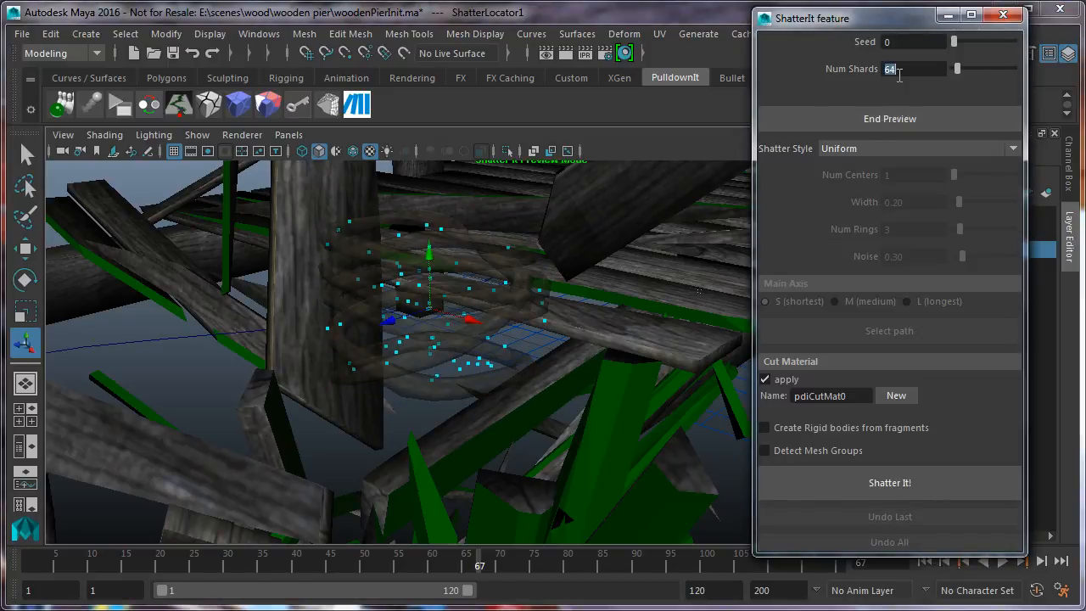
pyautogui.write('30')
pyautogui.press('Return')
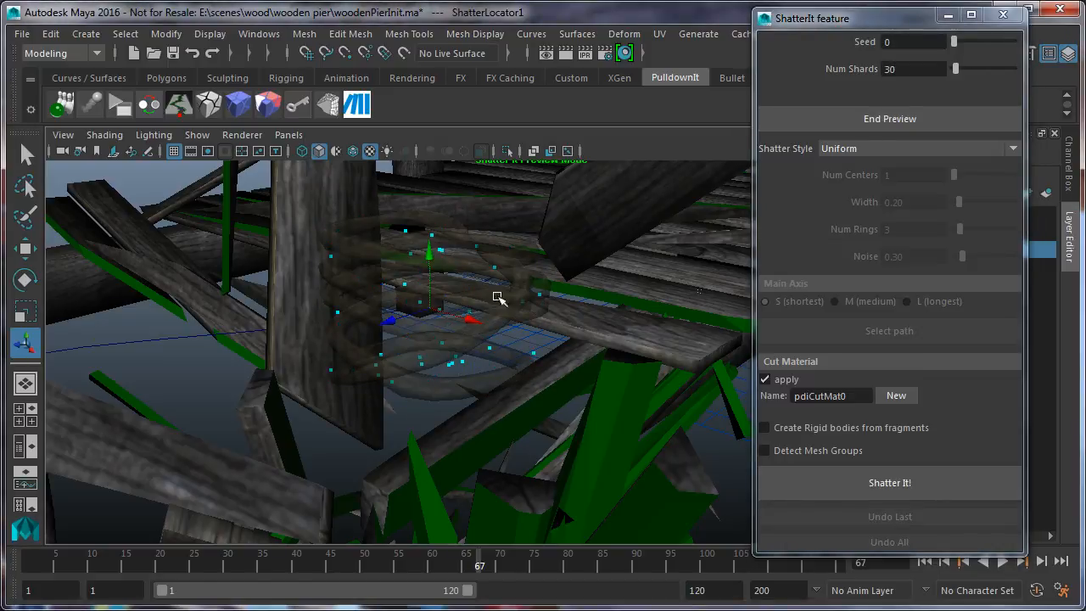
# Shatter the rope on the post with the previewed settings and select several resulting shards to check the cut
pyautogui.click(937, 490)
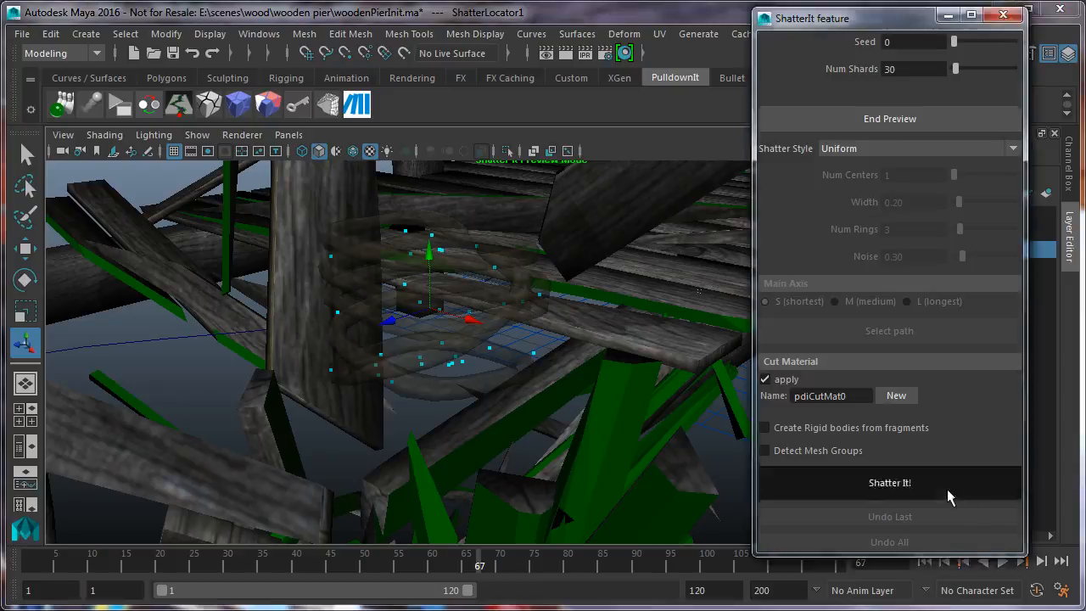
pyautogui.click(413, 336)
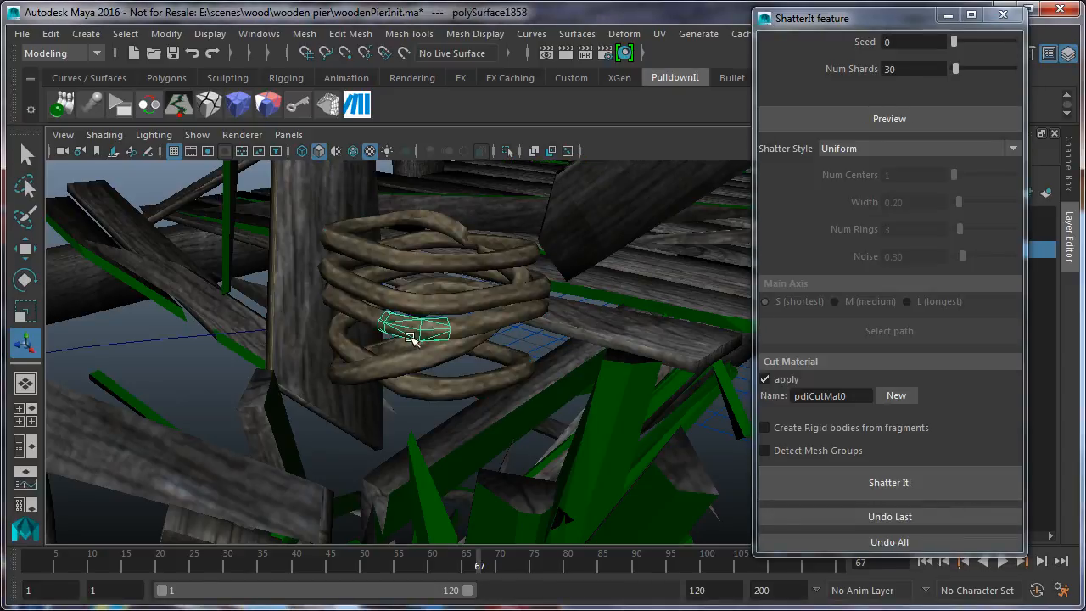
pyautogui.click(424, 292)
pyautogui.click(422, 262)
pyautogui.click(372, 248)
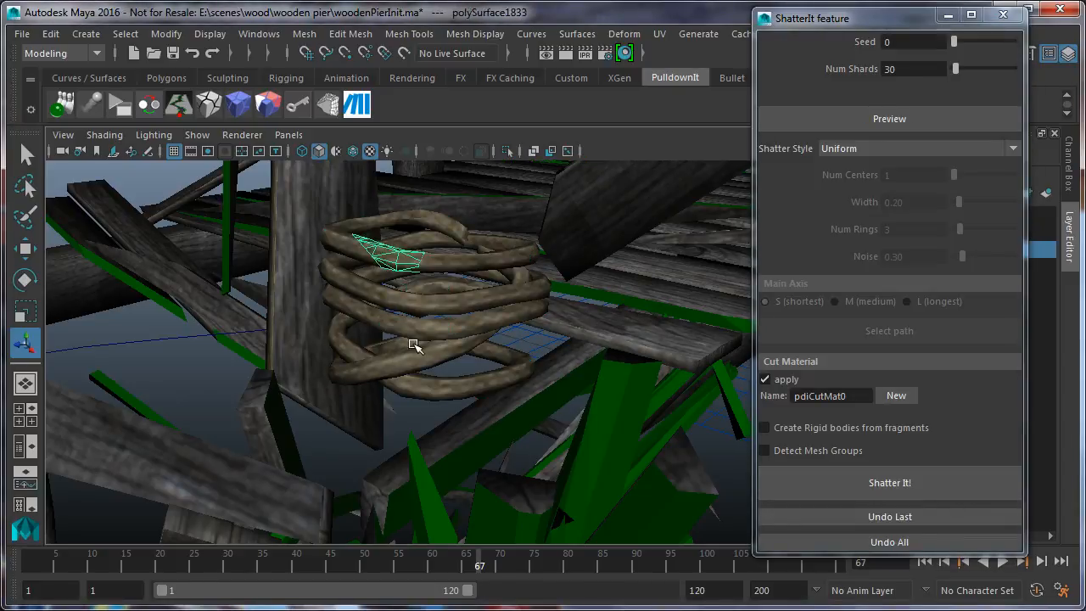
pyautogui.click(410, 340)
pyautogui.click(427, 384)
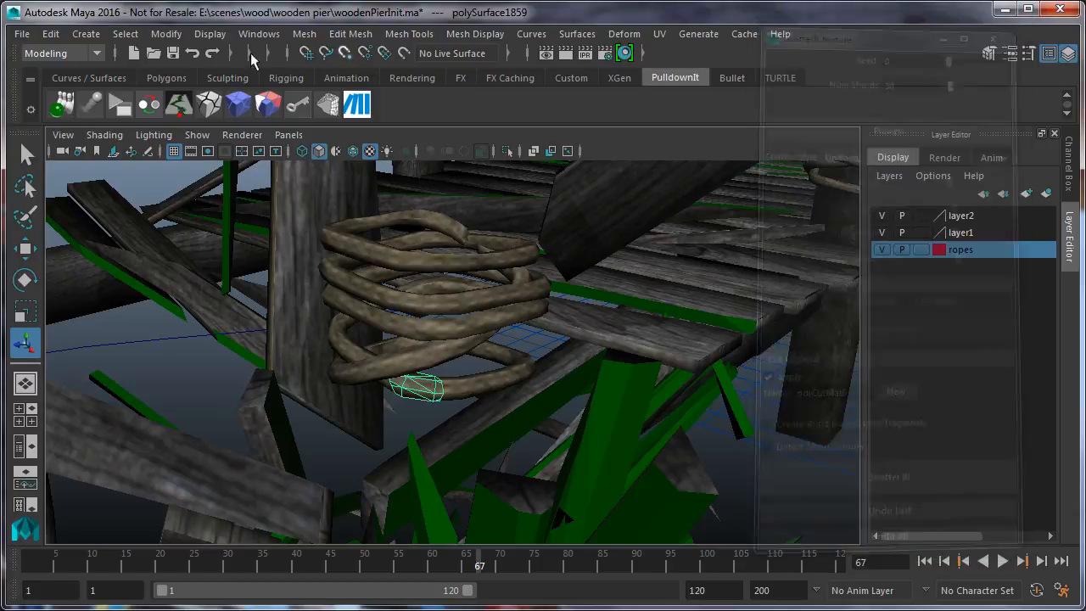
pyautogui.click(1002, 15)
# Return to frame 1 and create a fracture body from the rope shards around the post, keeping force convex shapes enabled
pyautogui.click(244, 102)
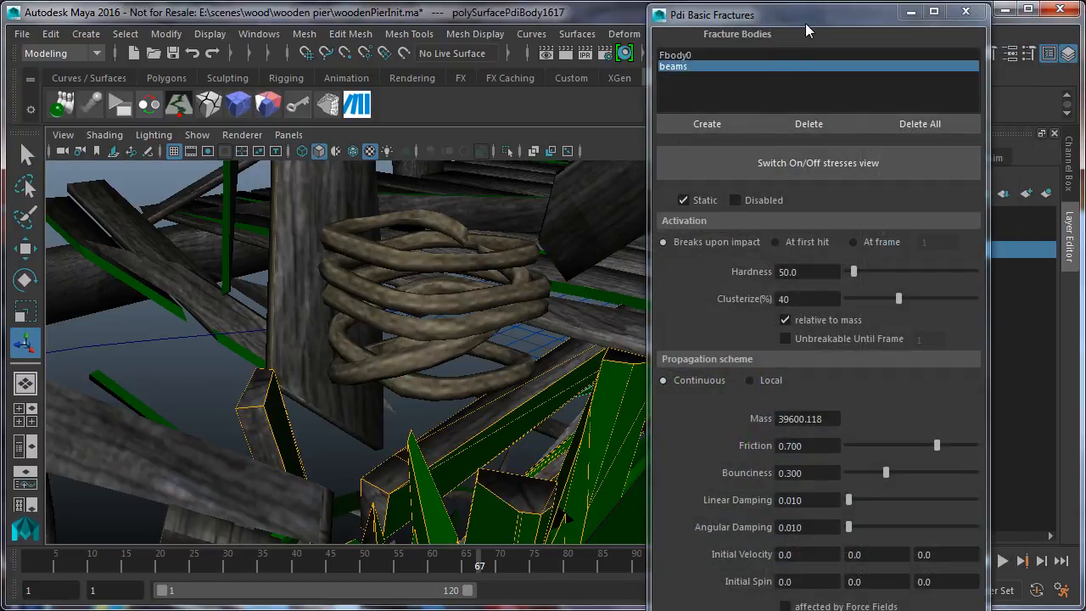
pyautogui.moveTo(806, 26); pyautogui.dragTo(889, 38)
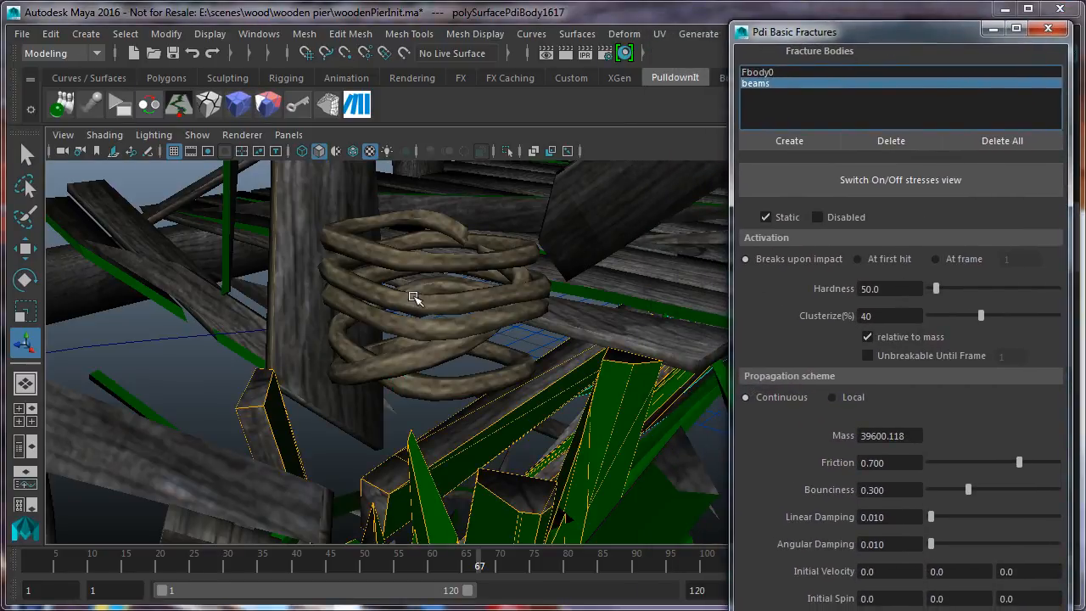
pyautogui.moveTo(948, 34); pyautogui.dragTo(582, 76)
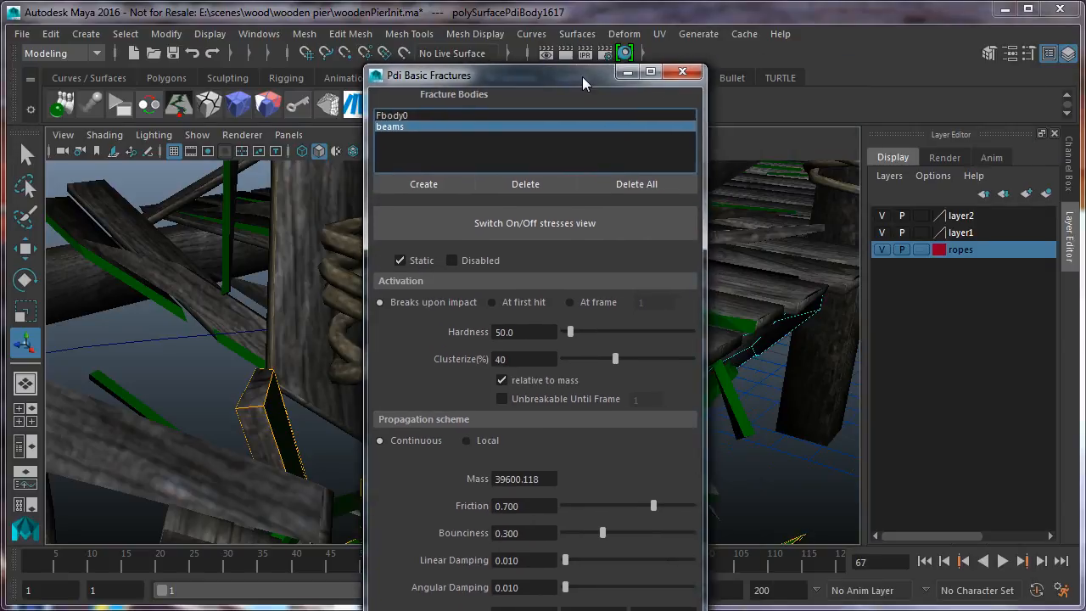
pyautogui.click(925, 561)
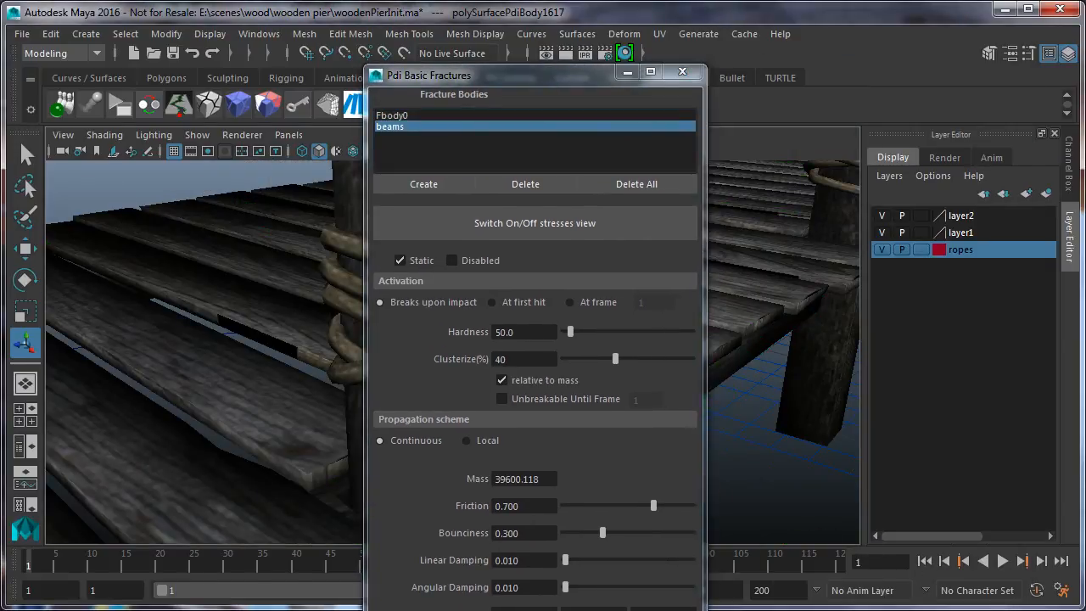
pyautogui.moveTo(551, 75); pyautogui.dragTo(890, 18)
pyautogui.click(440, 309)
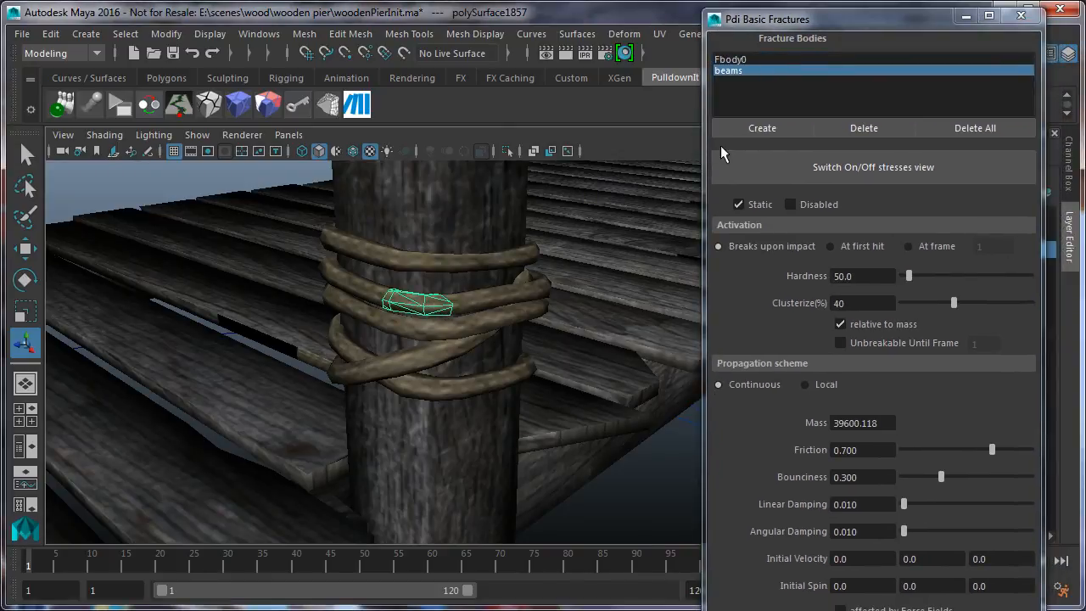
pyautogui.click(759, 127)
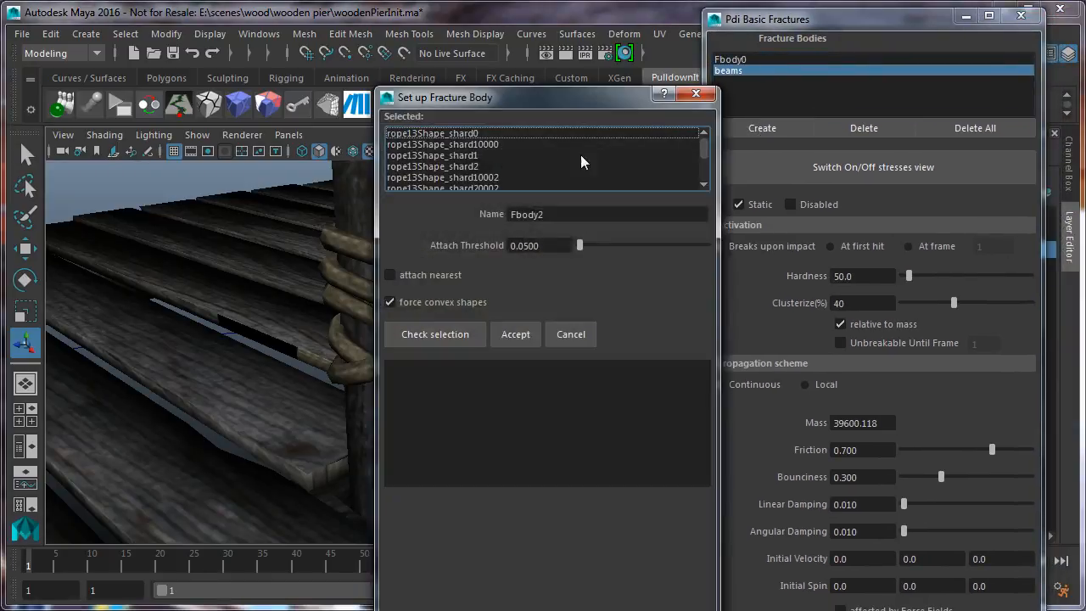
pyautogui.click(515, 334)
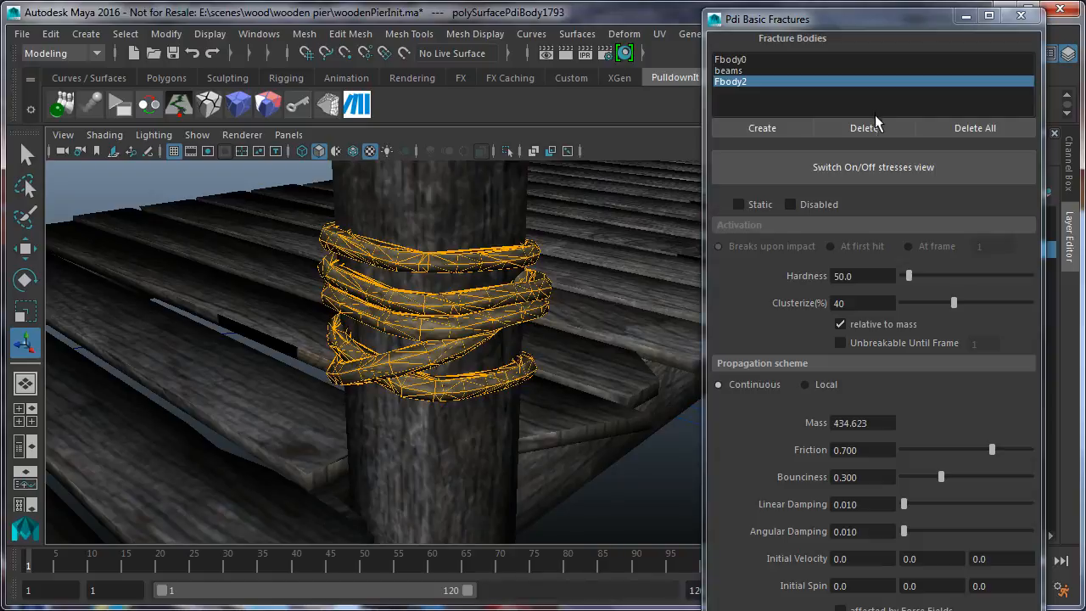
pyautogui.click(821, 171)
pyautogui.click(821, 171)
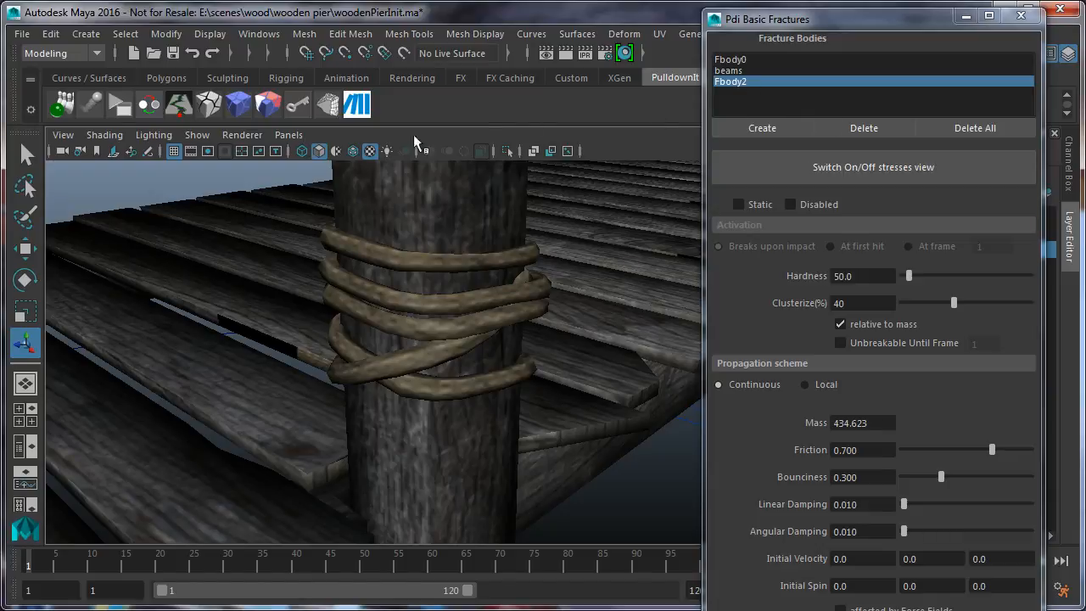
# Rename the rope shards' fracture body to "rope" and select it among the basic fracture bodies
pyautogui.click(259, 103)
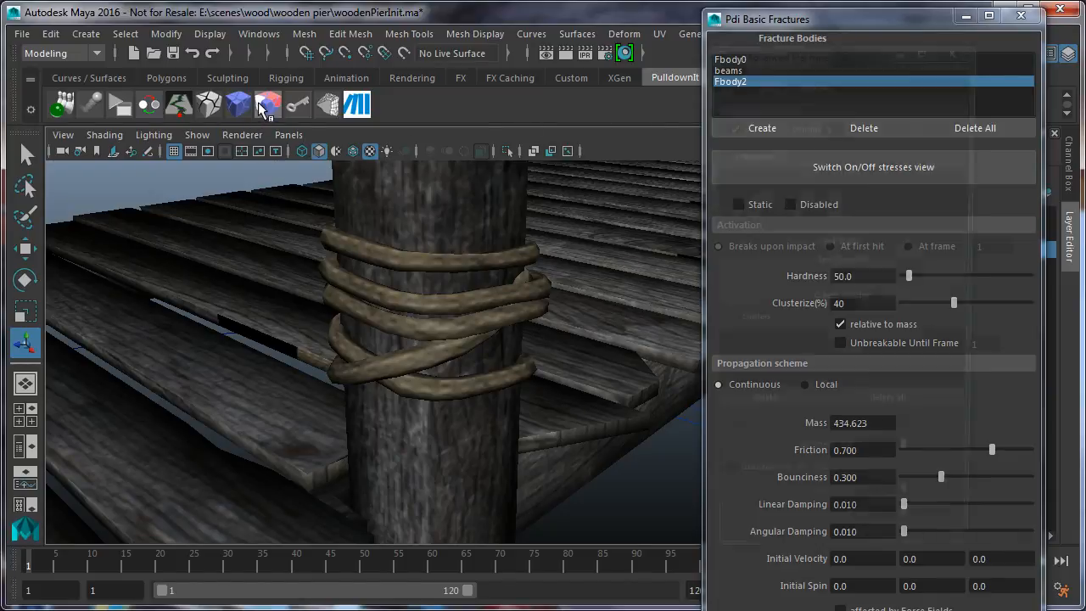
pyautogui.doubleClick(842, 78)
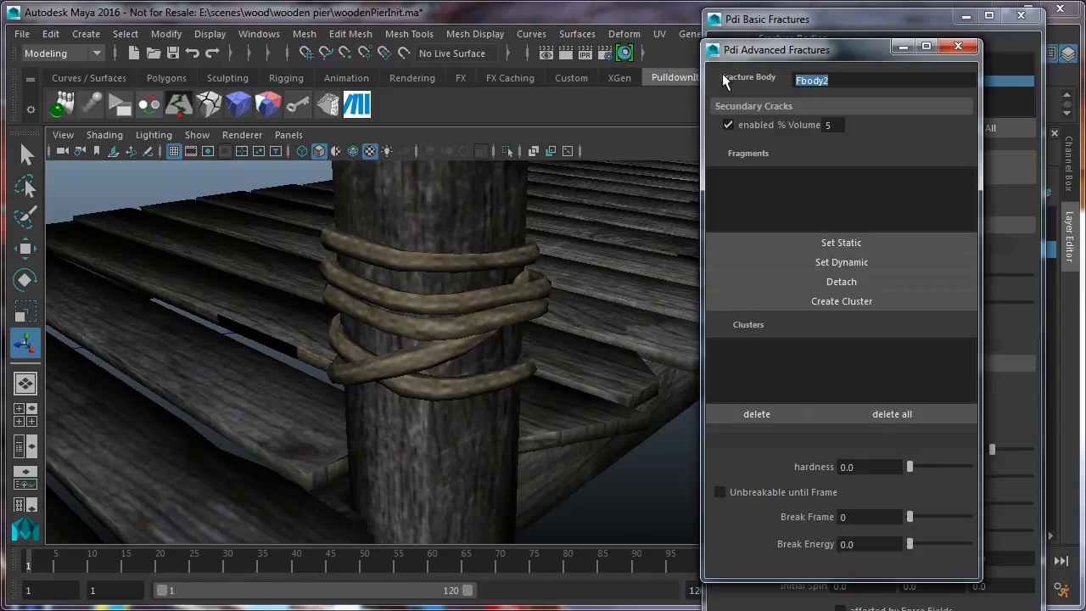
pyautogui.write('rope')
pyautogui.click(959, 46)
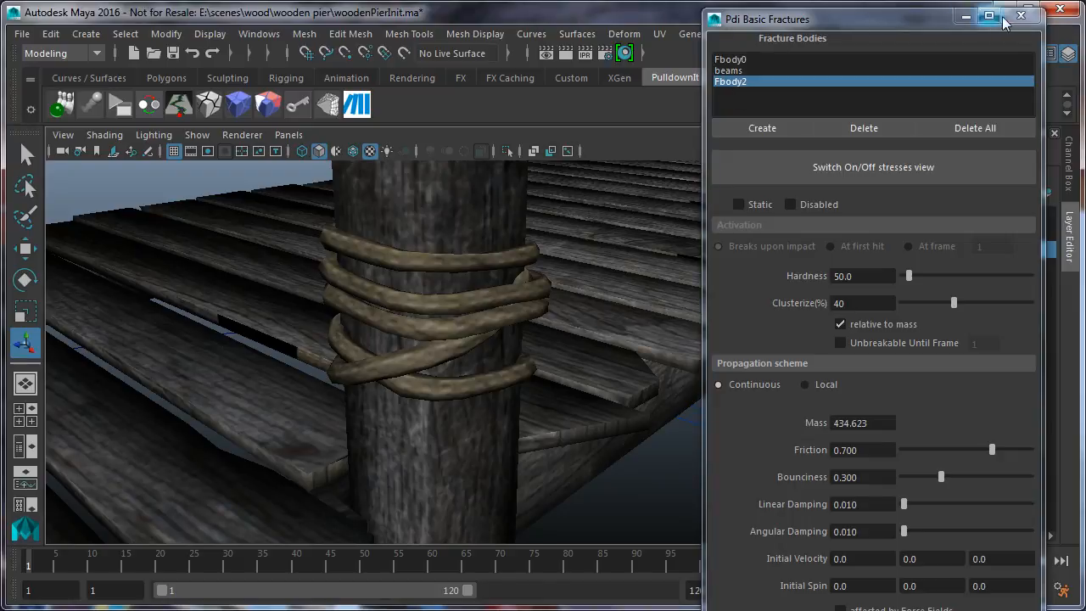
pyautogui.moveTo(853, 29); pyautogui.dragTo(762, 70)
pyautogui.click(655, 123)
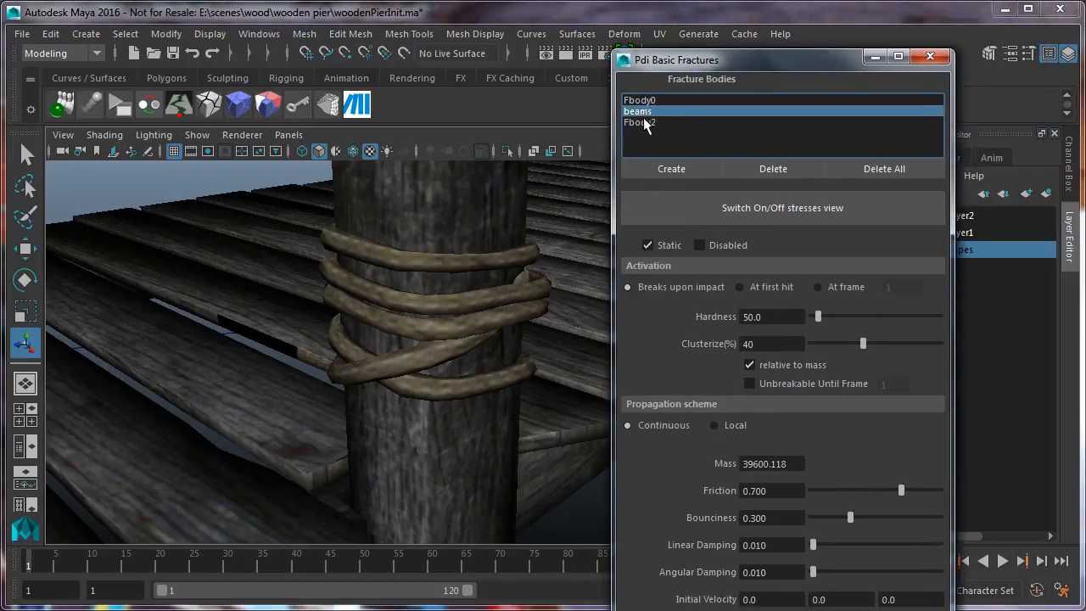
pyautogui.click(238, 105)
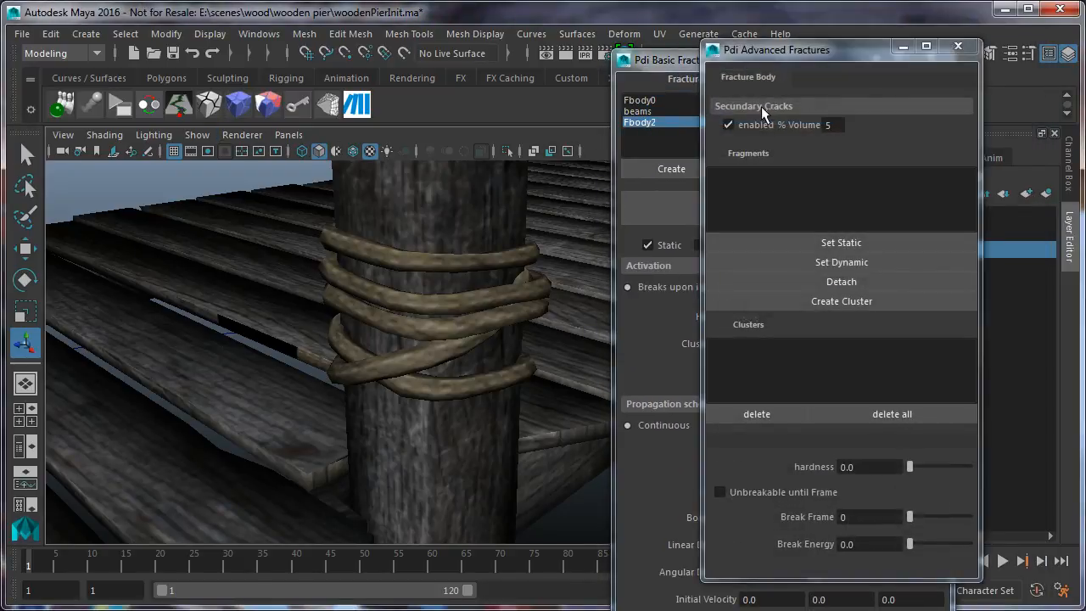
pyautogui.click(958, 46)
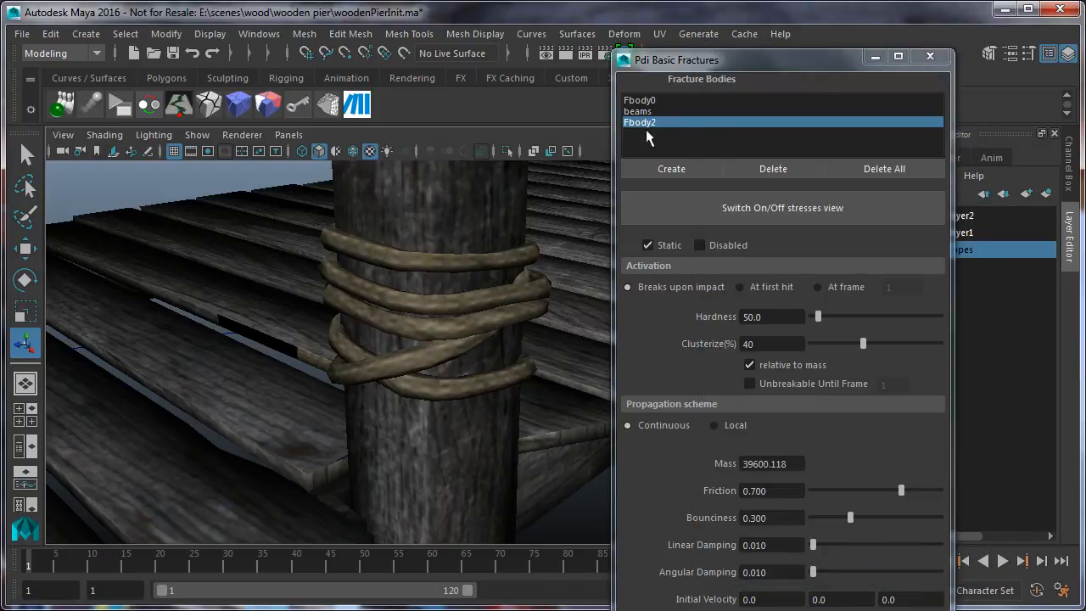
pyautogui.click(920, 56)
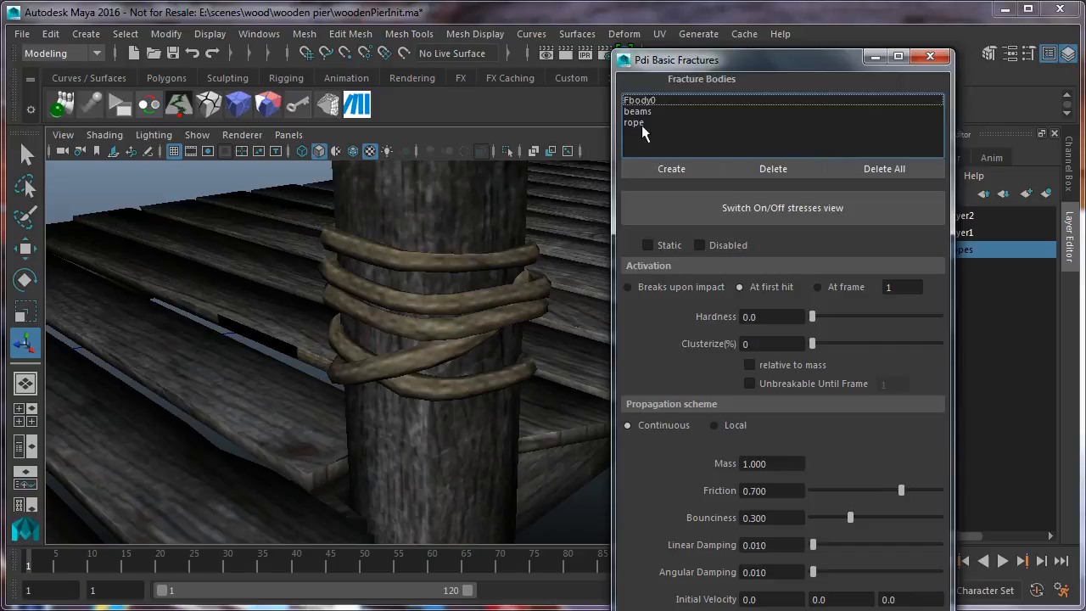
pyautogui.click(639, 123)
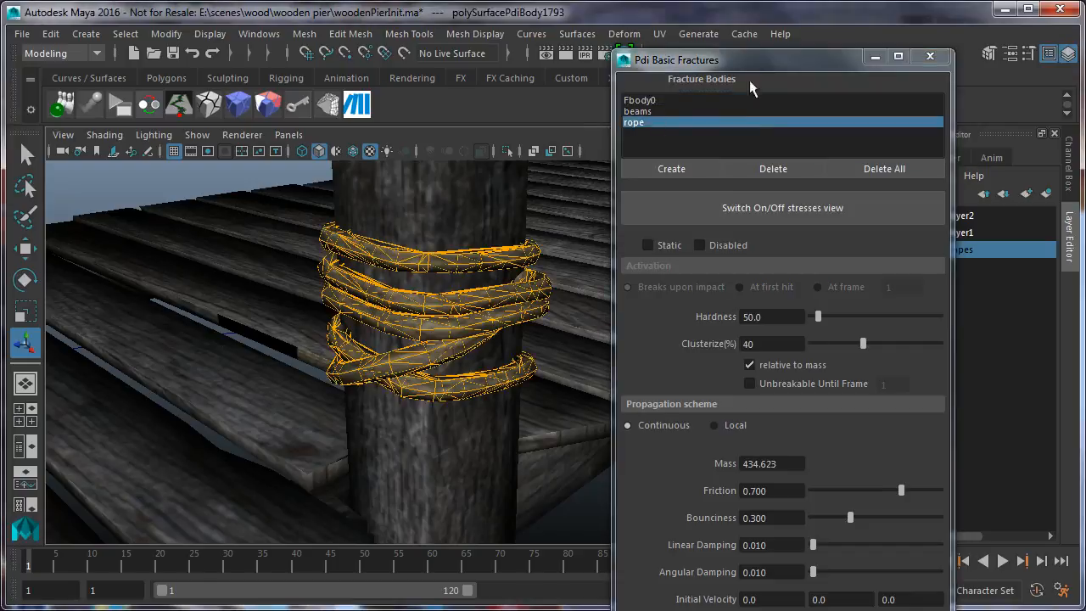
# Examine which parts of the pier belong to each fracture body by selecting post, beam, plank and rope fragments
pyautogui.moveTo(788, 58); pyautogui.dragTo(866, 24)
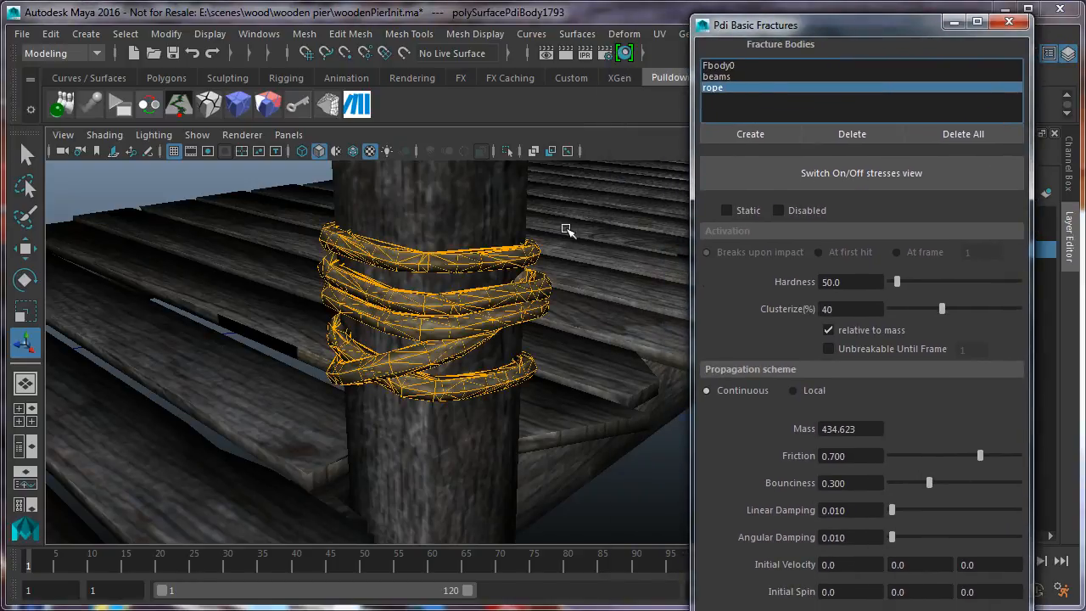
pyautogui.scroll(-5, 566, 229)
pyautogui.click(705, 74)
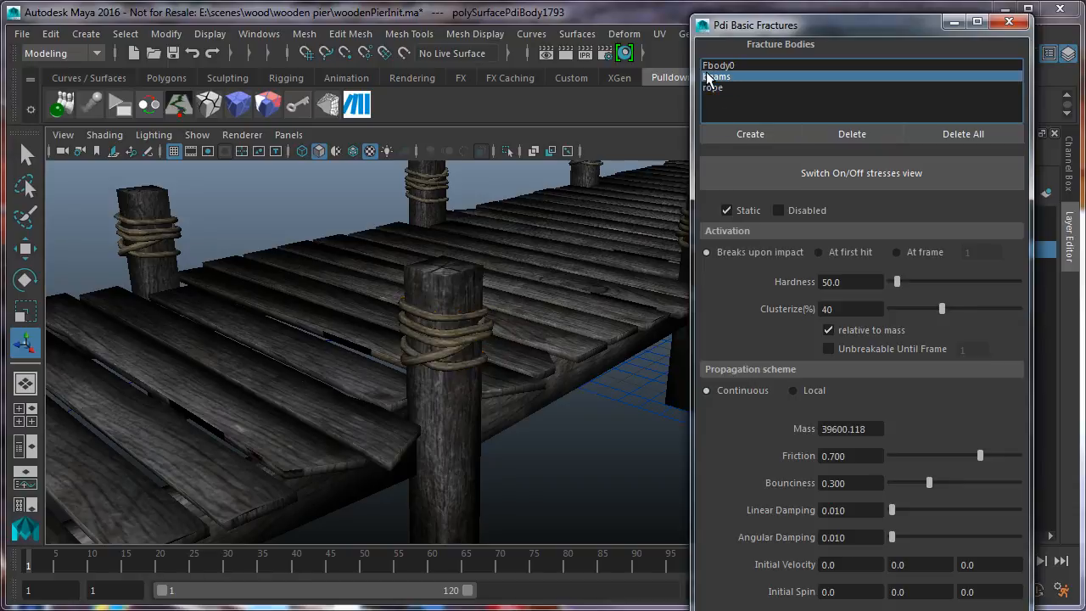
pyautogui.click(717, 66)
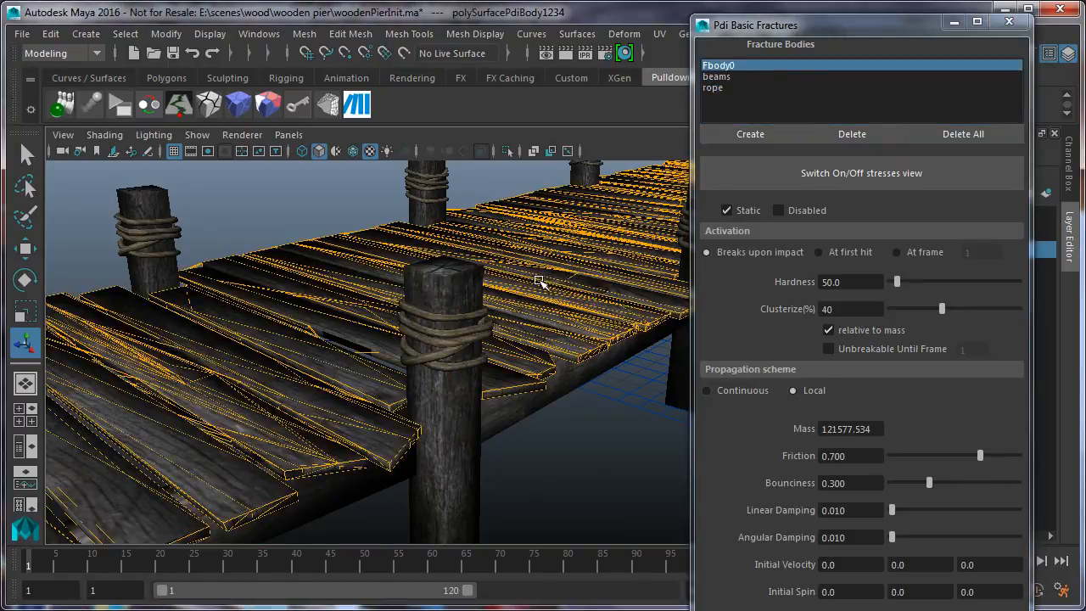
pyautogui.scroll(-3, 541, 282)
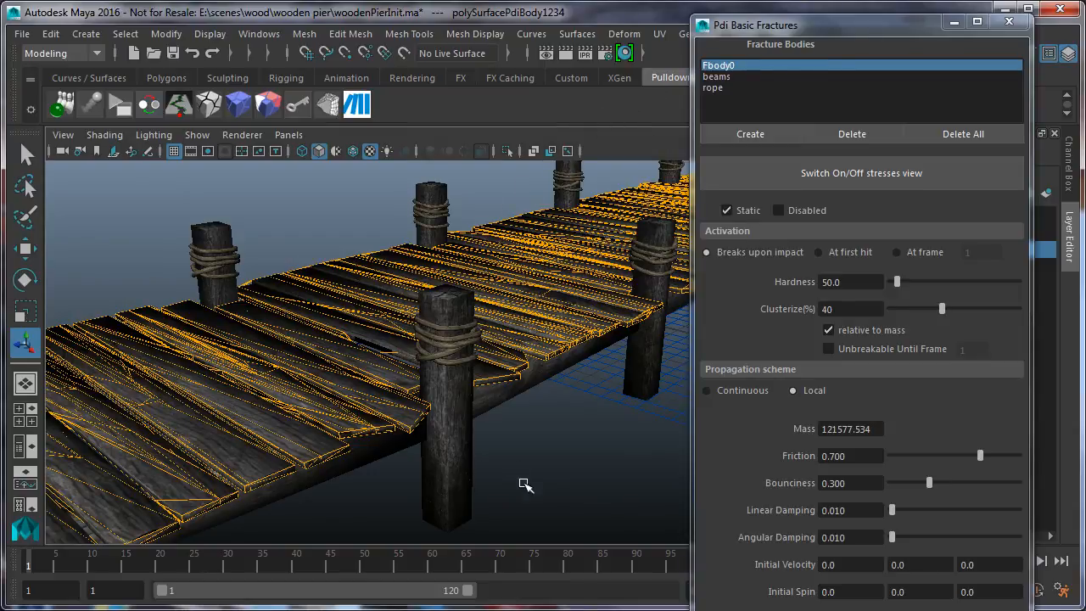
pyautogui.click(449, 454)
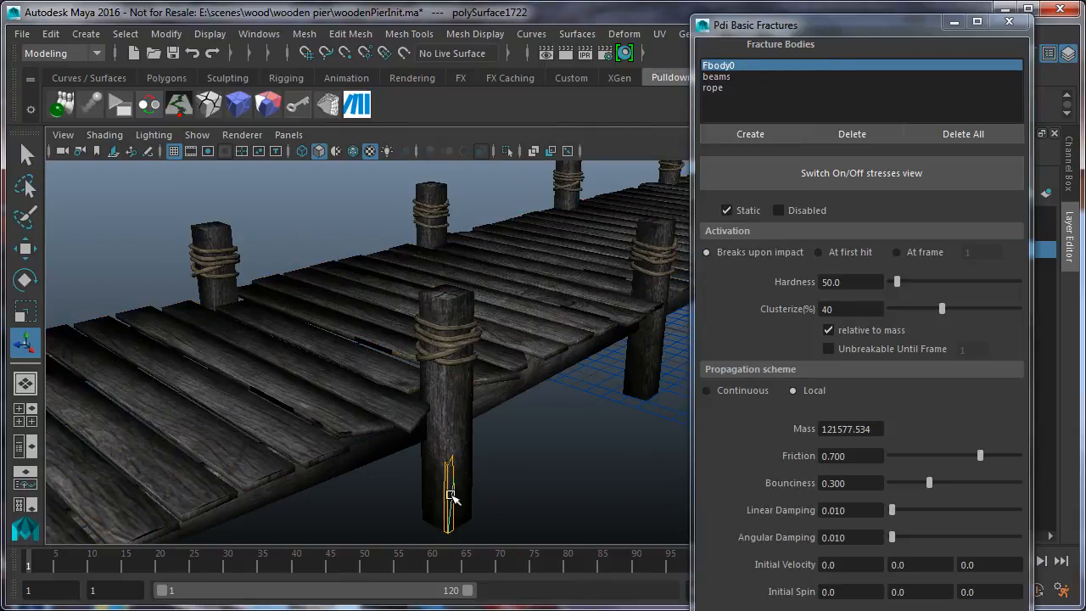
pyautogui.click(492, 405)
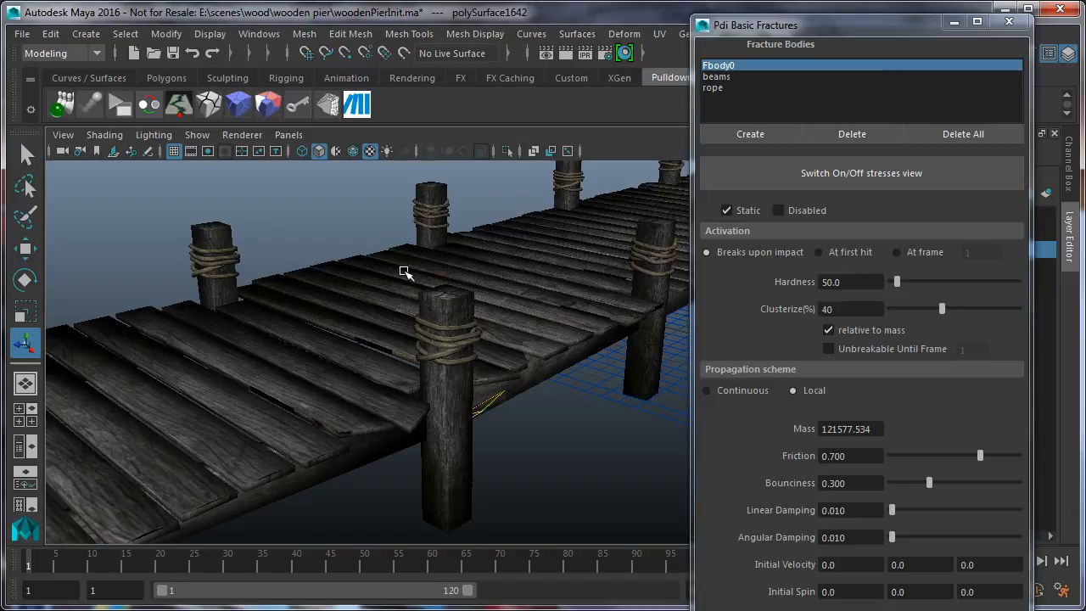
pyautogui.click(328, 348)
pyautogui.click(455, 345)
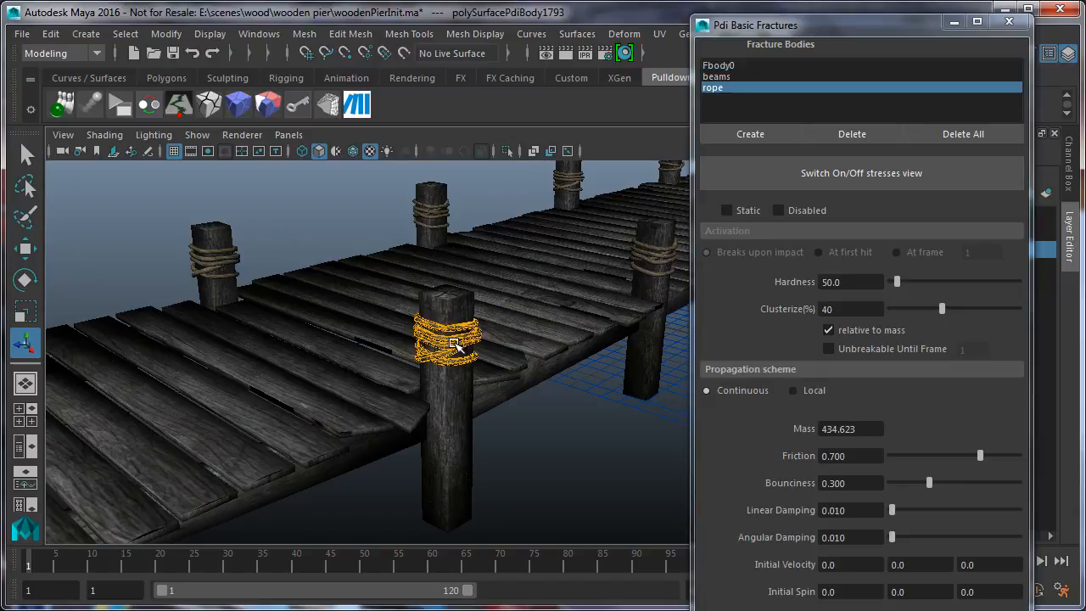
pyautogui.click(573, 316)
pyautogui.click(543, 374)
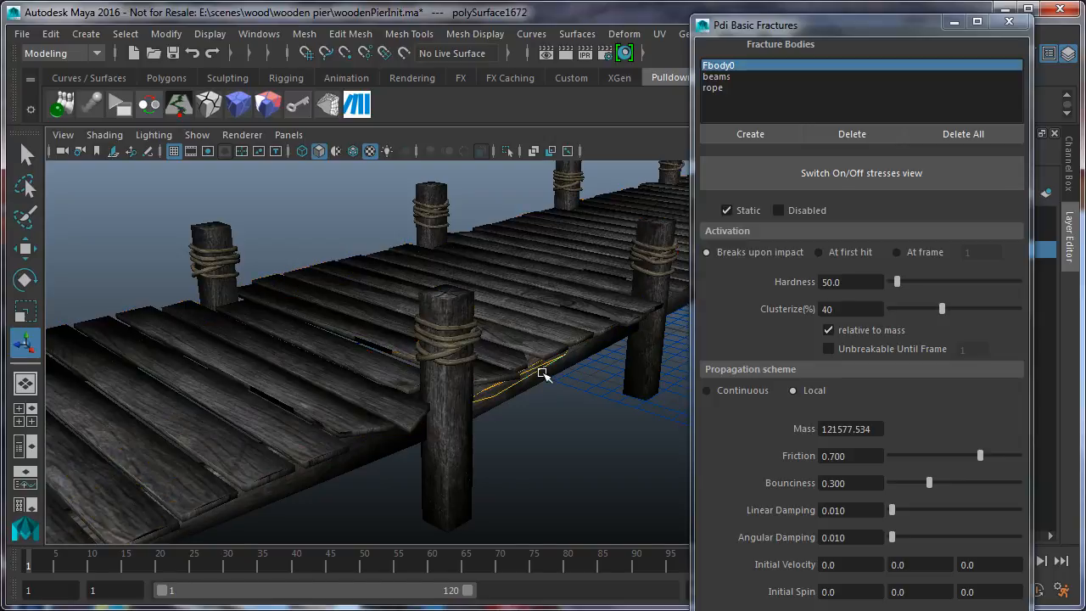
pyautogui.click(336, 348)
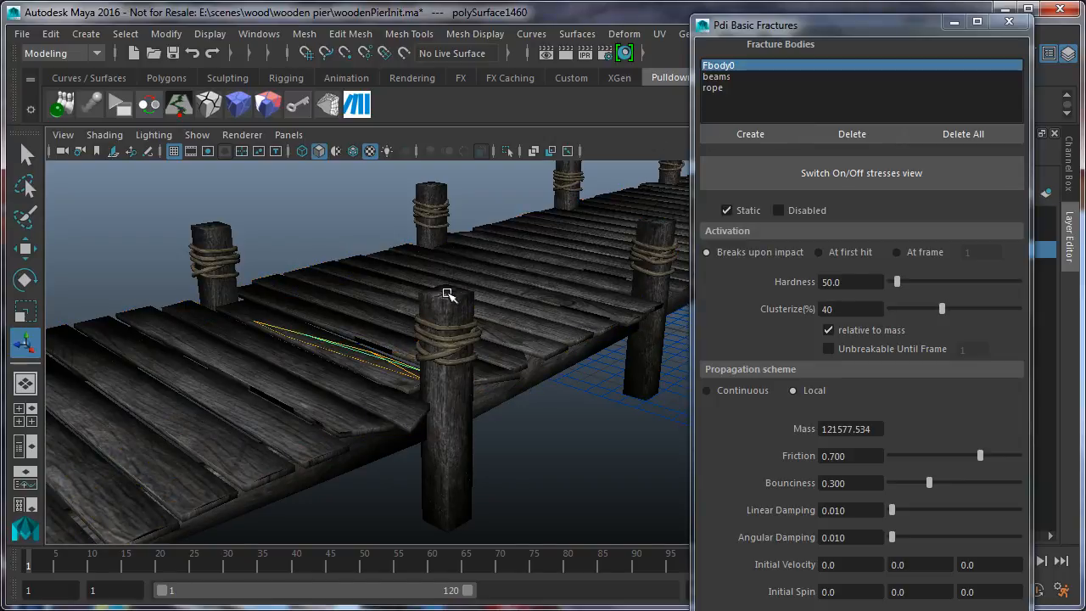
# Make the rope fracture body static and set its activation to Breaks upon impact
pyautogui.click(447, 339)
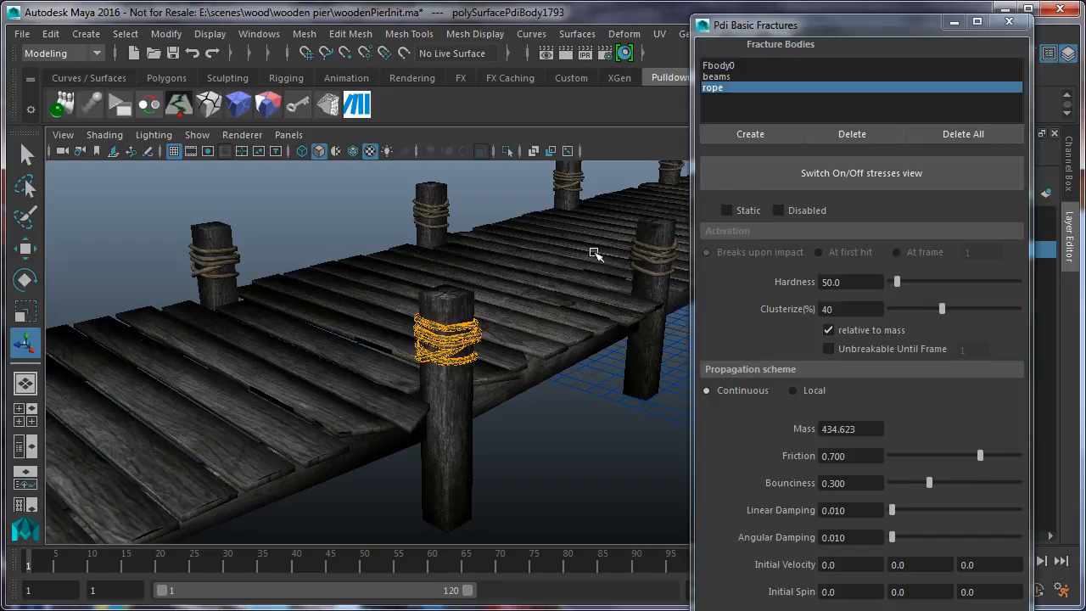
pyautogui.click(730, 211)
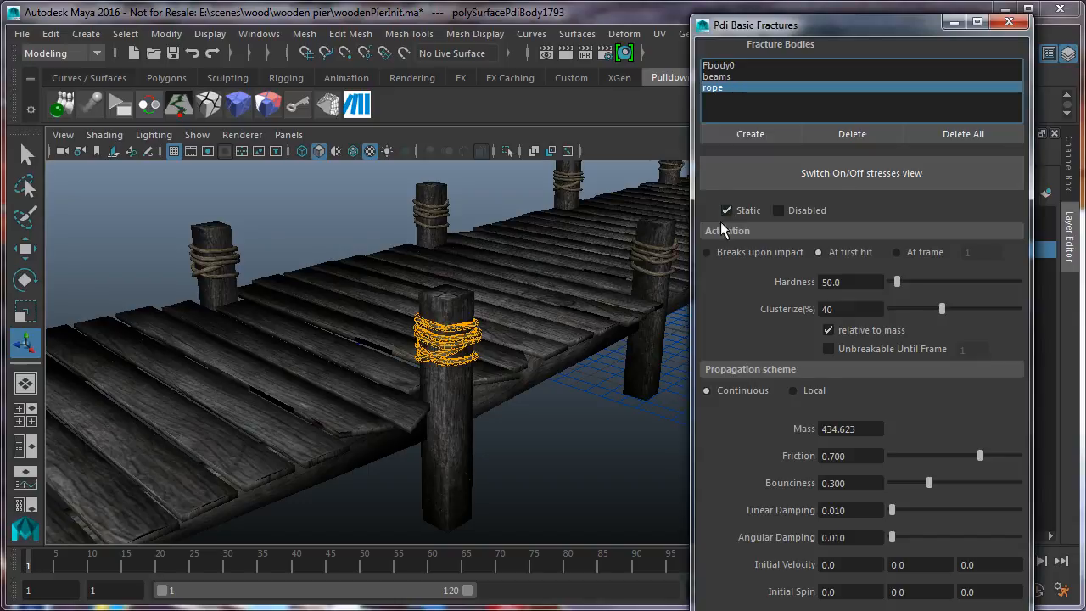
pyautogui.click(707, 252)
pyautogui.click(1009, 22)
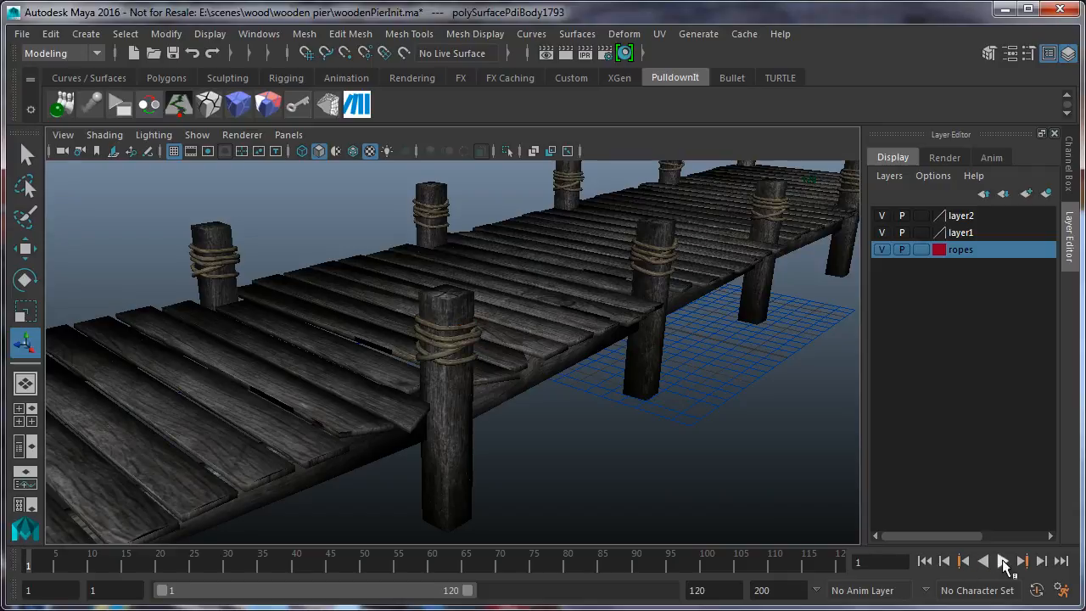
# Play the simulation to frame 24 to check the rope, return to frame 1, and reopen the rope's basic fracture settings
pyautogui.click(1002, 562)
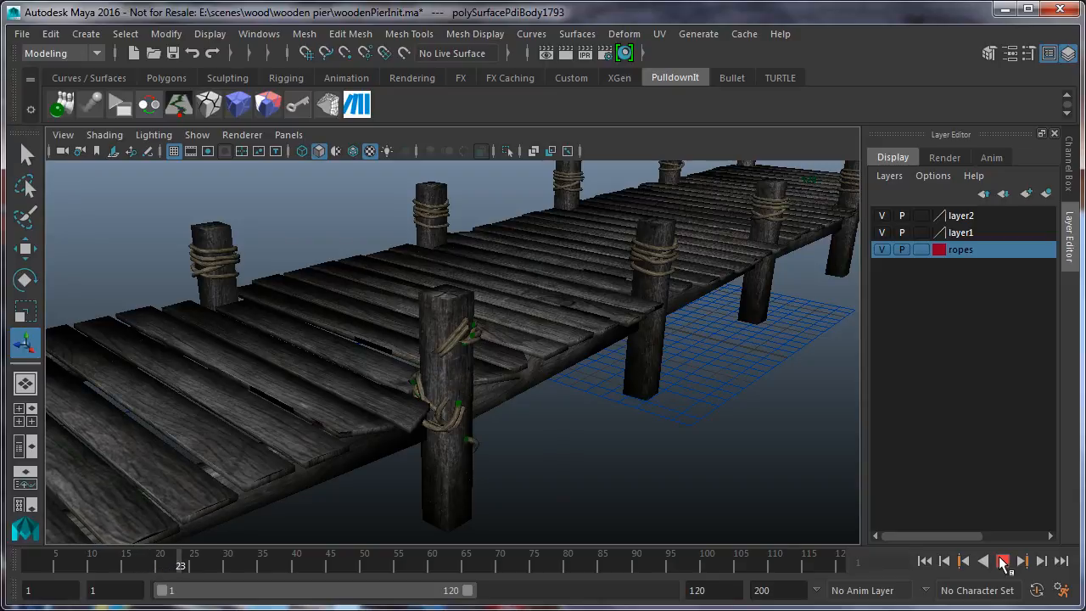
pyautogui.click(1002, 561)
pyautogui.click(926, 561)
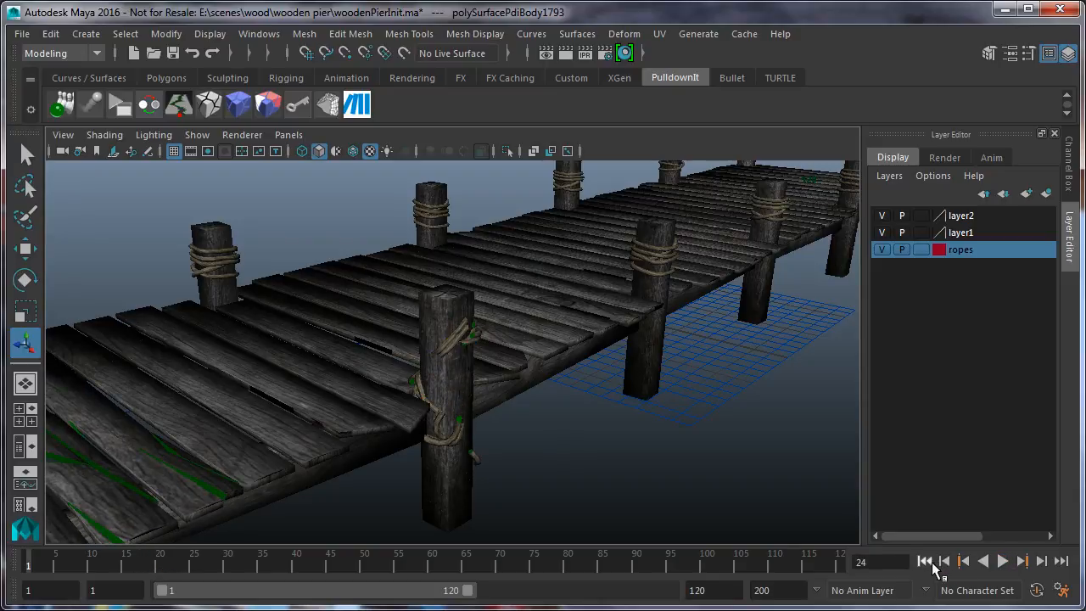
pyautogui.click(208, 103)
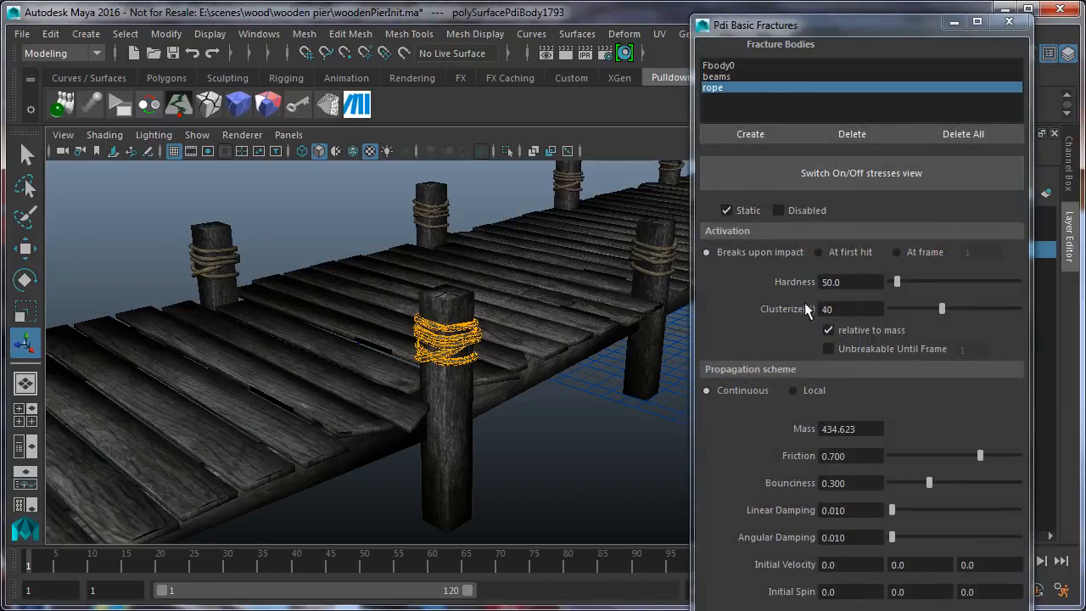
# Make the rope fracture body unbreakable until frame 37 and close its fracture settings
pyautogui.click(831, 346)
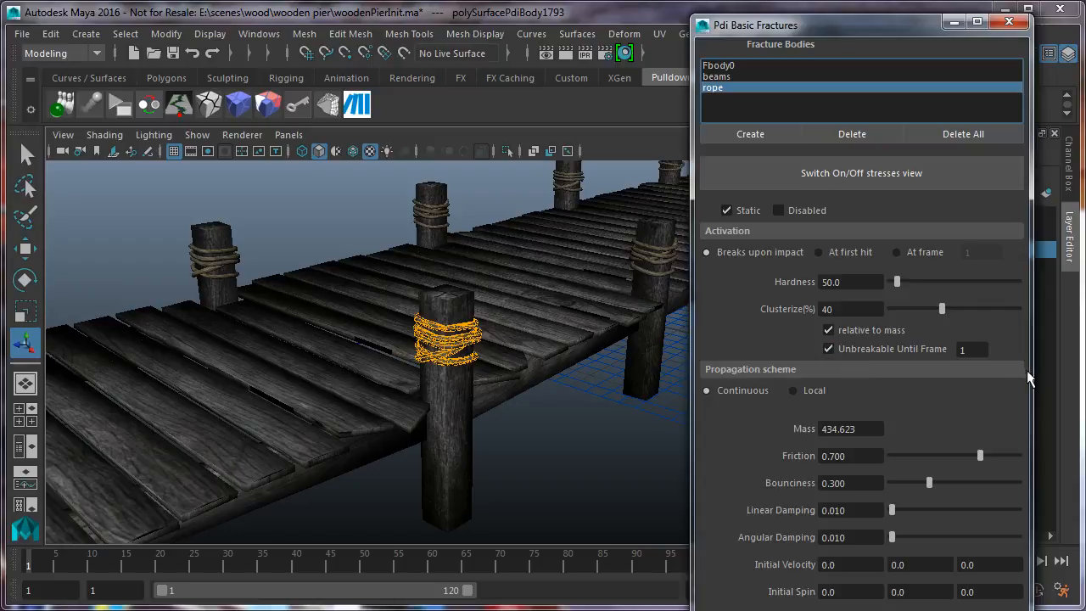
pyautogui.doubleClick(973, 349)
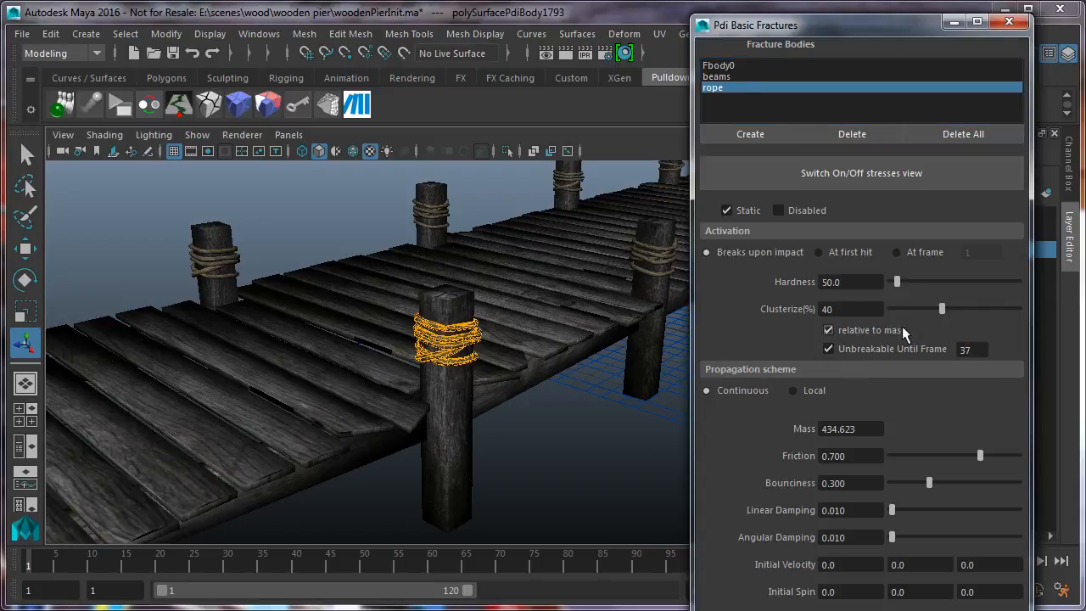
pyautogui.click(1009, 21)
# Play the simulation to the end of the timeline and scrub to frame 63 to check the rope
pyautogui.click(1002, 560)
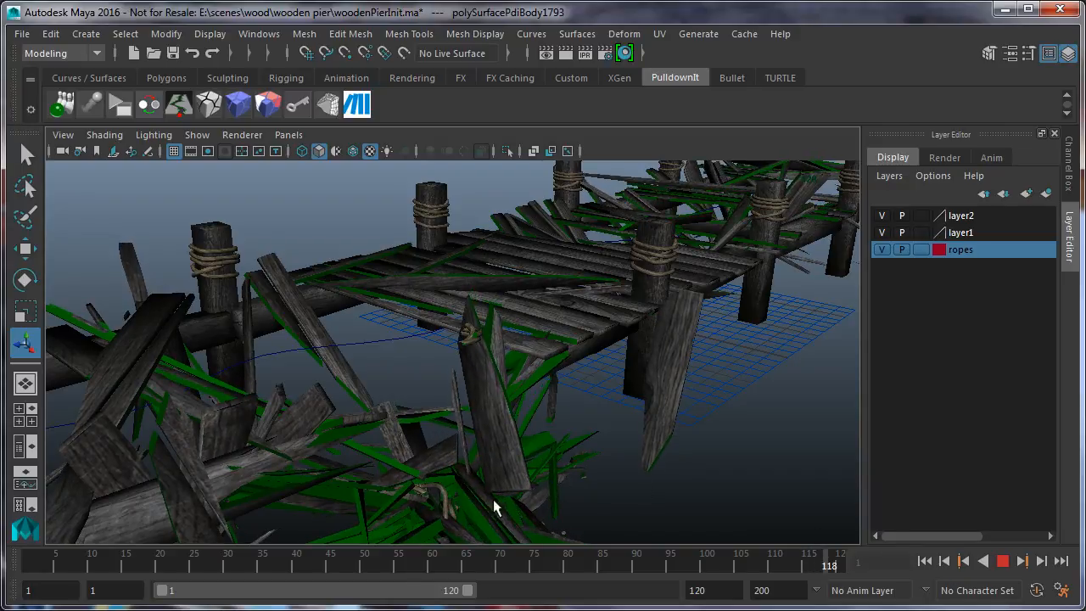
pyautogui.click(106, 564)
pyautogui.moveTo(79, 570)
pyautogui.mouseDown()
pyautogui.moveTo(353, 565)
pyautogui.moveTo(659, 581)
pyautogui.moveTo(700, 566)
pyautogui.moveTo(310, 533)
pyautogui.moveTo(568, 552)
pyautogui.moveTo(451, 552)
pyautogui.mouseUp()
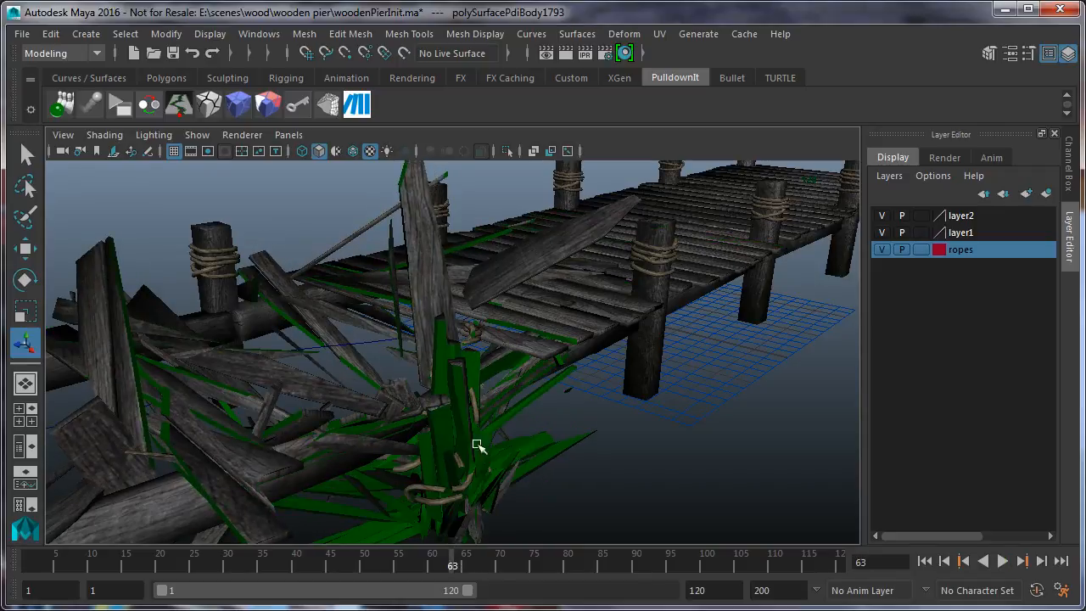
# Examine the rope fragments around the shattered post at frame 63 up close, selecting individual pieces
pyautogui.click(476, 334)
pyautogui.click(473, 332)
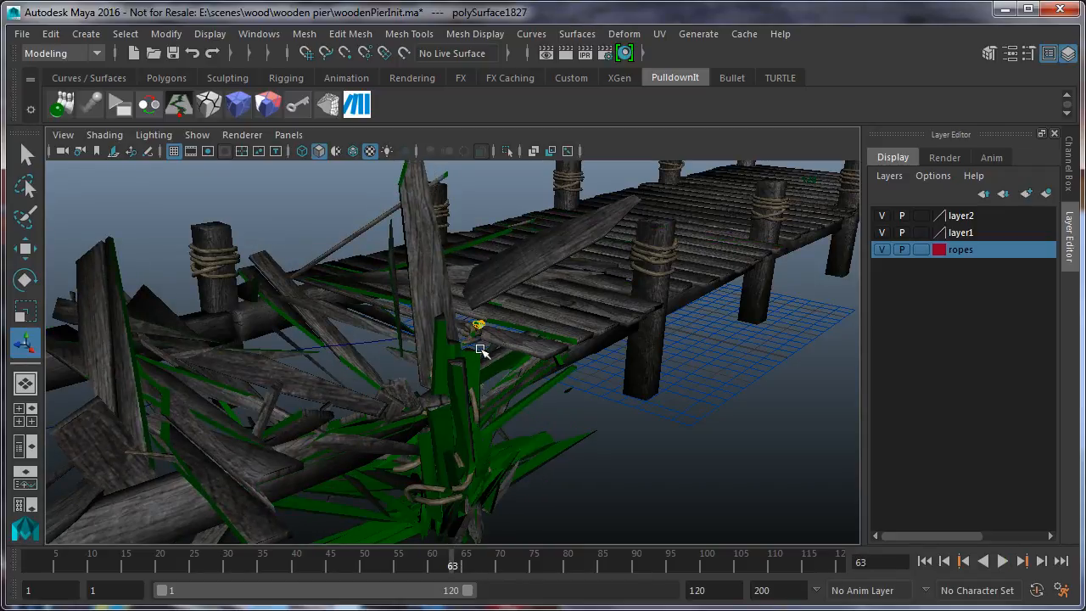
pyautogui.scroll(-3, 484, 346)
pyautogui.scroll(5, 488, 350)
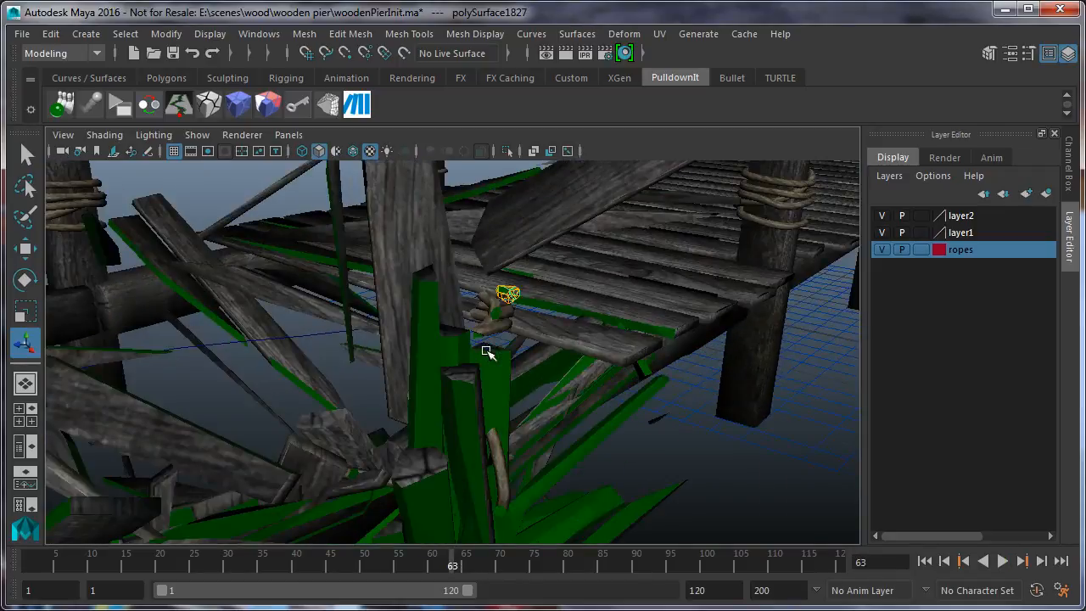
pyautogui.scroll(4, 488, 351)
pyautogui.click(576, 273)
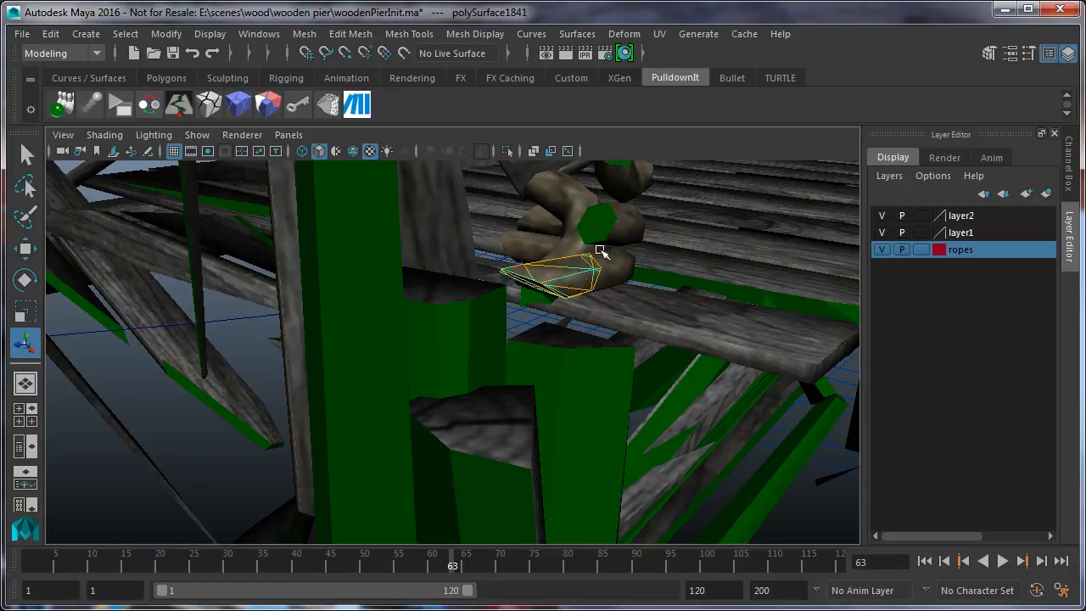
pyautogui.scroll(-2, 694, 361)
pyautogui.scroll(2, 688, 351)
pyautogui.scroll(-4, 689, 351)
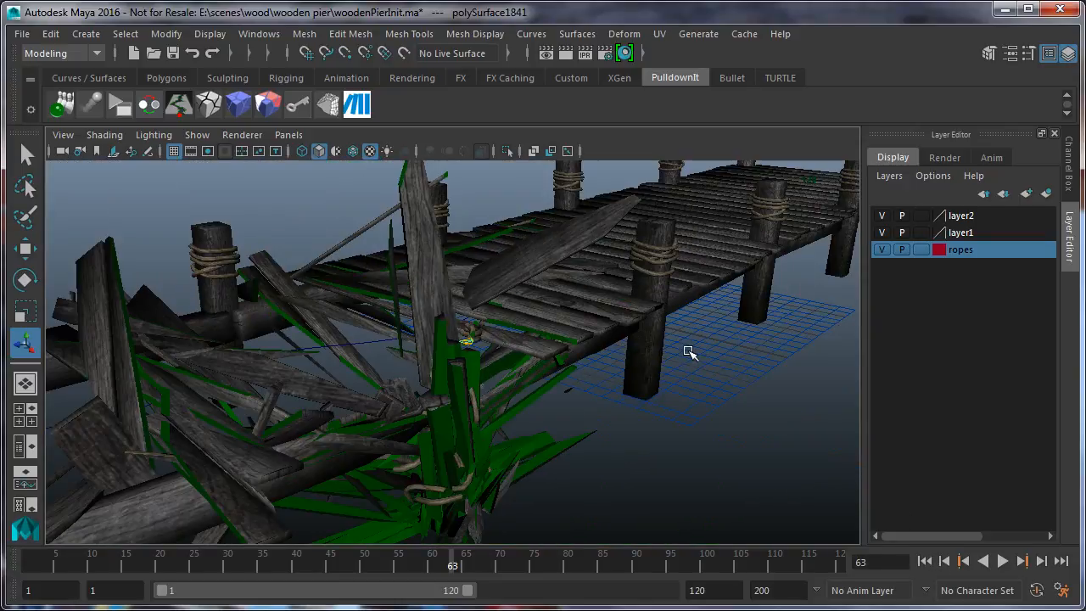
# Return to frame 1 and change the rope fracture body's activation to At first hit
pyautogui.click(924, 560)
pyautogui.click(238, 103)
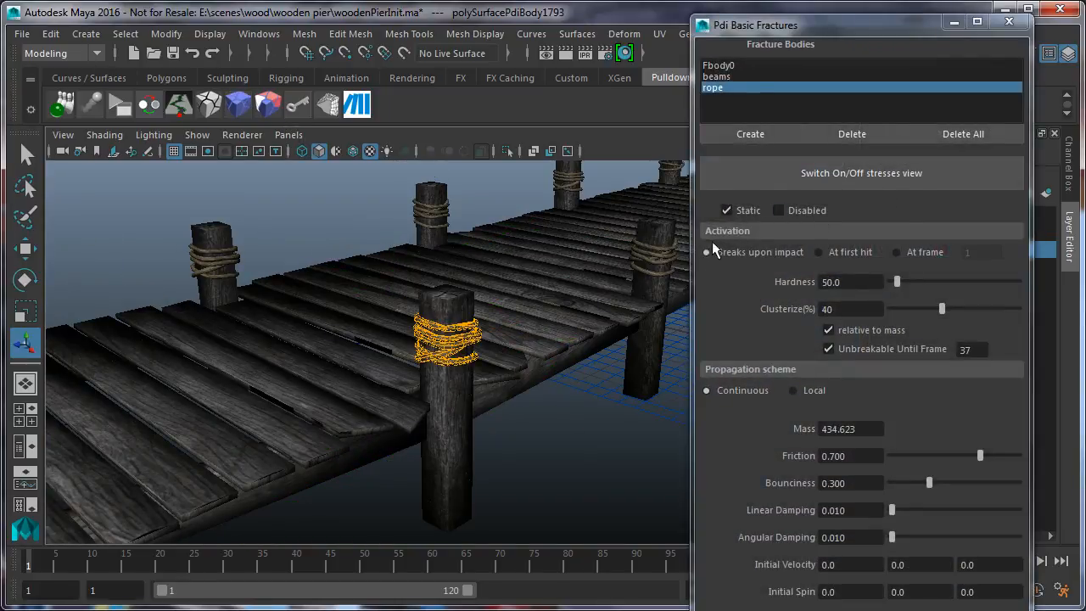
pyautogui.click(820, 253)
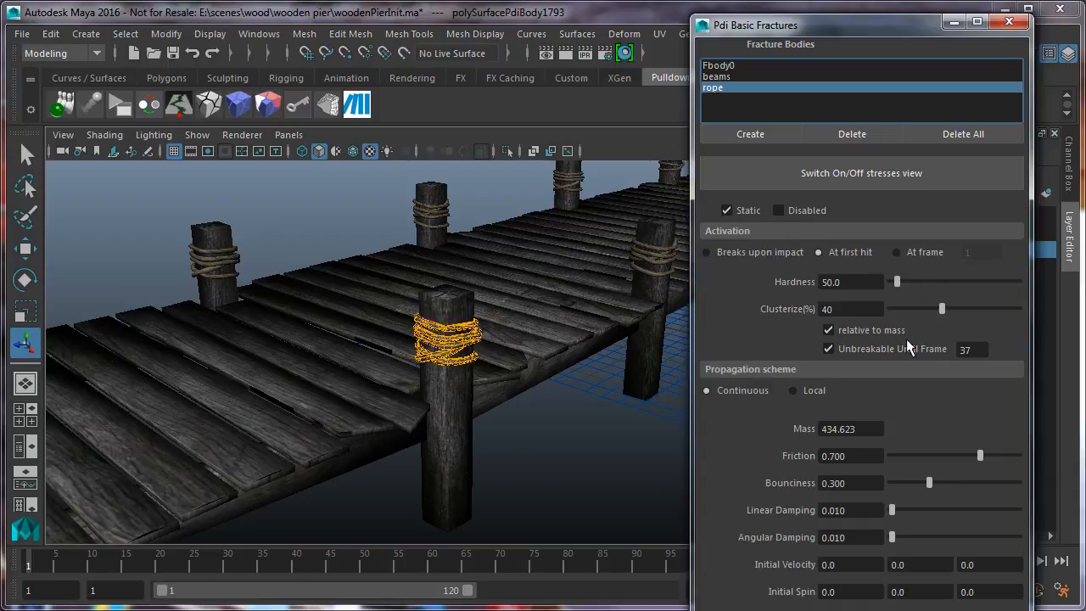
pyautogui.click(1008, 22)
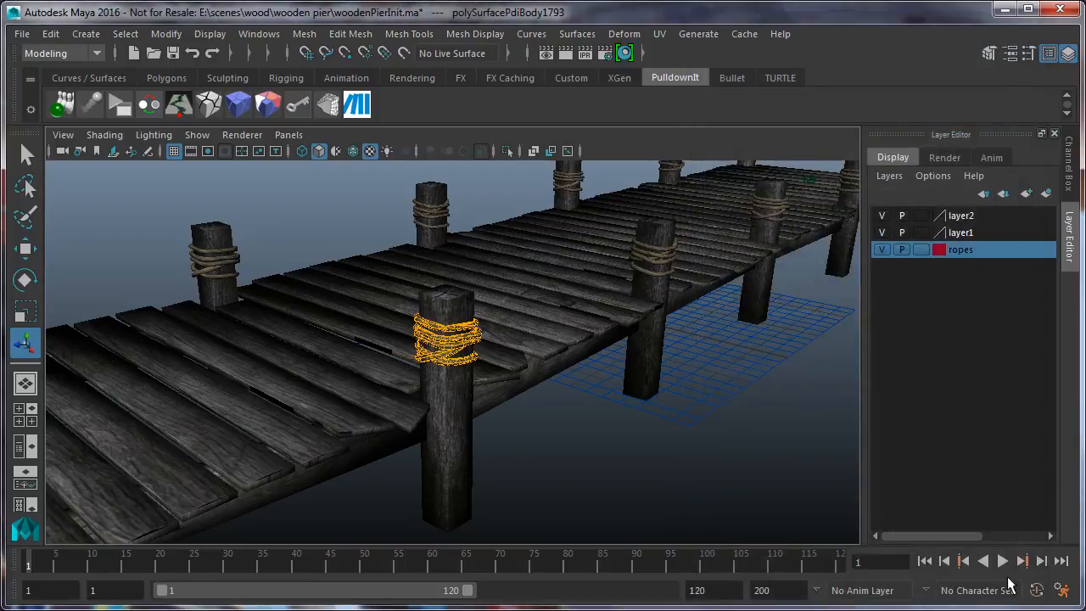
# Play the whole simulation and scrub back to frame 44 to review how the rope breaks
pyautogui.click(1002, 561)
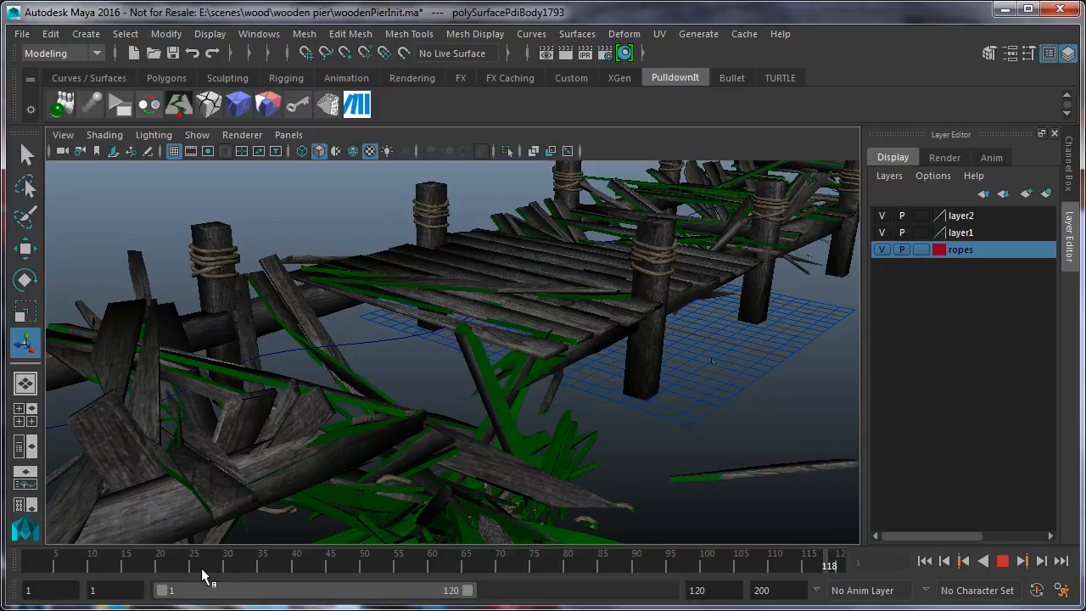
pyautogui.click(99, 554)
pyautogui.hotkey('alt', 'v')
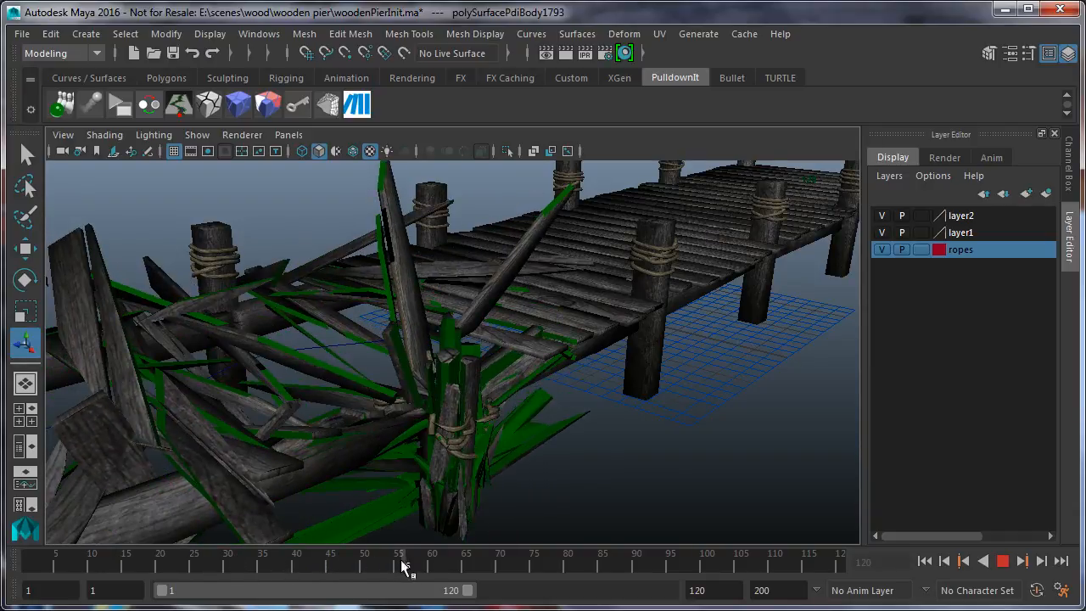
pyautogui.moveTo(397, 567); pyautogui.dragTo(321, 560)
# Select the rope in the basic fracture bodies and inspect its fragments at frame 59
pyautogui.click(240, 107)
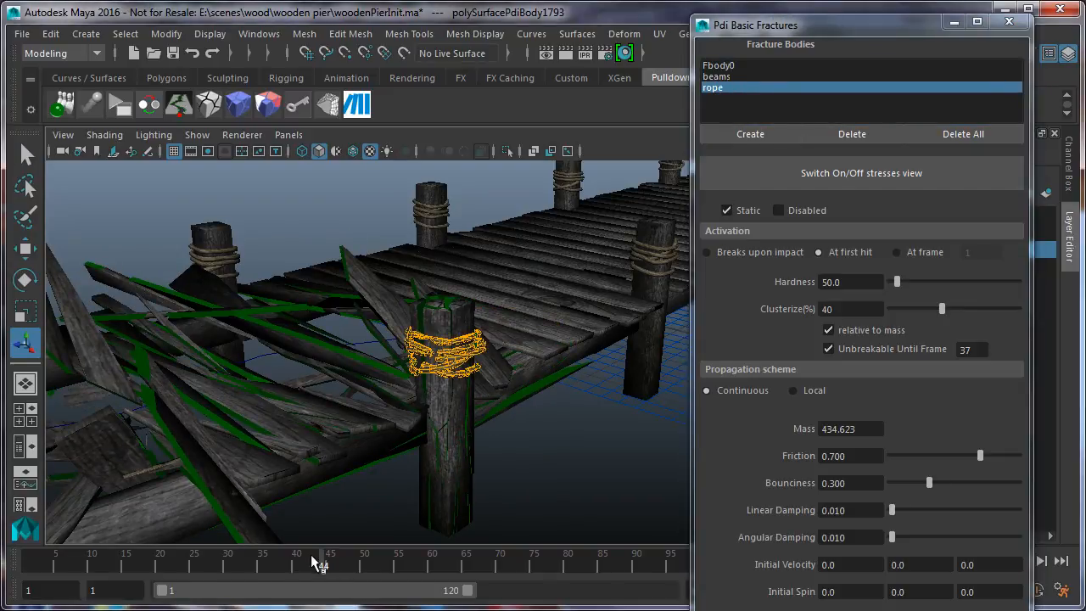
pyautogui.moveTo(316, 563); pyautogui.dragTo(424, 572)
pyautogui.doubleClick(711, 90)
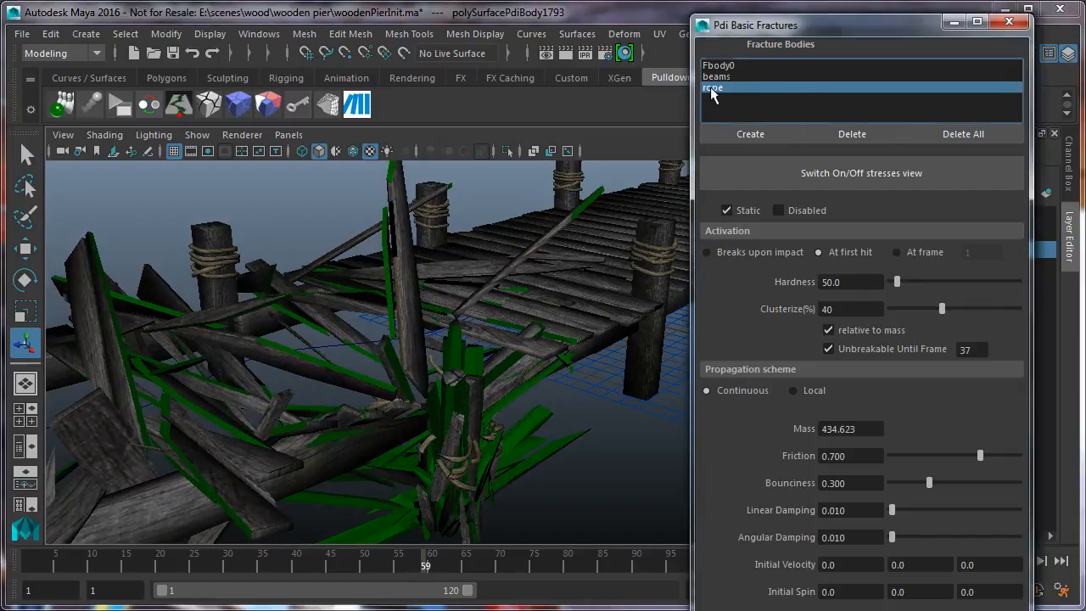
pyautogui.moveTo(425, 566)
pyautogui.mouseDown()
pyautogui.moveTo(468, 566)
pyautogui.moveTo(426, 567)
pyautogui.mouseUp()
pyautogui.click(1008, 21)
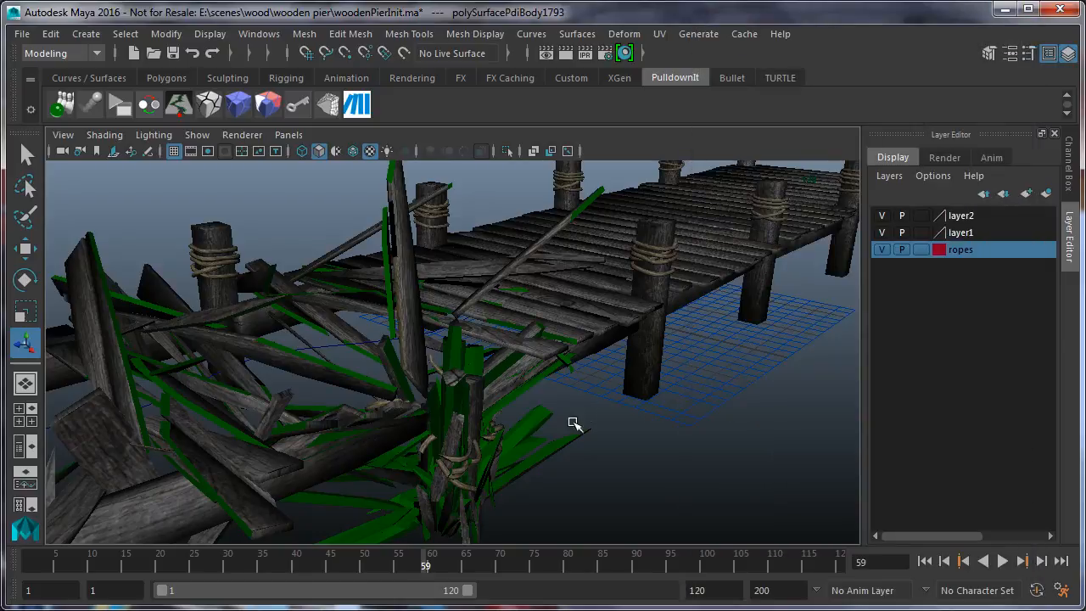
# Replay the simulation from frame 1 to 120 in a wider view of the pier and scrub to frame 93
pyautogui.keyDown('alt'); pyautogui.moveTo(546, 432); pyautogui.dragTo(508, 410); pyautogui.keyUp('alt')
pyautogui.click(591, 408)
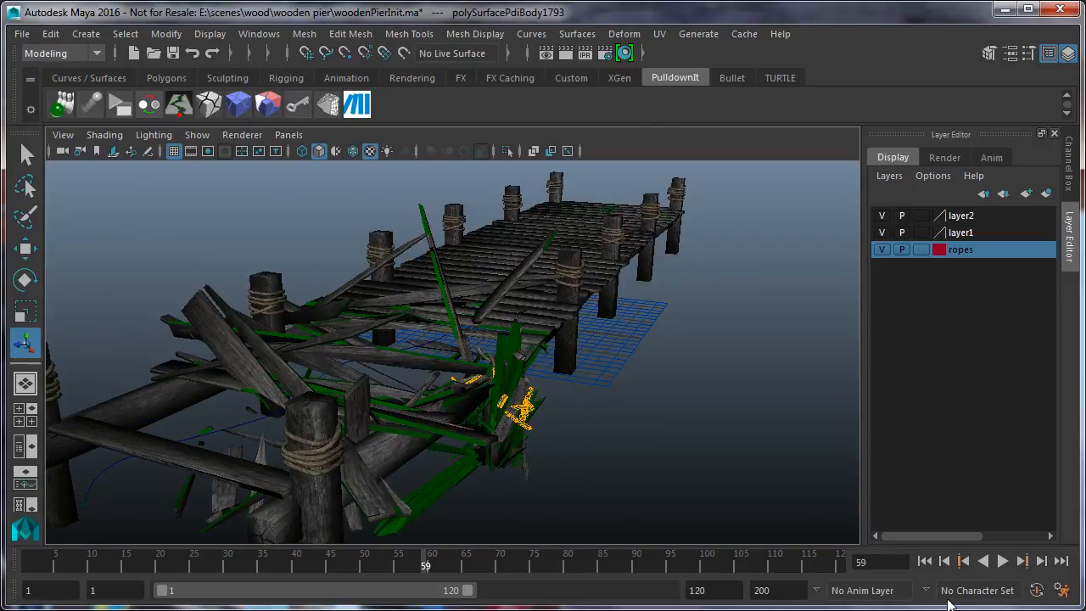
pyautogui.click(925, 562)
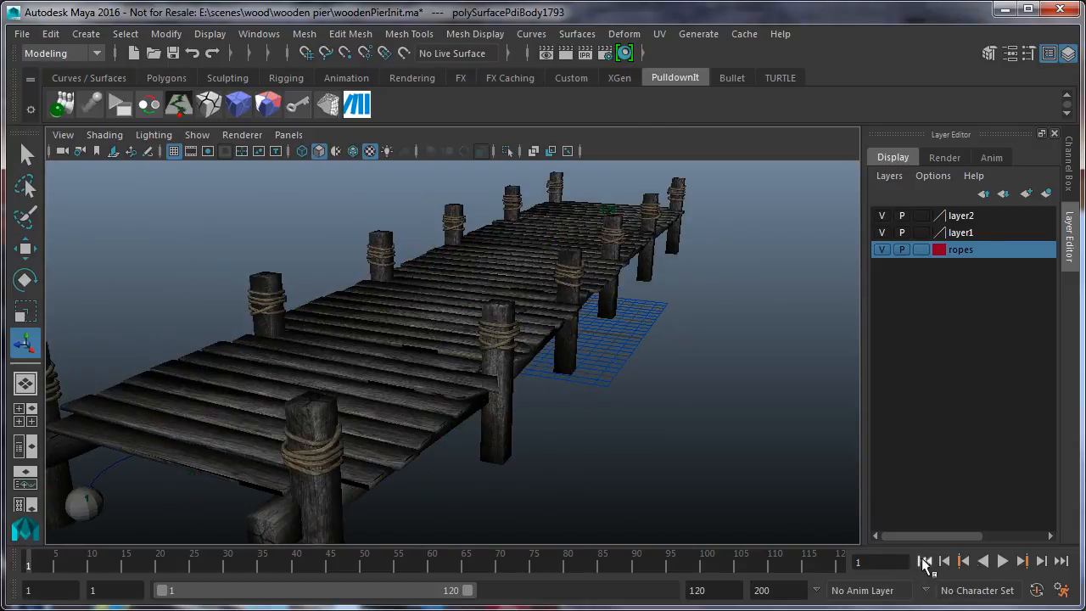
pyautogui.click(1002, 562)
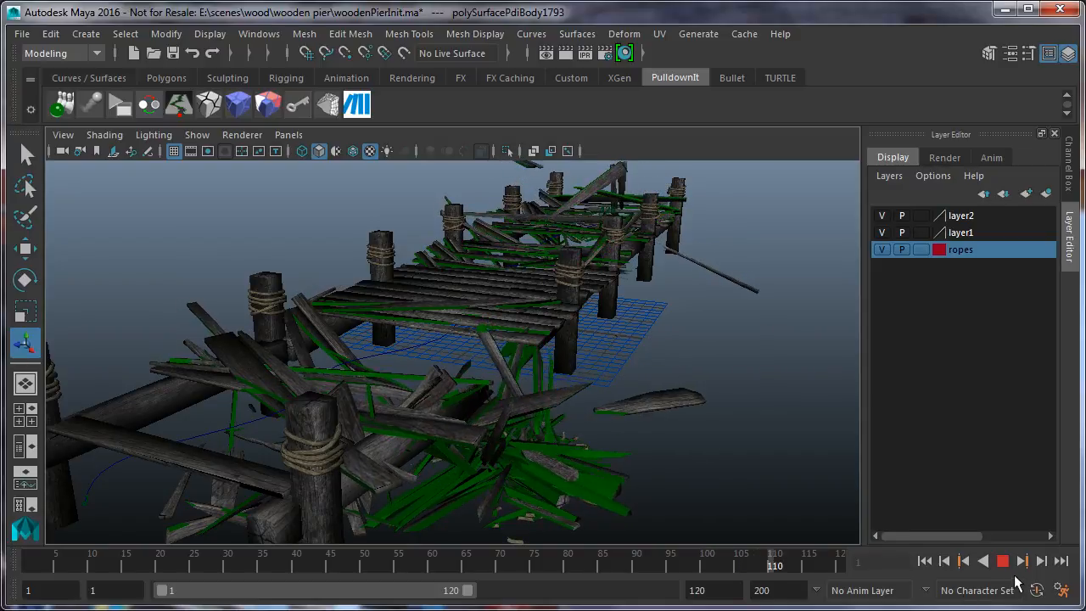
pyautogui.click(1003, 563)
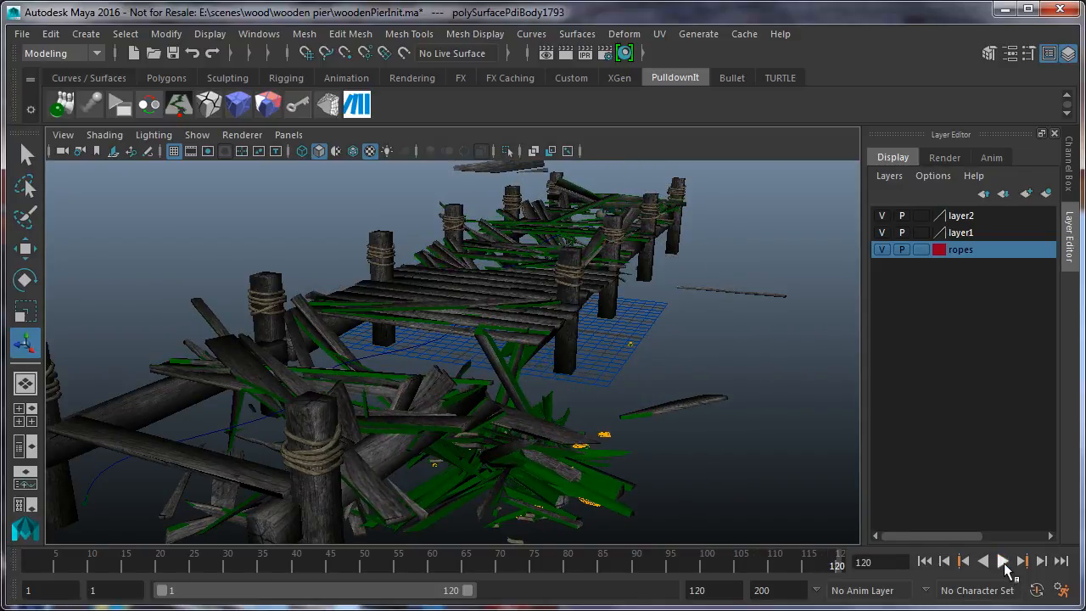
pyautogui.moveTo(436, 551); pyautogui.dragTo(655, 568)
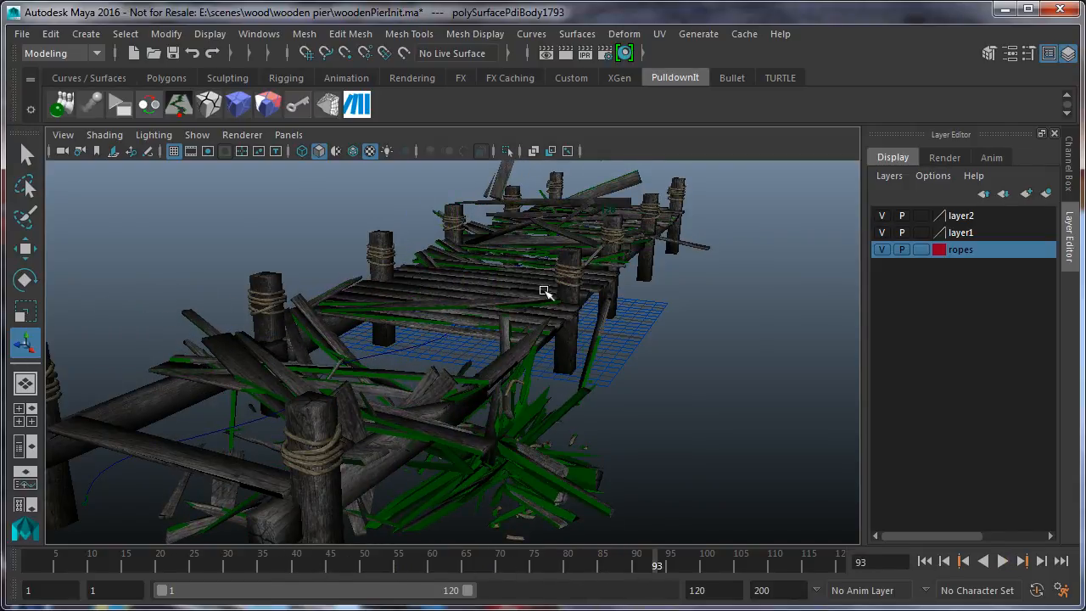
# Bake the Pdi simulation to keyframes with a sample-by value of 1.00
pyautogui.click(291, 110)
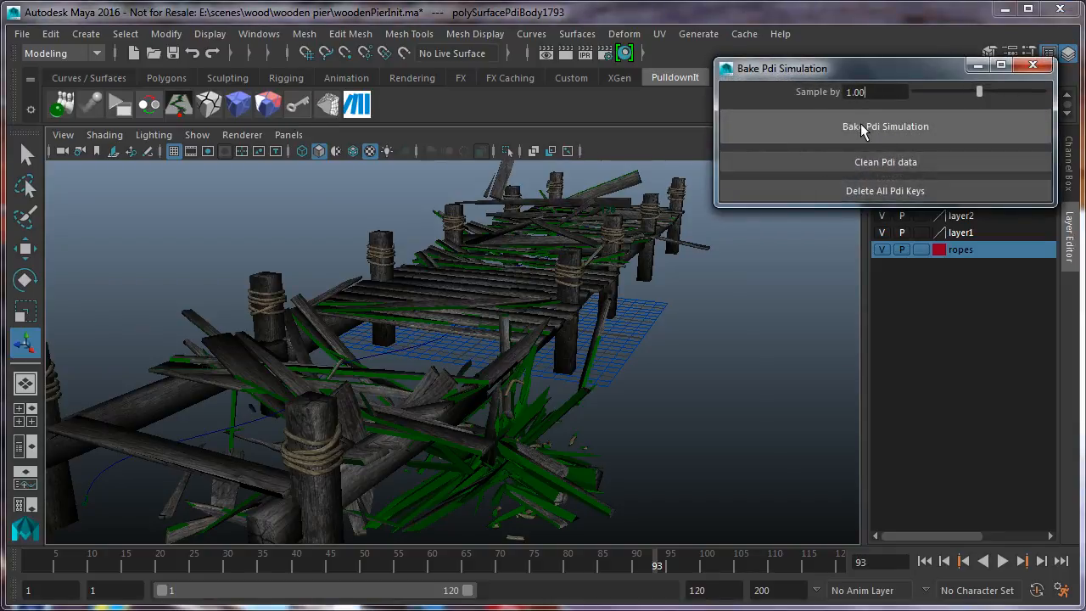
pyautogui.click(861, 128)
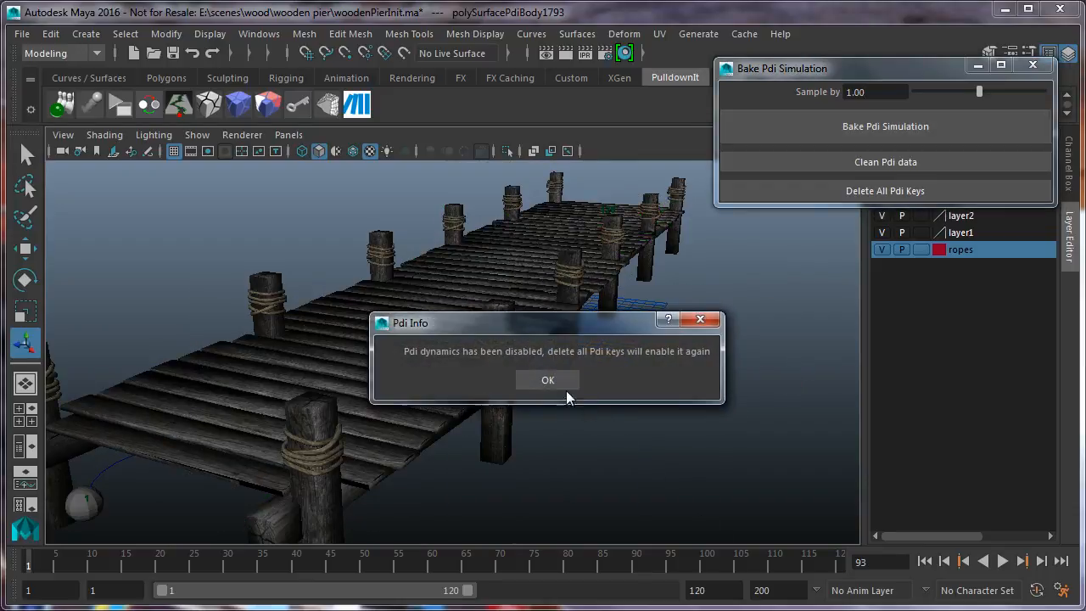
pyautogui.click(548, 386)
# Select a plank fragment to see its baked keys and scrub through the animation, stopping at frame 57
pyautogui.click(417, 393)
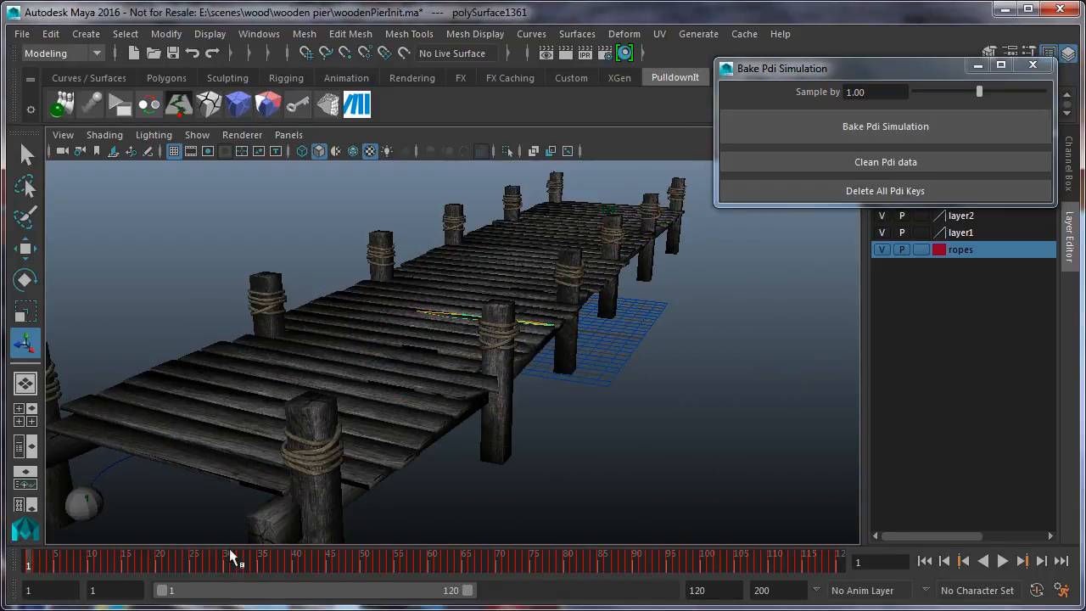
pyautogui.moveTo(166, 551); pyautogui.dragTo(217, 562)
pyautogui.hotkey('alt', 'v')
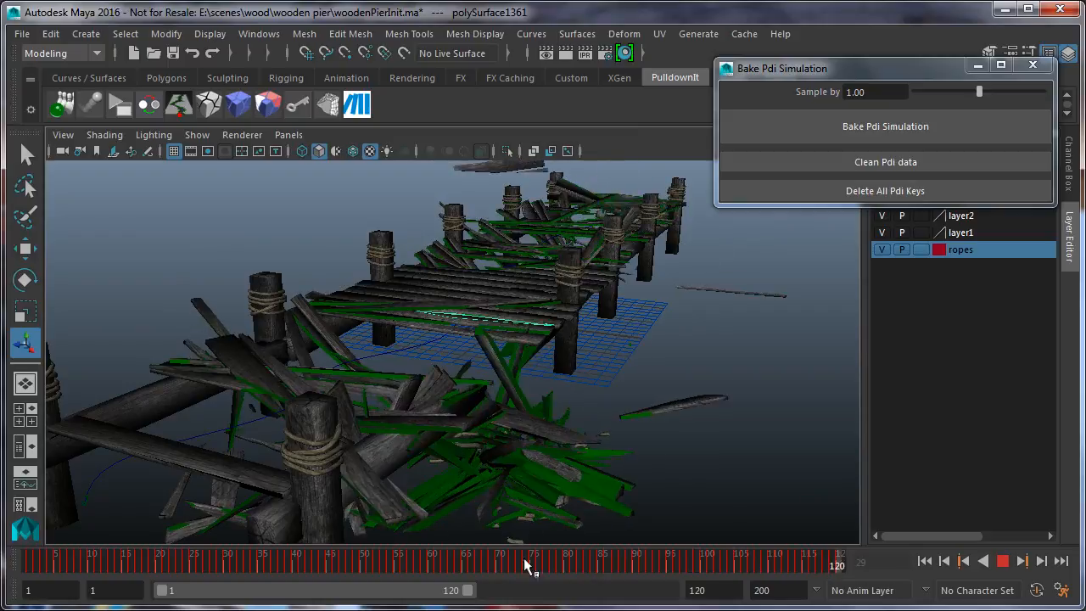
pyautogui.moveTo(526, 566); pyautogui.dragTo(165, 566)
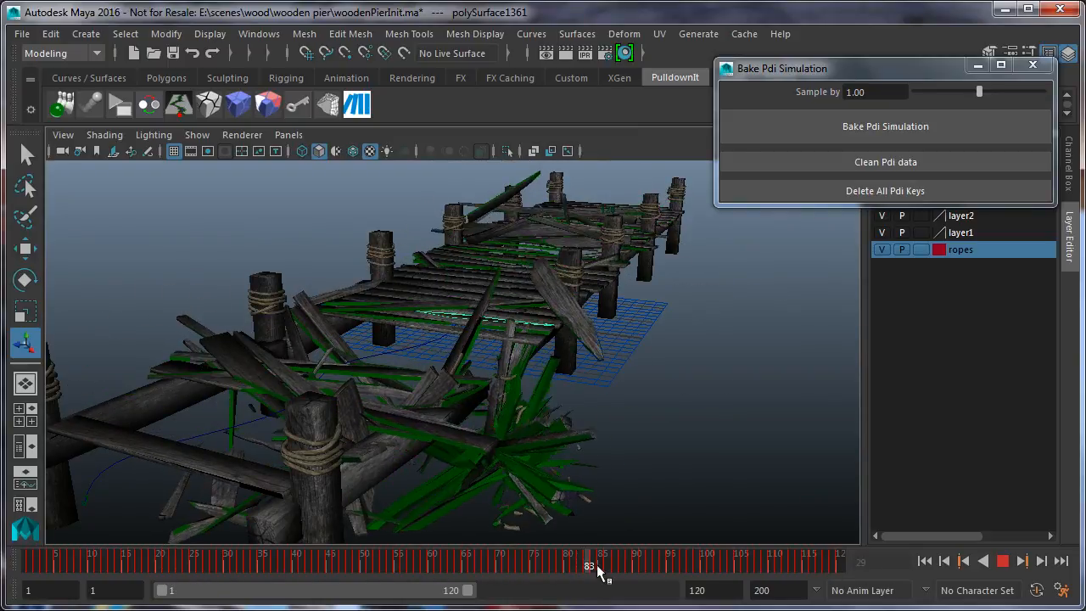
pyautogui.press('Escape')
pyautogui.moveTo(599, 556); pyautogui.dragTo(412, 555)
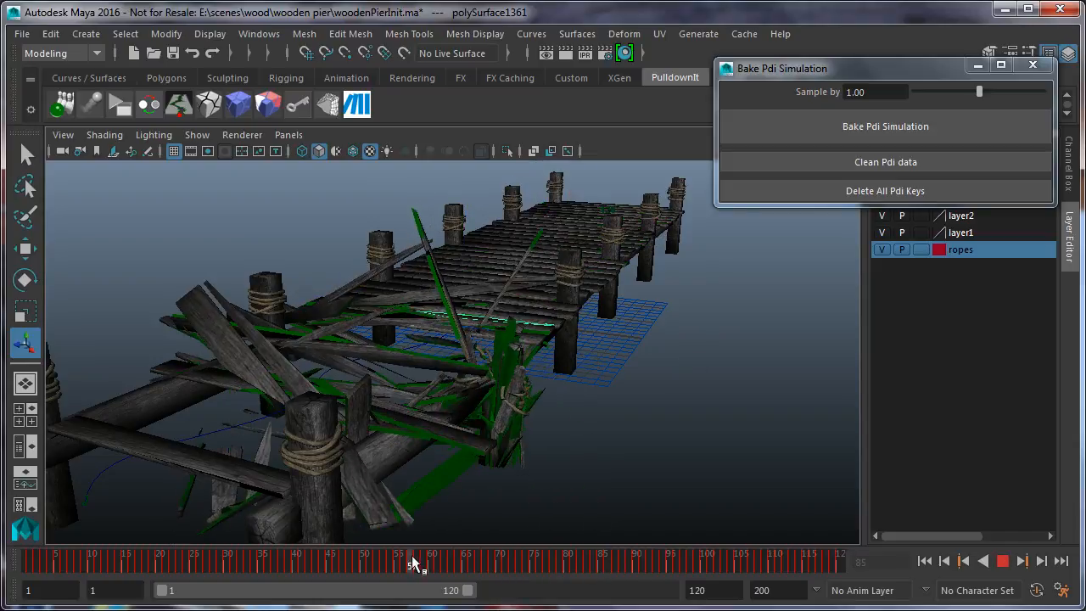
# Compare the keyframes of the intact posts with those of a plank fragment by selecting each in turn
pyautogui.click(563, 293)
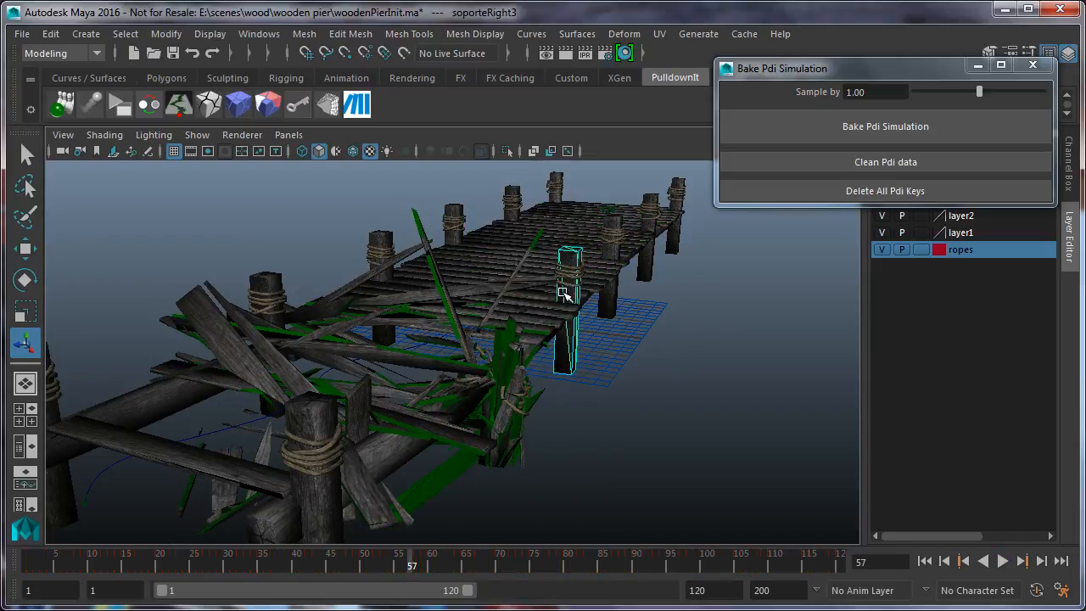
pyautogui.click(614, 275)
pyautogui.click(645, 275)
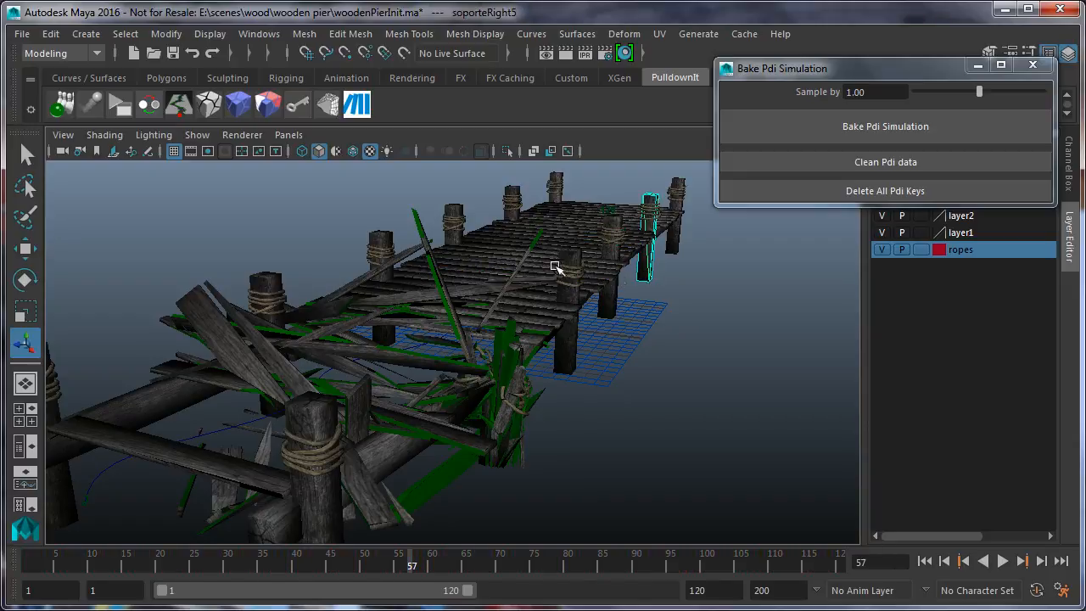
pyautogui.click(380, 240)
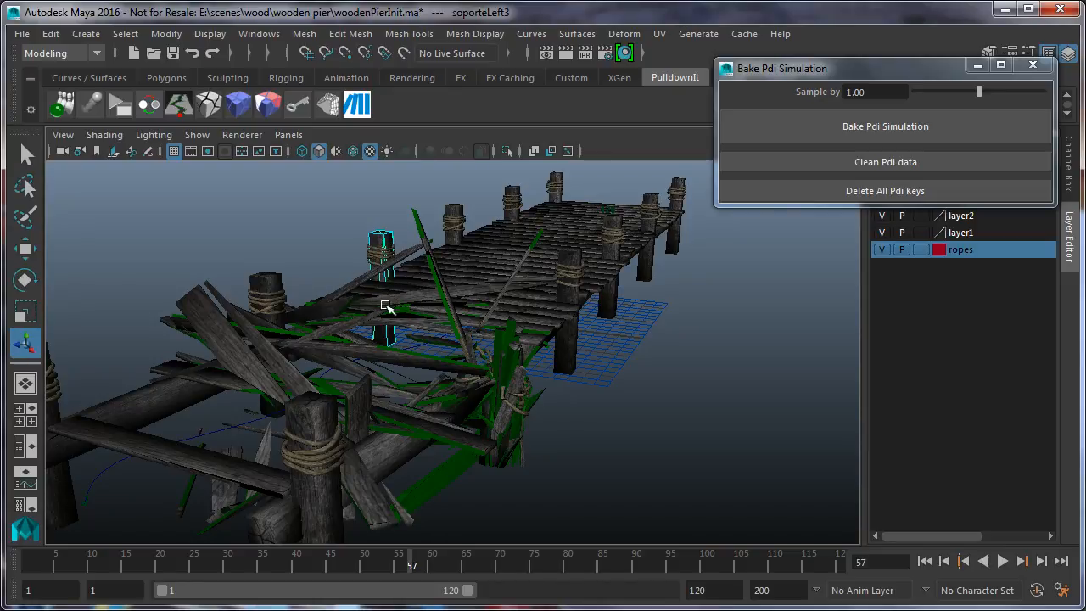
pyautogui.click(422, 426)
pyautogui.click(450, 344)
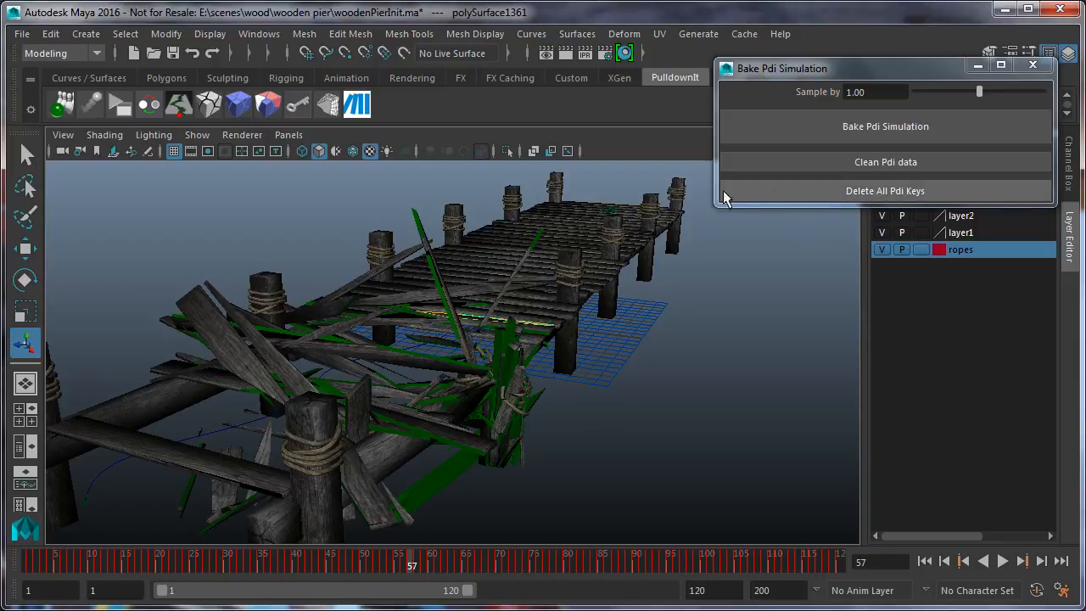
# Clean the Pdi data by deleting all Pdi bodies from the scene
pyautogui.click(869, 165)
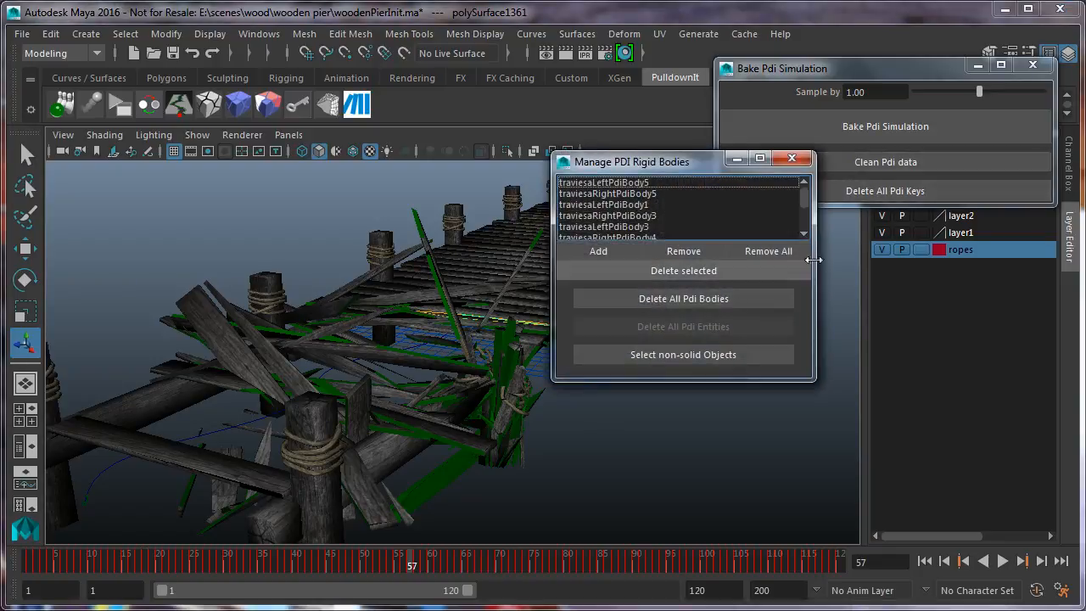
pyautogui.click(705, 300)
pyautogui.click(526, 380)
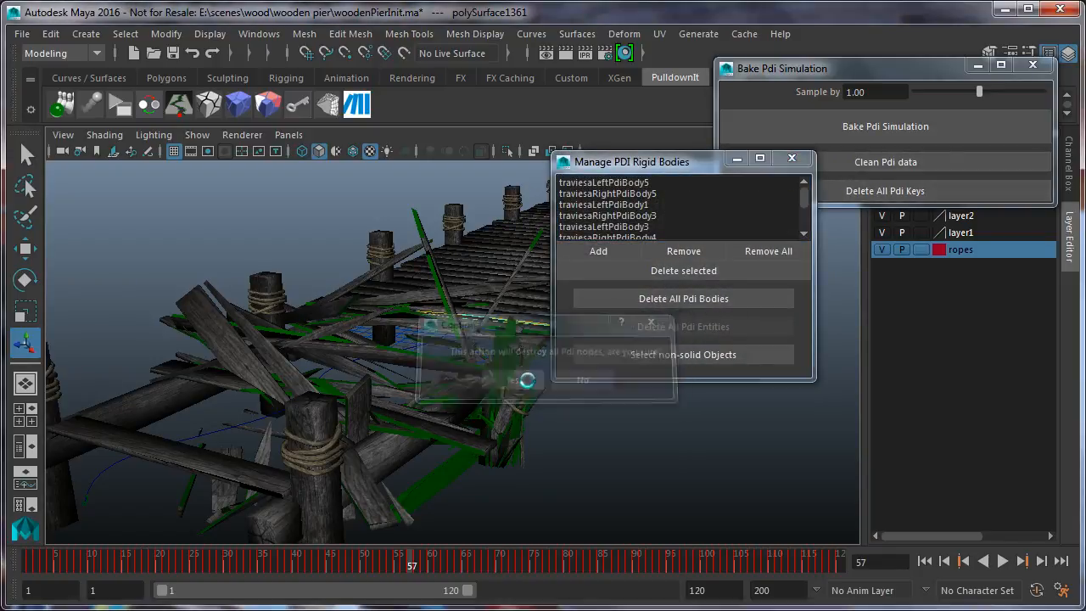
pyautogui.click(792, 160)
# Scrub through the baked pier destruction to frame 108 to check it without the Pdi bodies
pyautogui.moveTo(428, 554); pyautogui.dragTo(293, 582)
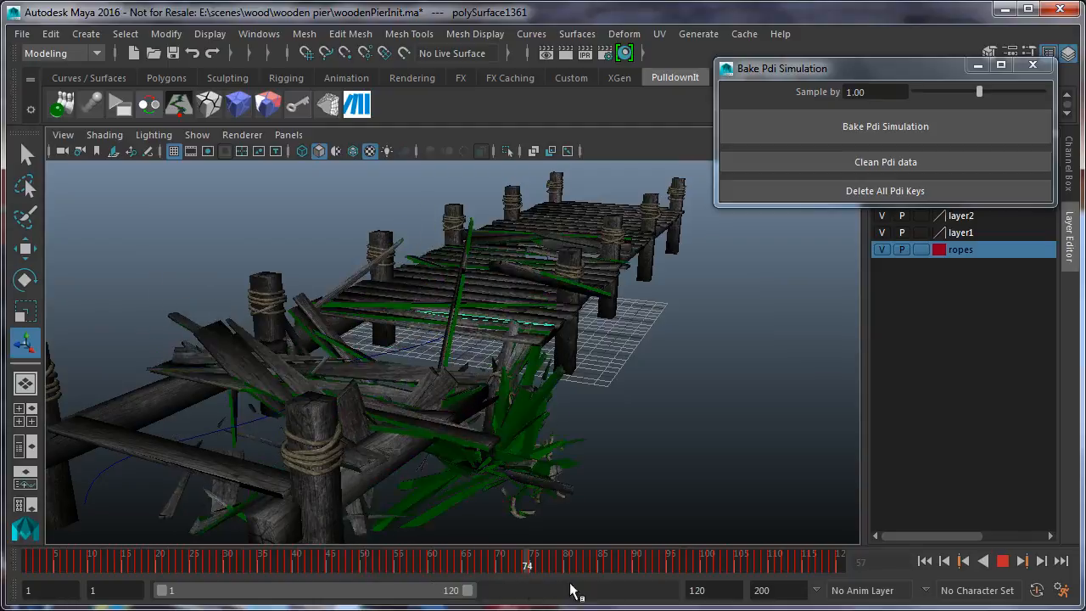
pyautogui.moveTo(464, 565); pyautogui.dragTo(757, 552)
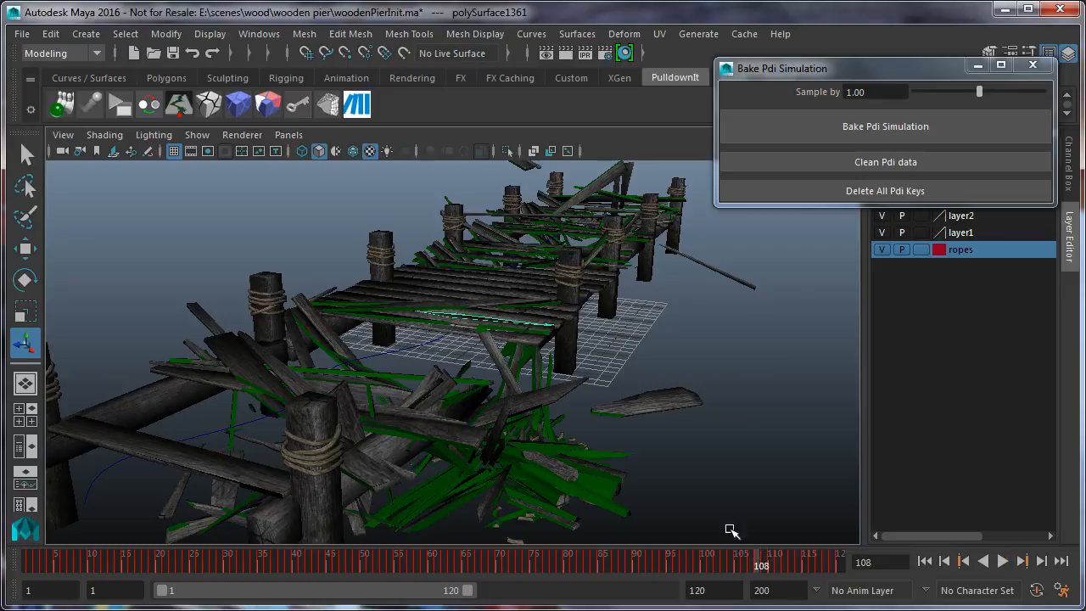
# Close the Bake Pdi Simulation window and select a fragment of the shattered post in the debris pile
pyautogui.click(1032, 65)
pyautogui.keyDown('alt'); pyautogui.moveTo(568, 396); pyautogui.dragTo(535, 407); pyautogui.keyUp('alt')
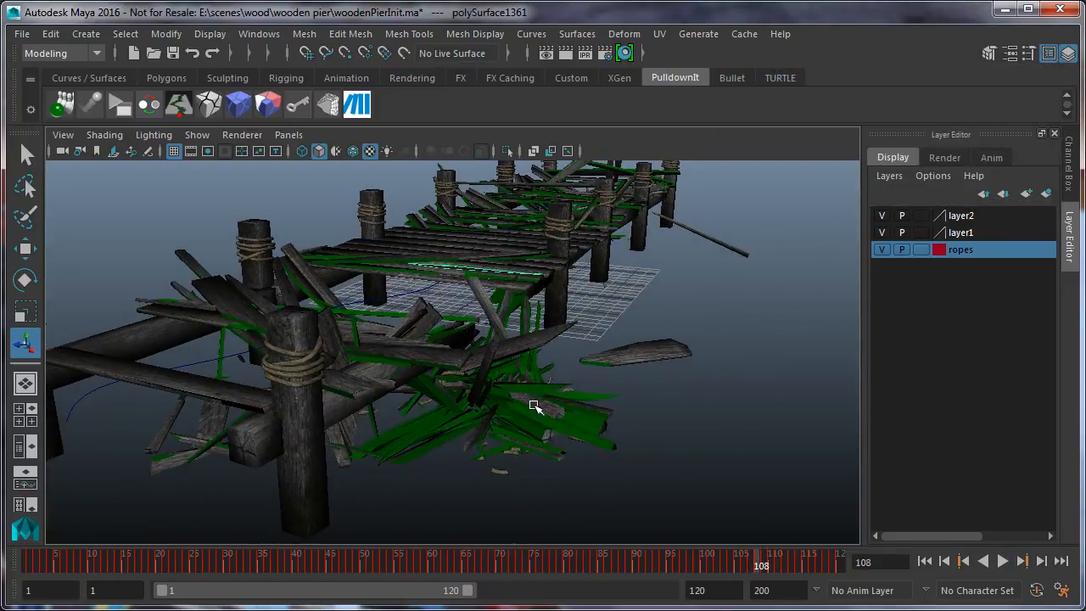
pyautogui.scroll(-5, 558, 415)
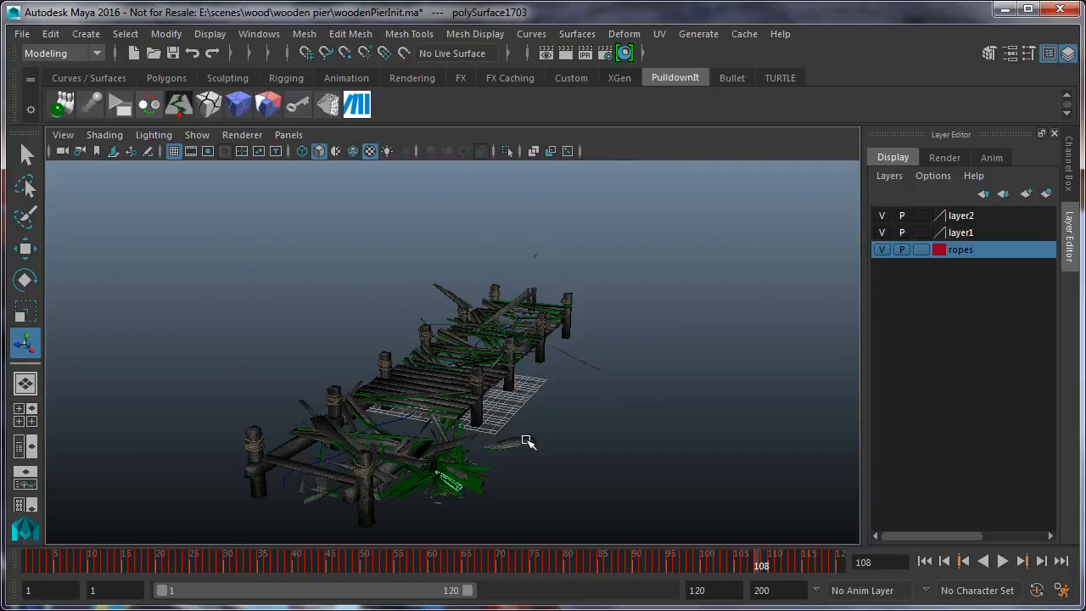
pyautogui.scroll(8, 546, 348)
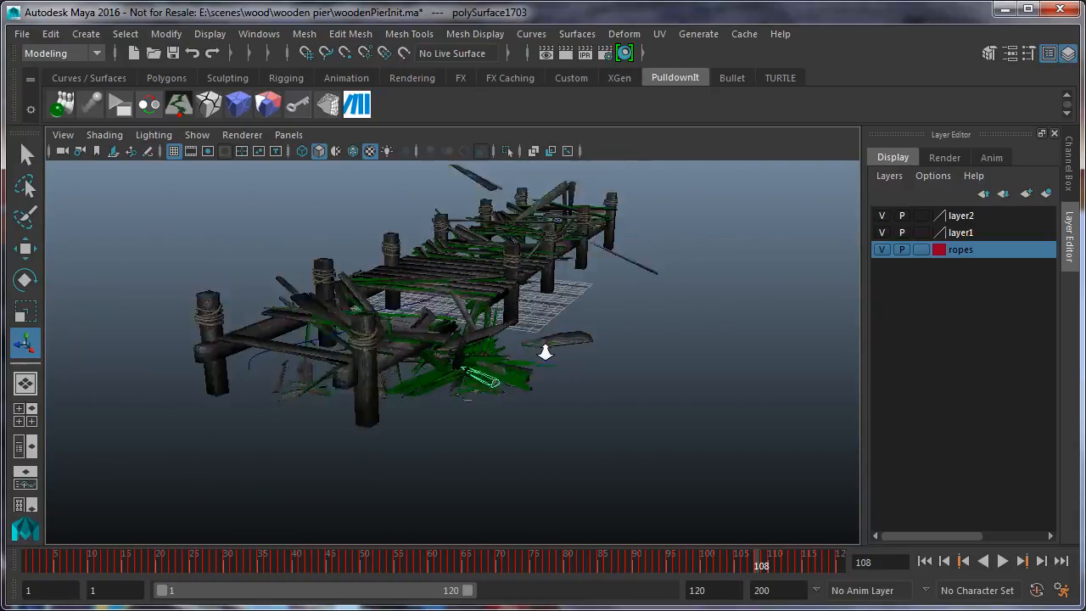
pyautogui.scroll(10, 545, 352)
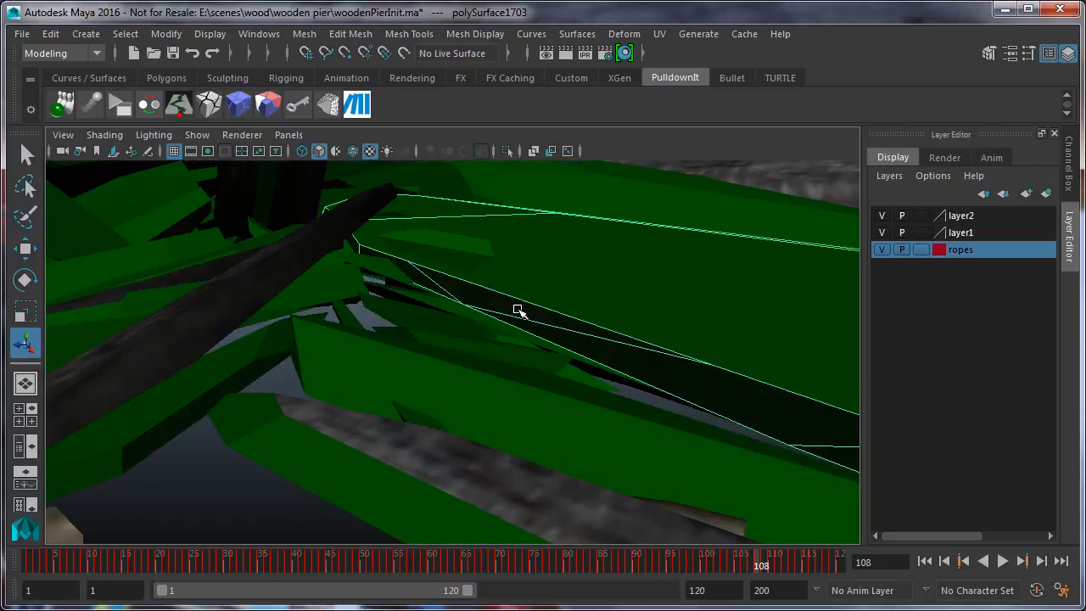
pyautogui.scroll(5, 515, 307)
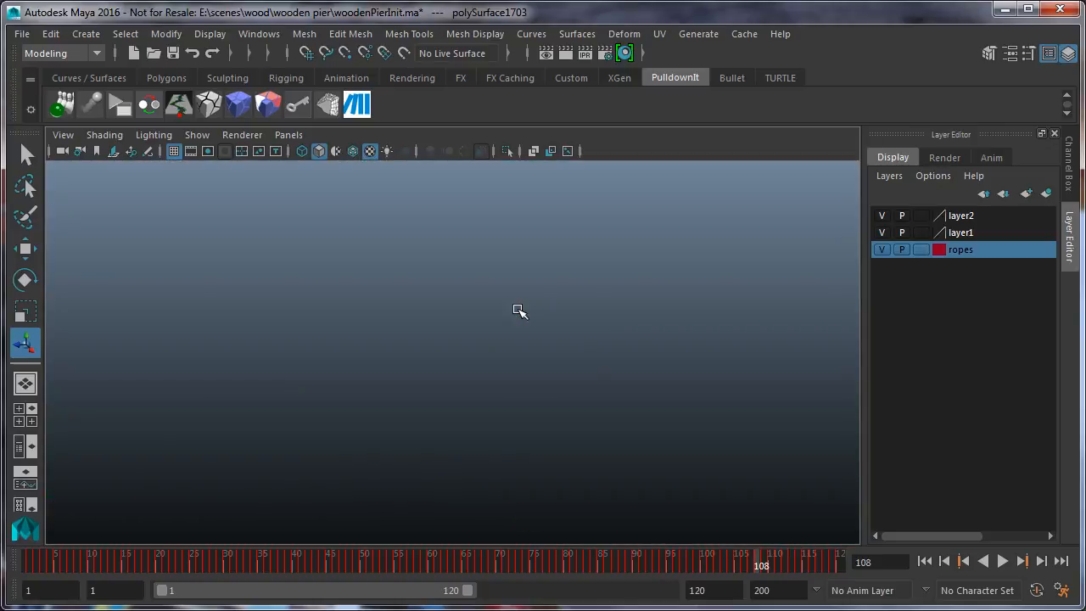
pyautogui.press('a')
pyautogui.keyDown('alt'); pyautogui.moveTo(503, 445); pyautogui.dragTo(514, 372, button='middle'); pyautogui.keyUp('alt')
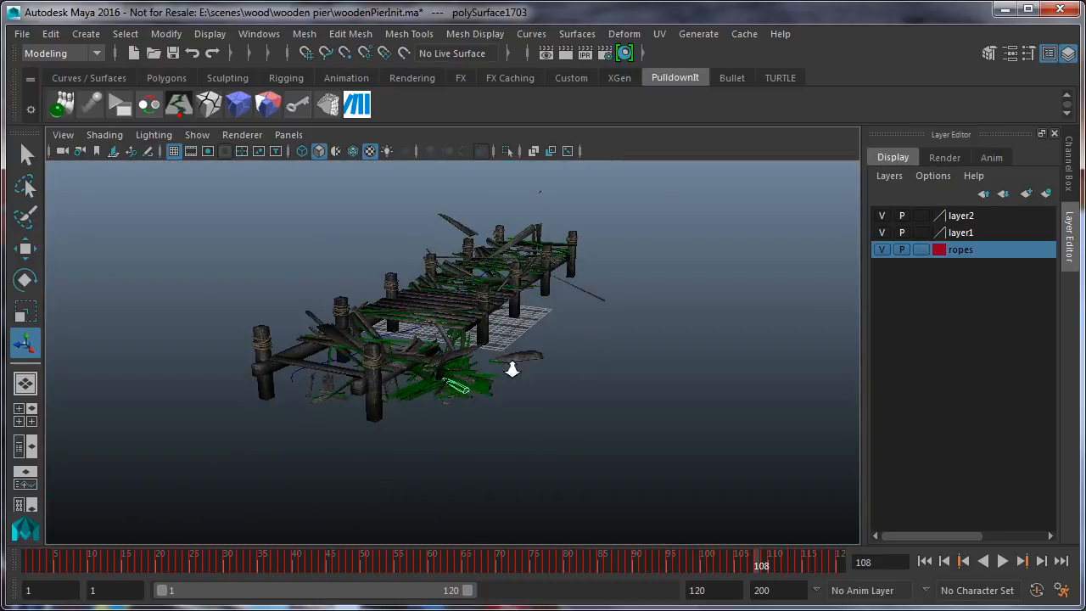
pyautogui.scroll(5, 511, 369)
pyautogui.scroll(3, 517, 441)
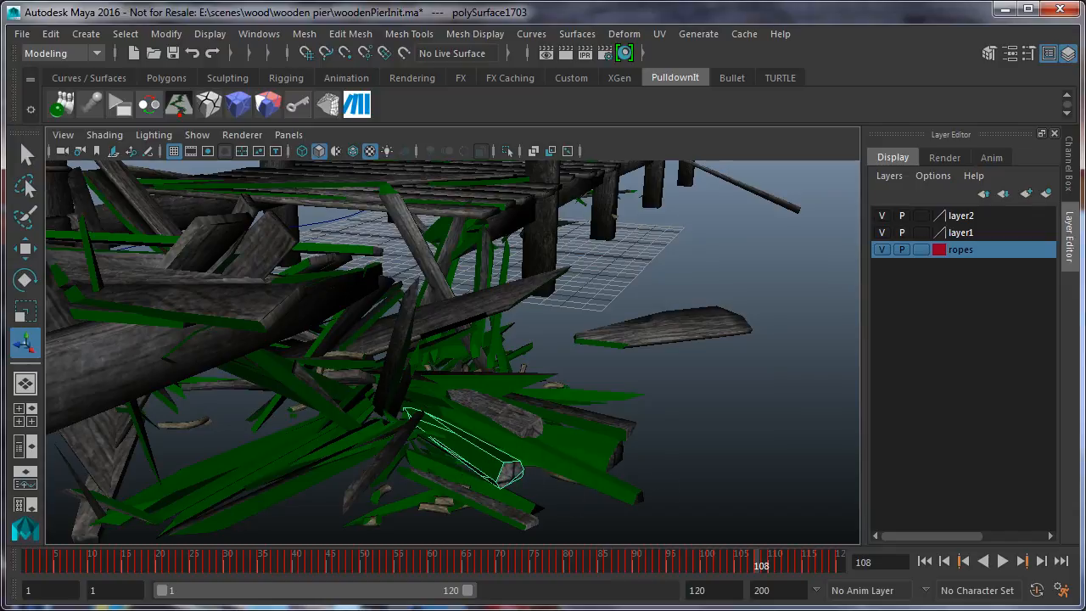
# Go to frame 79 and add jagginess to the selected post fragment's whole shatter group, with strength 1.0 and resolution 3
pyautogui.moveTo(377, 568); pyautogui.dragTo(562, 573)
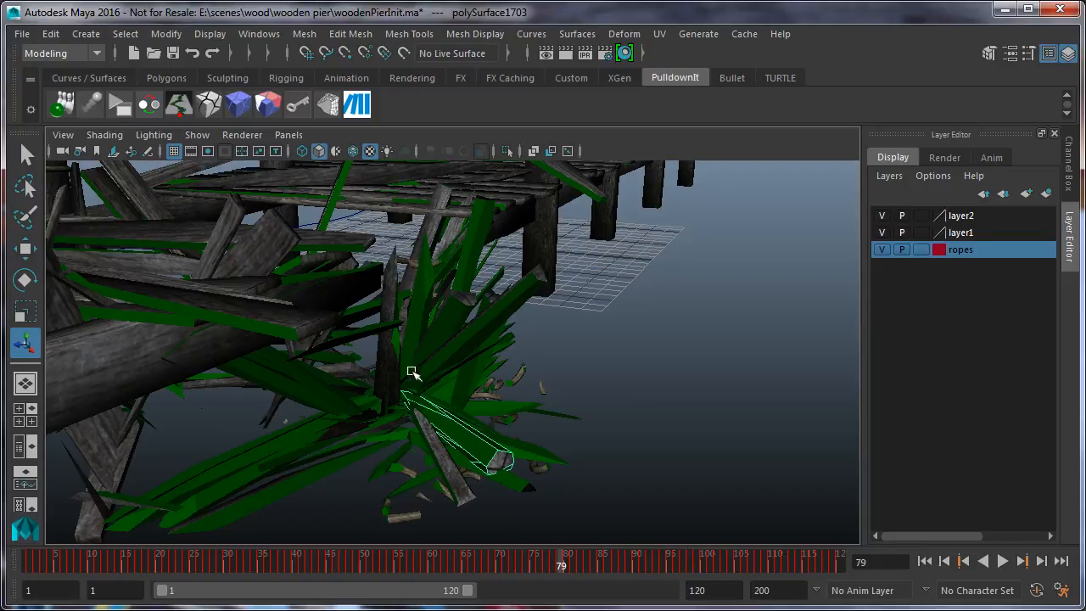
pyautogui.click(320, 113)
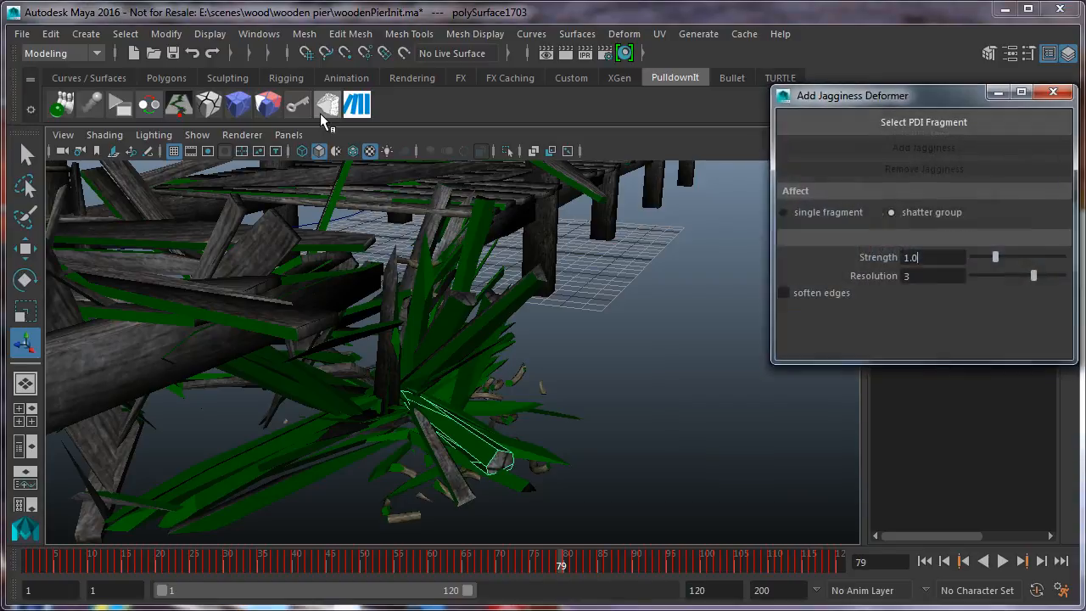
pyautogui.moveTo(857, 100); pyautogui.dragTo(766, 122)
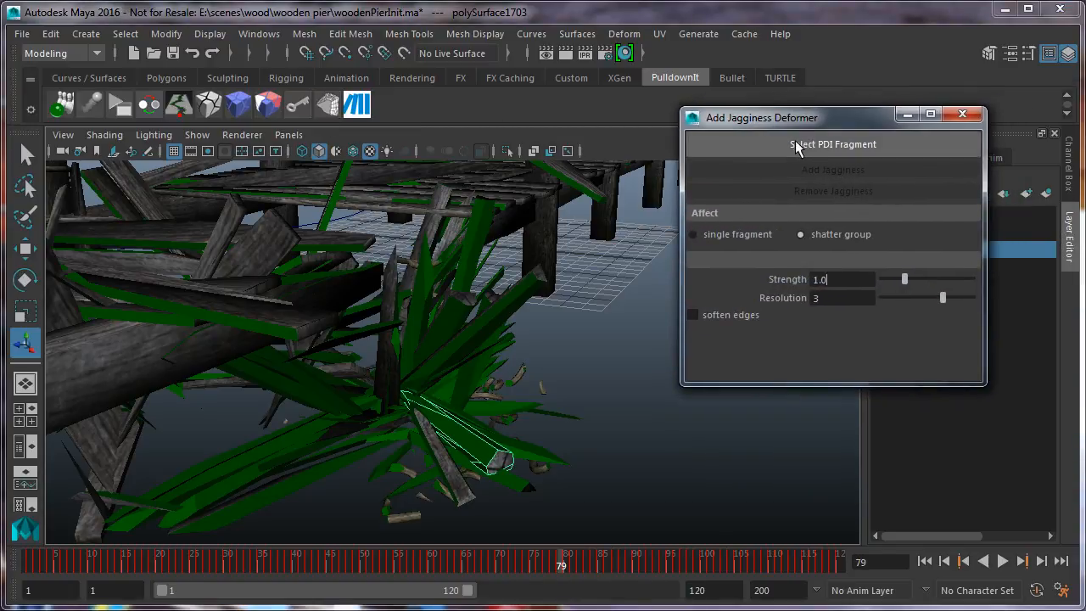
pyautogui.click(794, 140)
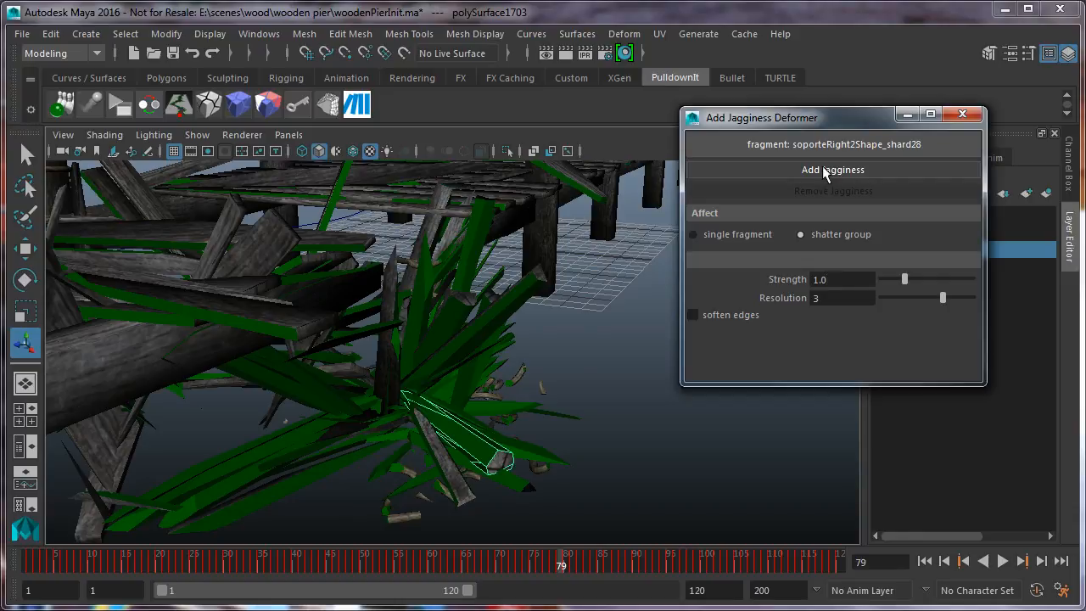
pyautogui.click(822, 167)
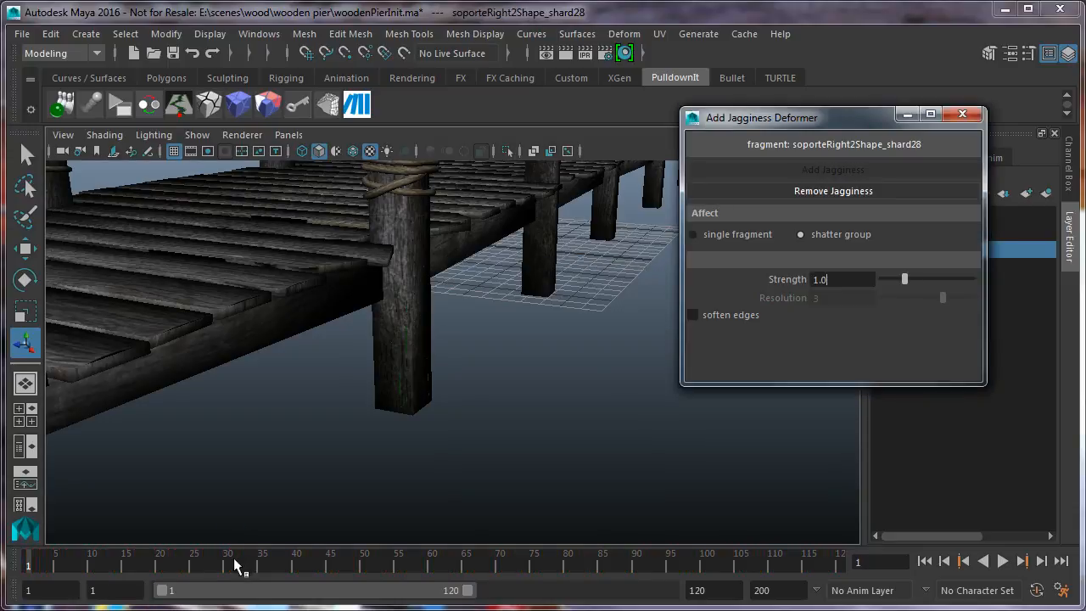
# Play the animation, stop at frame 84 and inspect the jagged edges of the broken post's fragments
pyautogui.hotkey('alt', 'v')
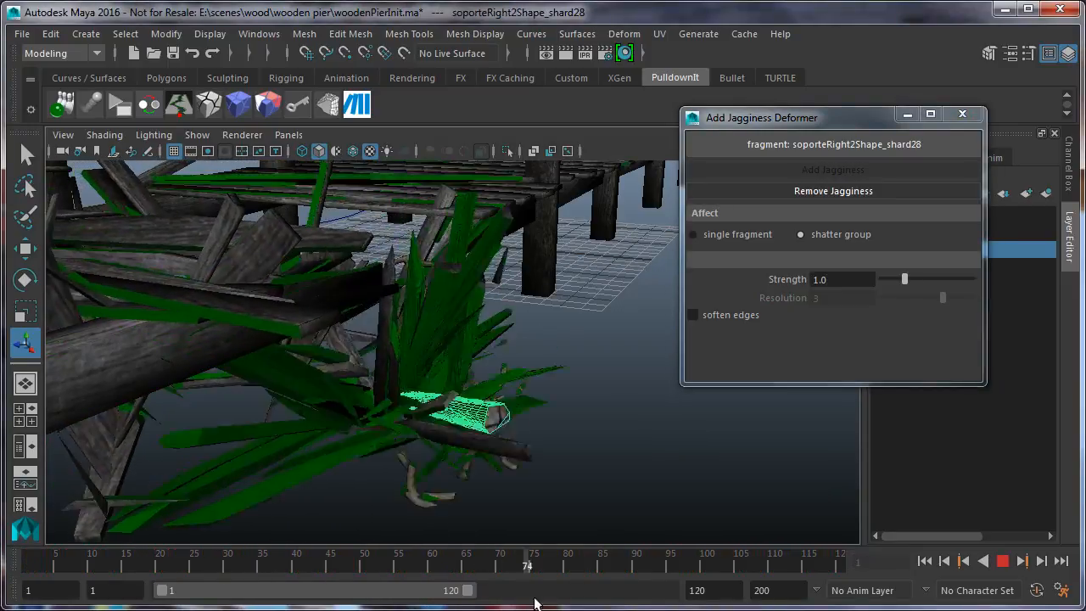
pyautogui.hotkey('alt', 'v')
pyautogui.click(596, 520)
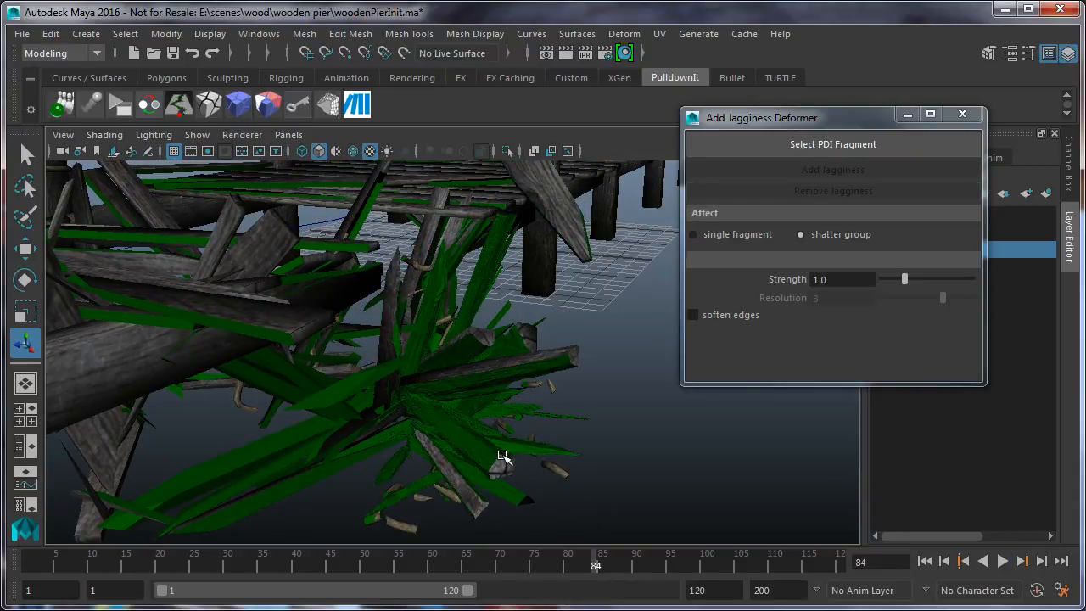
pyautogui.click(502, 456)
pyautogui.click(506, 486)
pyautogui.click(529, 466)
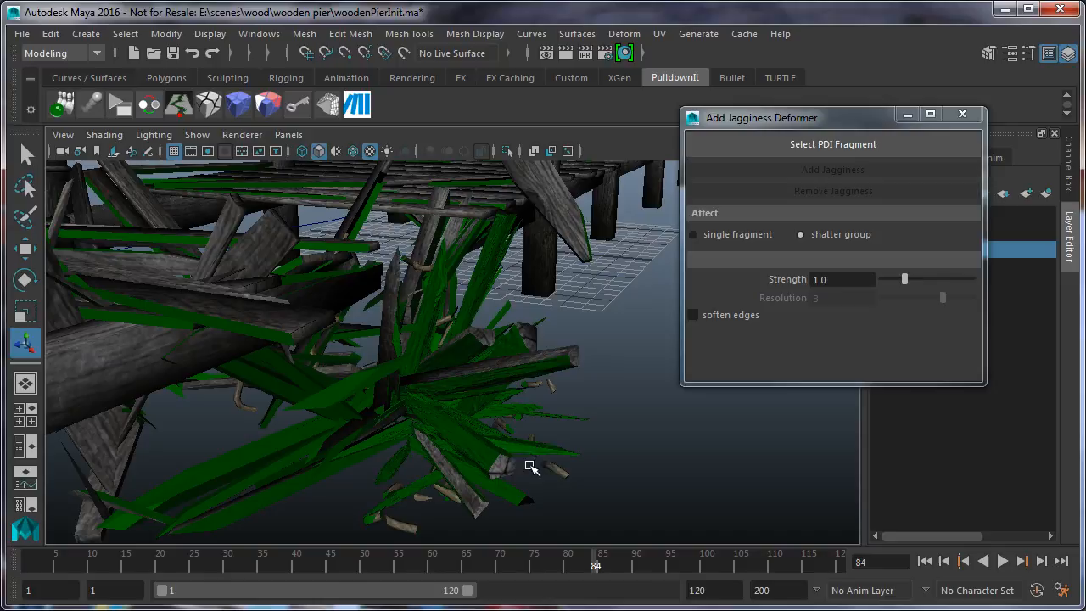
pyautogui.click(499, 390)
pyautogui.click(598, 492)
pyautogui.moveTo(596, 570)
pyautogui.mouseDown()
pyautogui.moveTo(396, 569)
pyautogui.moveTo(771, 572)
pyautogui.moveTo(450, 561)
pyautogui.moveTo(573, 551)
pyautogui.moveTo(595, 559)
pyautogui.mouseUp()
# Go to frame 49, select a fragment of the splintered beam beneath the deck and add jagginess to its shatter group at strength 1.0, resolution 3
pyautogui.click(299, 443)
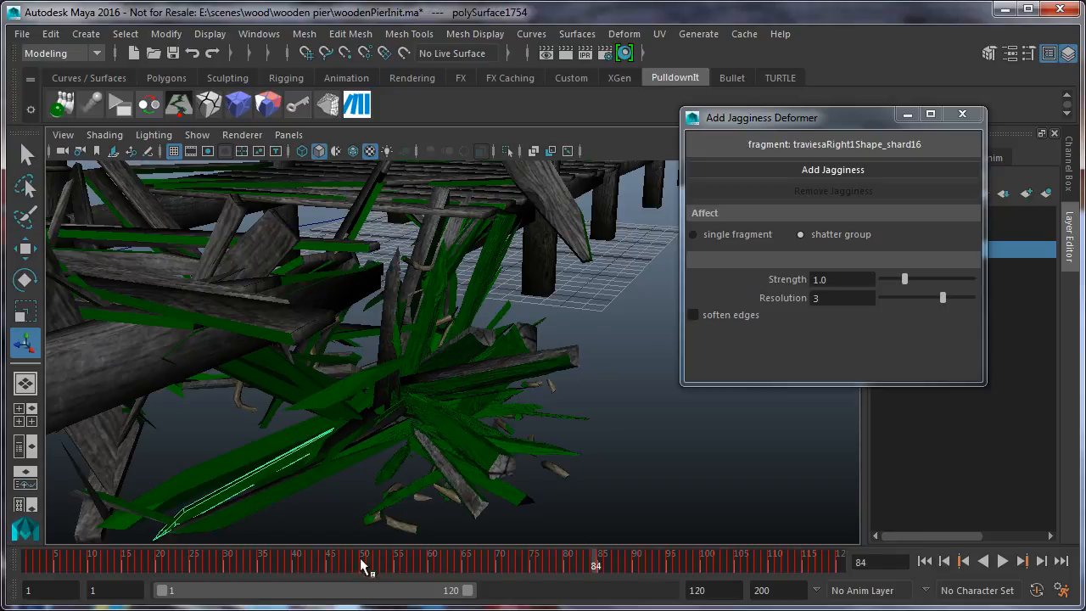
pyautogui.moveTo(365, 564)
pyautogui.mouseDown()
pyautogui.moveTo(264, 561)
pyautogui.moveTo(356, 547)
pyautogui.mouseUp()
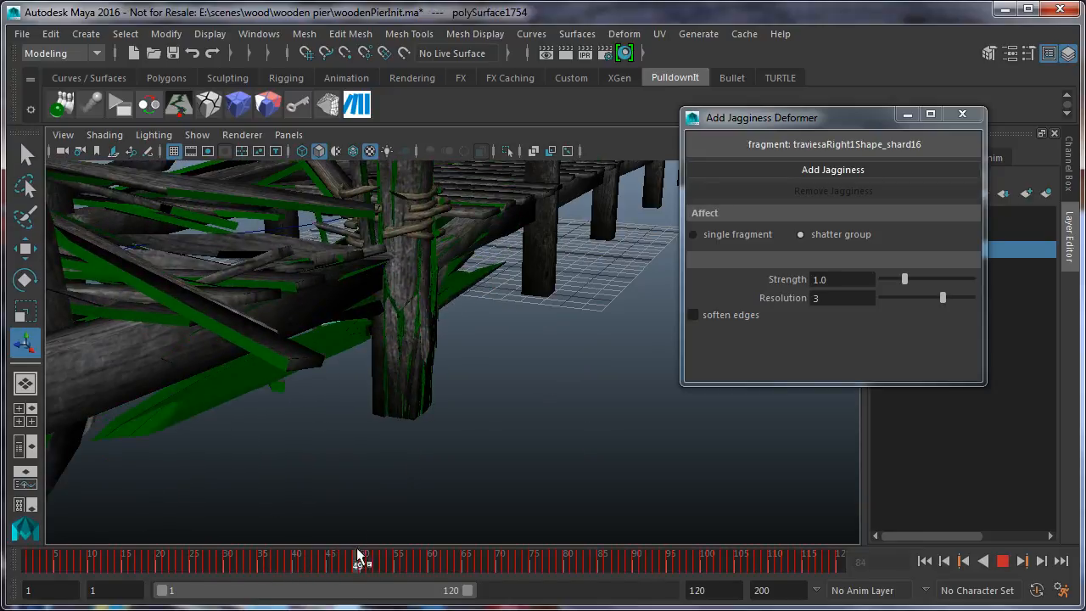
pyautogui.click(213, 407)
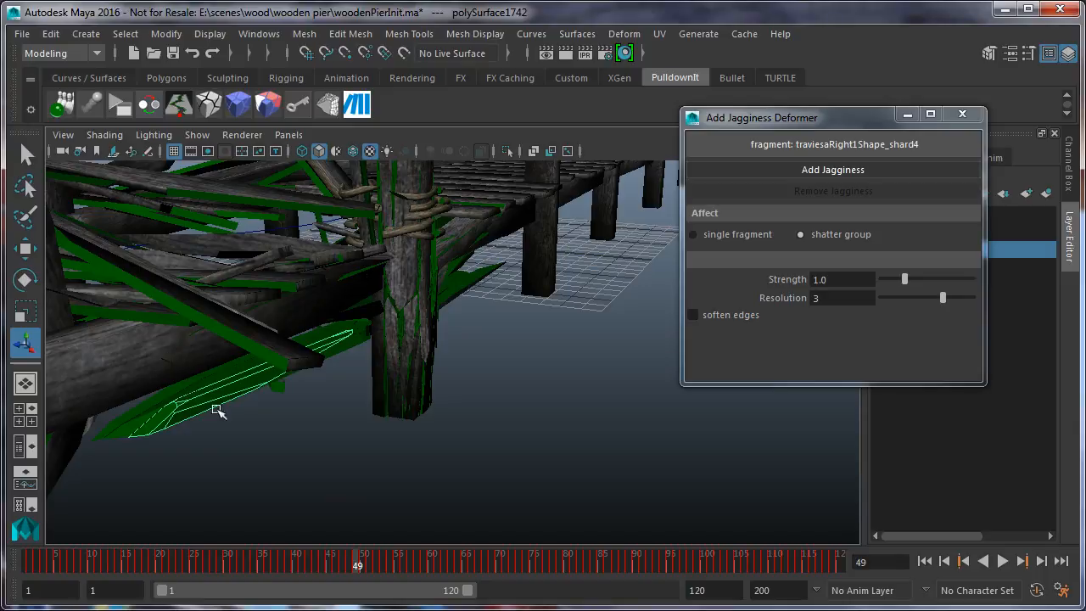
pyautogui.click(831, 168)
pyautogui.click(232, 375)
pyautogui.click(238, 380)
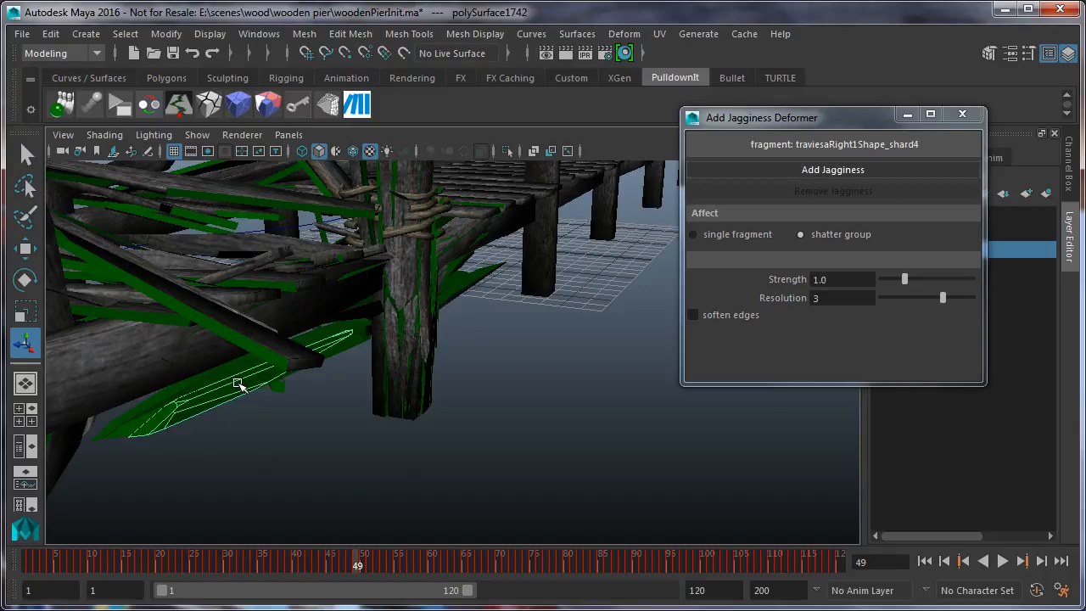
pyautogui.click(803, 170)
pyautogui.click(853, 168)
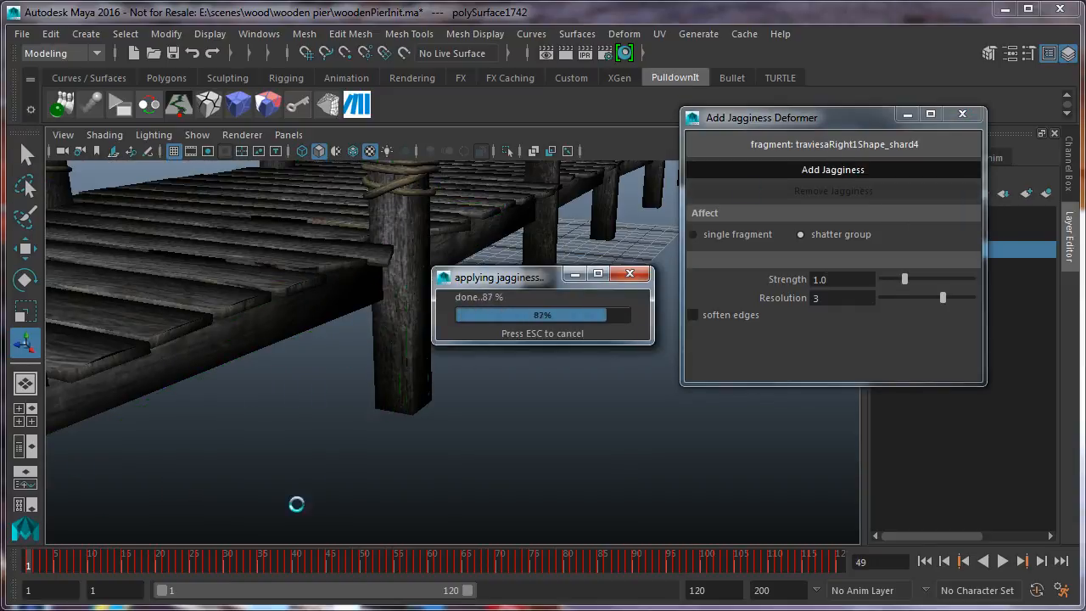
# Scrub to frame 120, select a fragment of the second right-hand beam and add jagginess to its shatter group at strength 1.0, resolution 3
pyautogui.moveTo(183, 565); pyautogui.dragTo(879, 588)
pyautogui.click(467, 246)
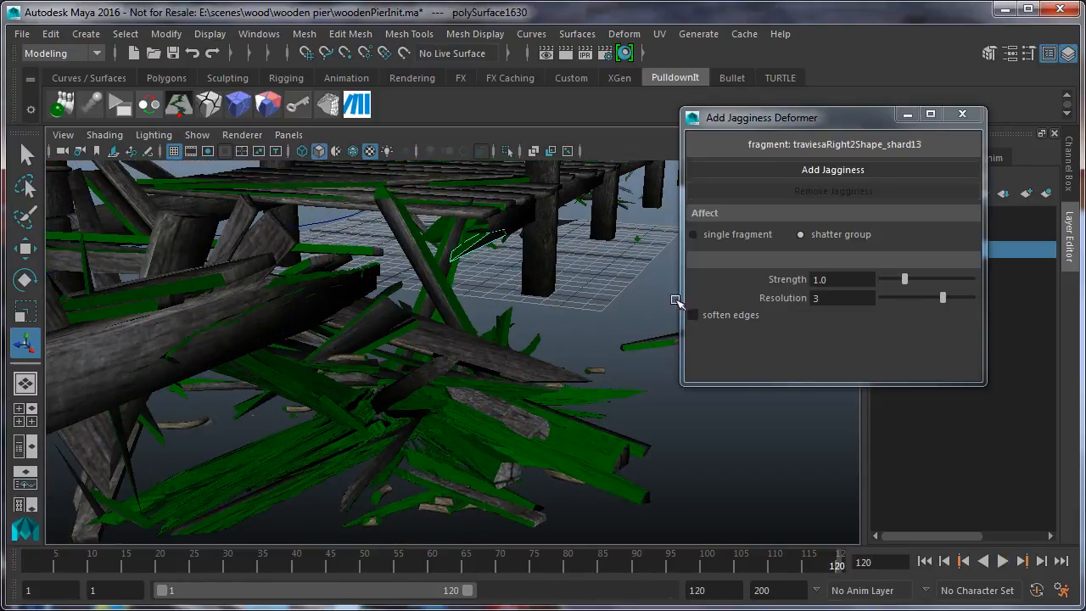
pyautogui.click(778, 170)
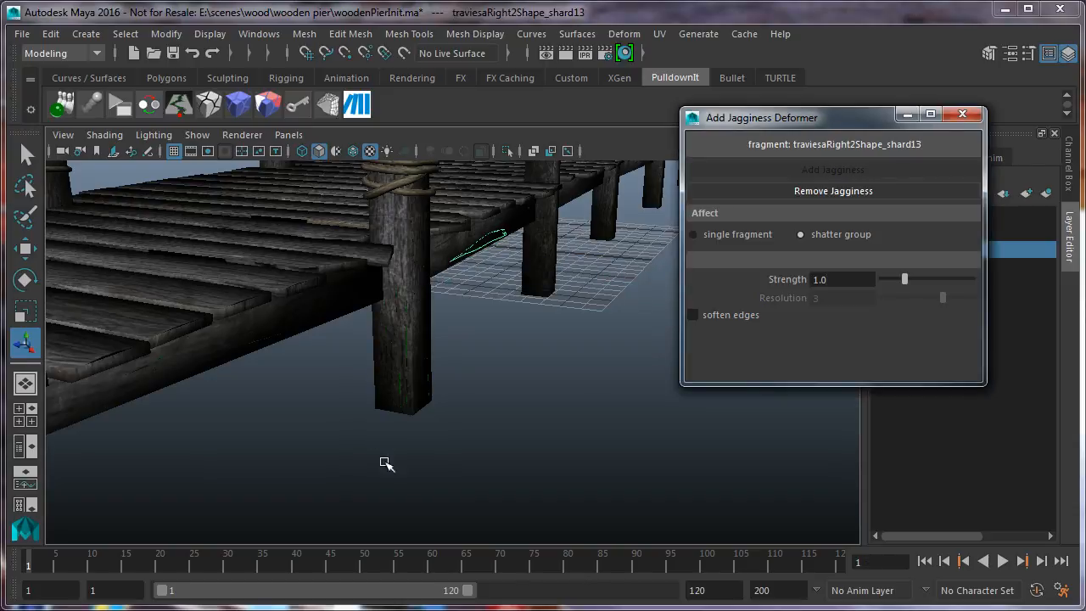
# Scrub to frame 120 and examine the jagged beam fragments in the debris up close, selecting several of them in turn
pyautogui.moveTo(332, 560); pyautogui.dragTo(885, 567)
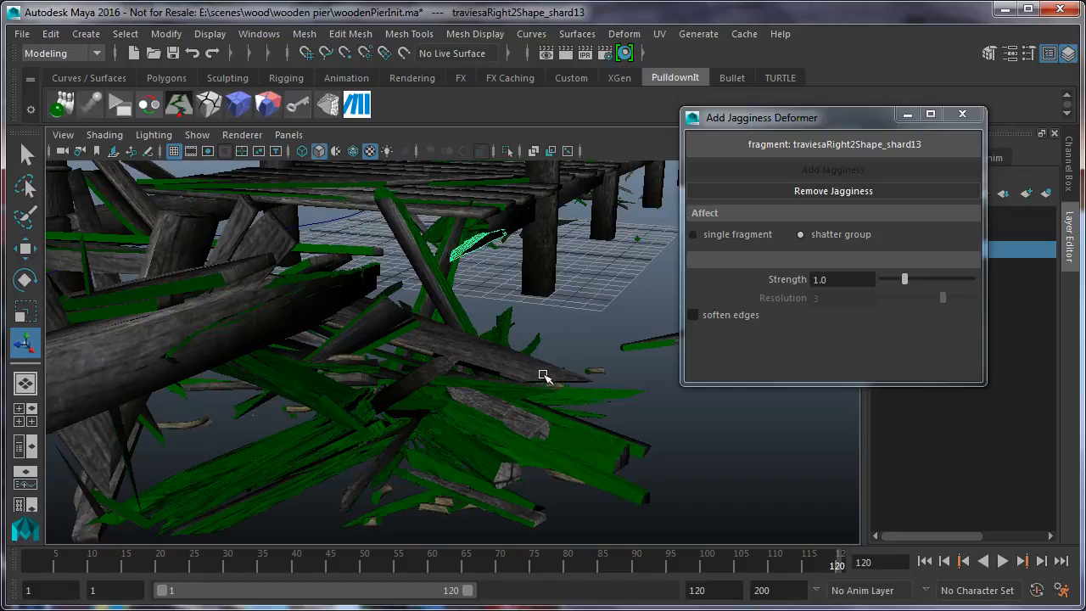
pyautogui.keyDown('alt'); pyautogui.moveTo(491, 349); pyautogui.dragTo(472, 356); pyautogui.keyUp('alt')
pyautogui.keyDown('alt'); pyautogui.moveTo(472, 355); pyautogui.dragTo(569, 359, button='middle'); pyautogui.keyUp('alt')
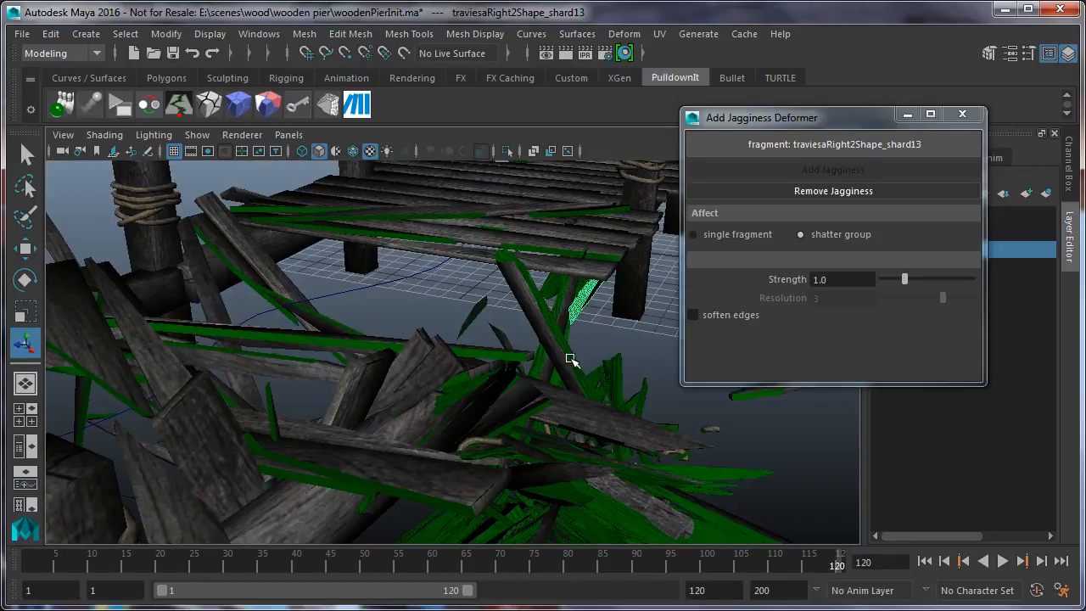
pyautogui.click(461, 390)
pyautogui.scroll(5, 512, 383)
pyautogui.scroll(-5, 513, 382)
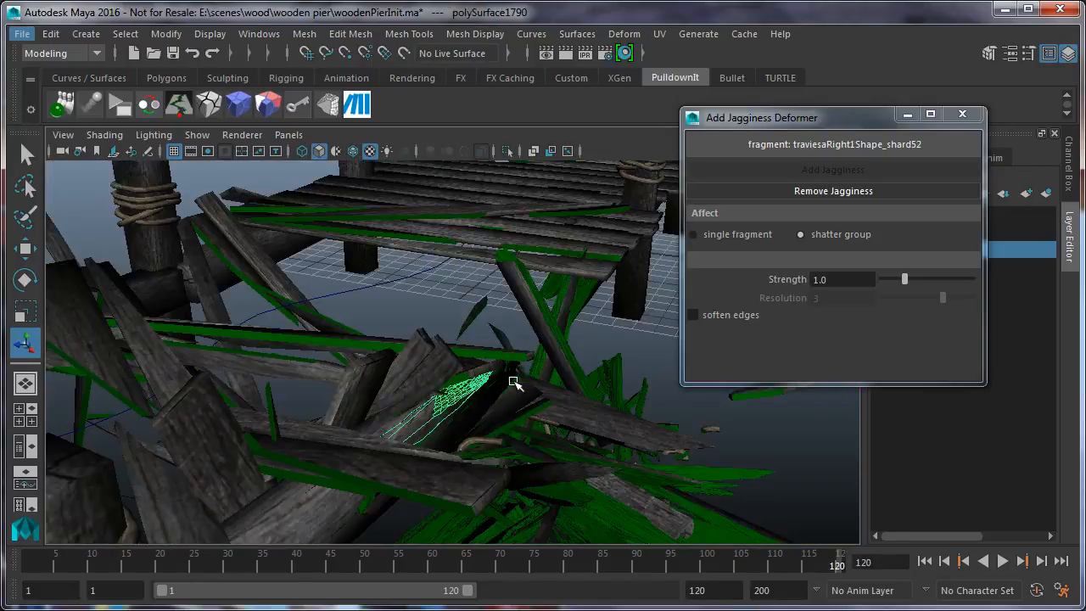
pyautogui.keyDown('alt'); pyautogui.moveTo(514, 382); pyautogui.dragTo(471, 233, button='middle'); pyautogui.keyUp('alt')
pyautogui.click(454, 244)
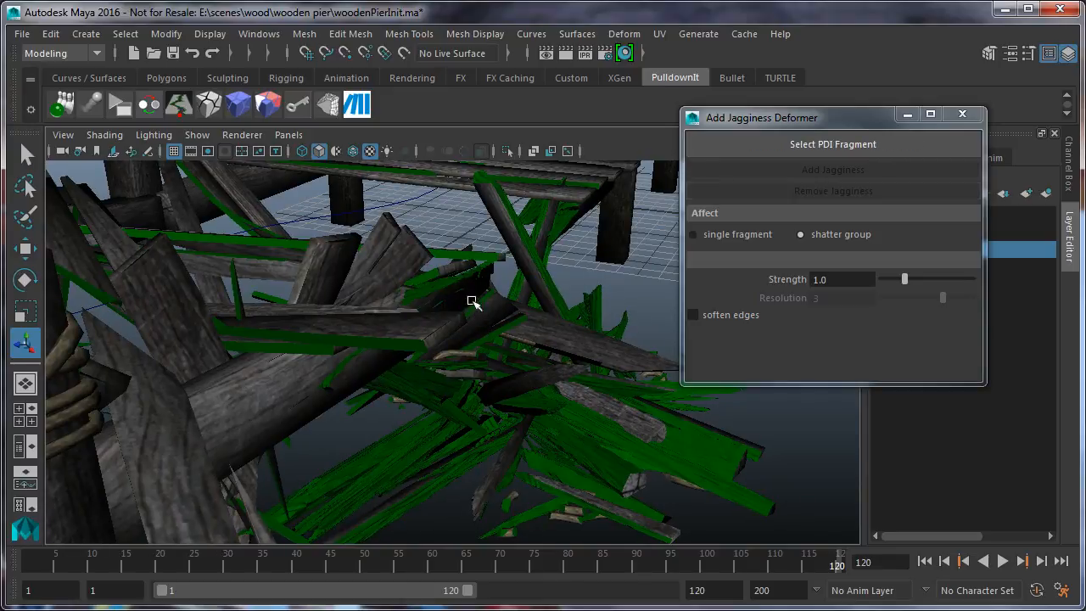
pyautogui.click(434, 290)
pyautogui.click(645, 462)
pyautogui.click(425, 453)
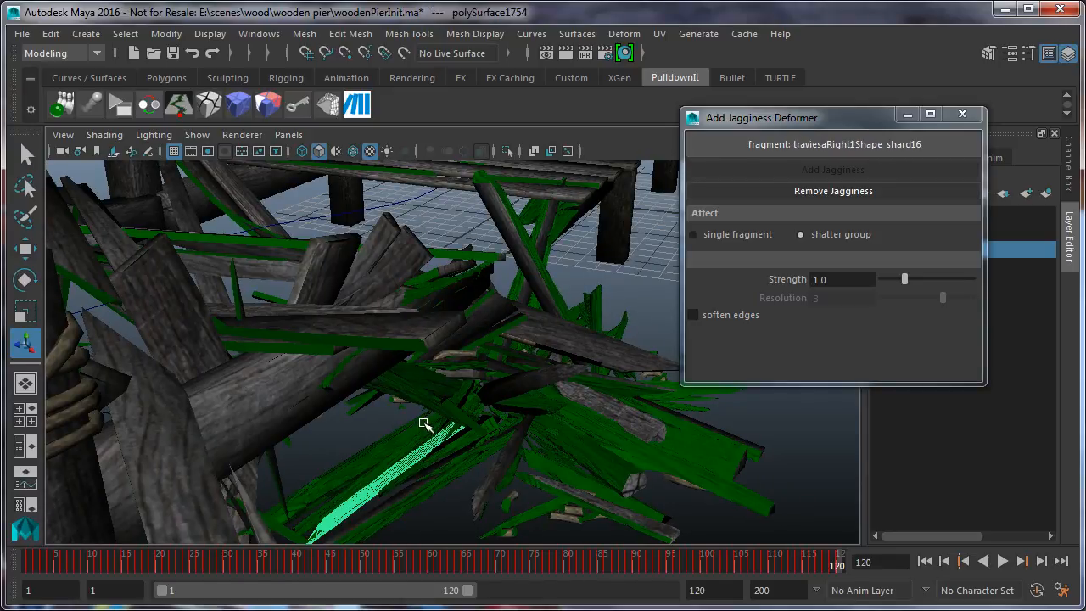
pyautogui.click(425, 426)
pyautogui.click(422, 291)
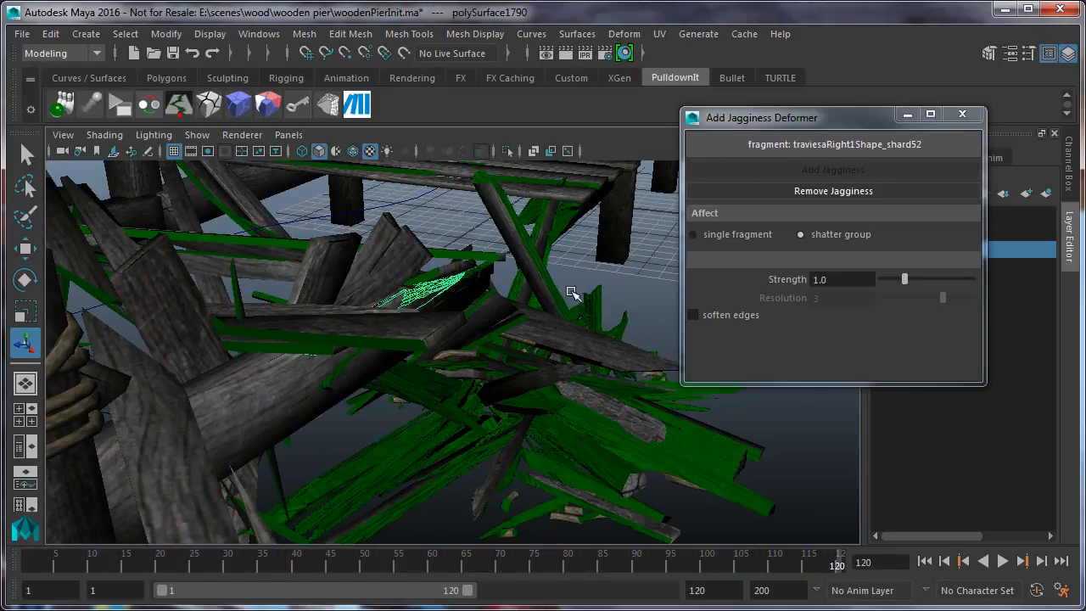
# Select a broken deck plank fragment, go to frame 41 and add jagginess to the deck's shatter group at strength 1.0, resolution 3
pyautogui.click(347, 344)
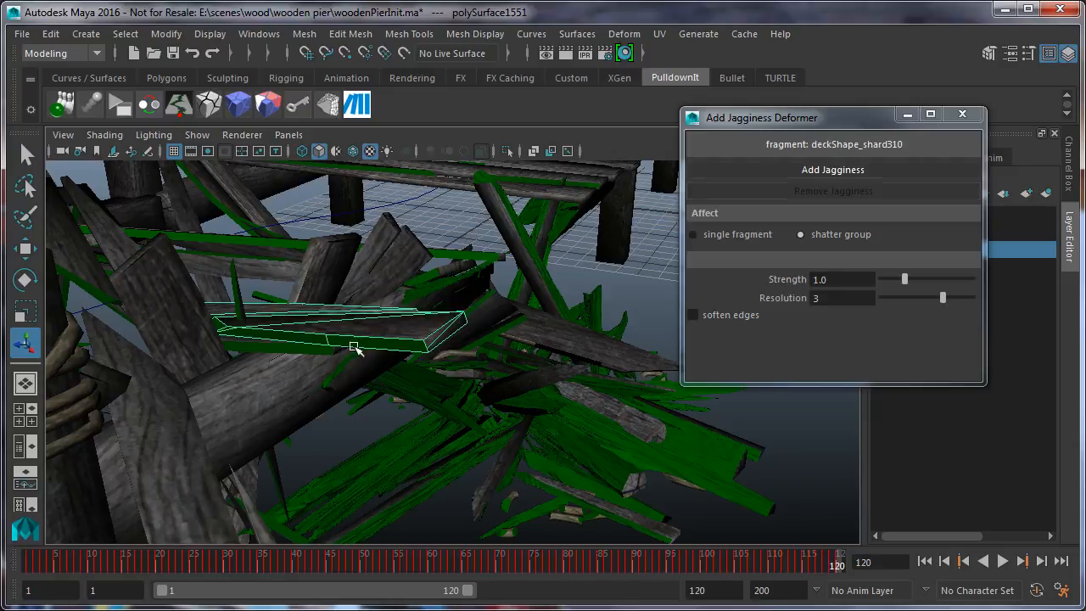
pyautogui.scroll(-5, 455, 364)
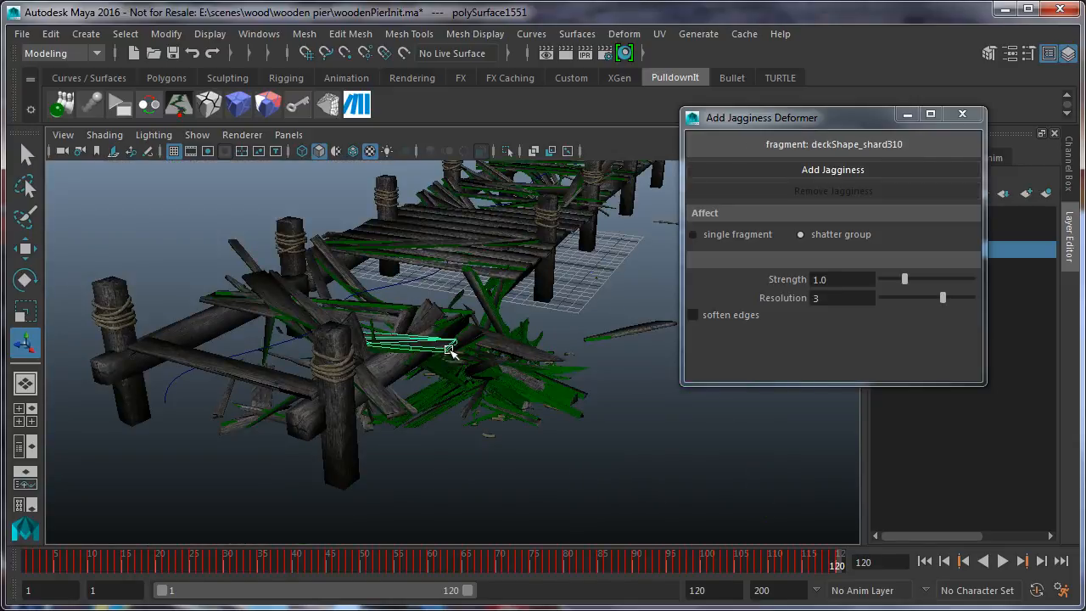
pyautogui.moveTo(330, 551); pyautogui.dragTo(303, 565)
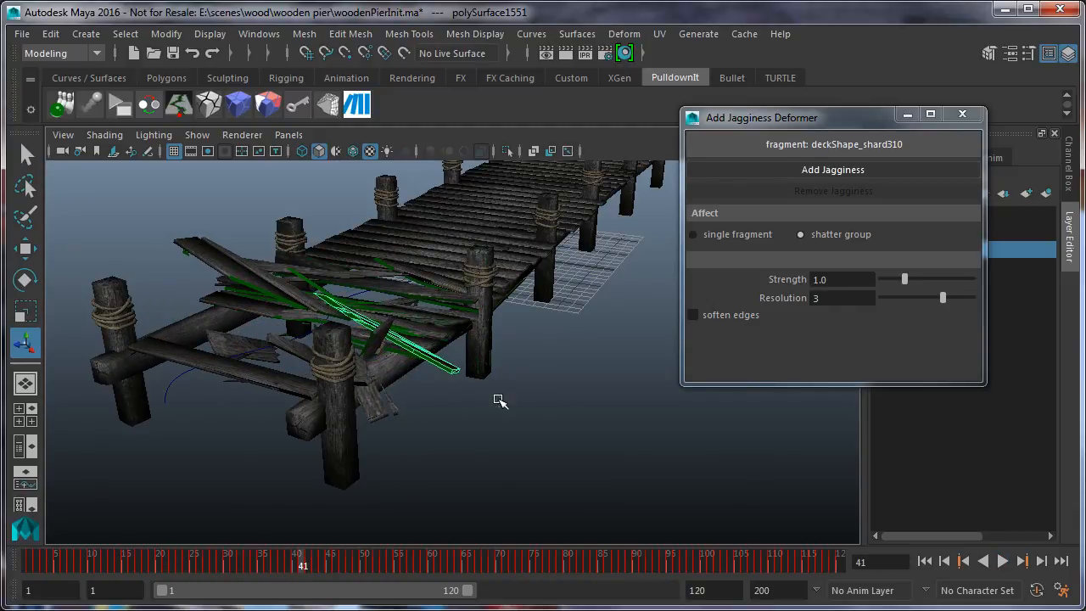
pyautogui.click(499, 402)
pyautogui.scroll(5, 513, 435)
pyautogui.click(468, 406)
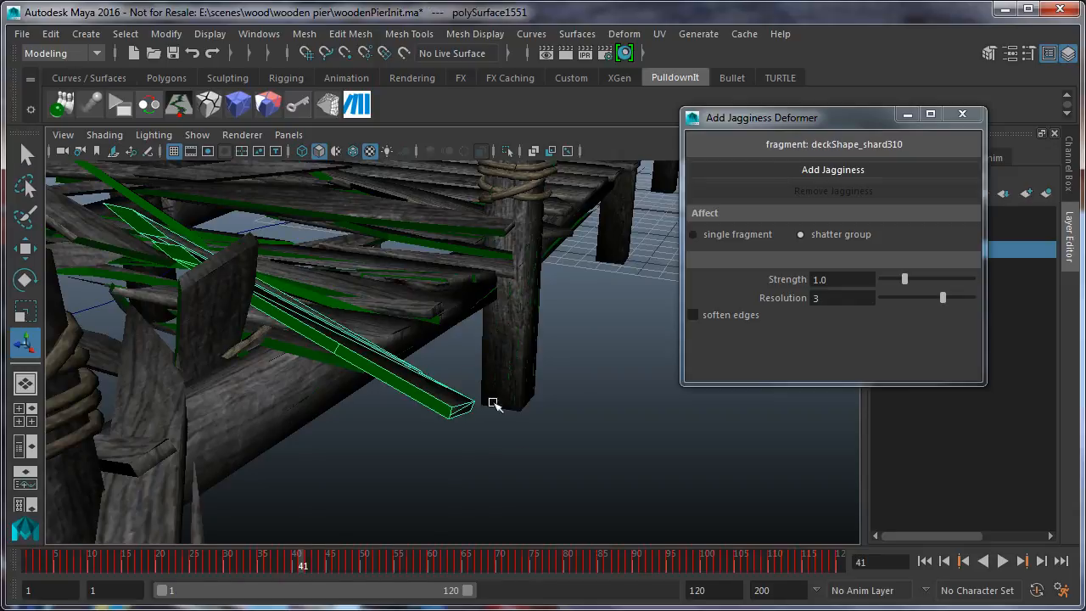
pyautogui.click(836, 169)
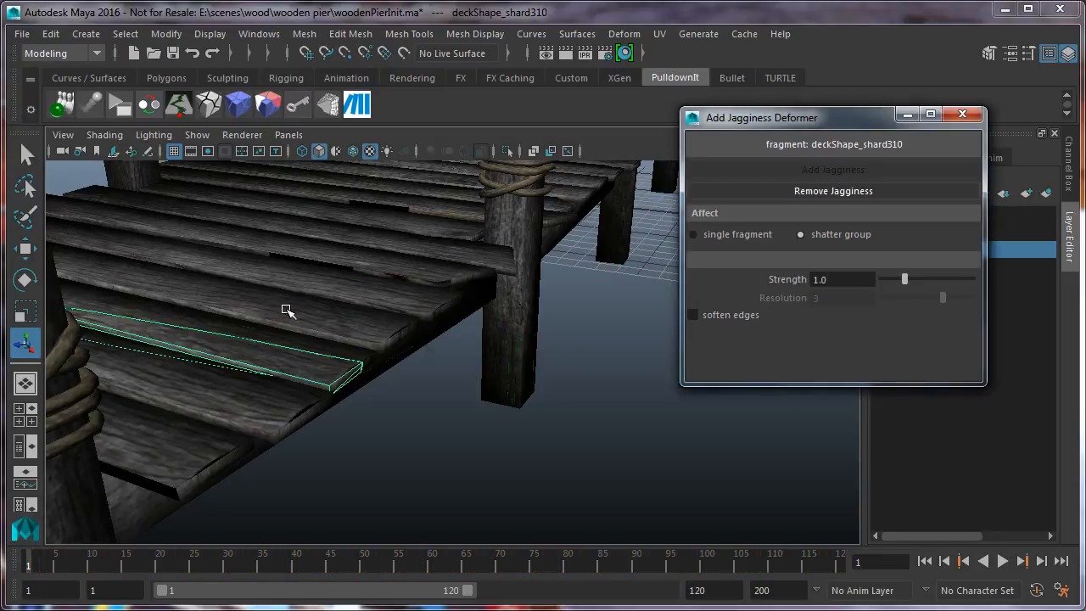
# Play the pier animation and scrub to frame 39 to examine the jagged deck planks as they break
pyautogui.moveTo(352, 379)
pyautogui.keyDown('alt'); pyautogui.mouseDown()
pyautogui.moveTo(346, 407)
pyautogui.moveTo(355, 397)
pyautogui.mouseUp(); pyautogui.keyUp('alt')
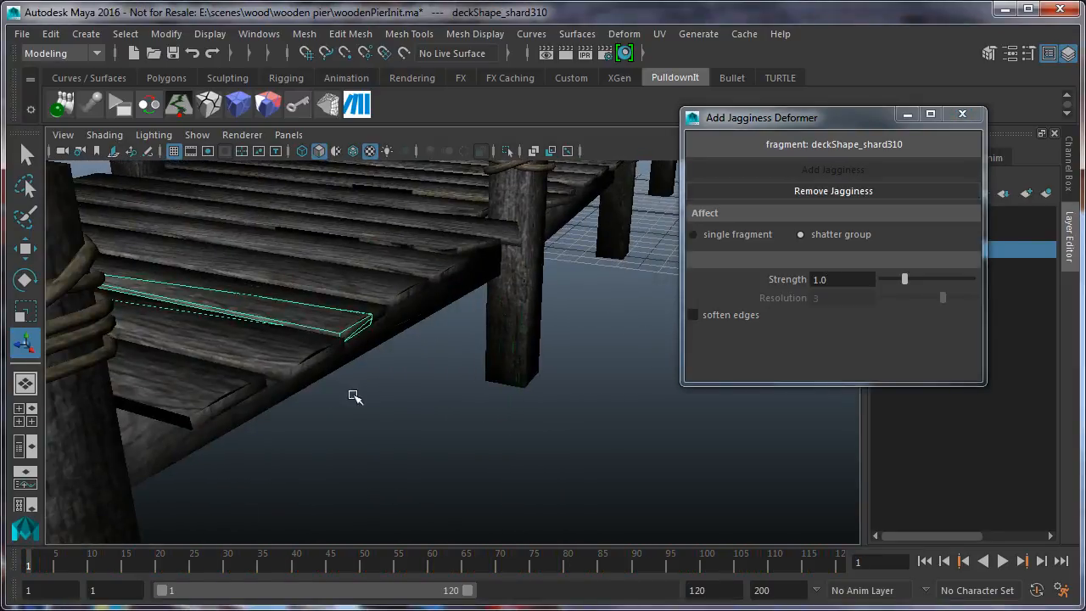
pyautogui.hotkey('alt', 'v')
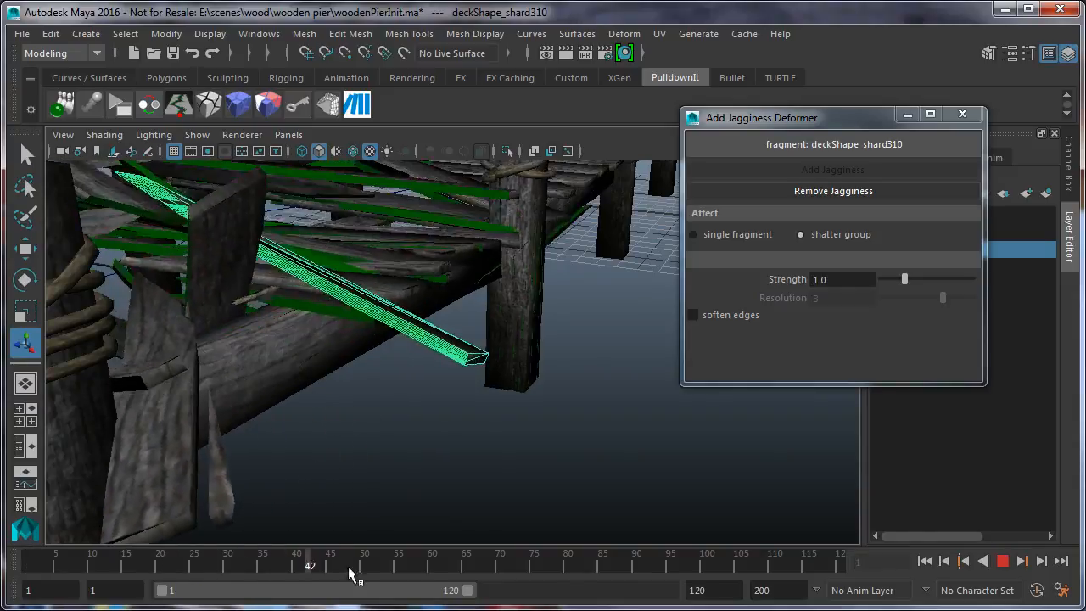
pyautogui.moveTo(440, 568); pyautogui.dragTo(289, 568)
pyautogui.keyDown('alt'); pyautogui.moveTo(509, 458); pyautogui.dragTo(477, 459, button='middle'); pyautogui.keyUp('alt')
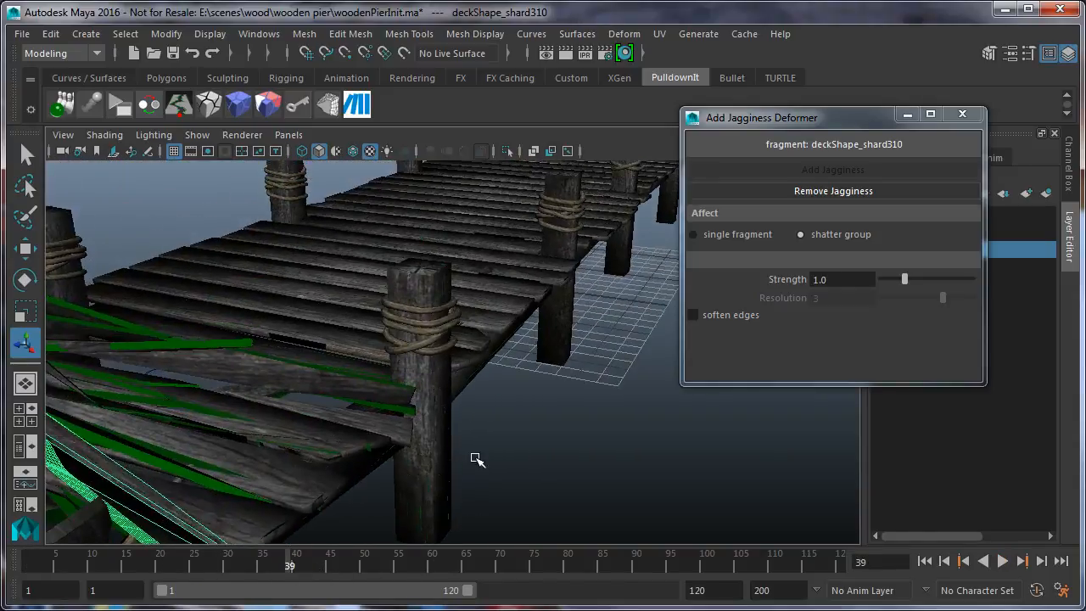
pyautogui.keyDown('alt'); pyautogui.moveTo(477, 459); pyautogui.dragTo(436, 444); pyautogui.keyUp('alt')
# Select the fragments across the front deck section, turn on the wireframe overlay on shaded objects and clear the selection
pyautogui.click(452, 365)
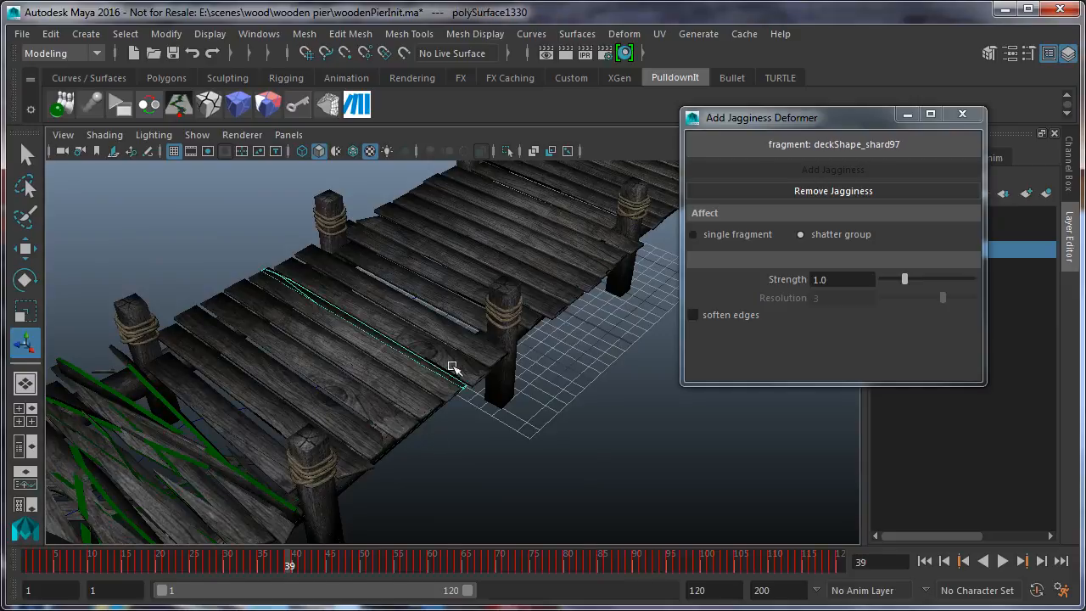
pyautogui.moveTo(212, 212); pyautogui.dragTo(579, 505)
pyautogui.moveTo(502, 453)
pyautogui.keyDown('alt'); pyautogui.mouseDown()
pyautogui.moveTo(475, 453)
pyautogui.moveTo(345, 370)
pyautogui.mouseUp(); pyautogui.keyUp('alt')
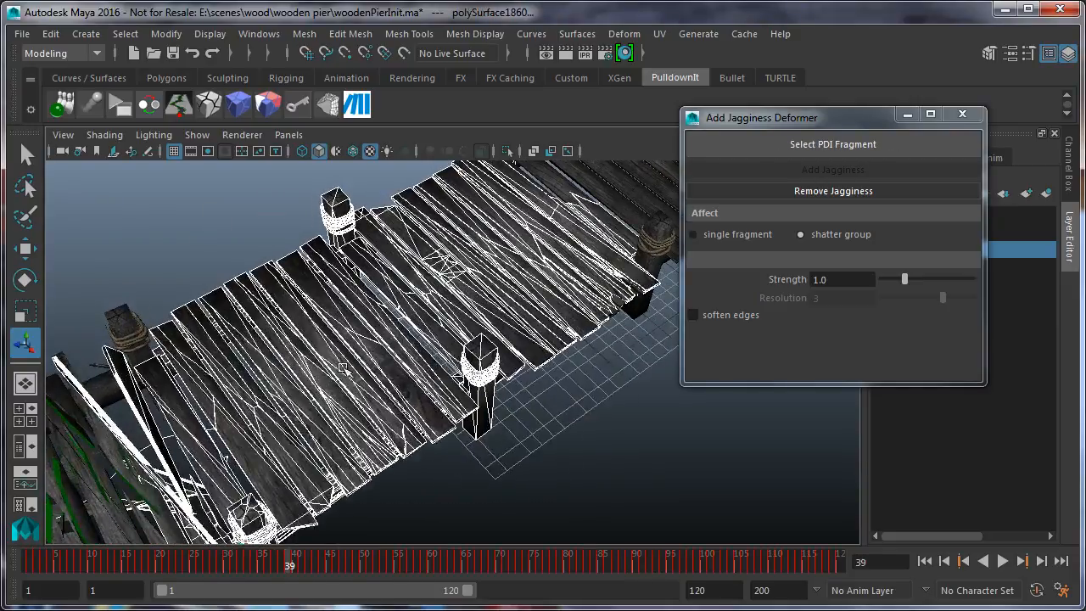
pyautogui.click(122, 138)
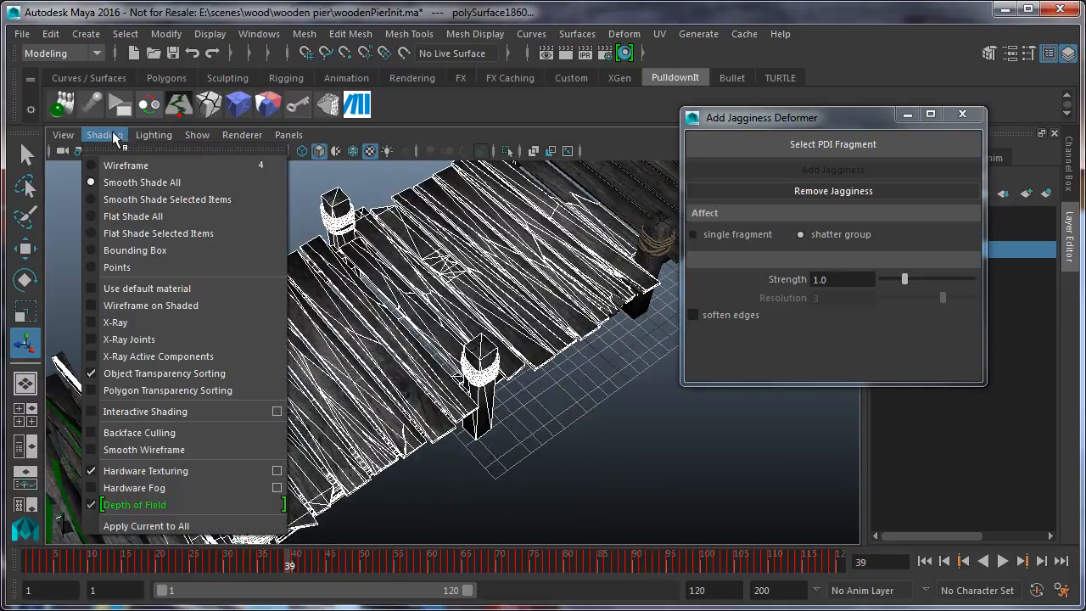
pyautogui.click(141, 307)
pyautogui.click(623, 478)
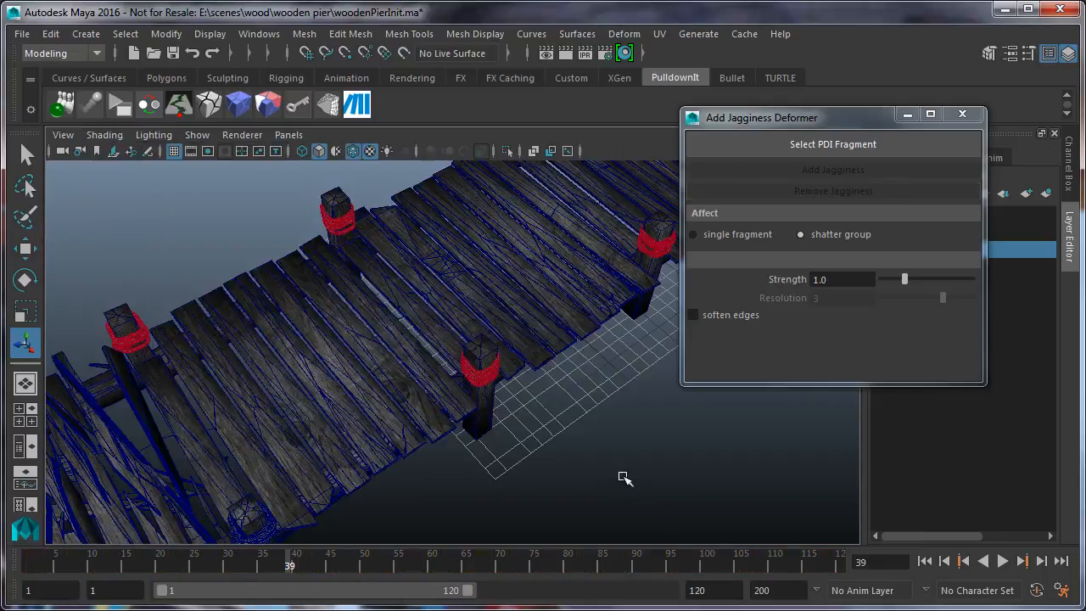
# Examine the fracture outlines of the deck planks from above, selecting several shards in turn
pyautogui.moveTo(623, 478)
pyautogui.keyDown('alt'); pyautogui.mouseDown()
pyautogui.moveTo(536, 458)
pyautogui.moveTo(492, 413)
pyautogui.mouseUp(); pyautogui.keyUp('alt')
pyautogui.keyDown('alt'); pyautogui.moveTo(366, 313); pyautogui.dragTo(284, 324); pyautogui.keyUp('alt')
pyautogui.click(532, 323)
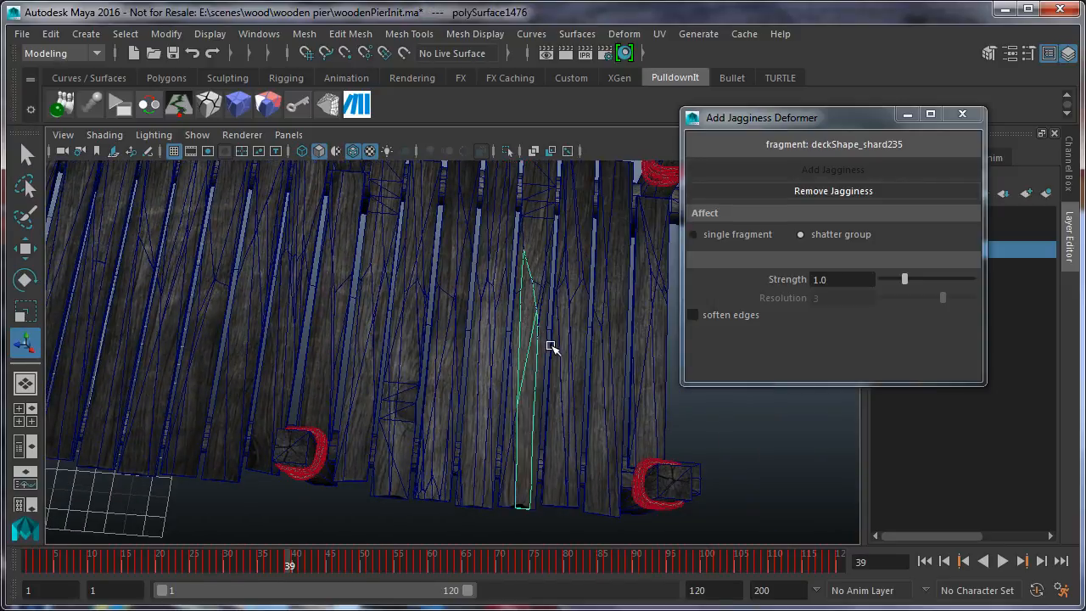
pyautogui.click(585, 344)
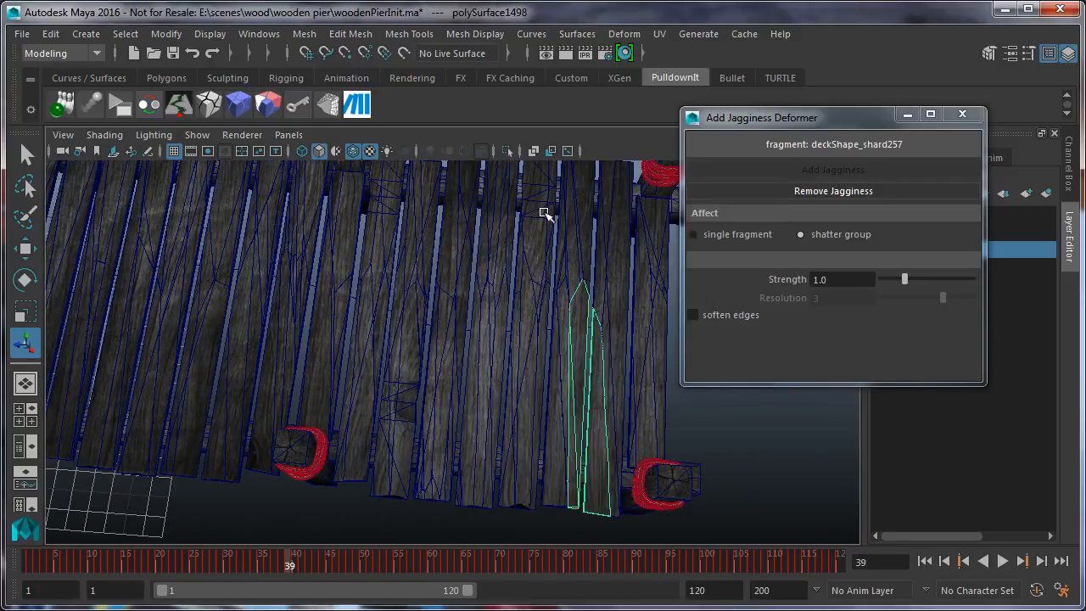
pyautogui.click(212, 343)
pyautogui.click(182, 297)
pyautogui.click(416, 331)
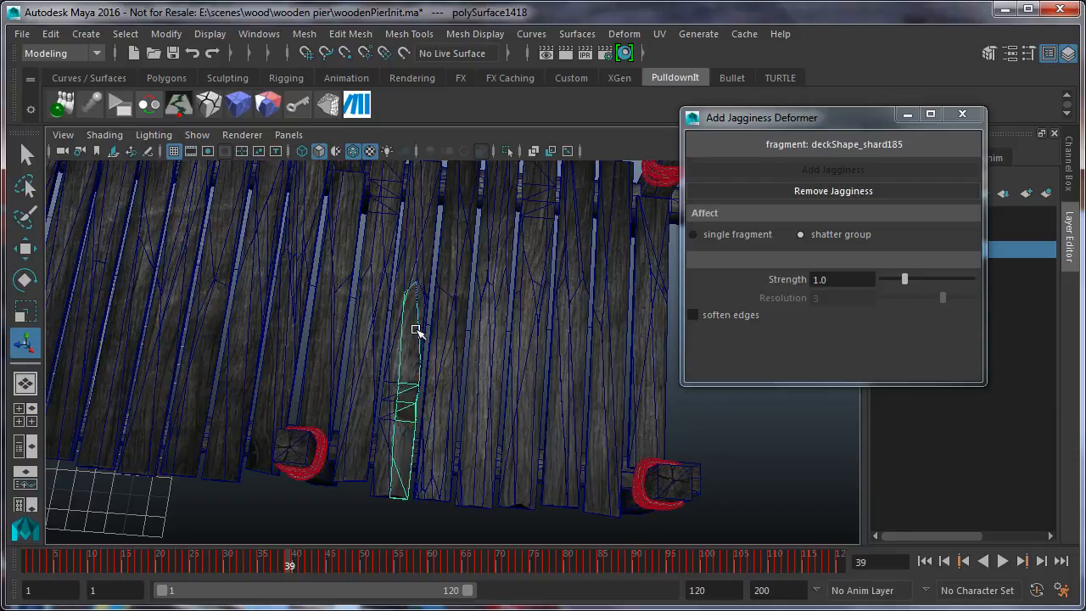
pyautogui.click(514, 333)
pyautogui.click(494, 351)
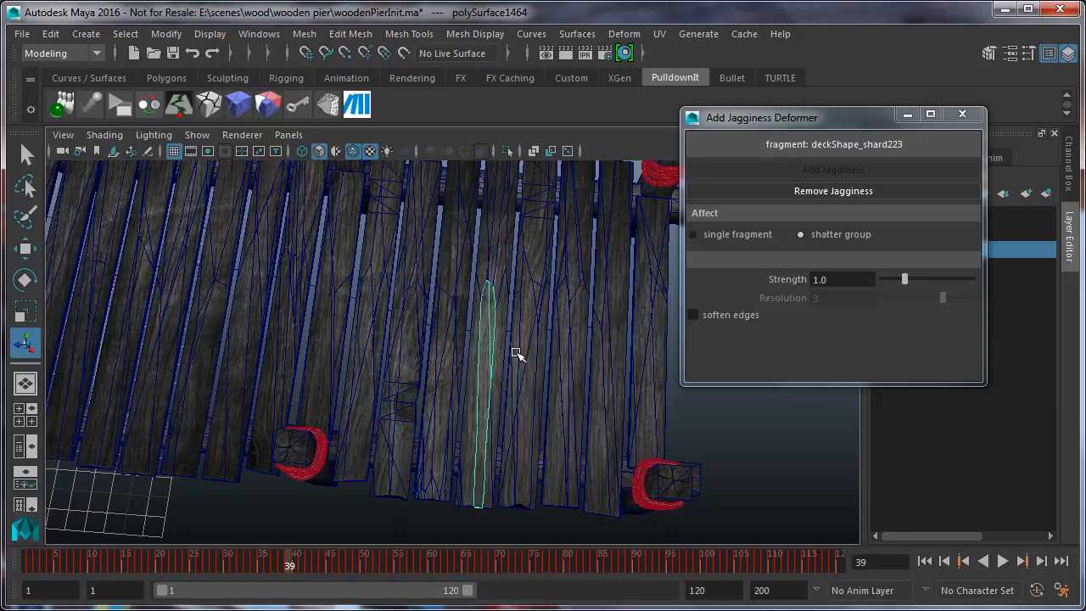
# Select a pointed shard in the middle of the deck and set its shatter group's jagginess strength to 2.0
pyautogui.keyDown('alt'); pyautogui.moveTo(433, 362); pyautogui.dragTo(356, 320); pyautogui.keyUp('alt')
pyautogui.click(356, 321)
pyautogui.click(349, 348)
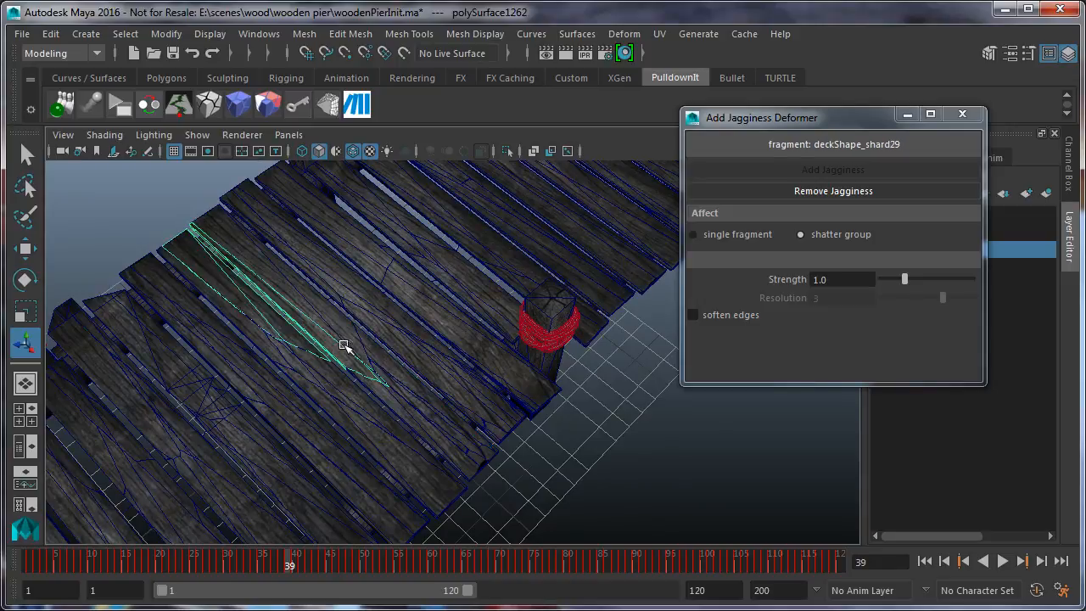
pyautogui.click(332, 323)
pyautogui.scroll(-3, 390, 324)
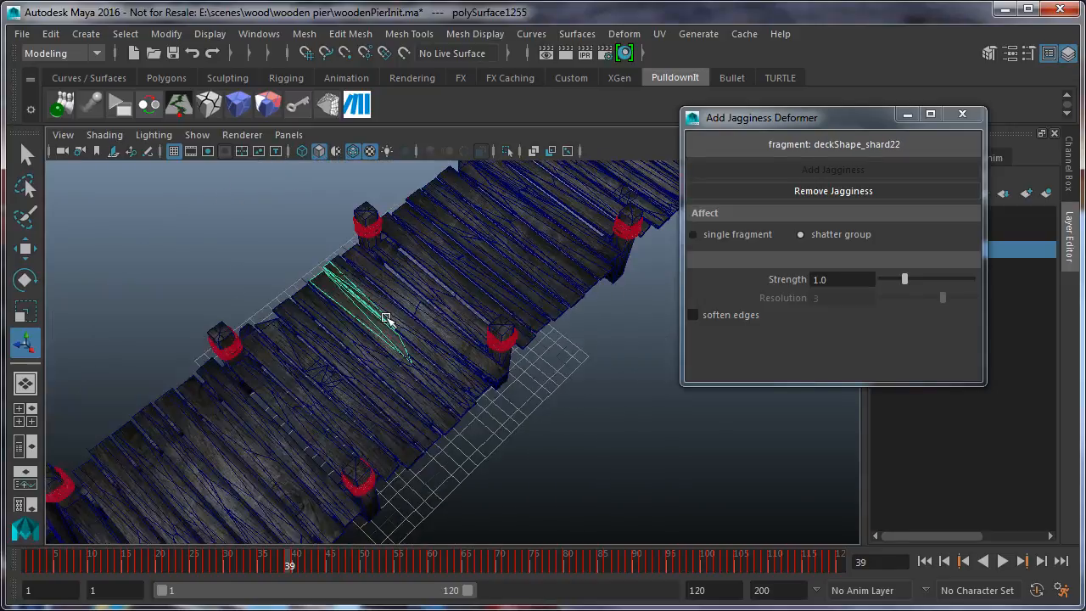
pyautogui.scroll(5, 386, 318)
pyautogui.scroll(-3, 386, 318)
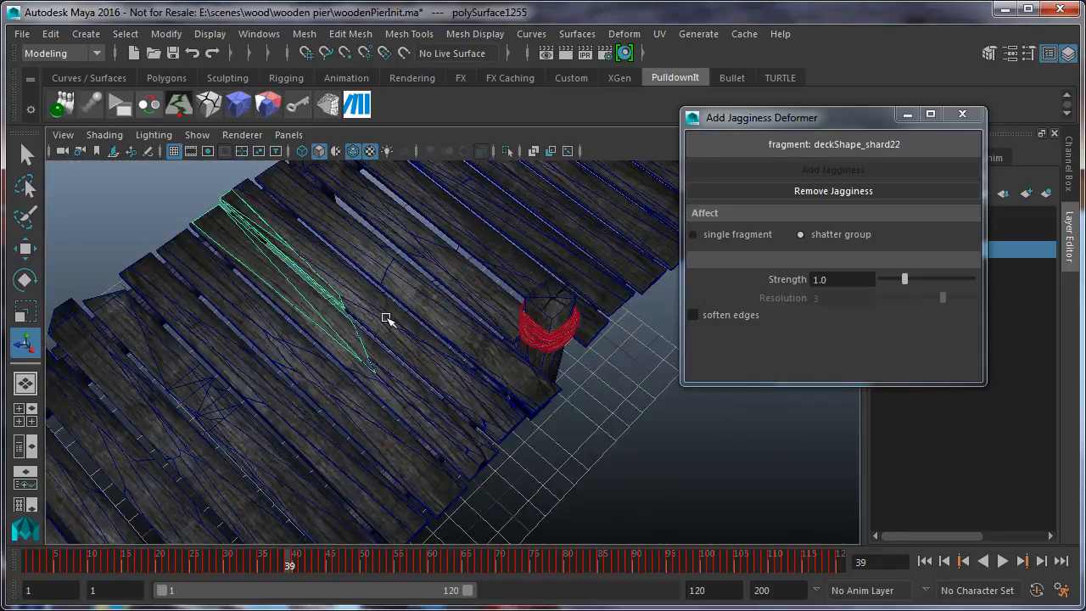
pyautogui.scroll(2, 386, 318)
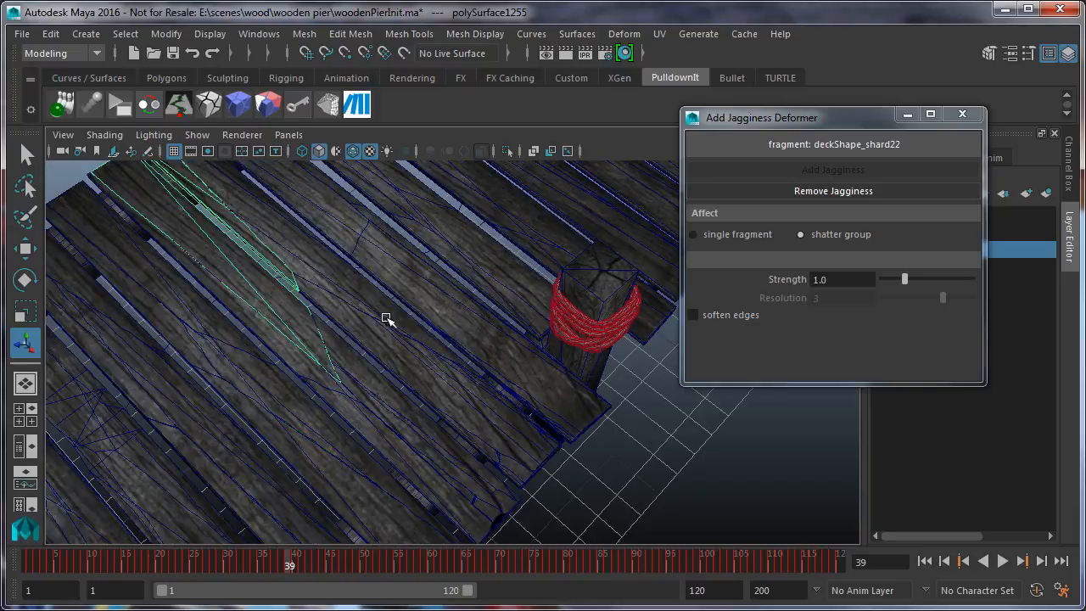
pyautogui.click(846, 284)
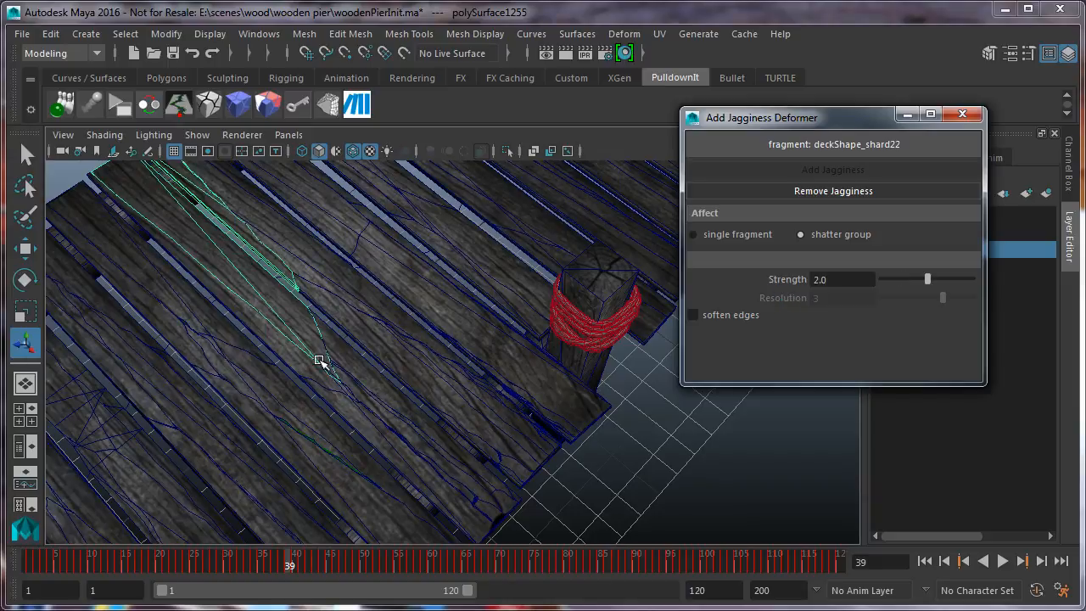
# Play the animation, pausing at frames 72 and 76 to select and inspect separating deck shards beside the roped post
pyautogui.hotkey('alt', 'v')
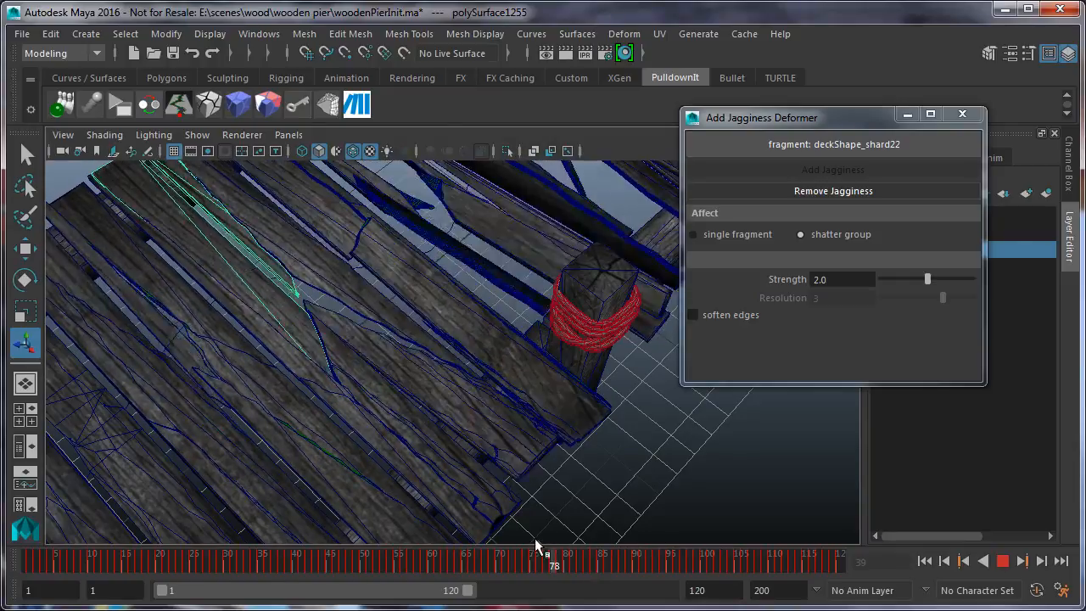
pyautogui.hotkey('alt', 'v')
pyautogui.click(336, 326)
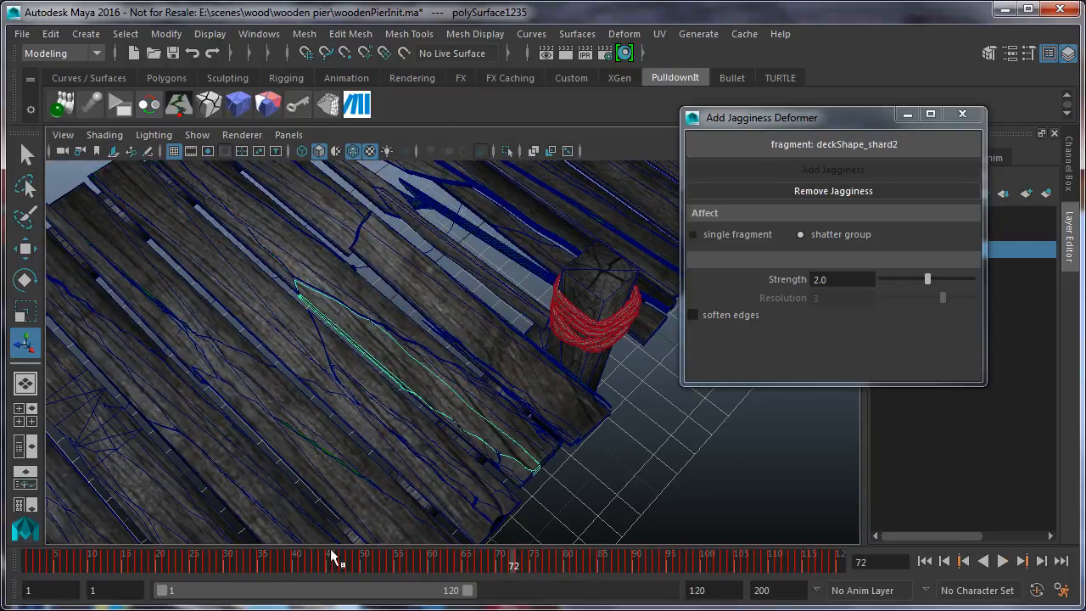
pyautogui.hotkey('alt', 'v')
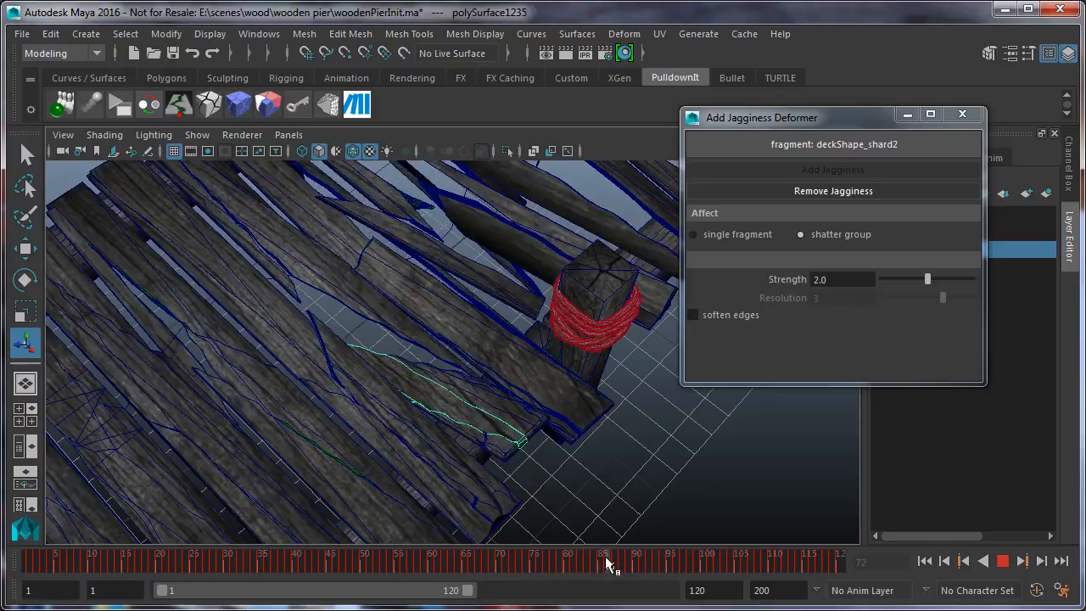
pyautogui.hotkey('alt', 'v')
pyautogui.click(398, 270)
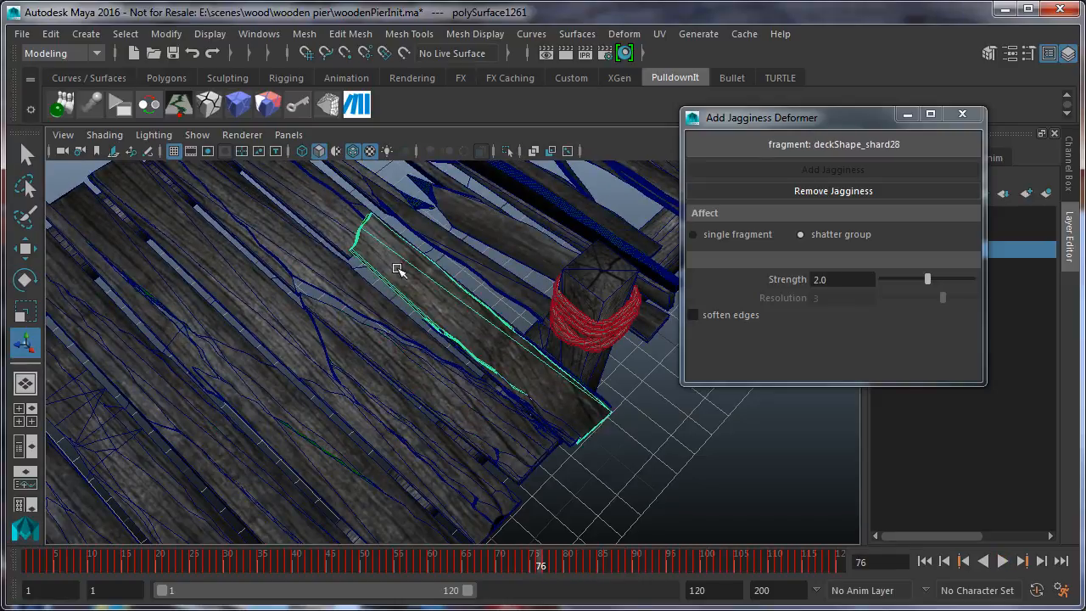
# Scrub to frame 86 and examine the jagged edges across a wider area of the collapsing deck
pyautogui.moveTo(358, 569)
pyautogui.mouseDown()
pyautogui.moveTo(263, 556)
pyautogui.moveTo(745, 560)
pyautogui.mouseUp()
pyautogui.keyDown('alt'); pyautogui.moveTo(344, 412); pyautogui.dragTo(224, 604, button='middle'); pyautogui.keyUp('alt')
pyautogui.keyDown('alt'); pyautogui.moveTo(374, 443); pyautogui.dragTo(275, 516, button='middle'); pyautogui.keyUp('alt')
pyautogui.moveTo(420, 560); pyautogui.dragTo(609, 552)
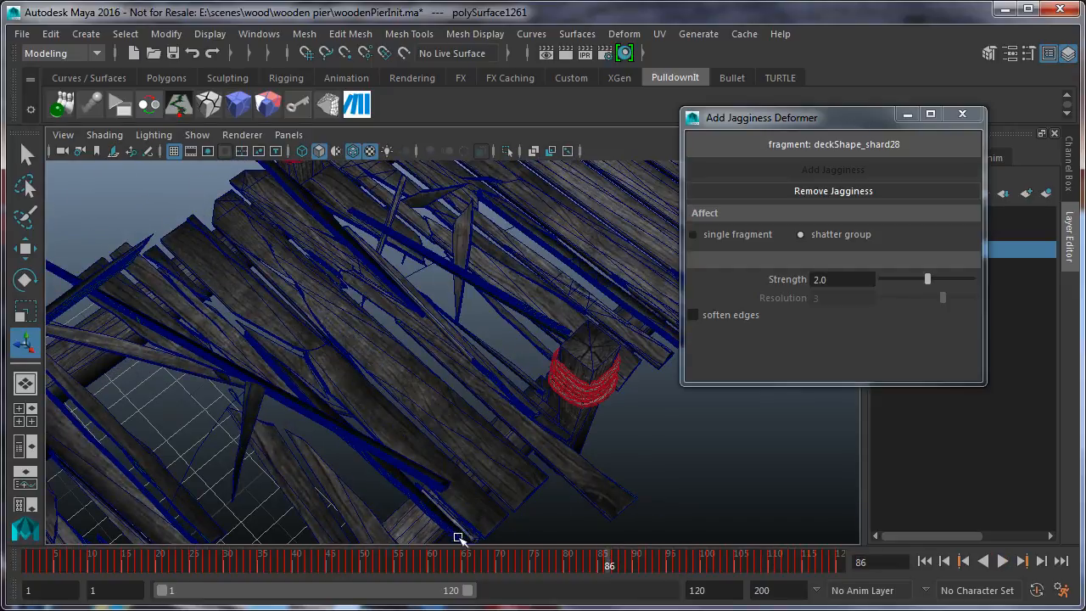
# Turn off the wireframe overlay, replay the collapse and scrub to frame 48
pyautogui.click(105, 134)
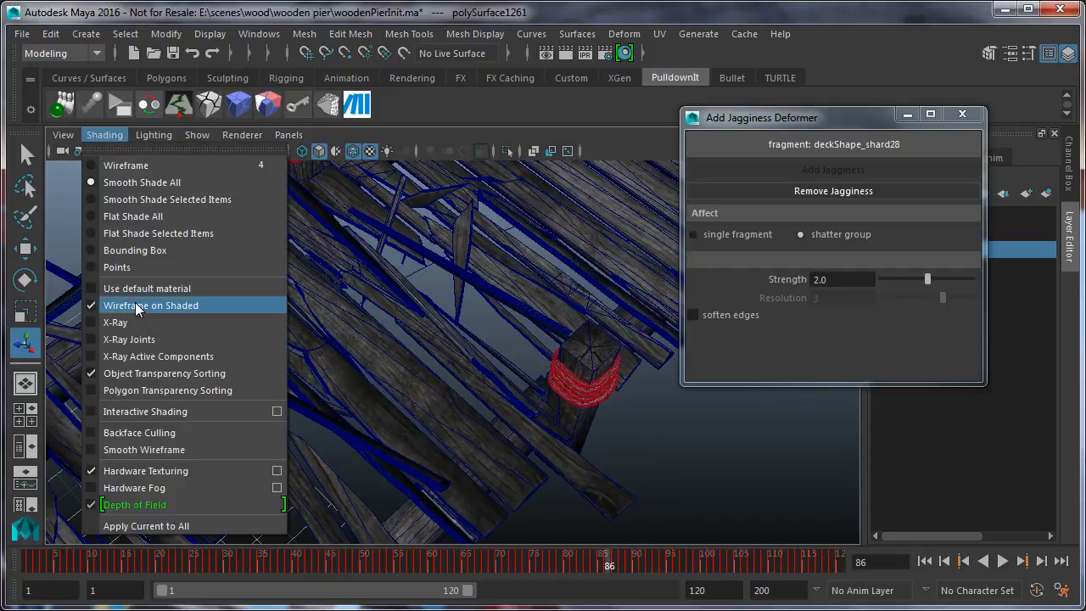
pyautogui.click(138, 306)
pyautogui.hotkey('alt', 'v')
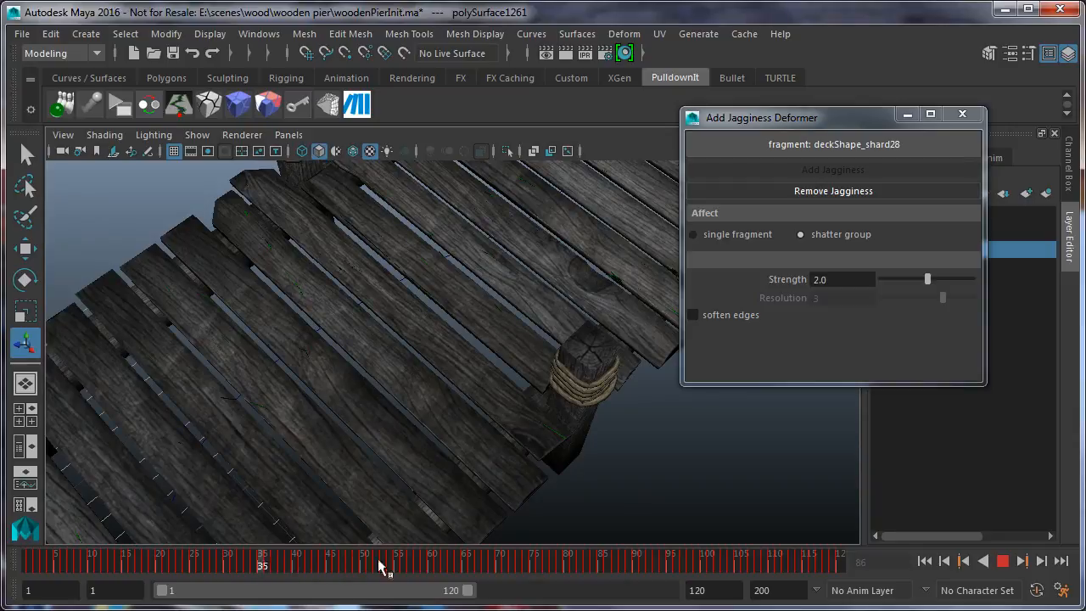
pyautogui.moveTo(652, 567); pyautogui.dragTo(351, 563)
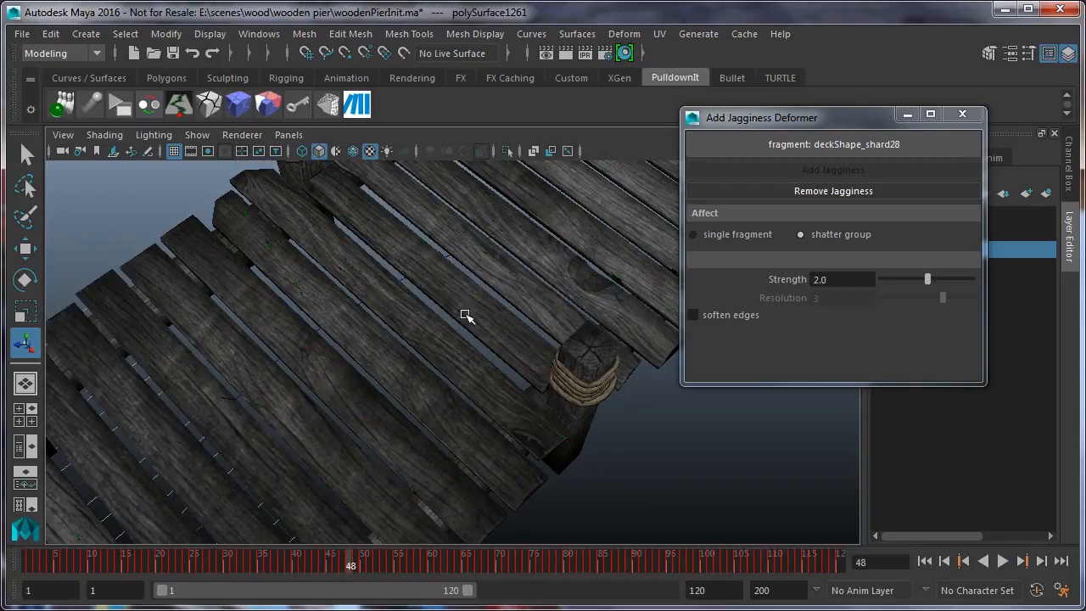
# Inspect the far end of the deck, selecting a single shard and then all the fragments in that section
pyautogui.keyDown('alt'); pyautogui.moveTo(468, 315); pyautogui.dragTo(340, 286); pyautogui.keyUp('alt')
pyautogui.scroll(-3, 341, 287)
pyautogui.keyDown('alt'); pyautogui.moveTo(357, 291); pyautogui.dragTo(167, 361, button='middle'); pyautogui.keyUp('alt')
pyautogui.click(171, 356)
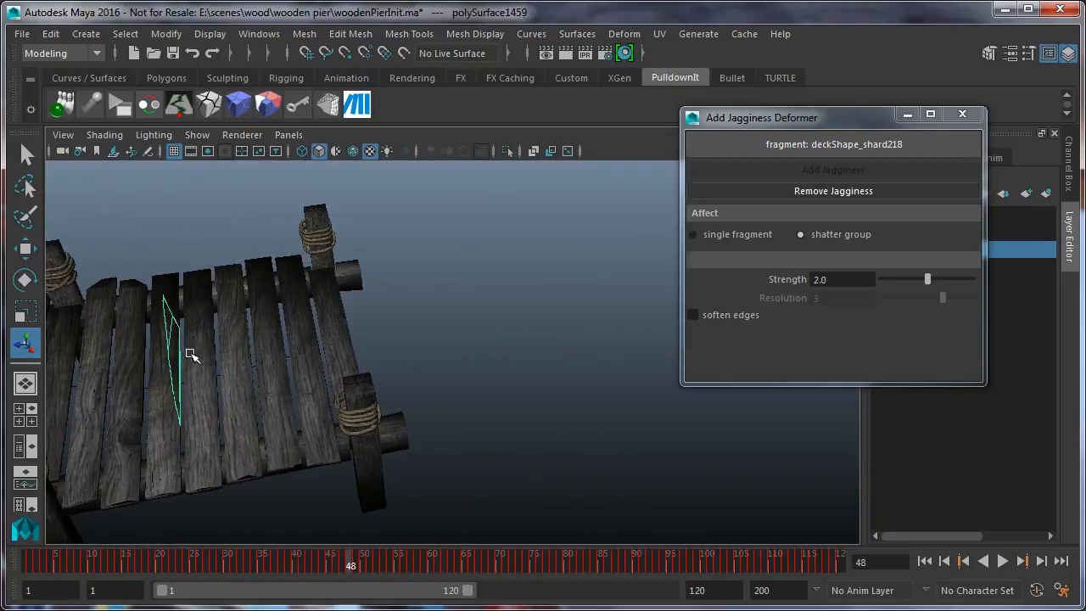
pyautogui.moveTo(169, 301); pyautogui.dragTo(327, 442)
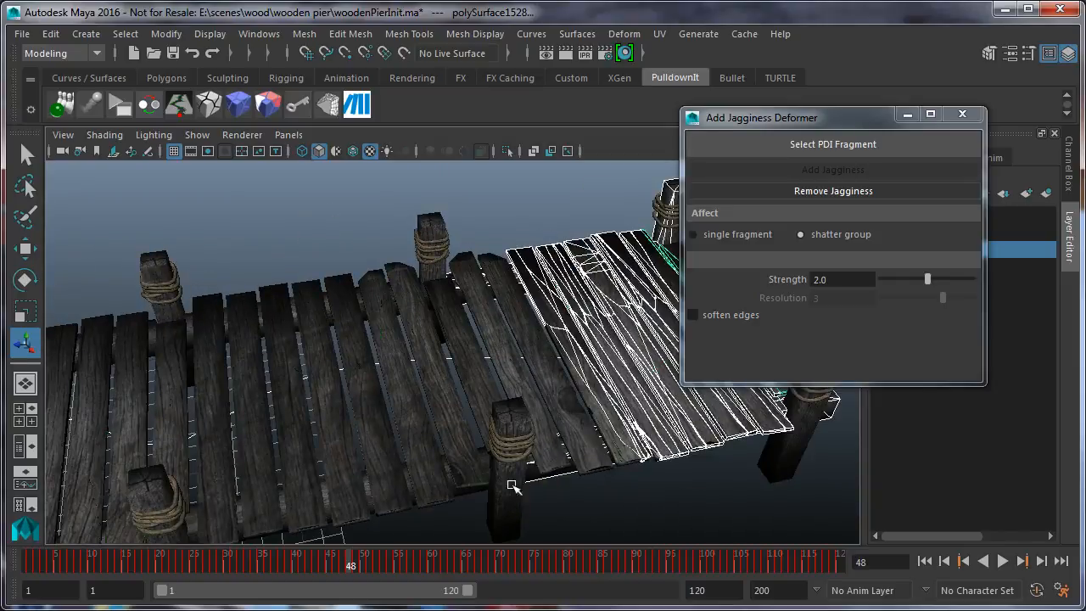
# Play the collapse, scrub to frame 120 and examine the broken planks along the deck
pyautogui.hotkey('alt', 'v')
pyautogui.moveTo(763, 556); pyautogui.dragTo(868, 556)
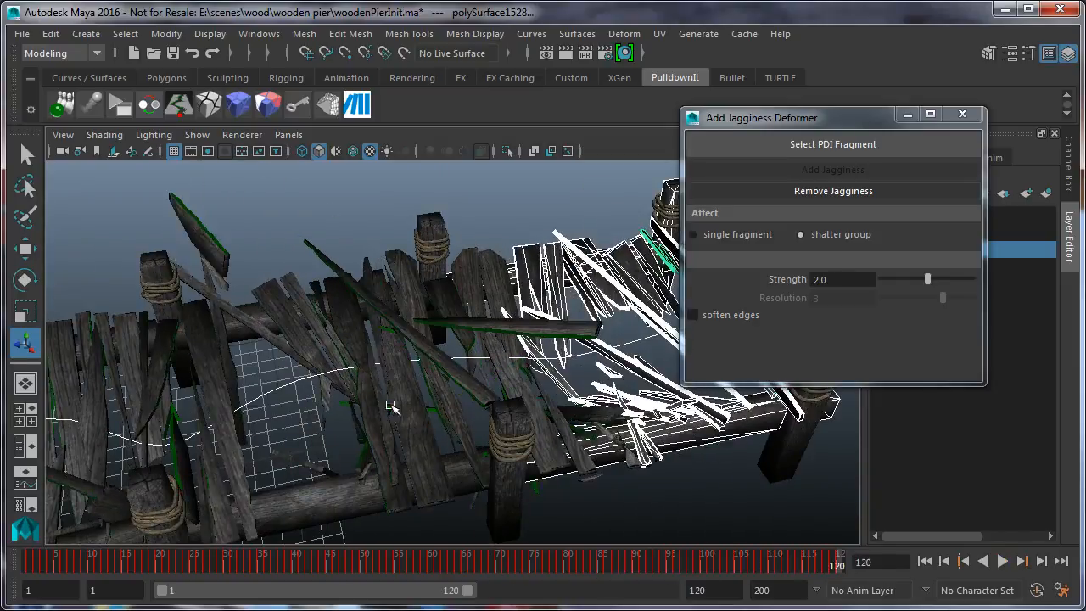
pyautogui.keyDown('alt'); pyautogui.moveTo(393, 407); pyautogui.dragTo(667, 331, button='middle'); pyautogui.keyUp('alt')
pyautogui.keyDown('alt'); pyautogui.moveTo(371, 353); pyautogui.dragTo(381, 349, button='middle'); pyautogui.keyUp('alt')
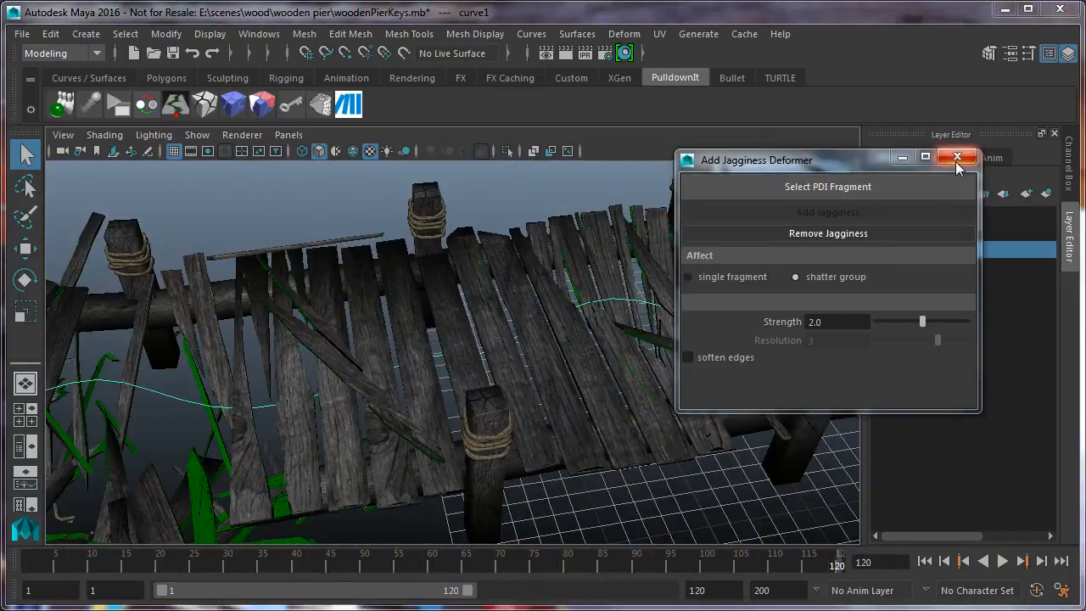
# Close the Add Jagginess deformer settings and select the upright splinter with green cut faces in the debris pile
pyautogui.click(955, 156)
pyautogui.keyDown('alt'); pyautogui.moveTo(305, 423); pyautogui.dragTo(430, 340); pyautogui.keyUp('alt')
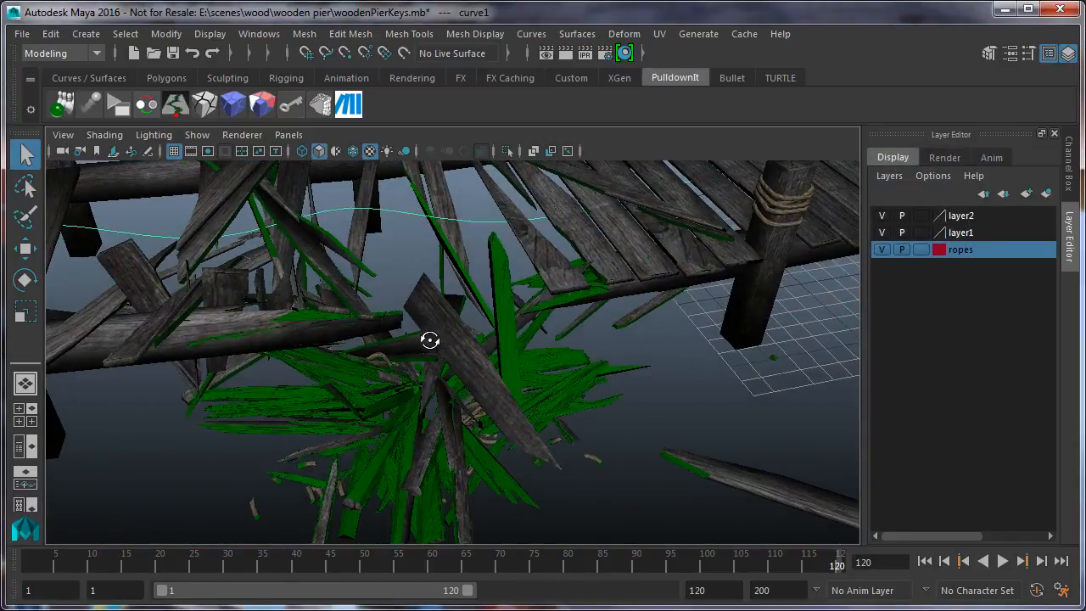
pyautogui.click(492, 297)
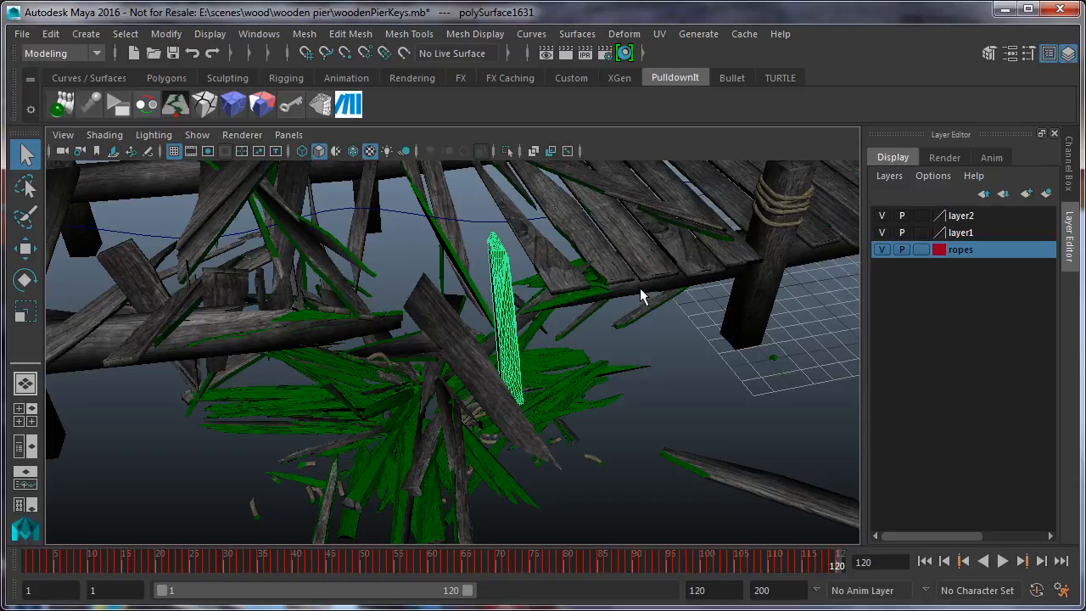
# Show the Hypershade beside the perspective view, open the pdiCutMat0 material's attributes and set its colour to yellow
pyautogui.click(25, 507)
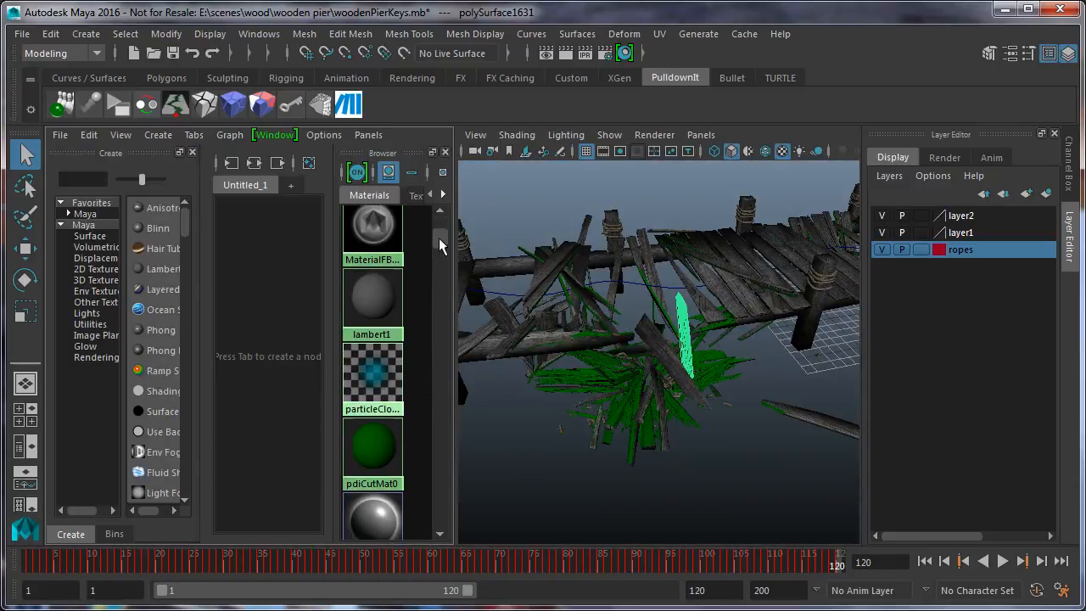
pyautogui.moveTo(439, 244); pyautogui.dragTo(427, 330)
pyautogui.click(400, 333)
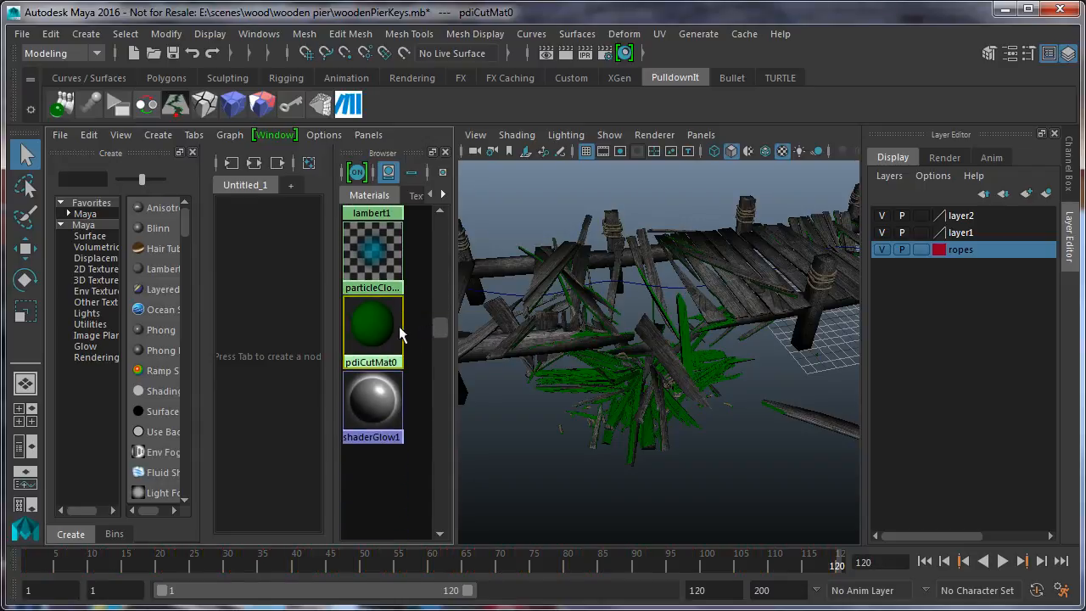
pyautogui.doubleClick(390, 330)
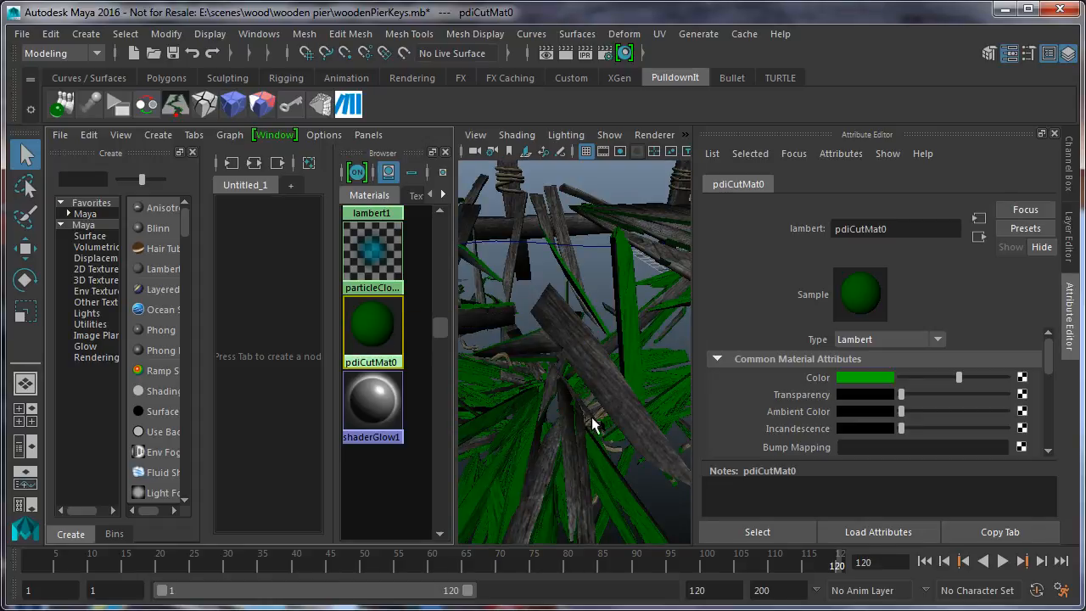
pyautogui.click(849, 377)
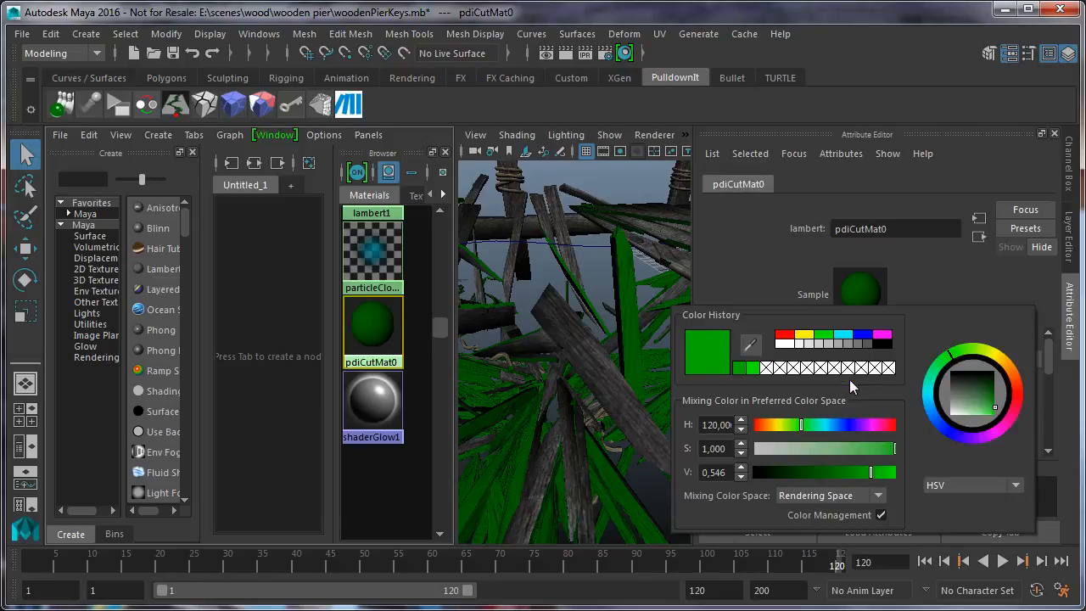
pyautogui.click(808, 336)
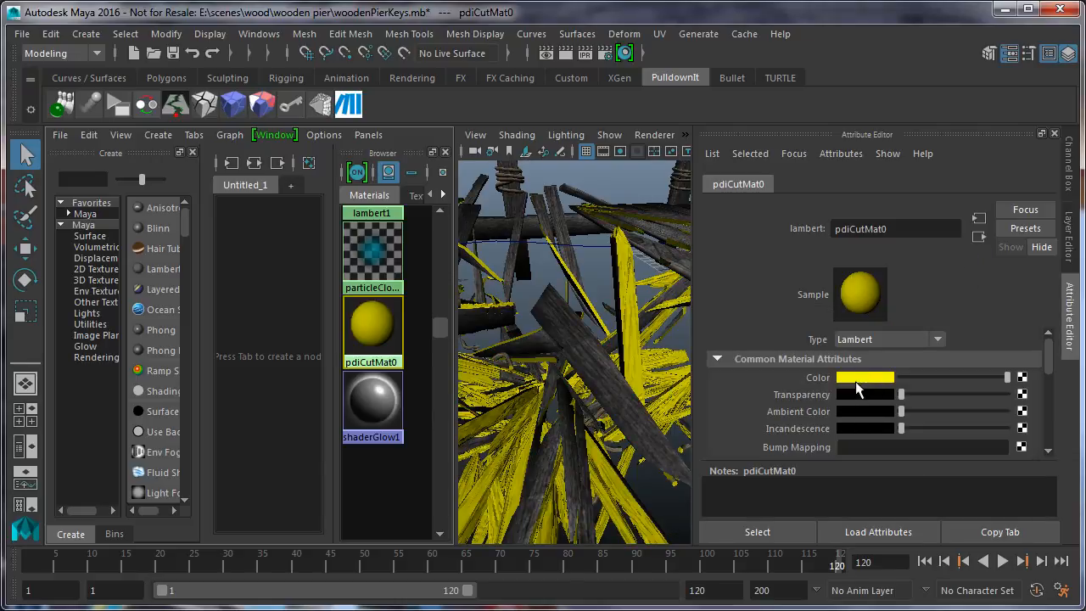
# Set the pdiCutMat0 colour to a dull olive with hue 60, saturation 0.385 and value 0.305, and accept it
pyautogui.click(857, 378)
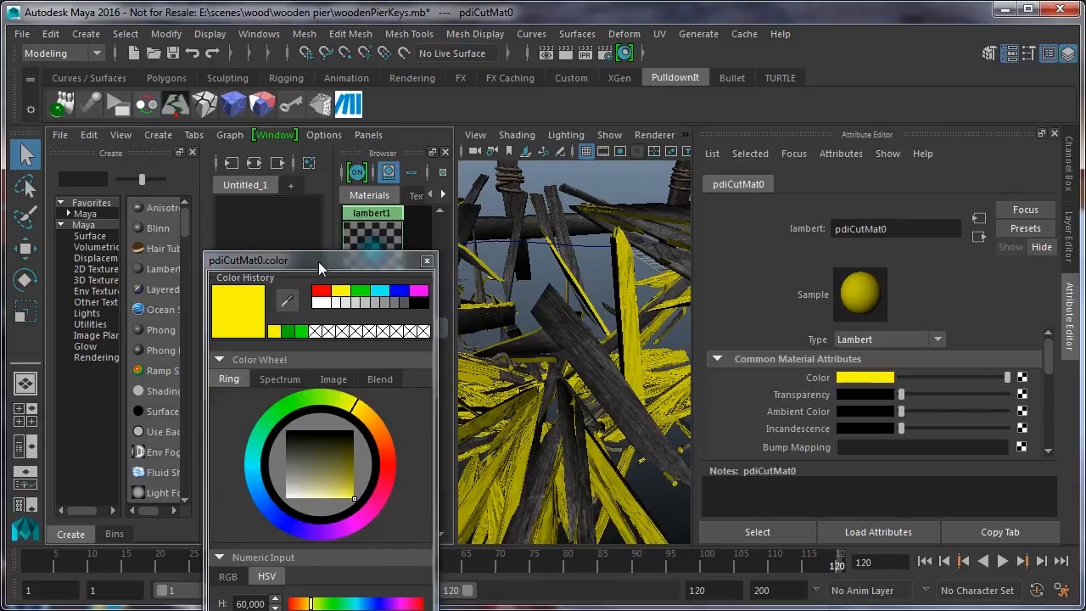
pyautogui.moveTo(317, 259); pyautogui.dragTo(903, 78)
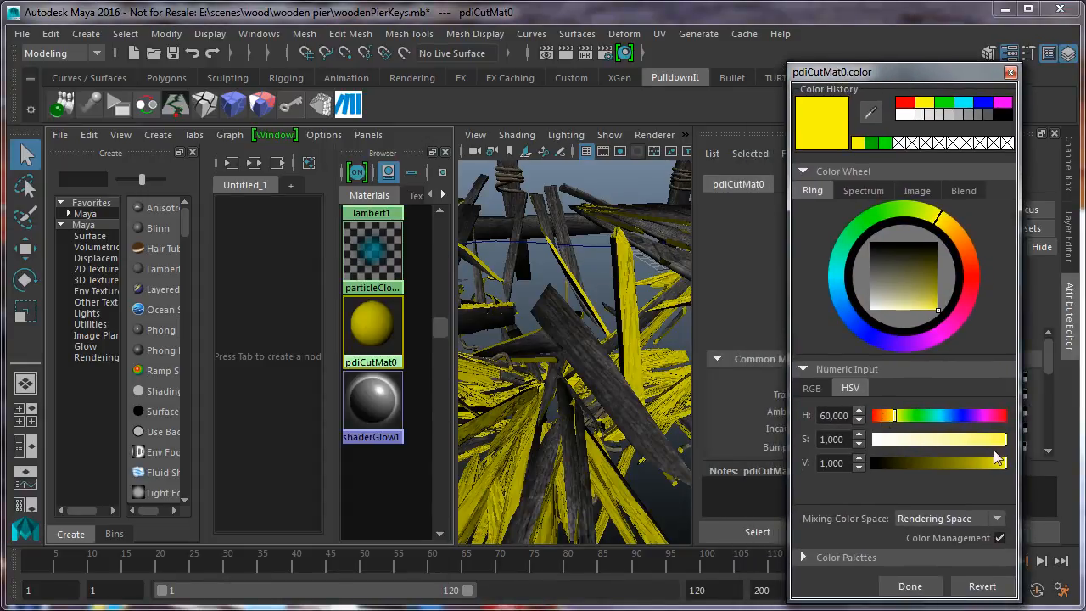
pyautogui.moveTo(1004, 462); pyautogui.dragTo(947, 467)
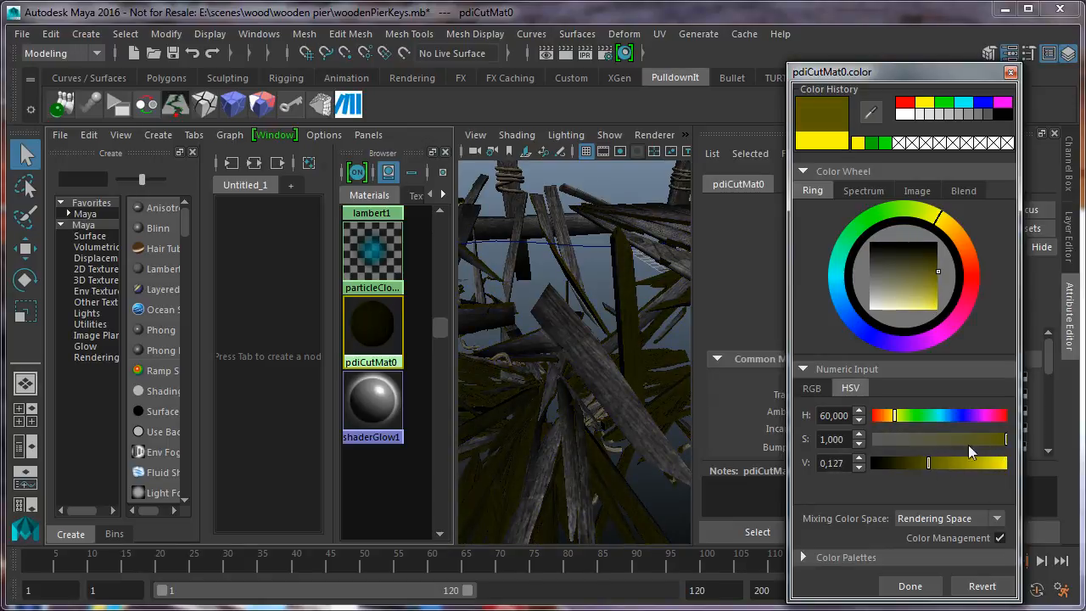
pyautogui.moveTo(1005, 440)
pyautogui.mouseDown()
pyautogui.moveTo(900, 448)
pyautogui.moveTo(930, 434)
pyautogui.moveTo(953, 465)
pyautogui.moveTo(914, 440)
pyautogui.moveTo(897, 444)
pyautogui.moveTo(966, 464)
pyautogui.moveTo(926, 447)
pyautogui.mouseUp()
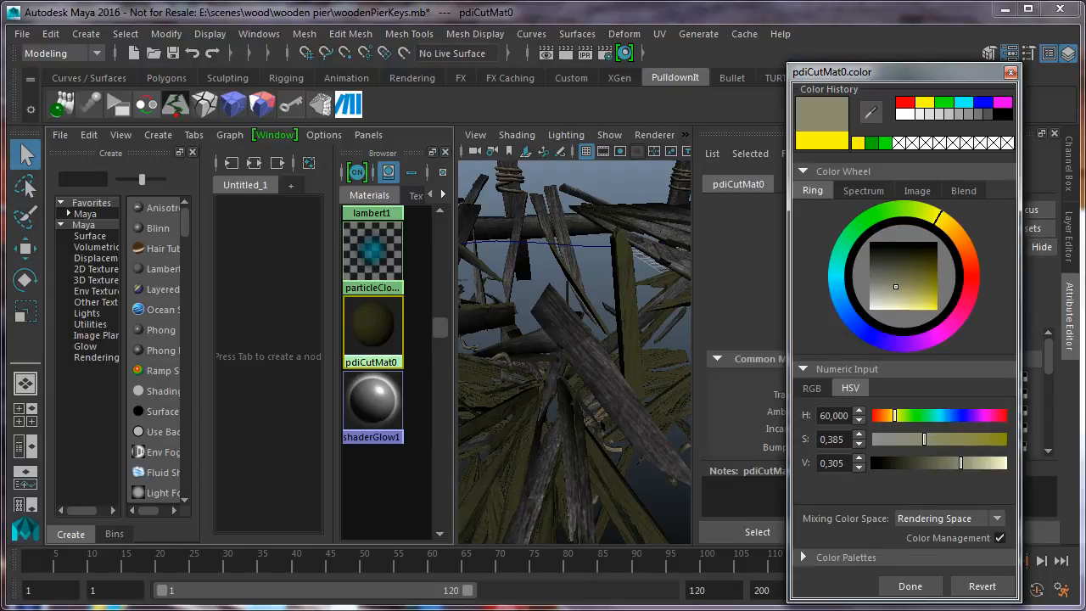
pyautogui.click(907, 586)
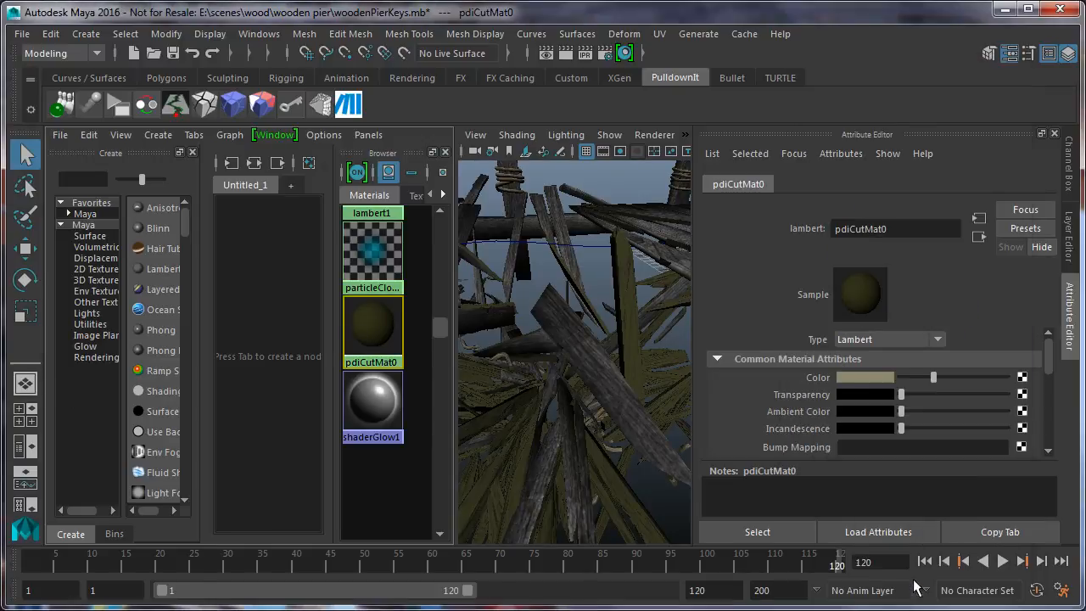
# Return to a single view through the persp camera and play the pier collapse from frame 1
pyautogui.click(26, 385)
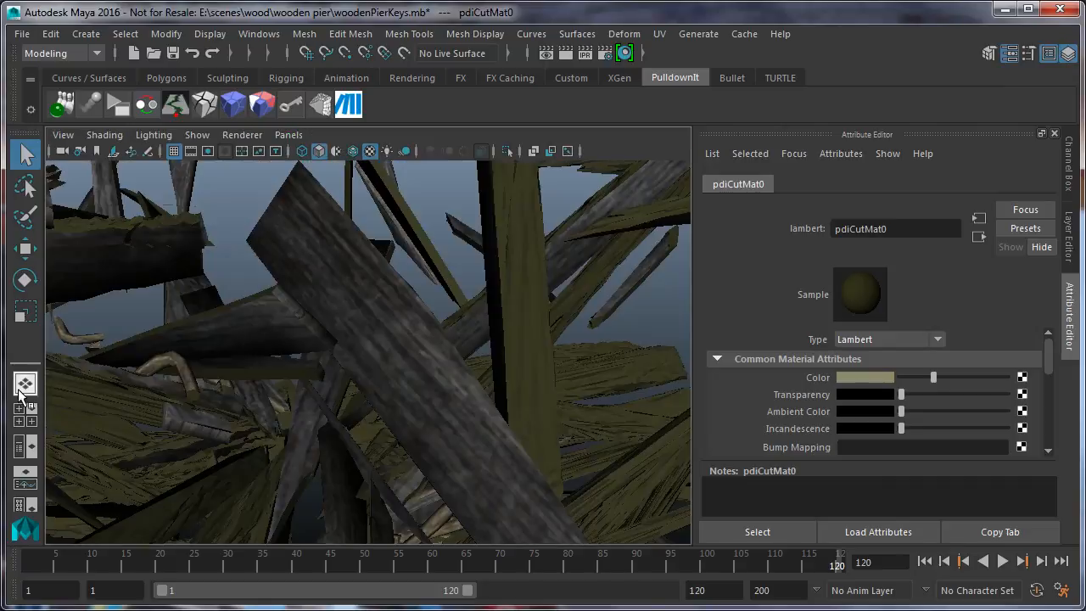
pyautogui.click(288, 135)
pyautogui.moveTo(313, 154)
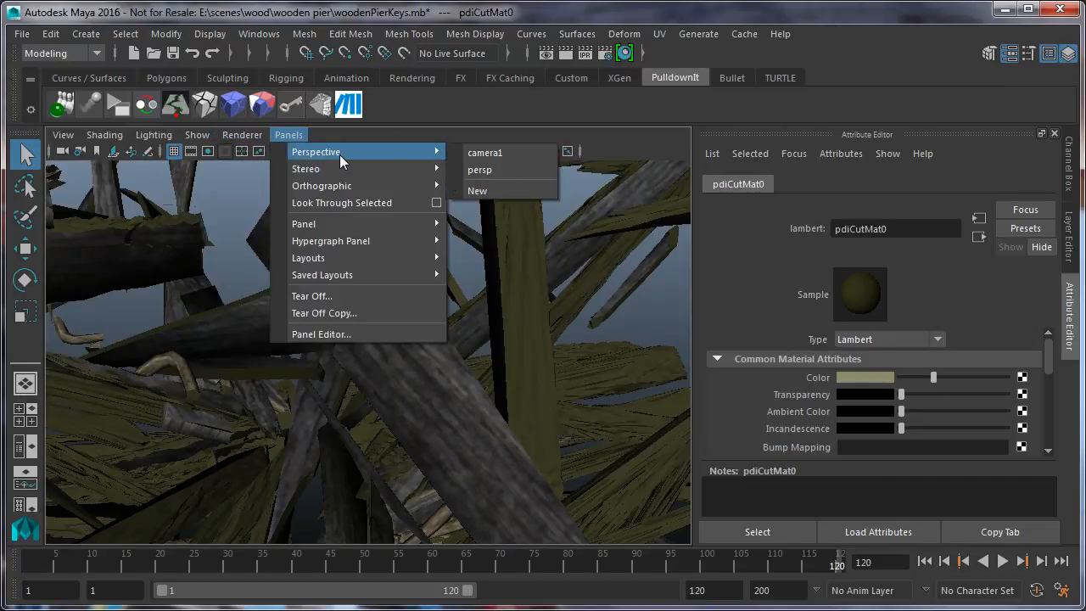
pyautogui.click(518, 169)
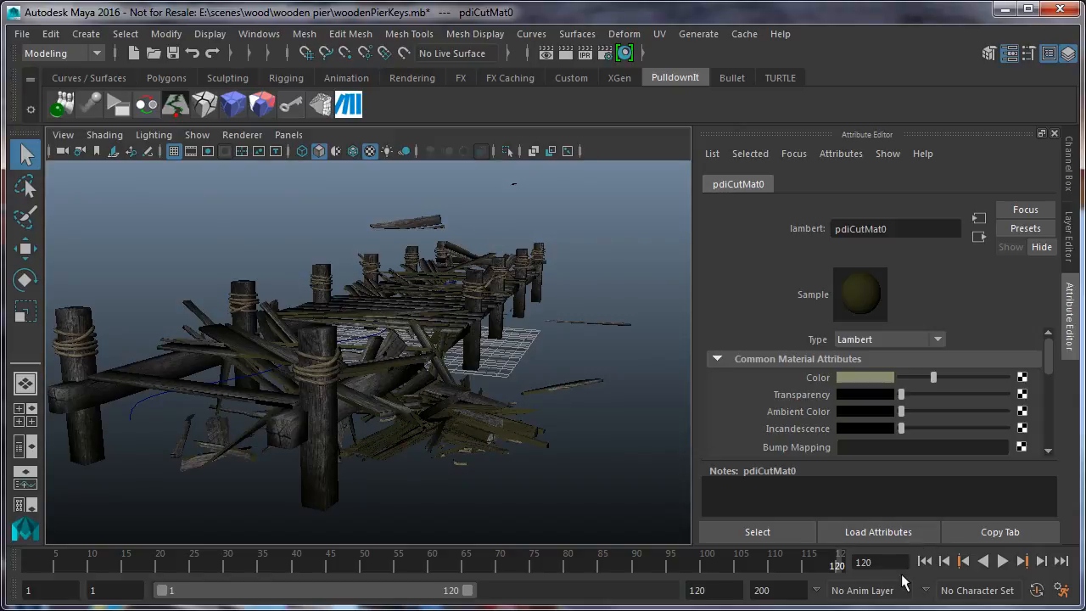
pyautogui.click(924, 561)
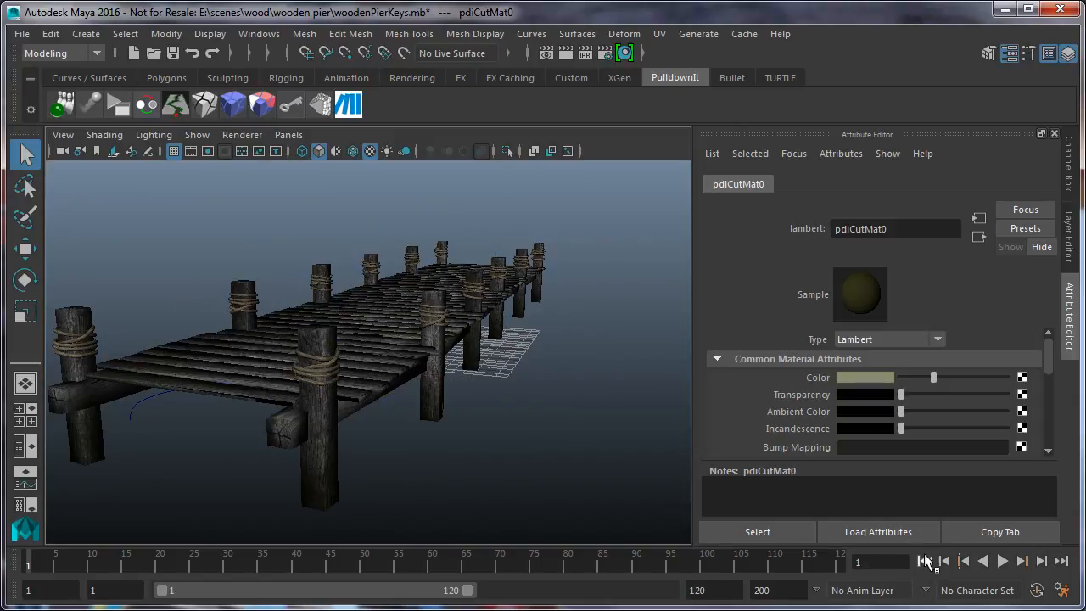
pyautogui.click(999, 562)
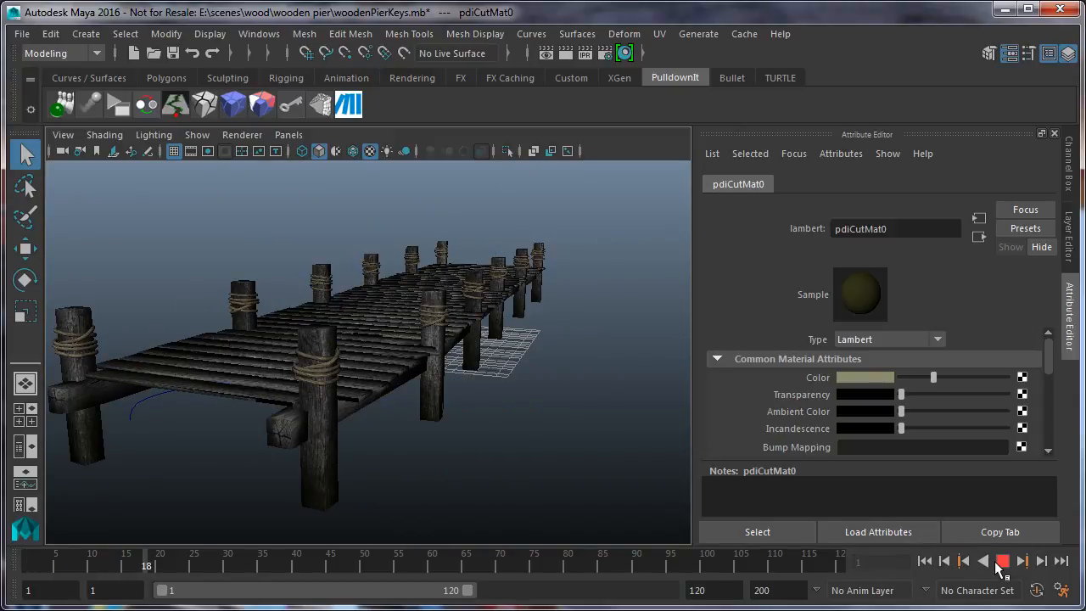